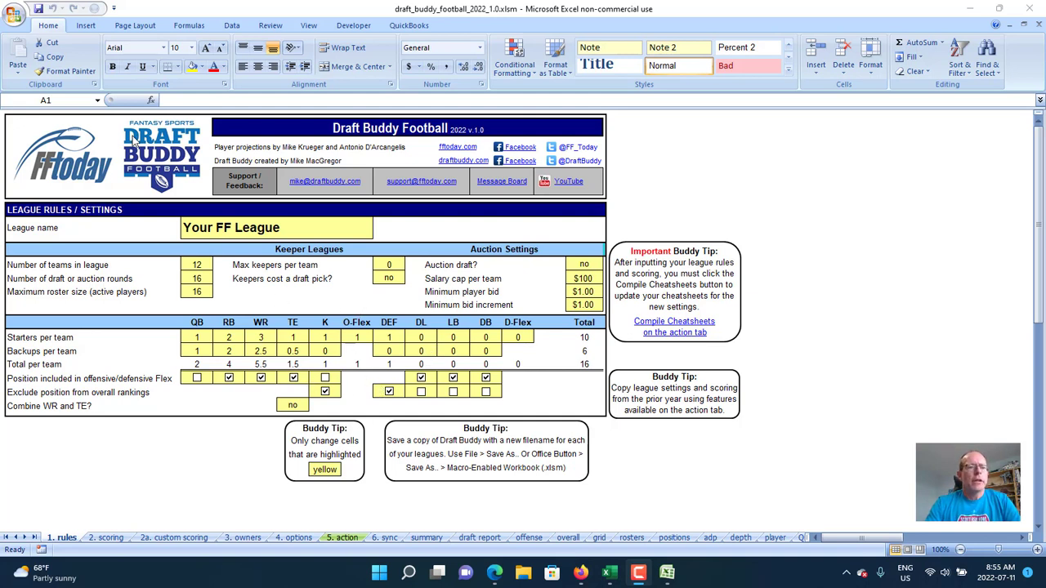
Open the workbook db_2021_sfb11.xlsm from the FF Leagues folder in Documents
click(16, 18)
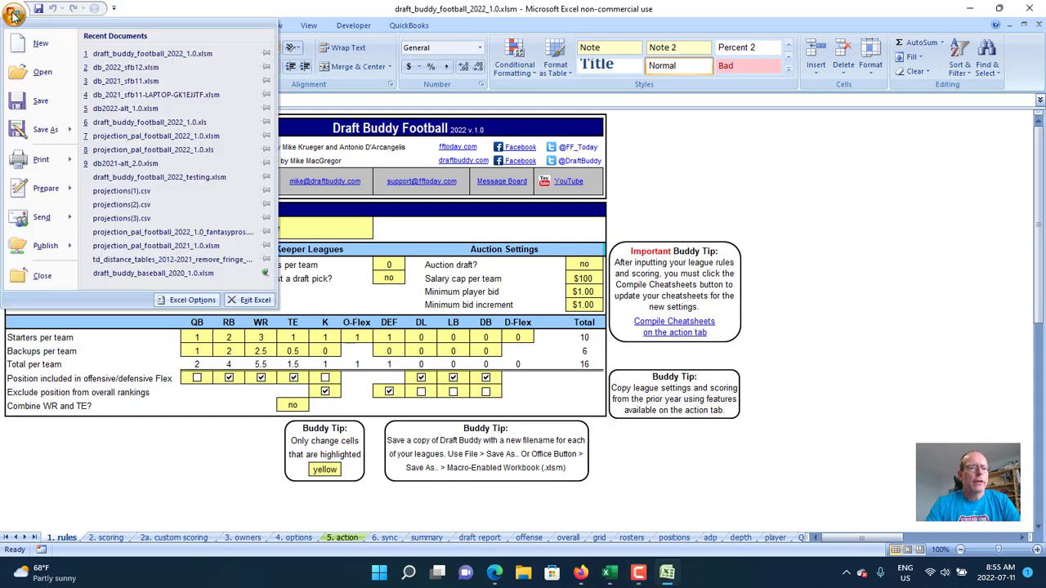
click(35, 73)
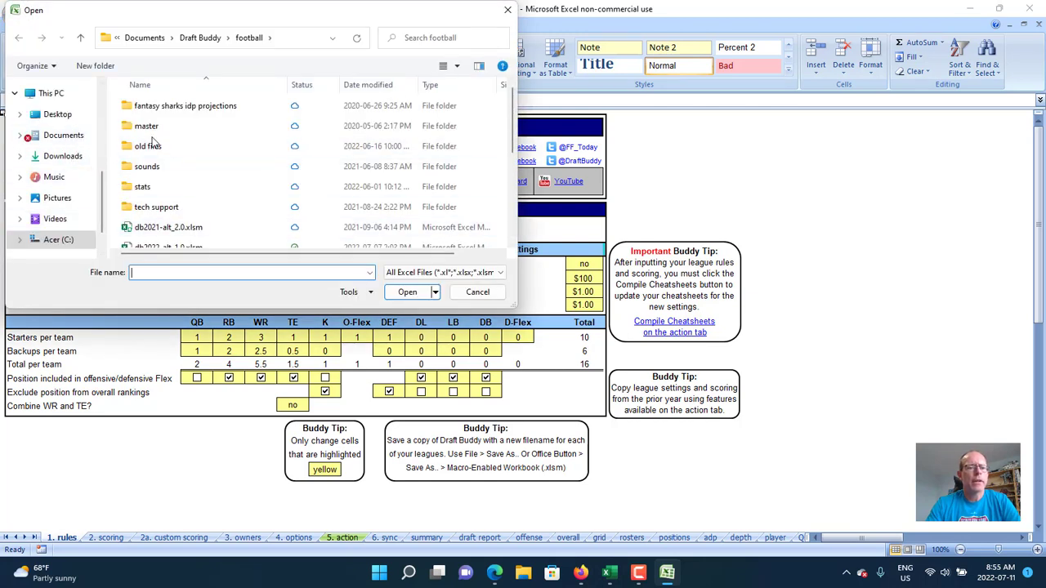
click(64, 134)
scroll(169, 179, down, 1)
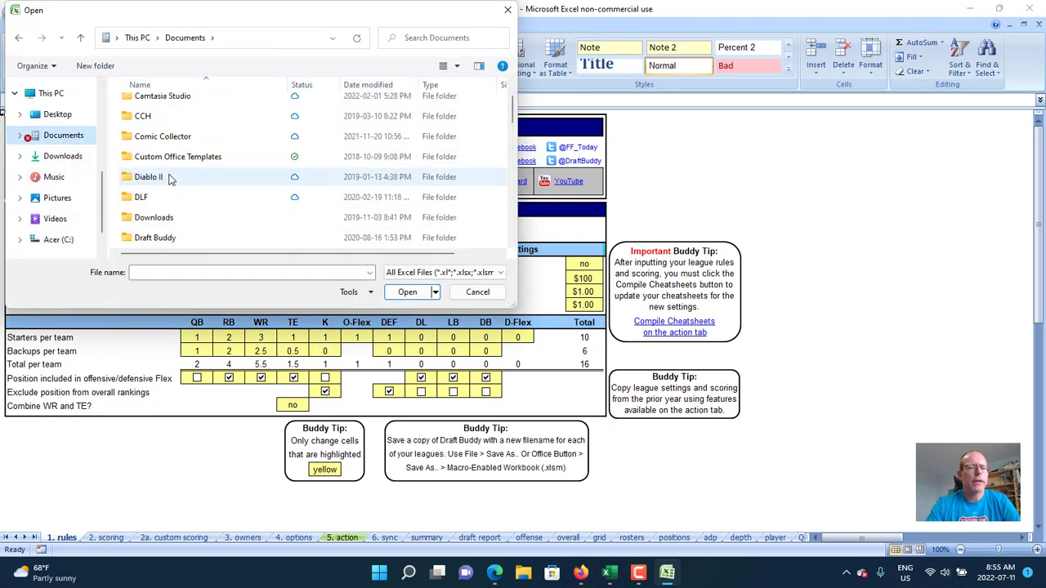
scroll(170, 179, down, 2)
double_click(168, 177)
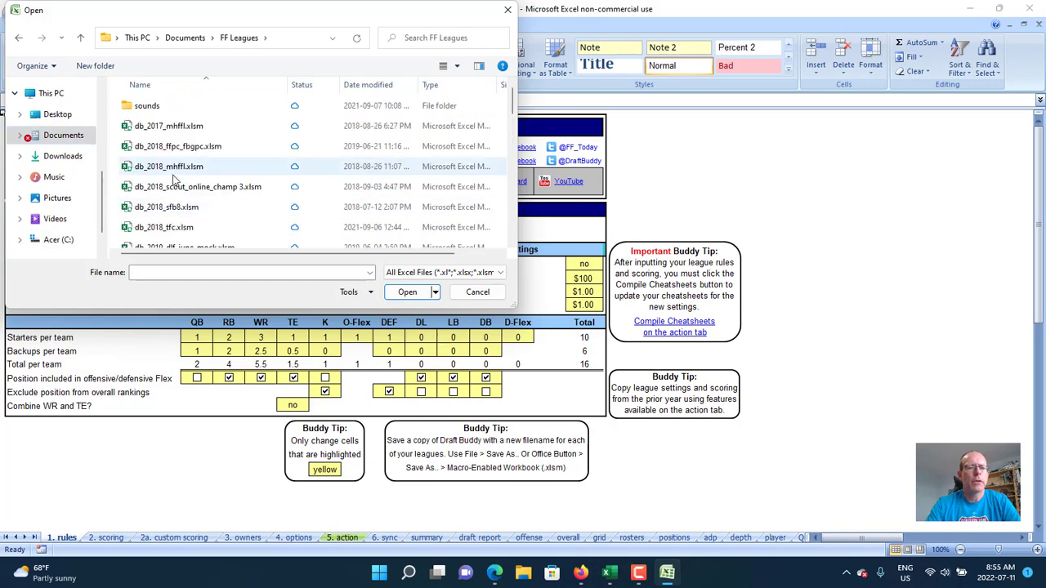
scroll(173, 180, down, 12)
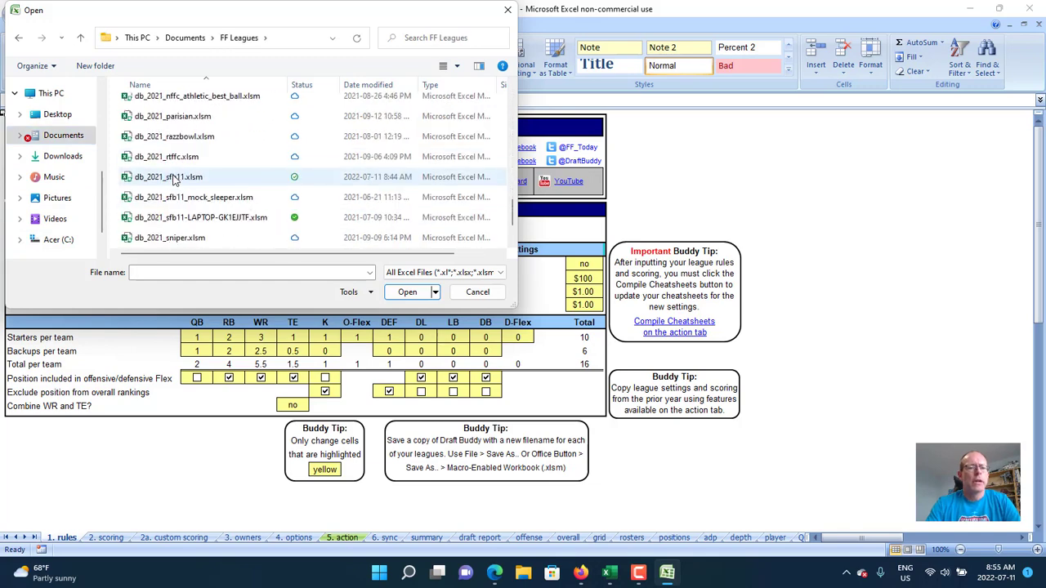
scroll(171, 182, down, 1)
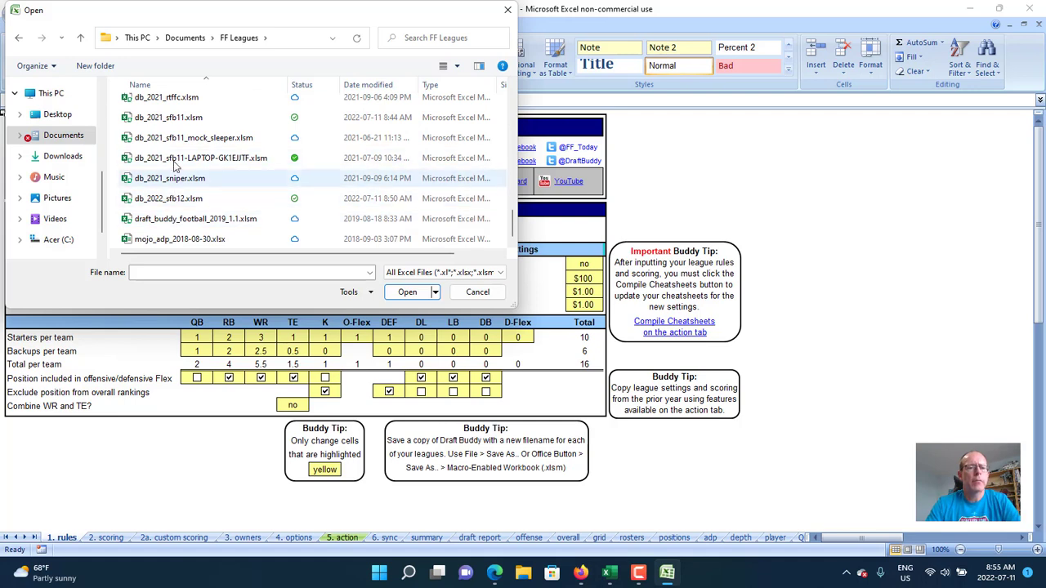
click(168, 117)
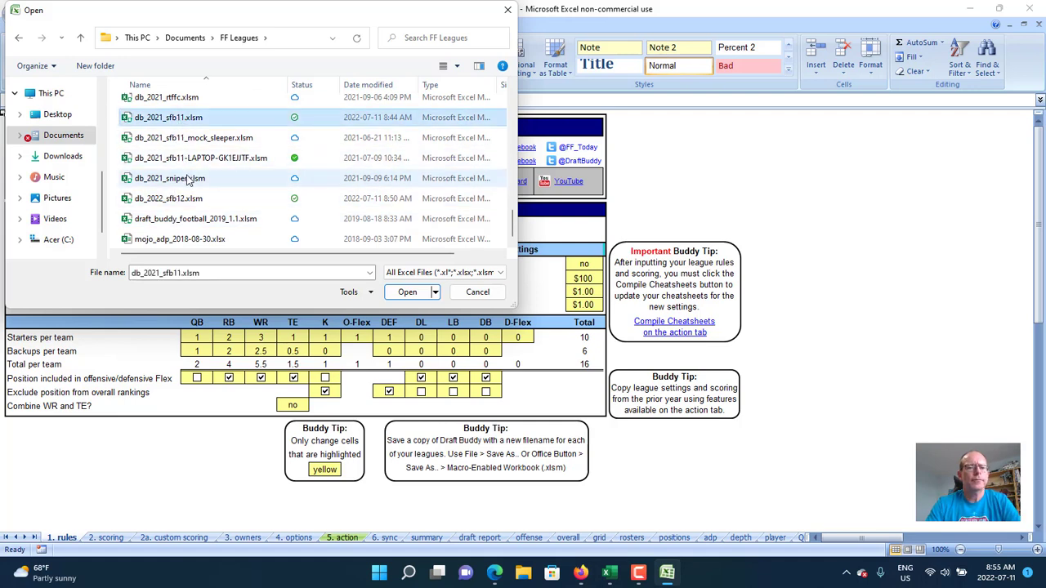
click(407, 293)
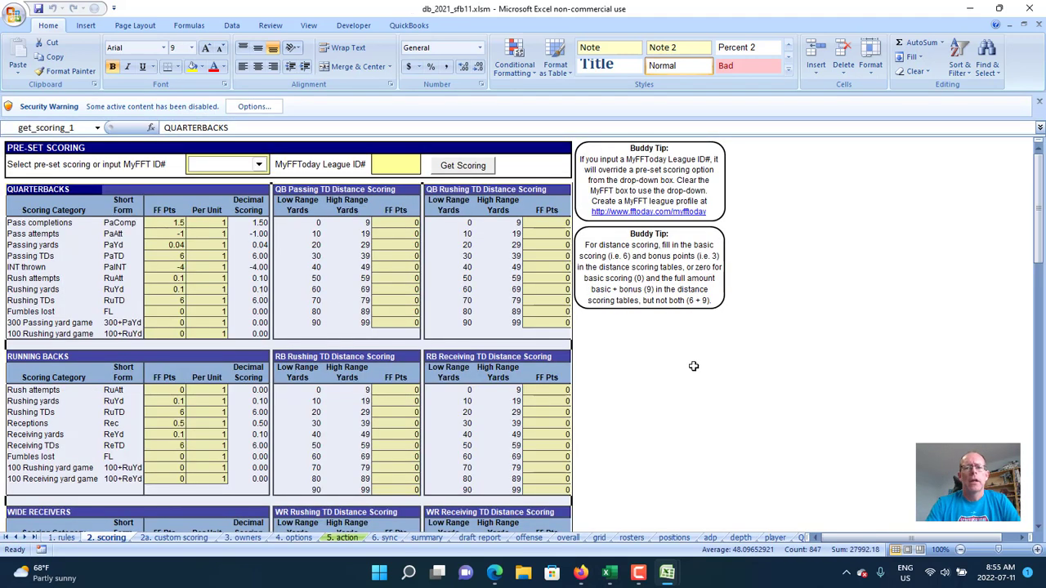
Enable both the blocked macros and the blocked data connections in the db_2021_sfb11.xlsm workbook
click(694, 369)
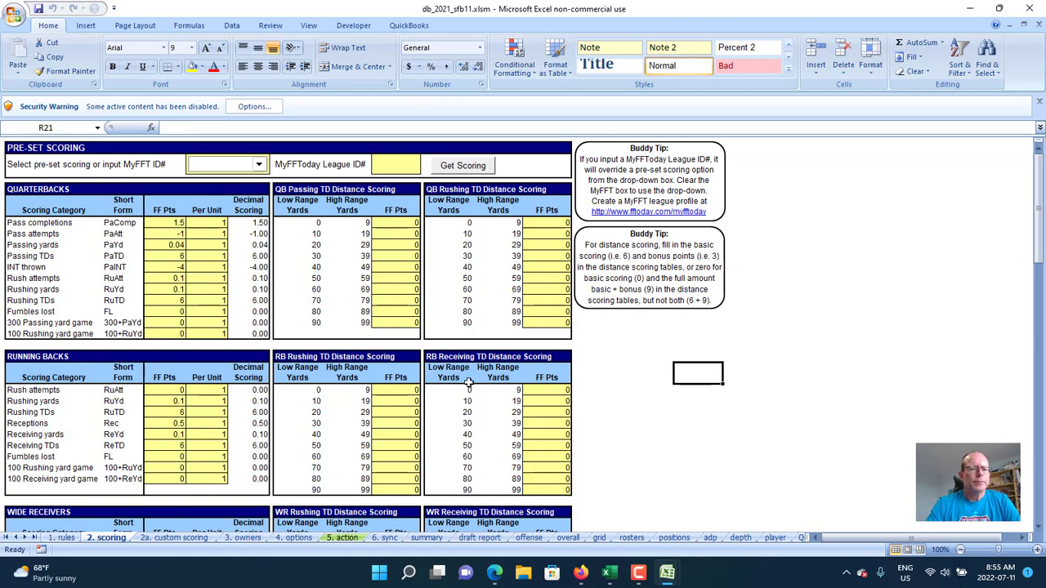
click(254, 106)
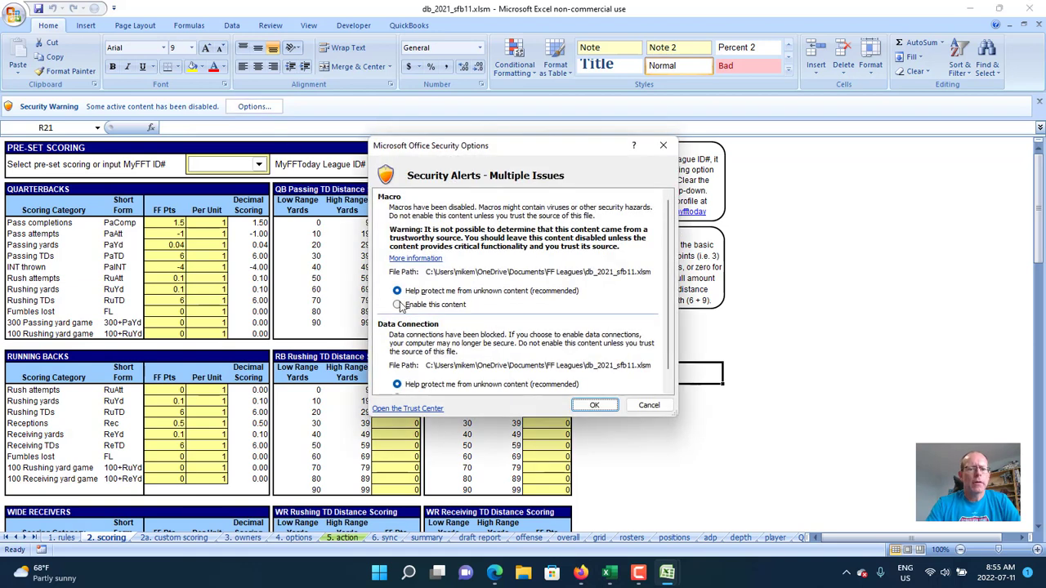
click(401, 305)
scroll(441, 327, down, 1)
click(433, 382)
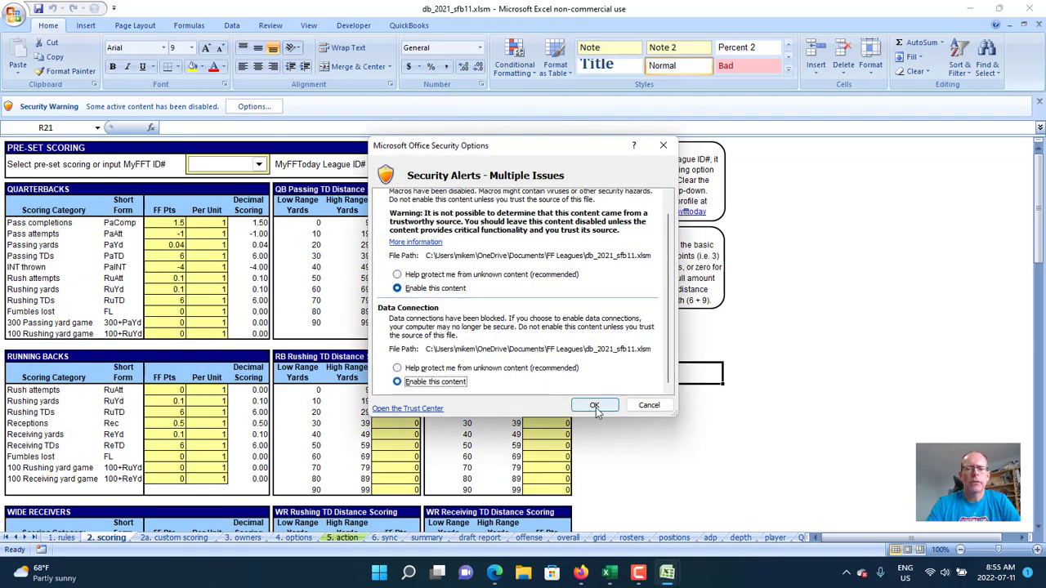
click(594, 405)
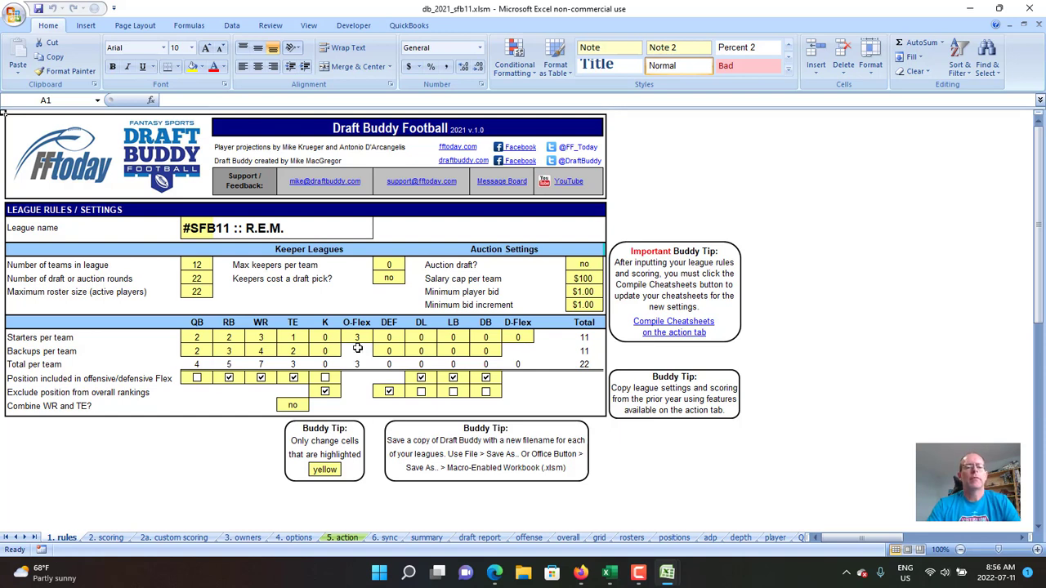
Review the player rankings on the offense sheet, including kickers, and the roster and flex settings on the rules sheet
click(528, 538)
scroll(860, 376, up, 18)
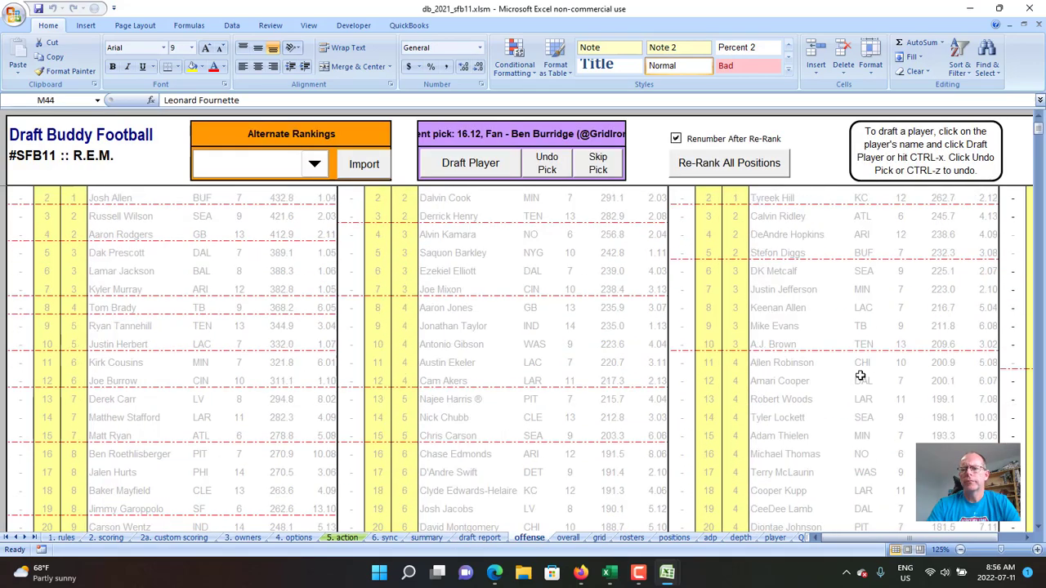
scroll(860, 376, up, 1)
drag(914, 539, 935, 536)
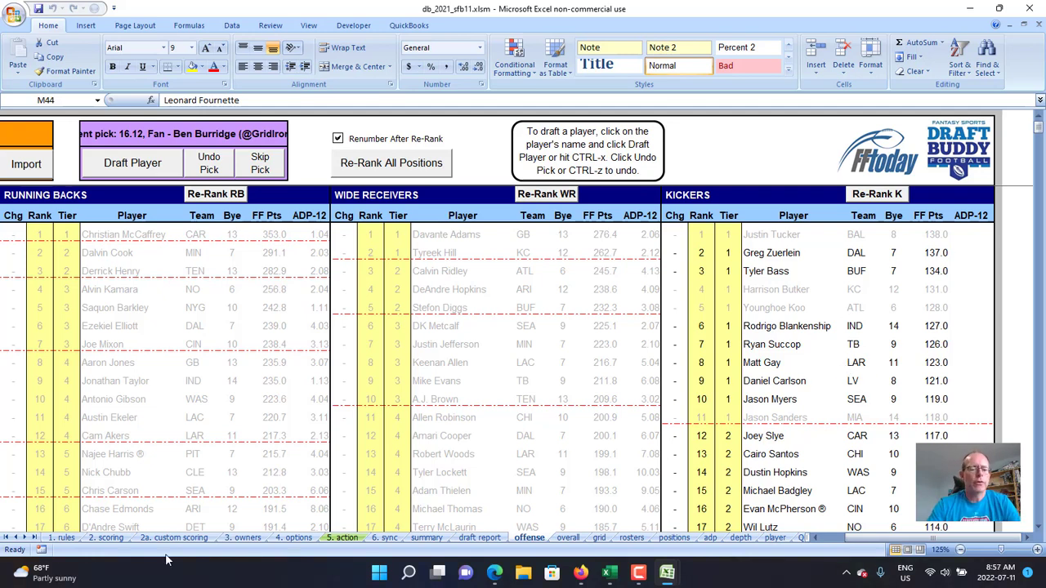
click(64, 538)
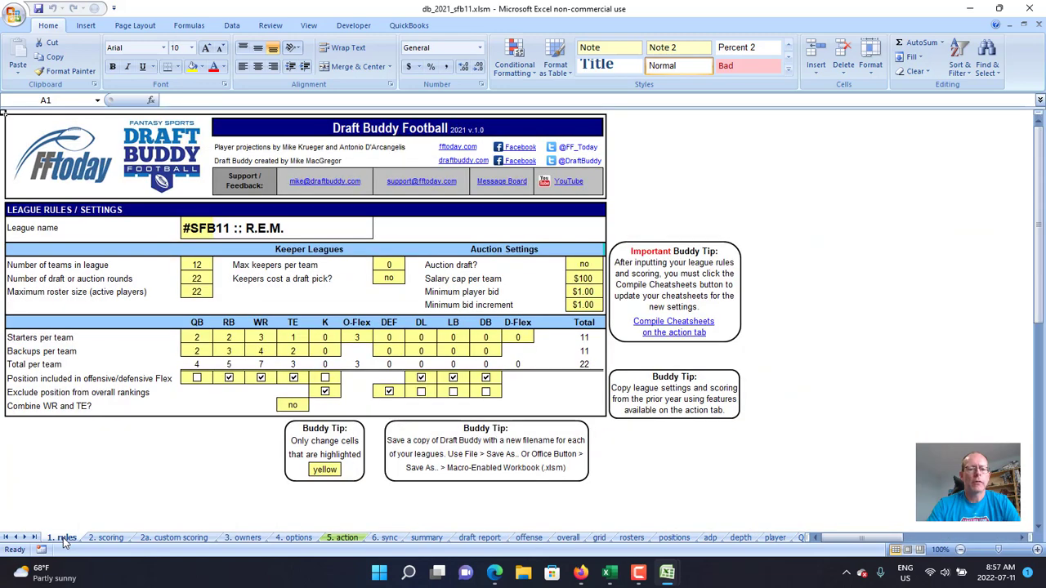
click(568, 537)
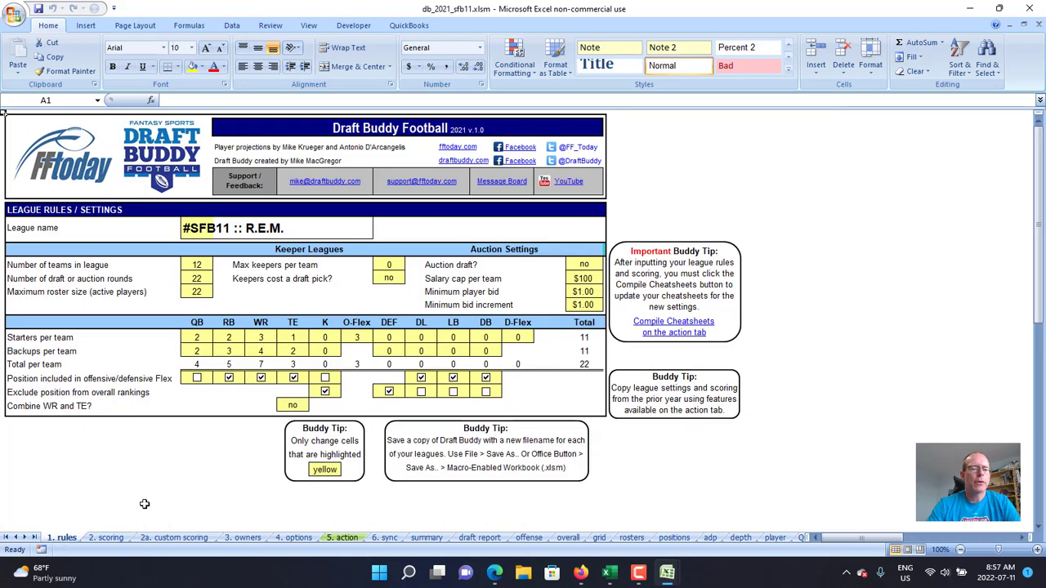
click(63, 537)
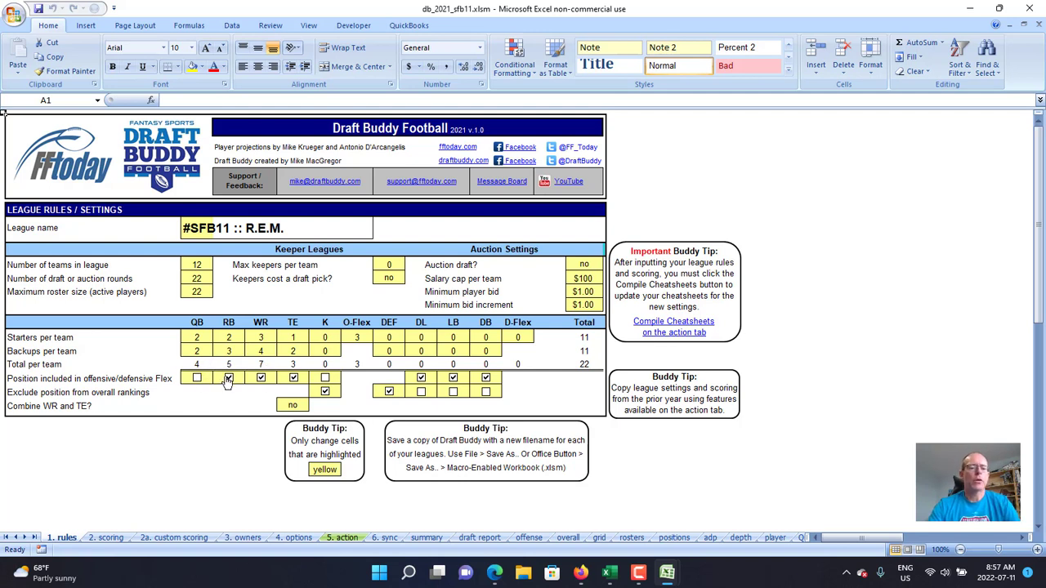
click(294, 377)
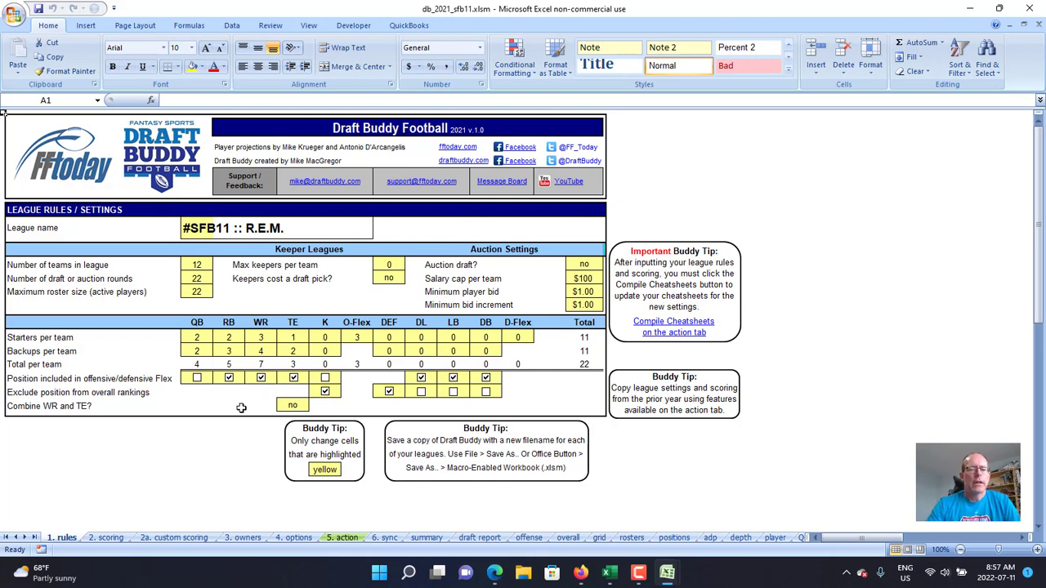
Examine the reception points for running backs, wide receivers and tight ends on the scoring sheet, and check the custom scoring sheet
click(107, 538)
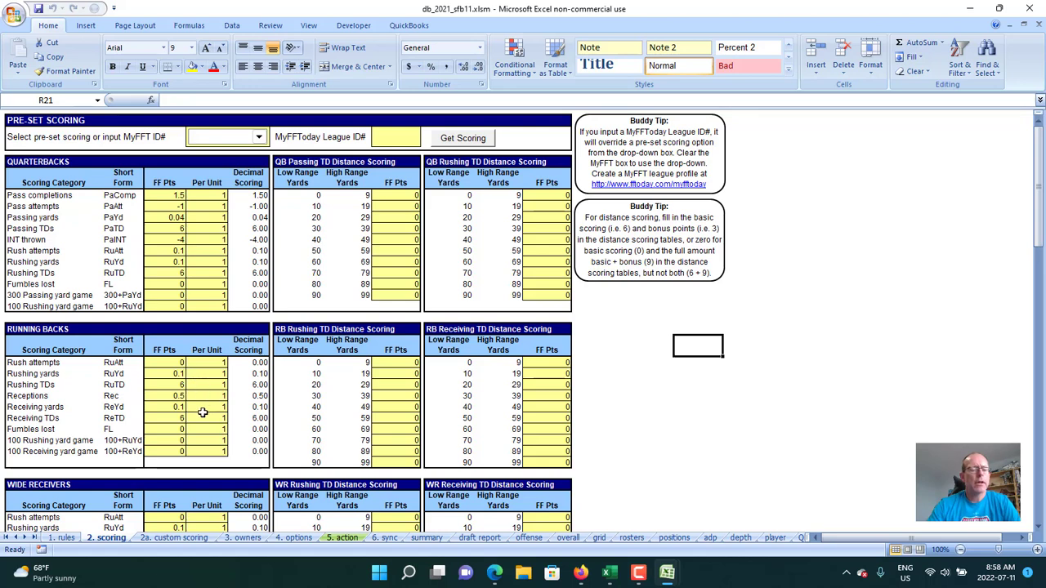
click(179, 395)
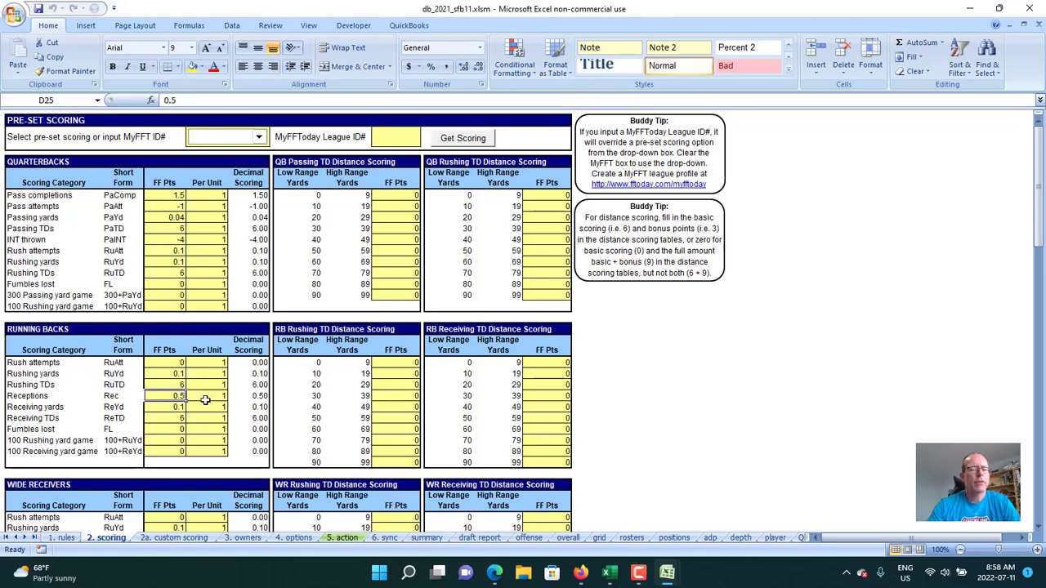
scroll(206, 399, down, 2)
scroll(209, 360, down, 1)
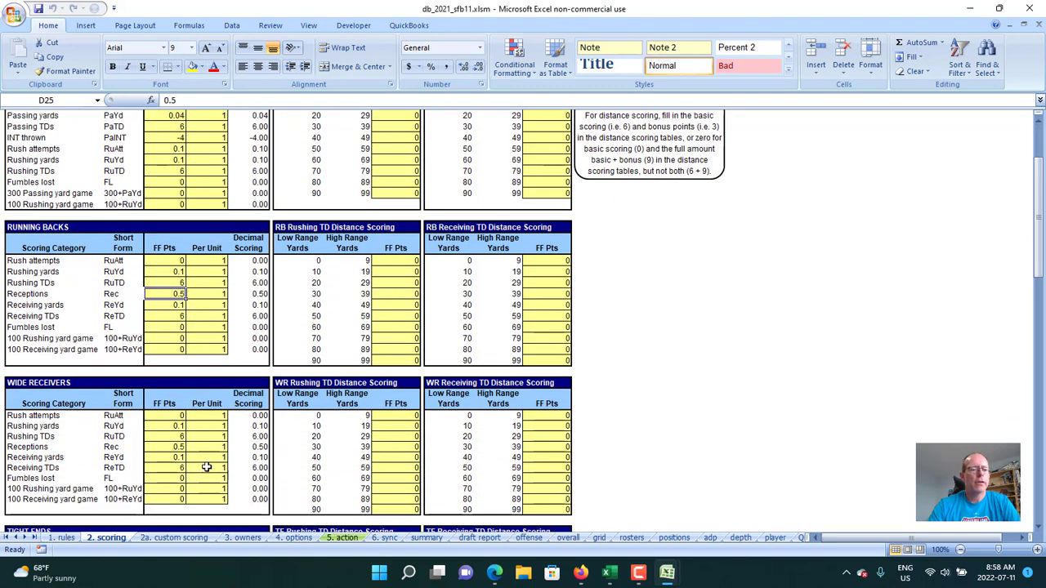
click(176, 447)
scroll(209, 447, down, 7)
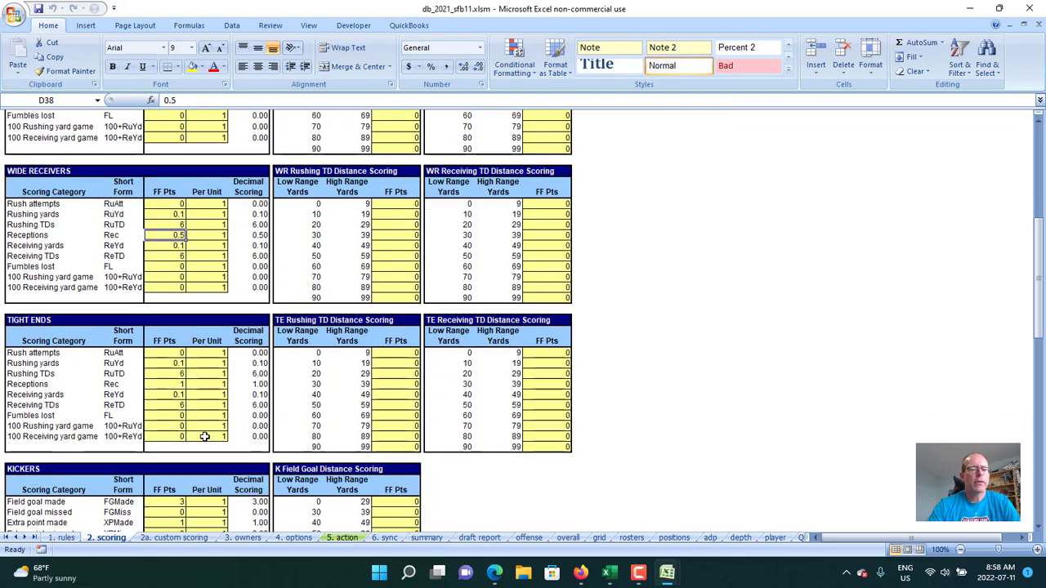
click(174, 384)
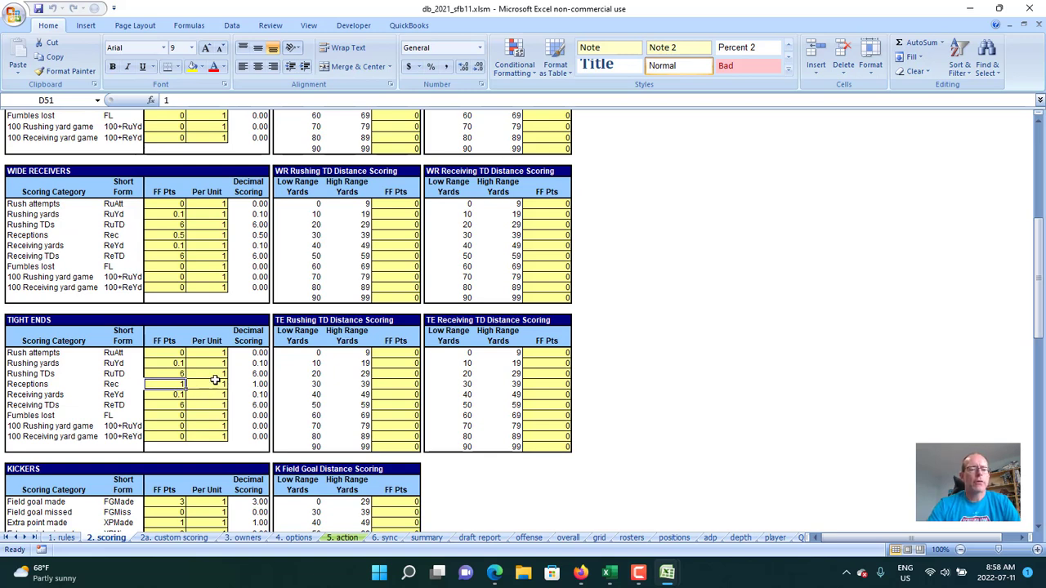
scroll(214, 380, down, 1)
scroll(215, 380, up, 11)
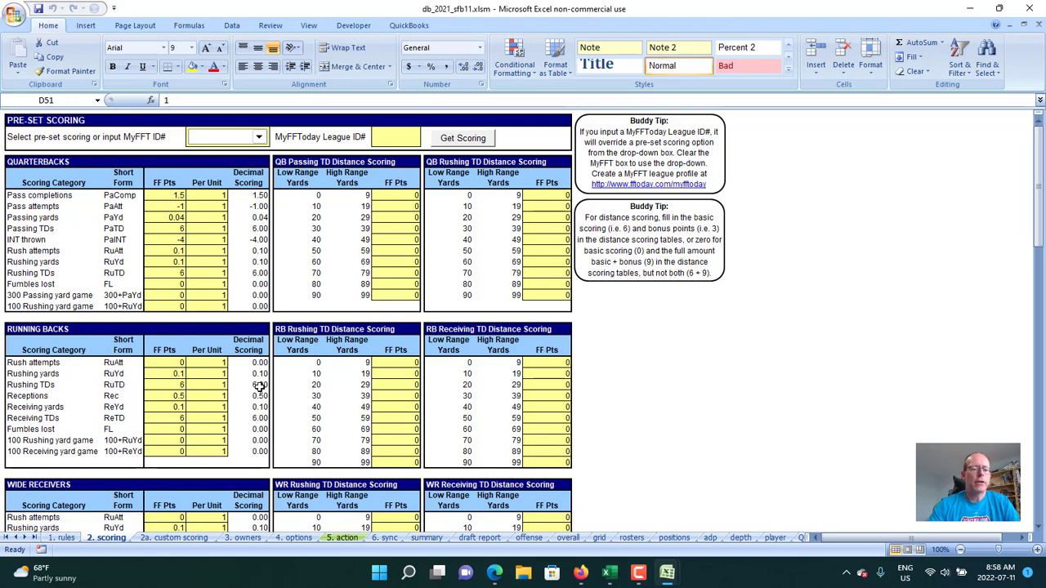
click(151, 537)
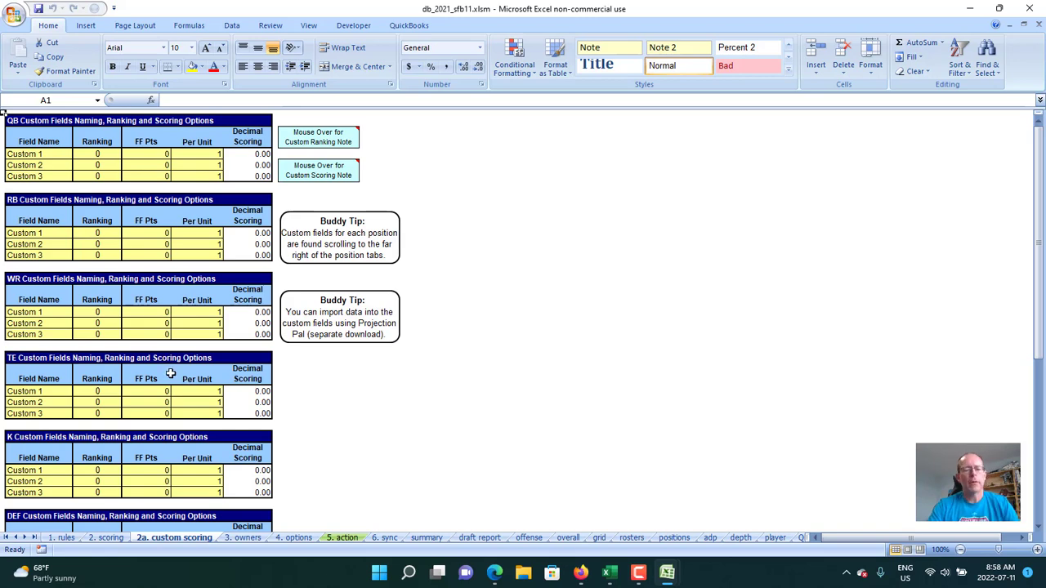
click(104, 539)
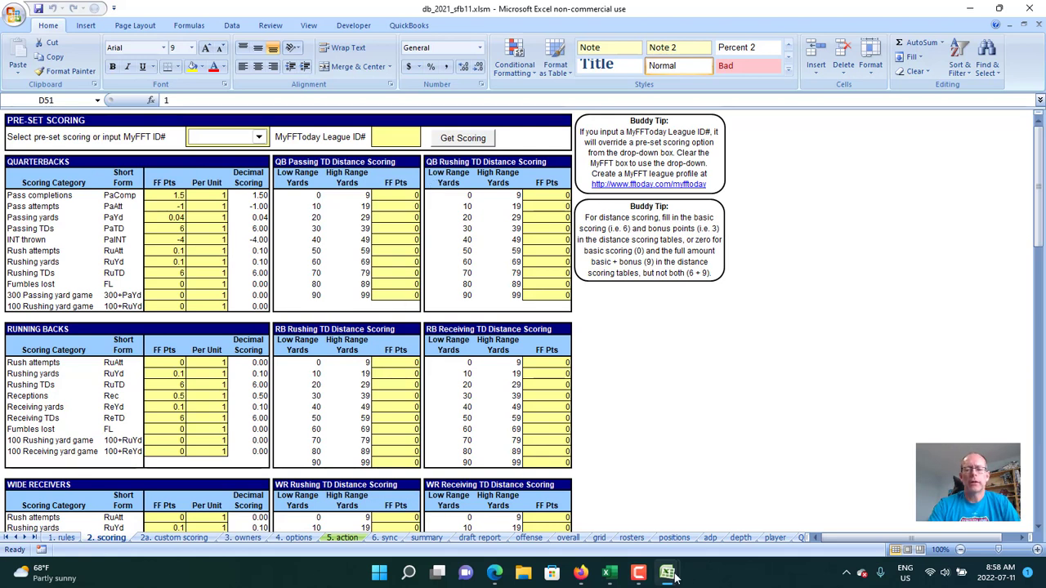
Switch to the draft_buddy_football_2022_1.0.xlsm workbook and show its action sheet
mouse_move(667, 574)
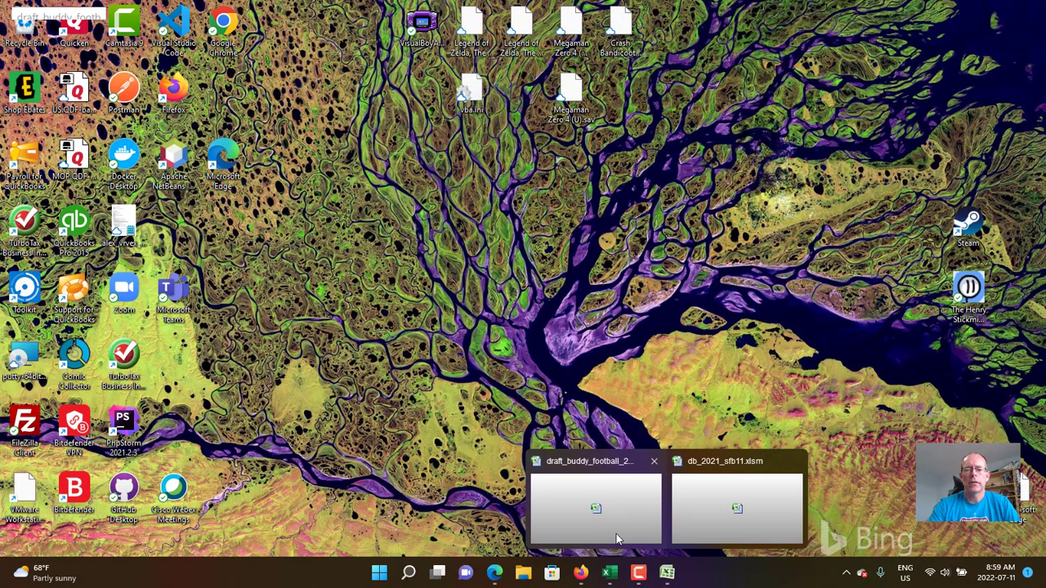
click(616, 534)
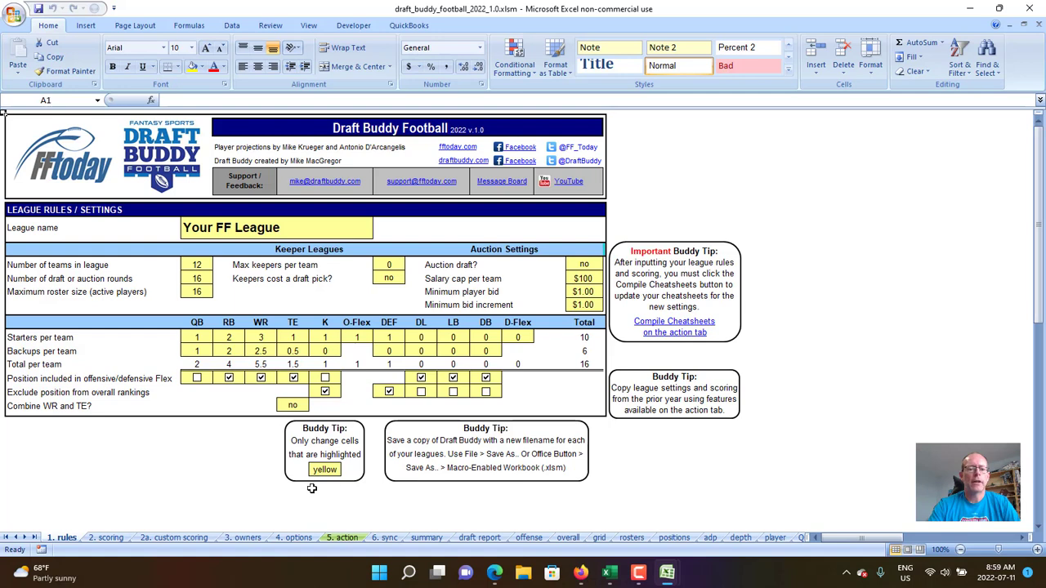
click(342, 537)
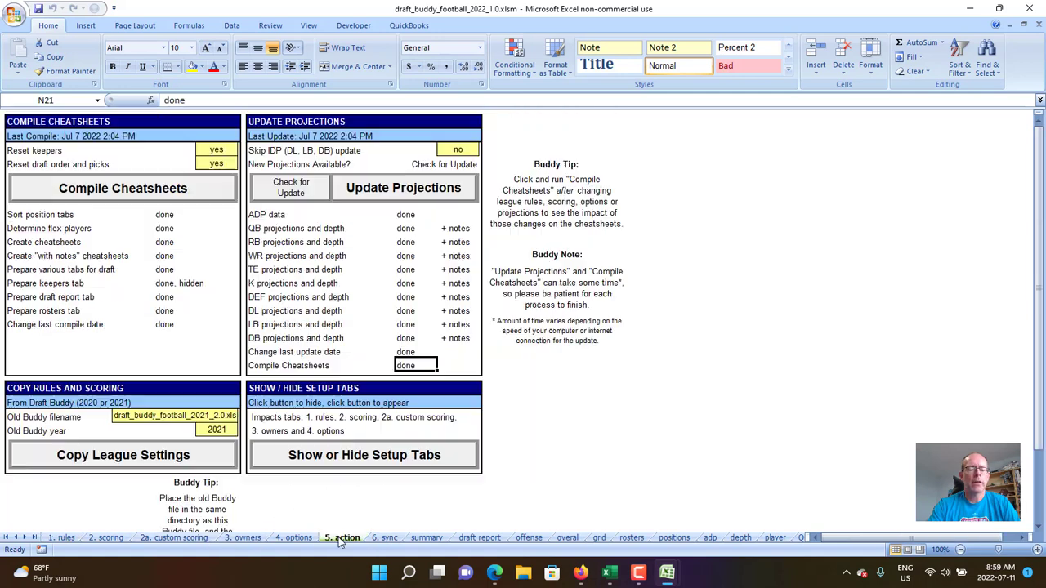
Set the old Buddy filename to db_2021_sfb11.xlsm and copy the league settings from that file into this workbook
click(155, 416)
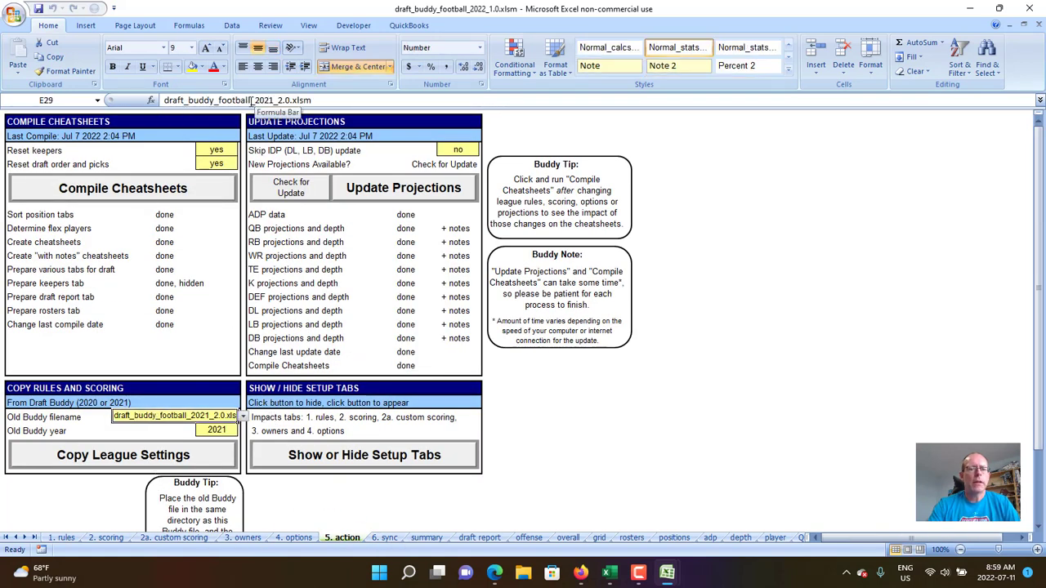
drag(251, 100, 155, 102)
text(db)
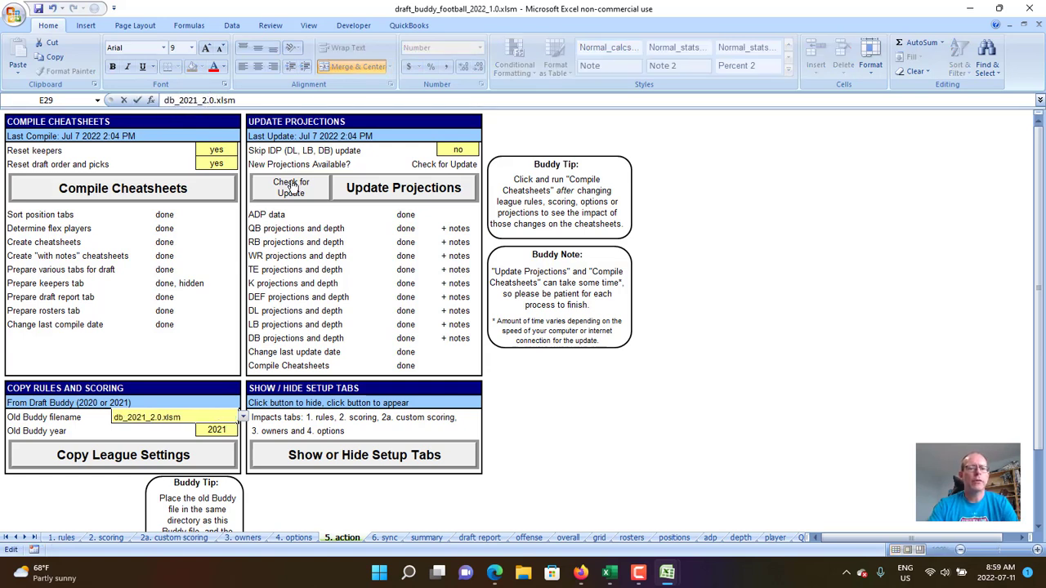
key(Right)
key(Right)
key(Right)
key(Right)
key(Right)
key(Right)
key(Right)
key(Right)
key(Right)
key(BackSpace)
key(BackSpace)
key(BackSpace)
text(sb)
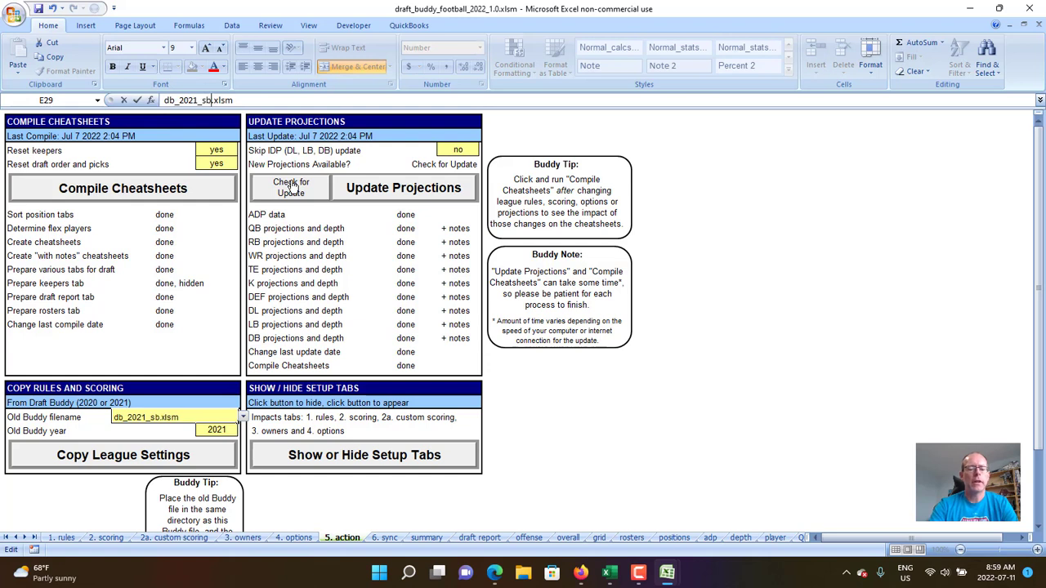
key(BackSpace)
text(fb11)
key(Return)
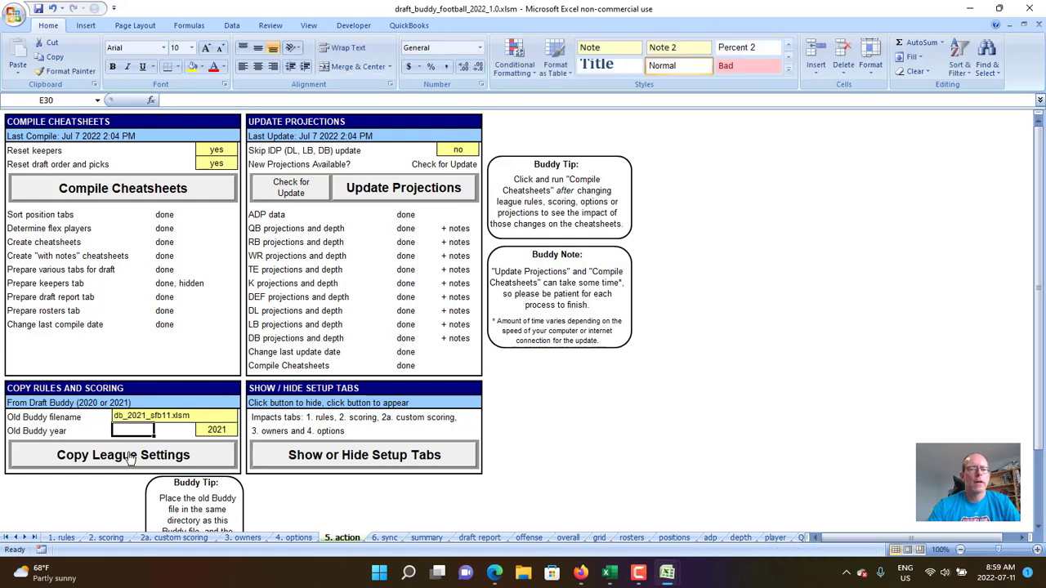
click(130, 456)
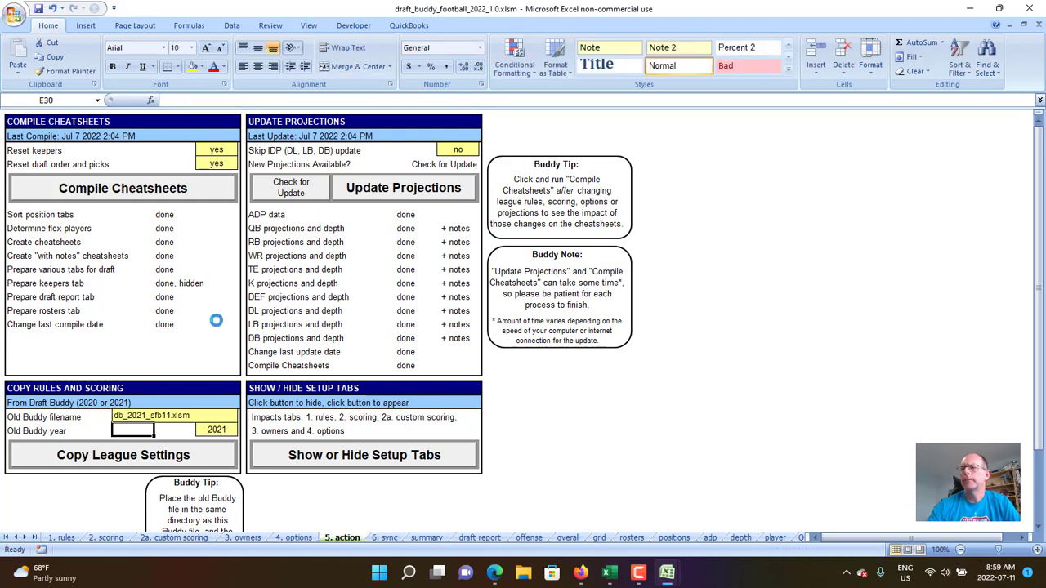
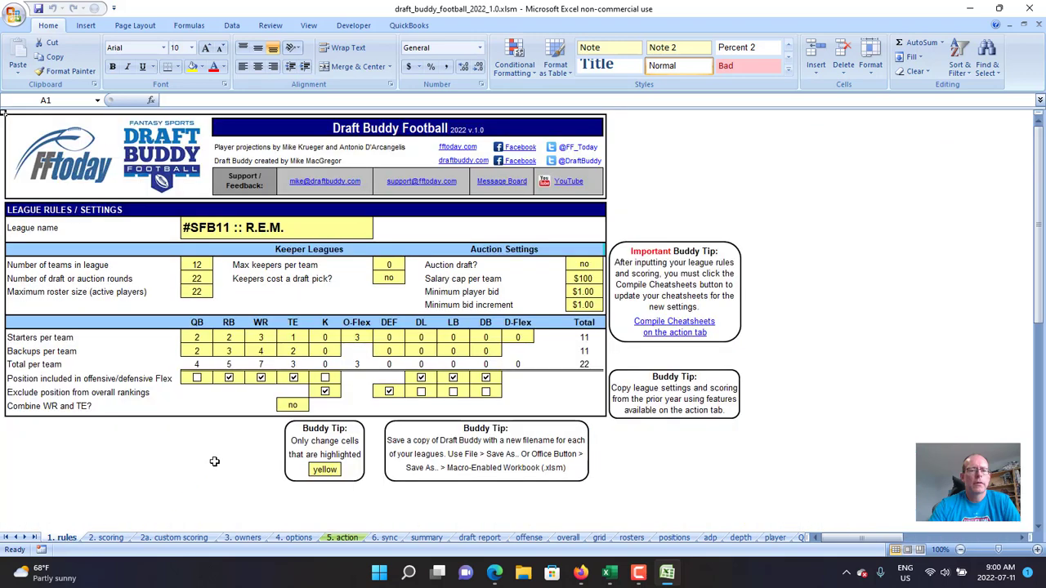
Change the league name on the rules sheet to "#SFB12 :: Hoth"
click(243, 228)
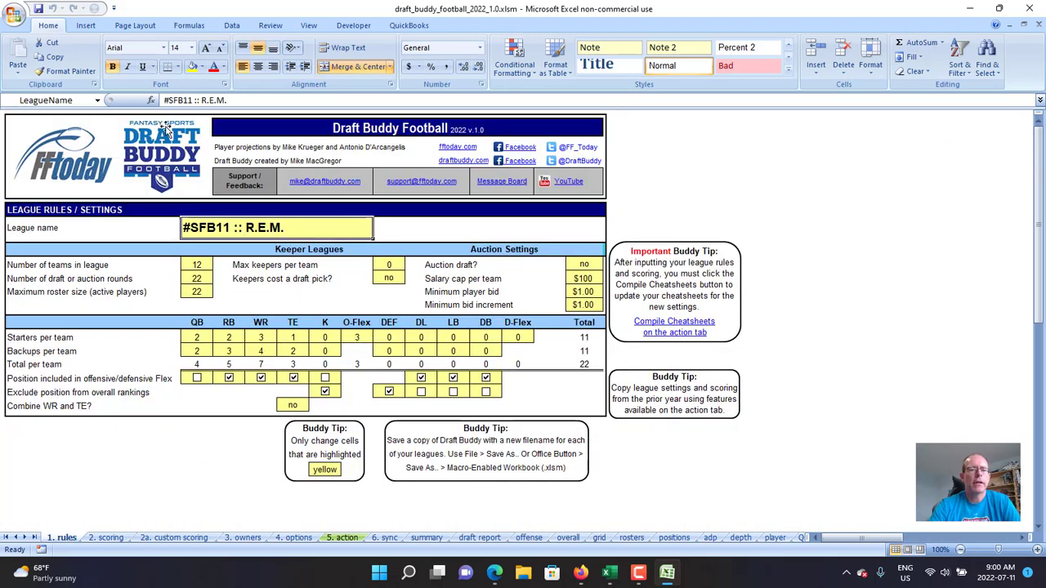
click(191, 99)
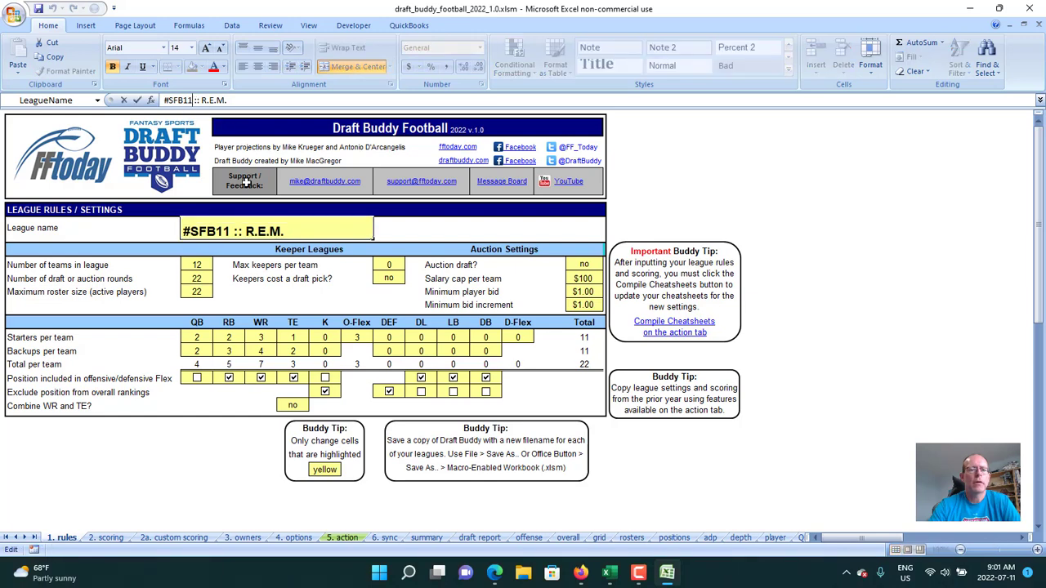
key(BackSpace)
text(2)
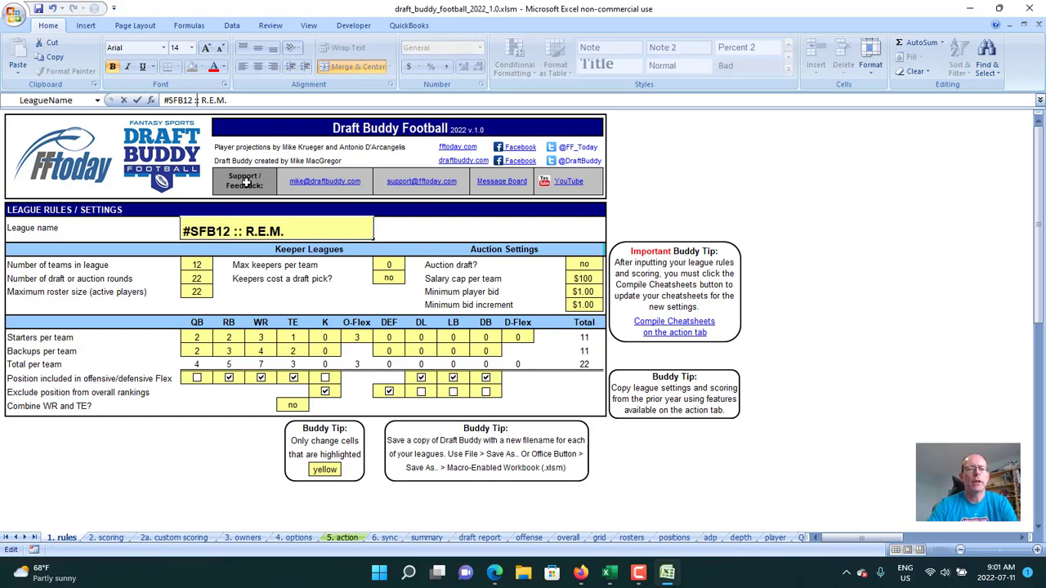
key(shift+Right)
key(shift+Right)
key(shift+Right)
key(shift+Right)
key(shift+Right)
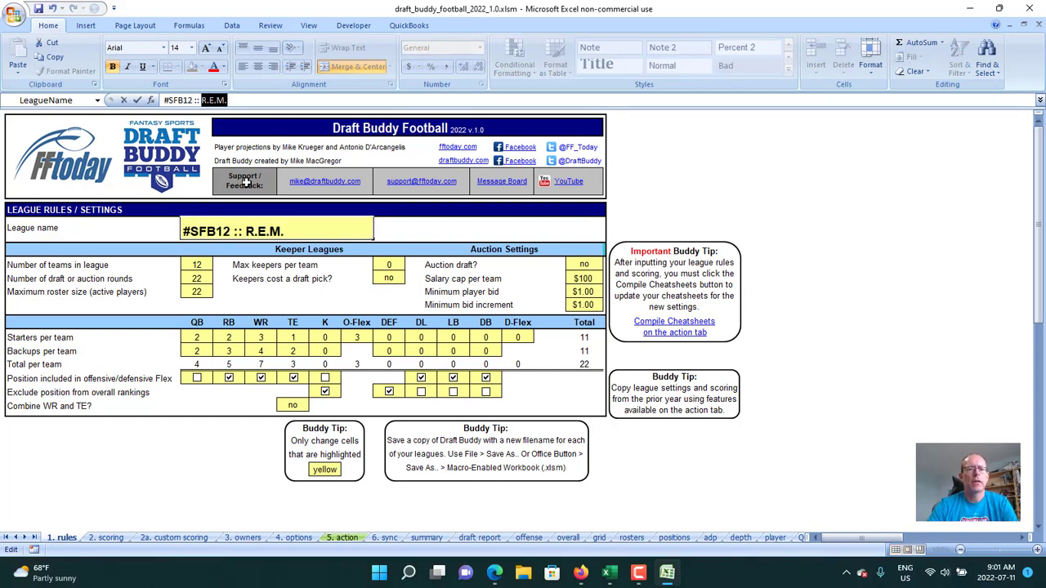
text(Hoth)
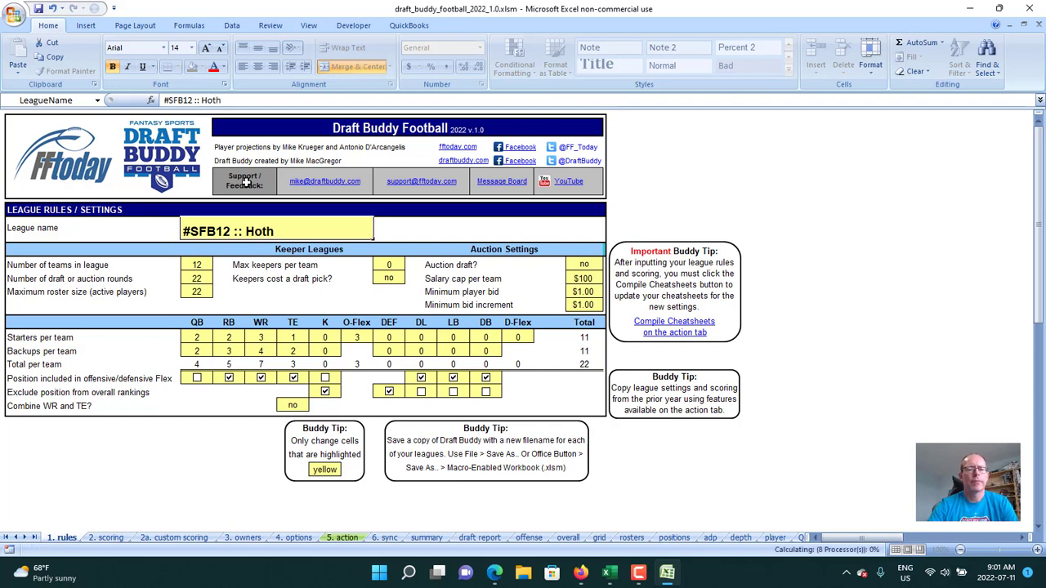
key(Return)
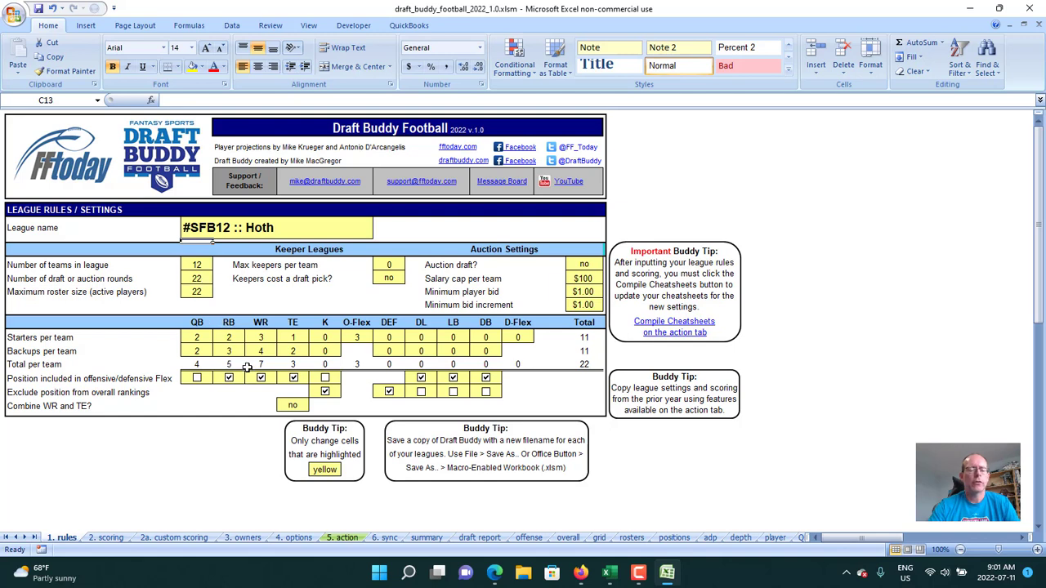
Check the copied point values on the scoring sheet and review the player rankings at each position on the offense sheet
click(108, 537)
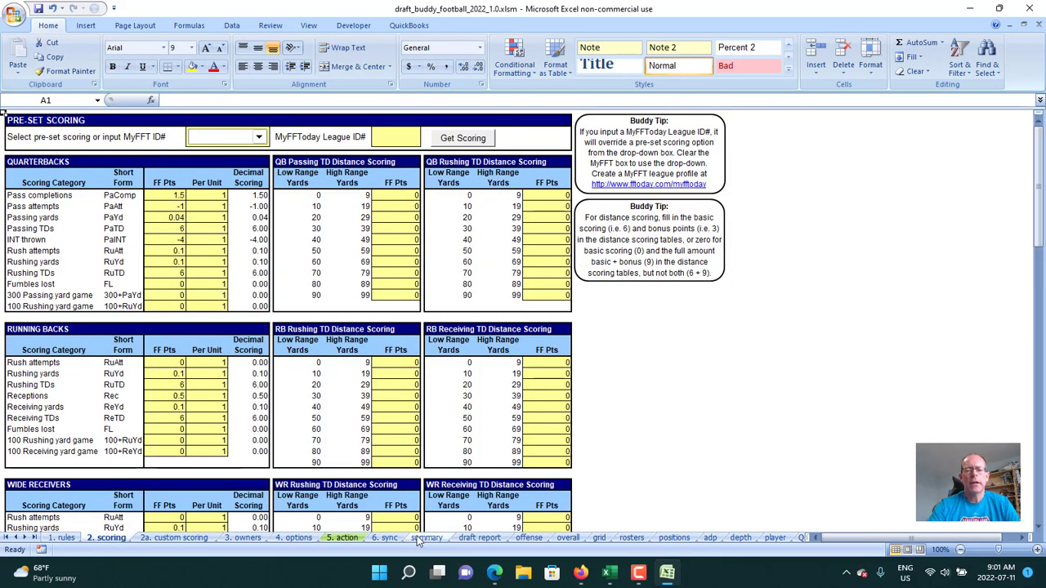
click(530, 539)
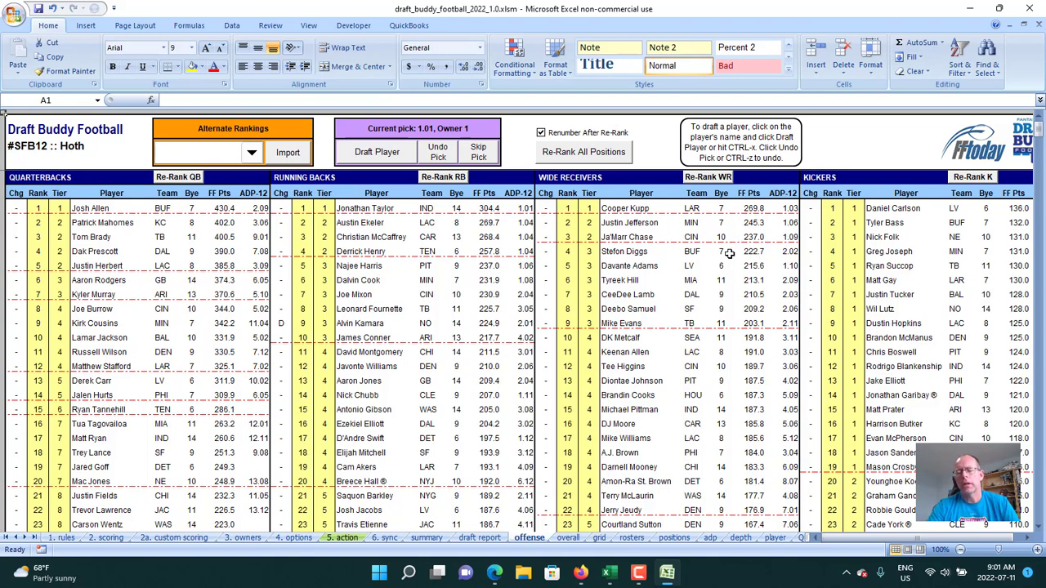
scroll(385, 308, down, 16)
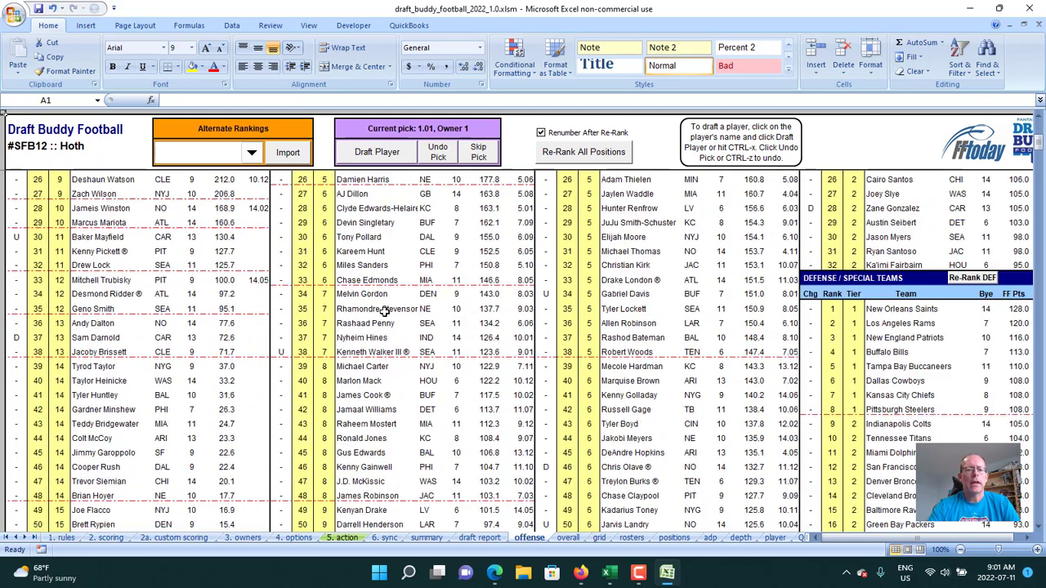
scroll(385, 308, down, 3)
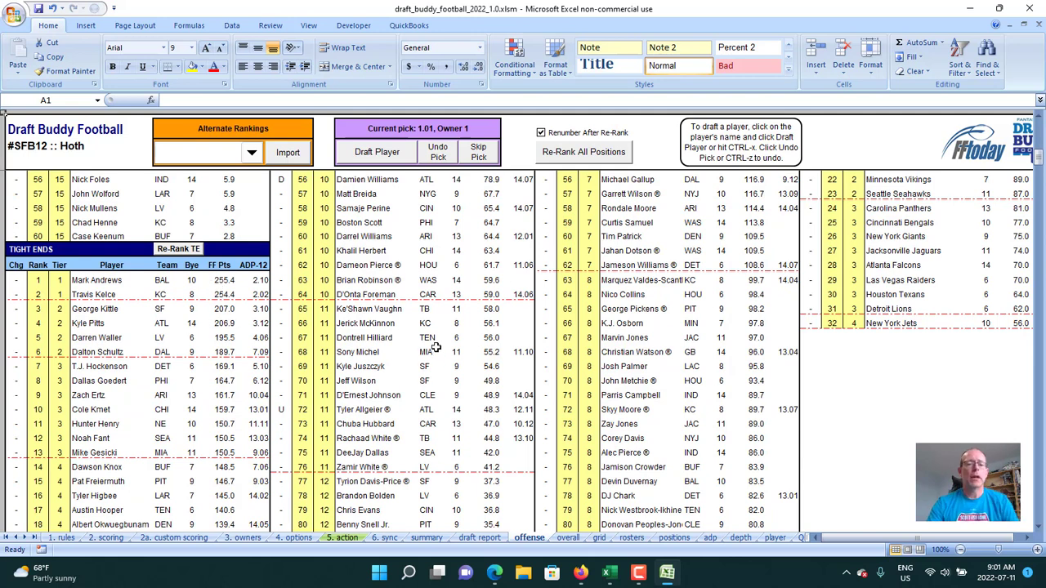
scroll(435, 348, up, 18)
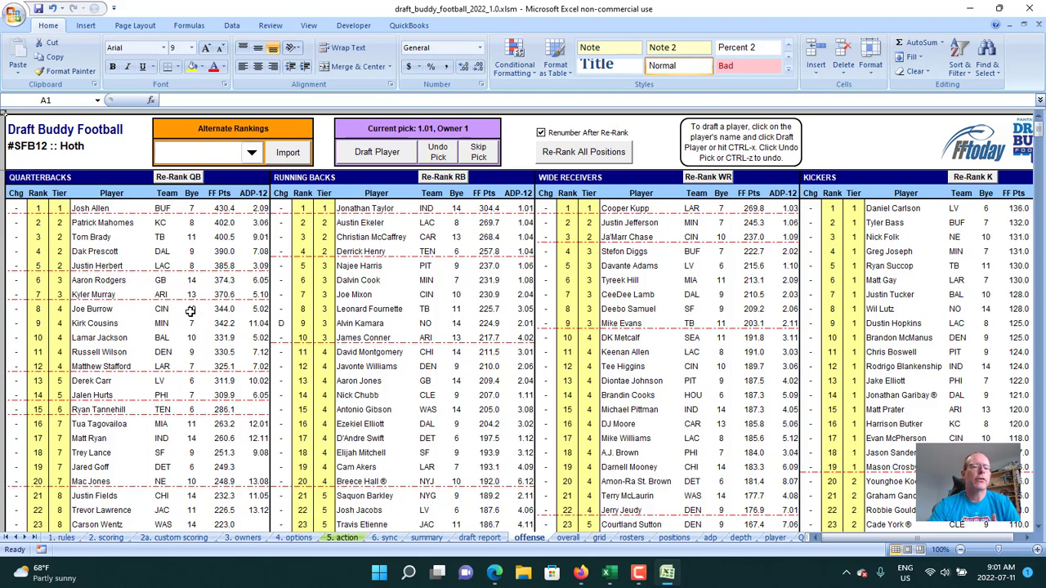
Start saving a copy as a macro-enabled workbook and choose the FF Leagues folder in Documents as the destination
click(12, 14)
mouse_move(49, 129)
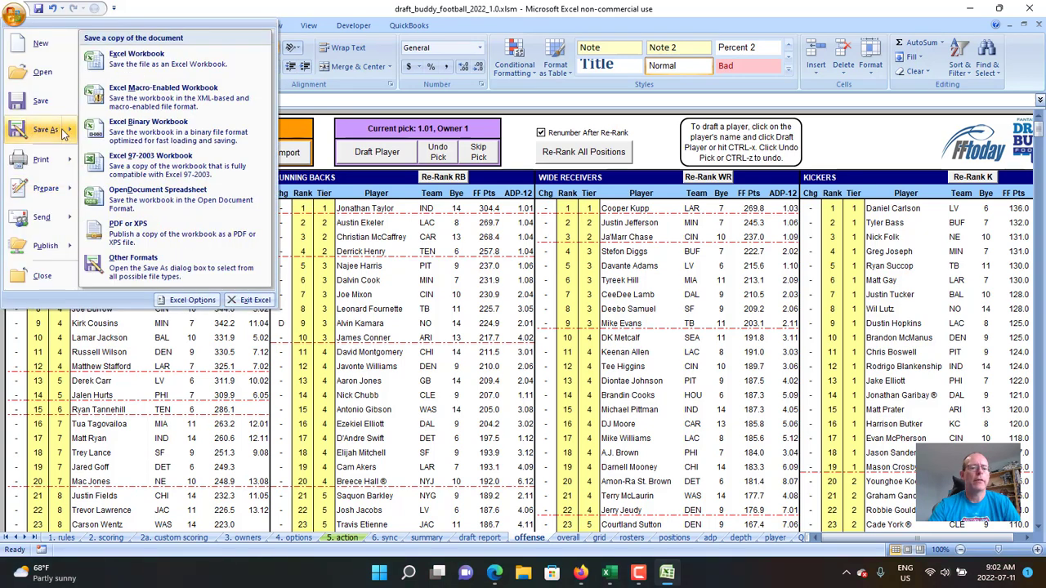
click(158, 122)
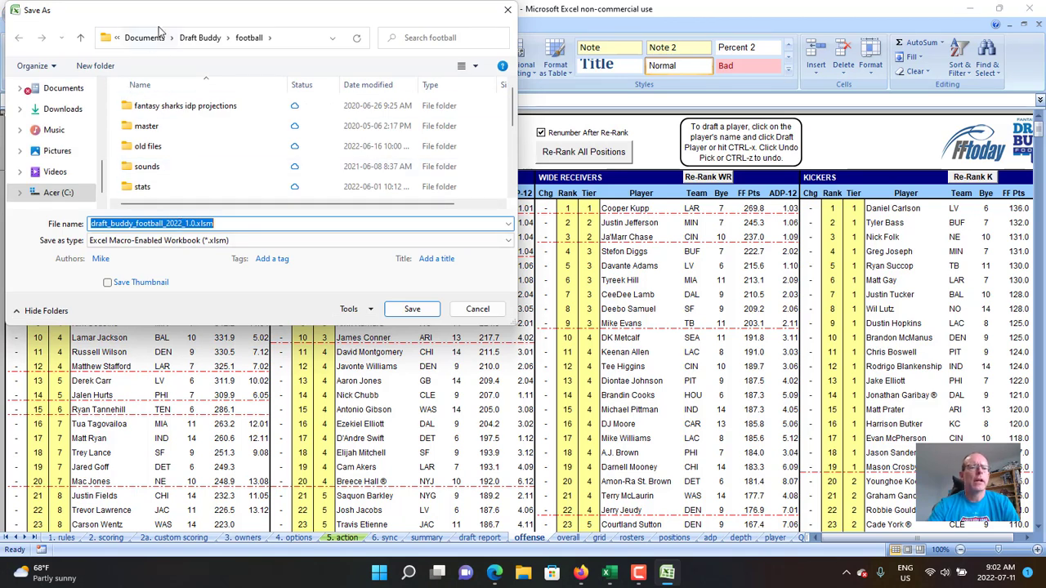
click(141, 38)
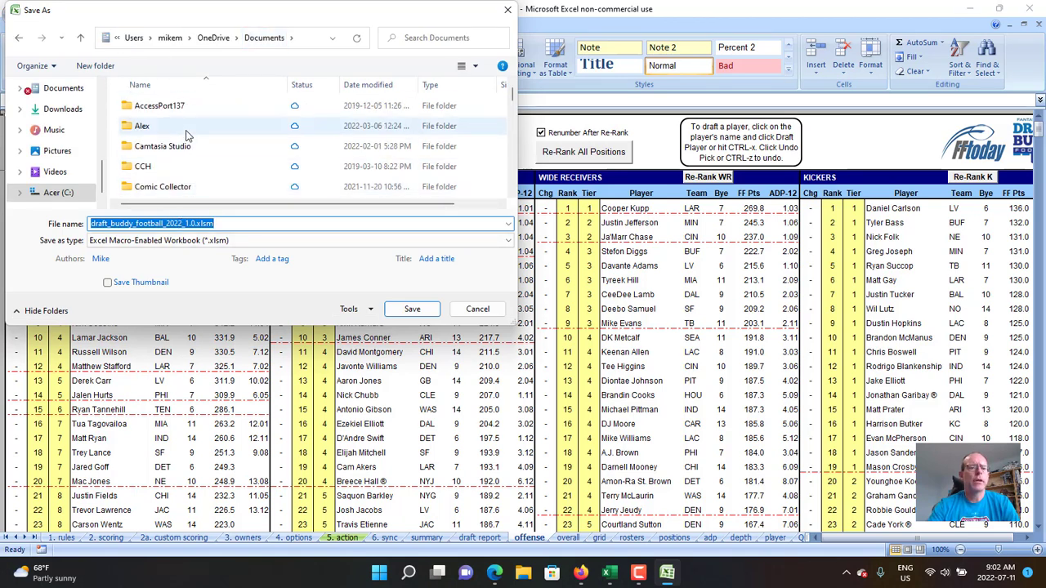
scroll(161, 165, down, 5)
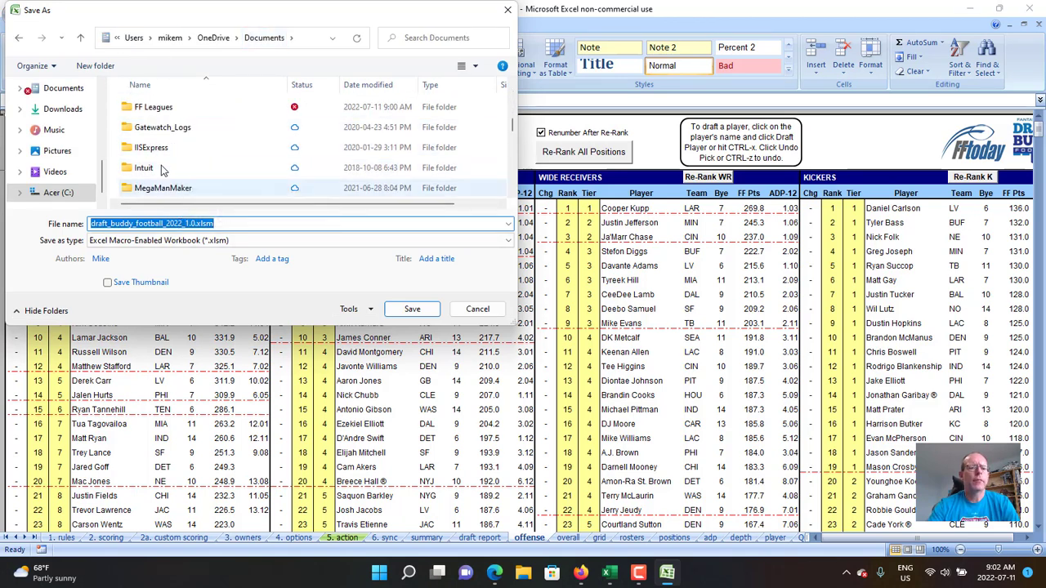
double_click(147, 106)
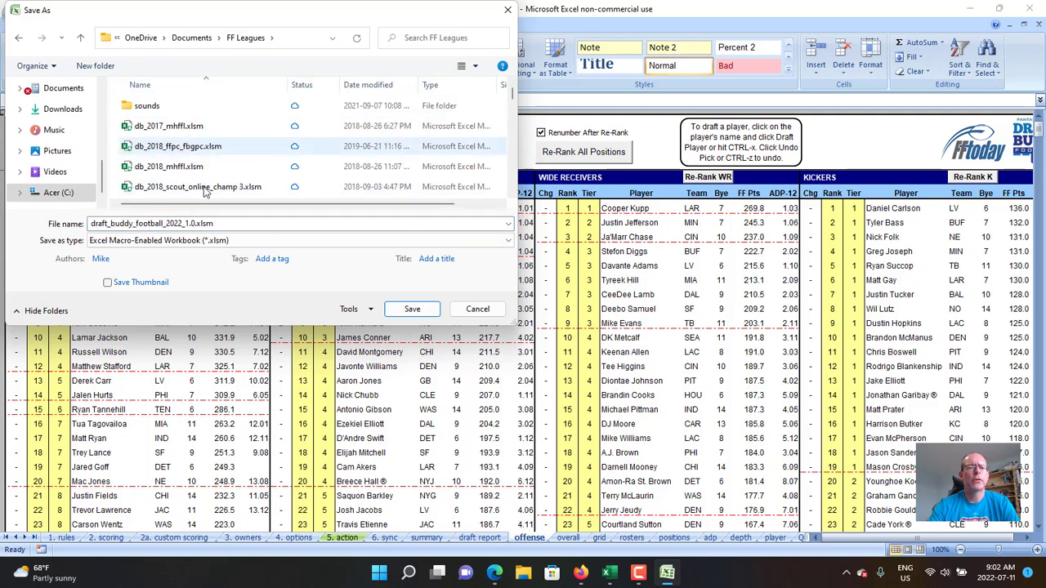
Name the copy dbl_2022_sfb12.xlsm and save it
click(163, 227)
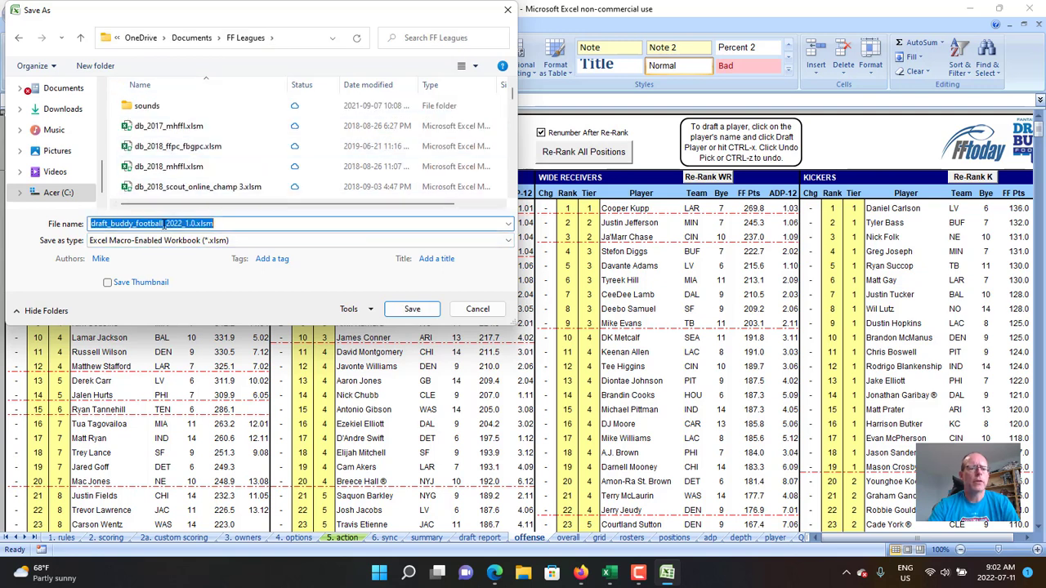
drag(171, 226, 91, 225)
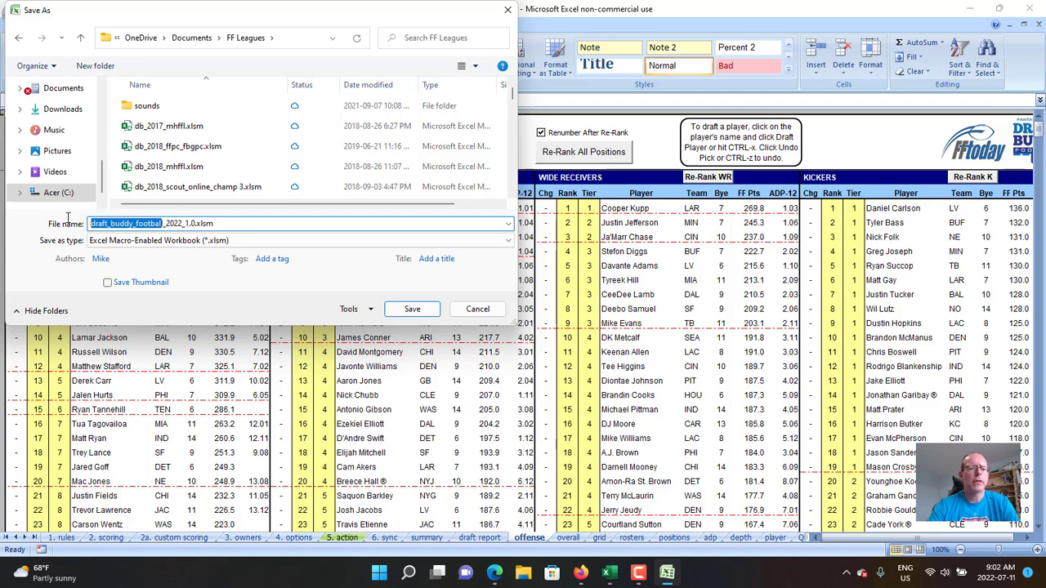
text(dbl)
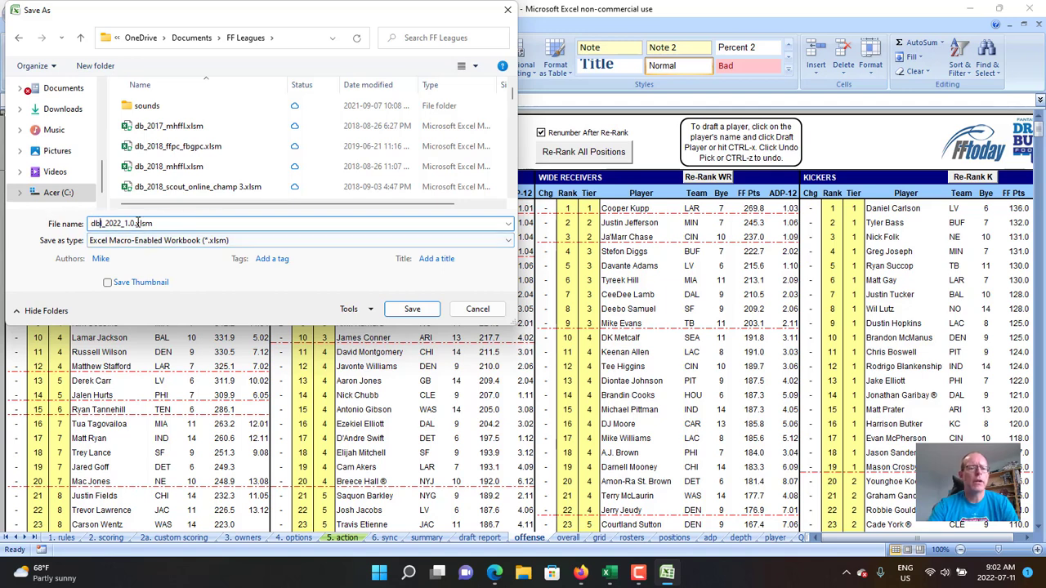
click(132, 224)
key(BackSpace)
key(BackSpace)
key(BackSpace)
text(sfb12)
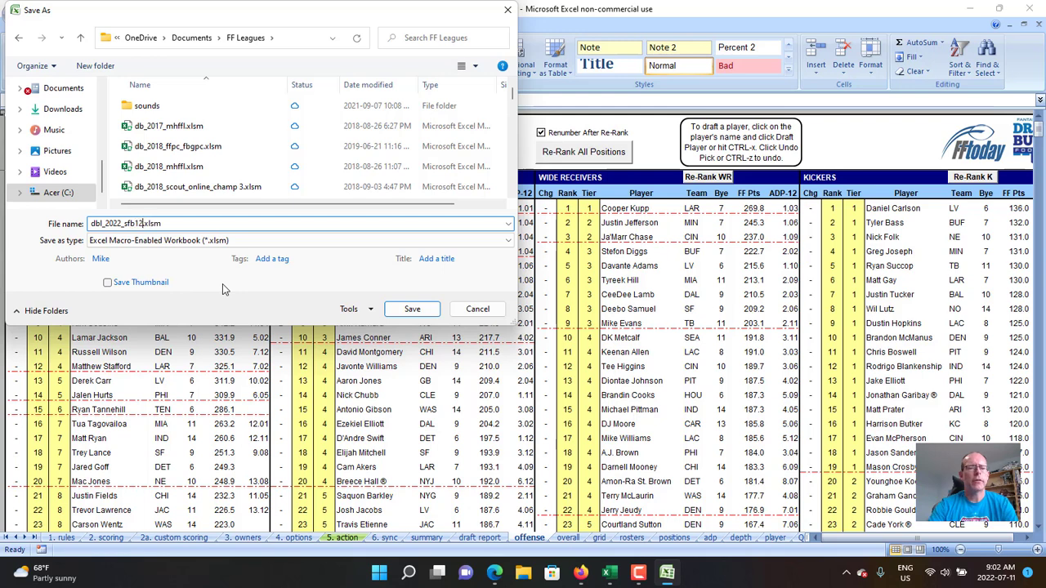
key(Return)
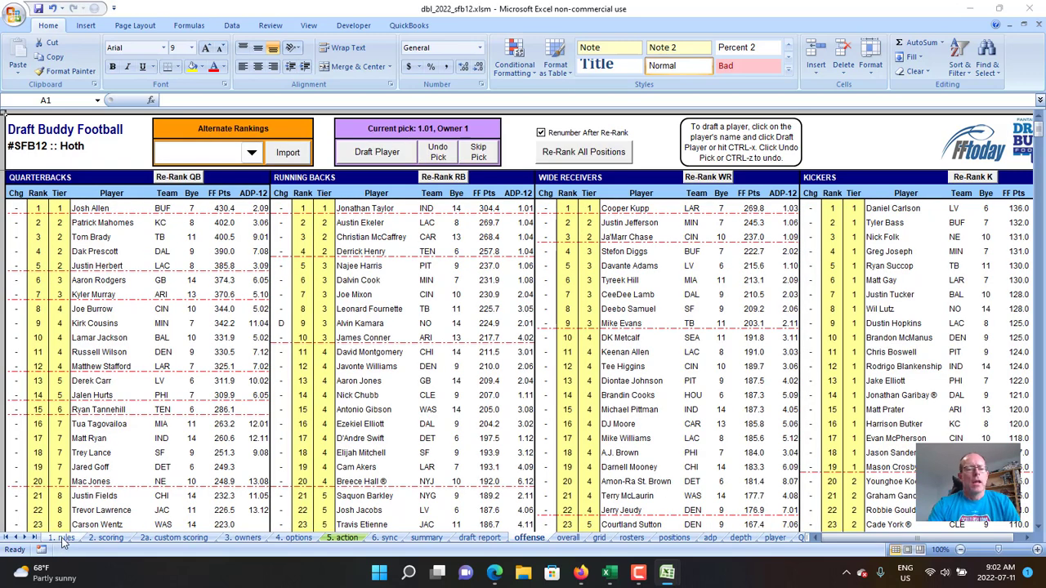
Set the kicker position on the rules sheet to 1 starter and 1 backup per team
click(64, 537)
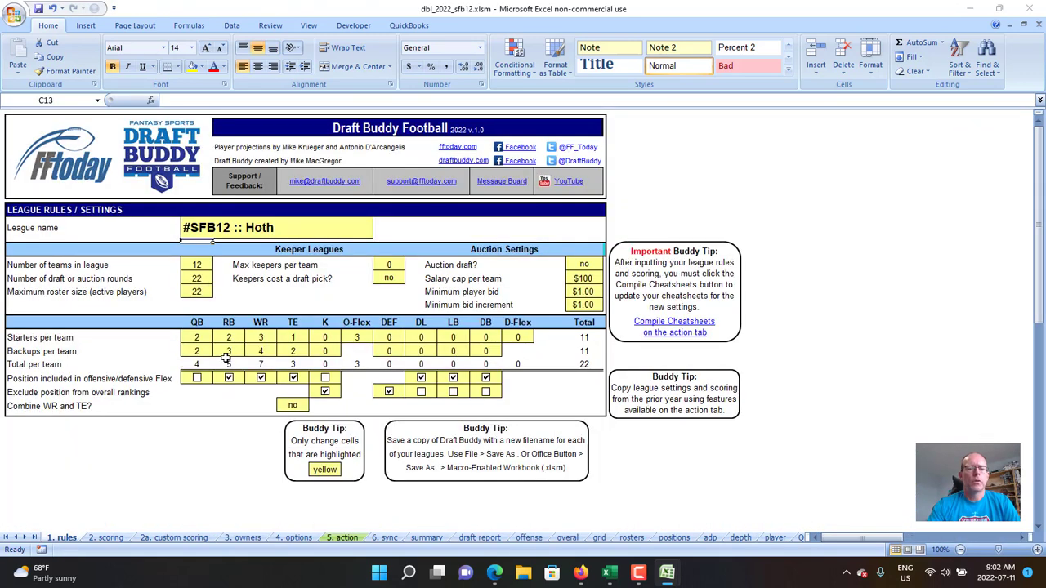
click(325, 337)
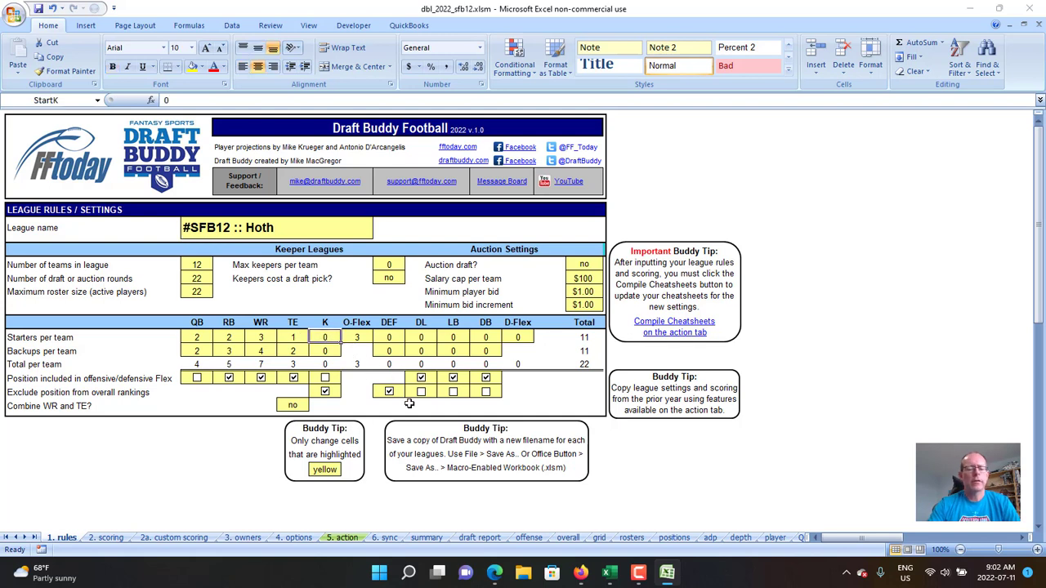
text(1)
key(Return)
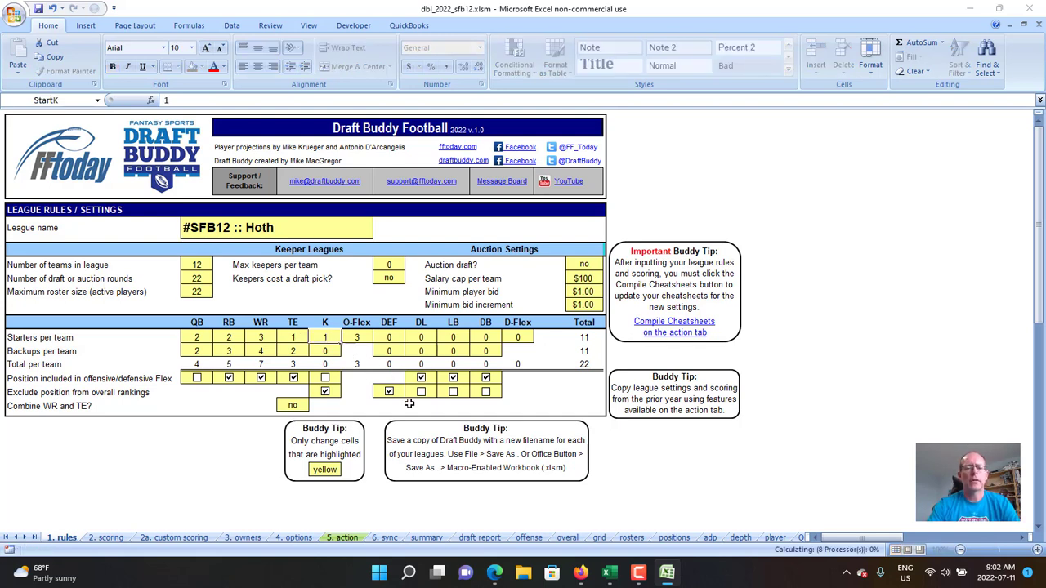
text(1)
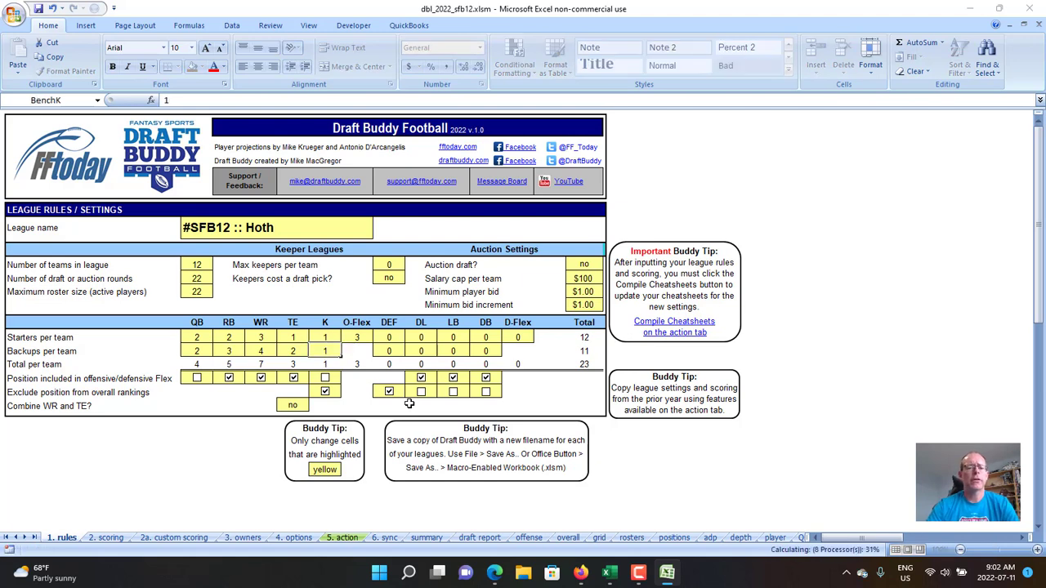
key(Up)
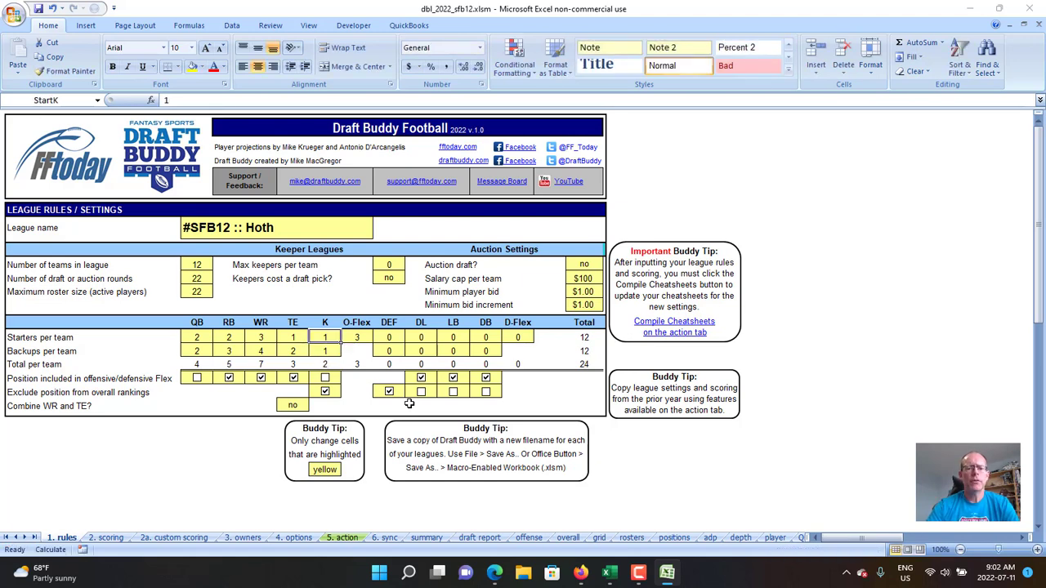
Set the wide receiver position to 2 starters and 3 backups per team
key(Right)
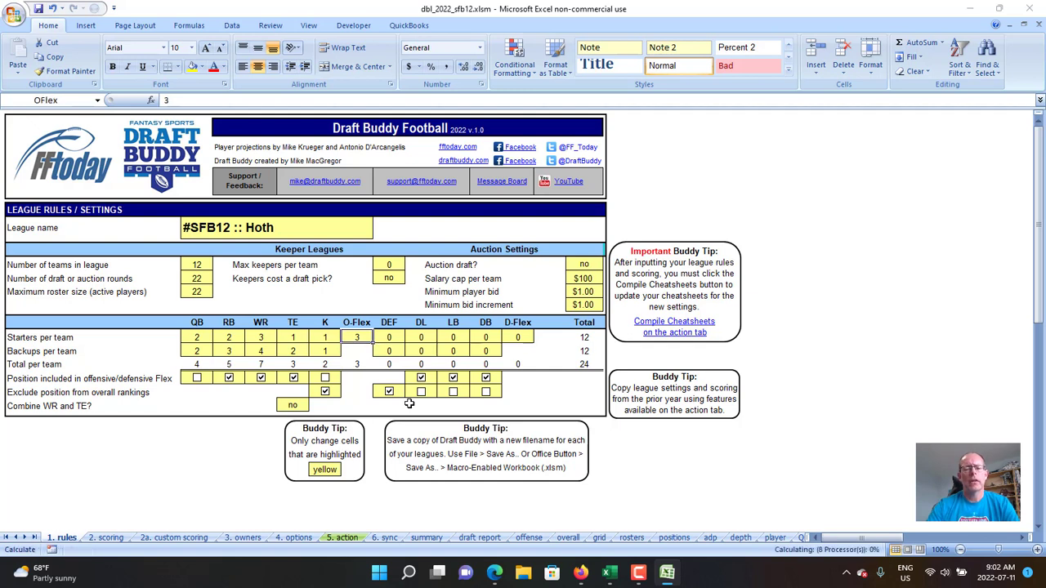
key(Left)
key(Left)
key(Left)
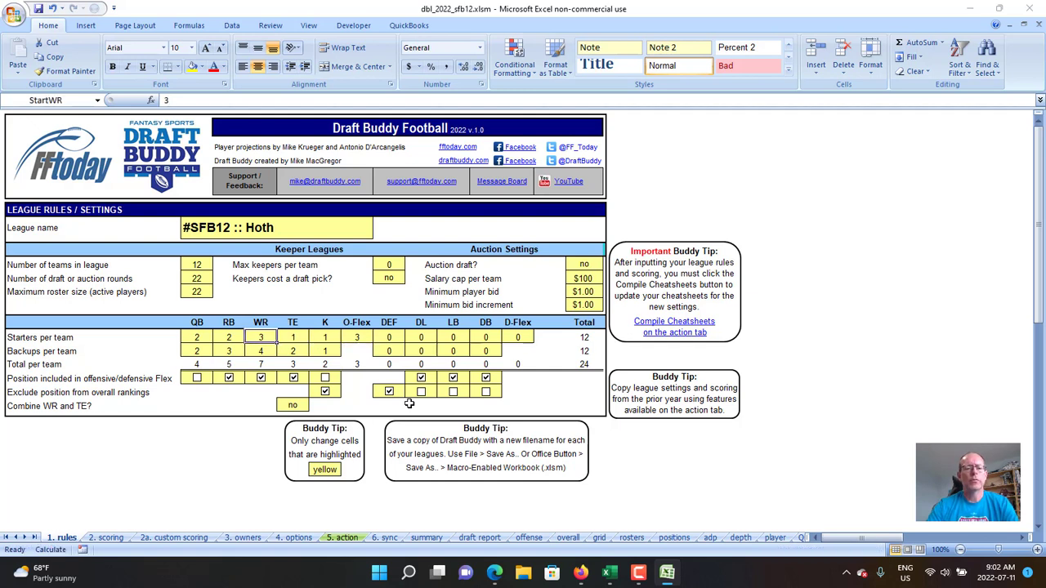
text(2)
key(Return)
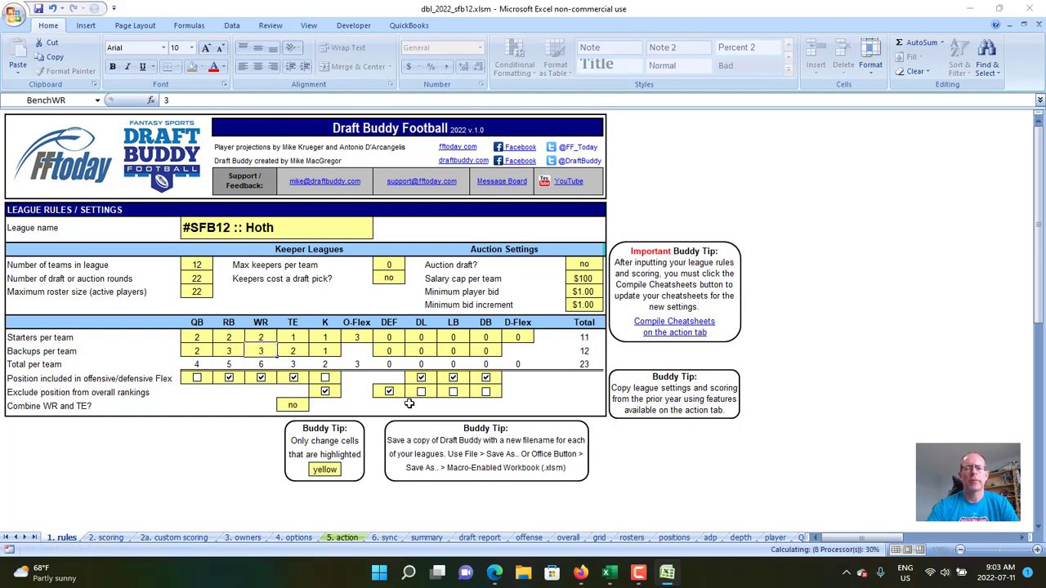
key(Return)
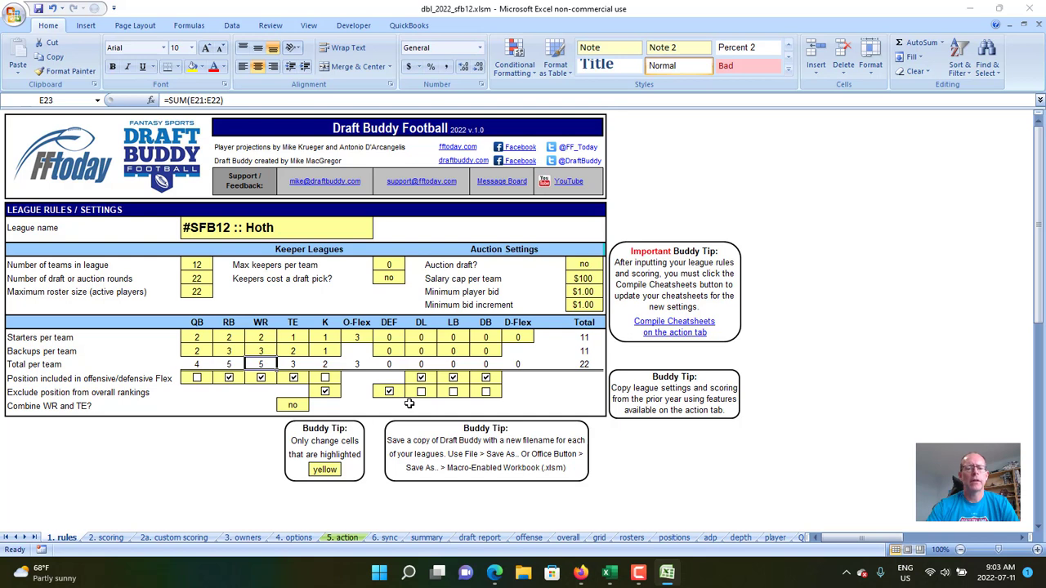
Check the offensive flex and quarterback starter settings on the rules sheet, and show the scoring sheet
key(Up)
key(Up)
key(Right)
key(Right)
key(Right)
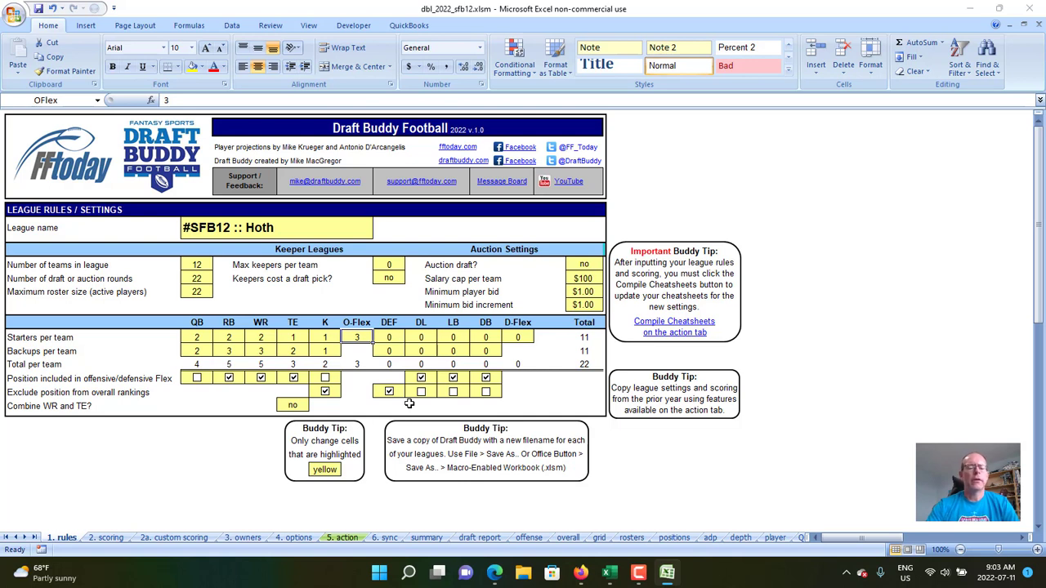
click(187, 338)
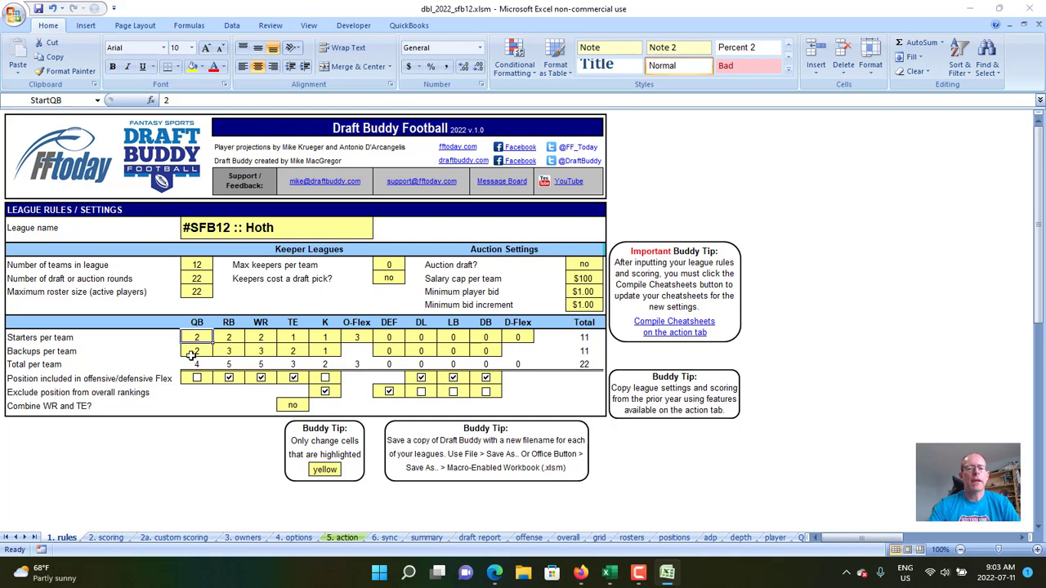
click(352, 335)
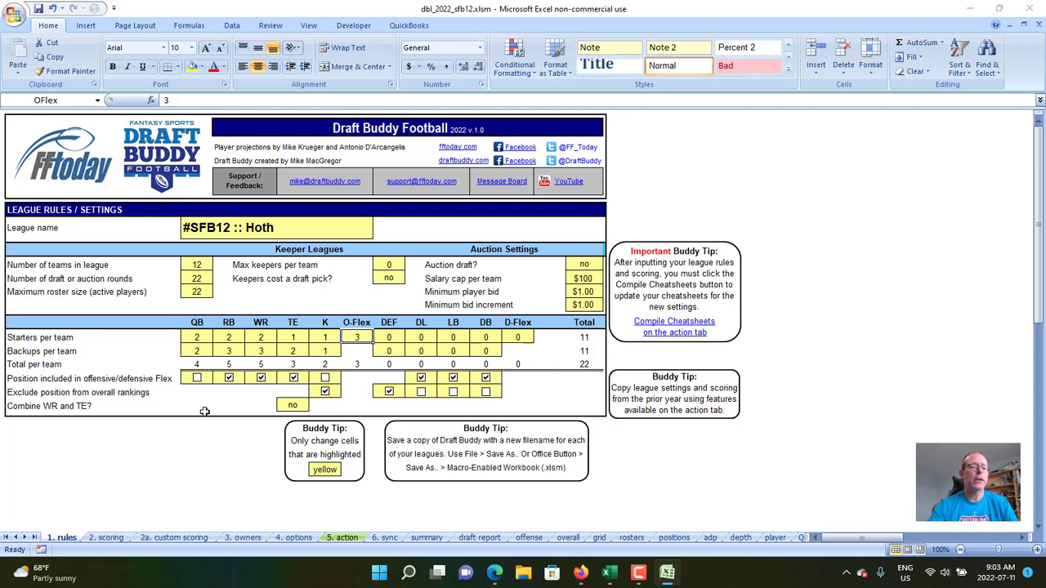
click(199, 341)
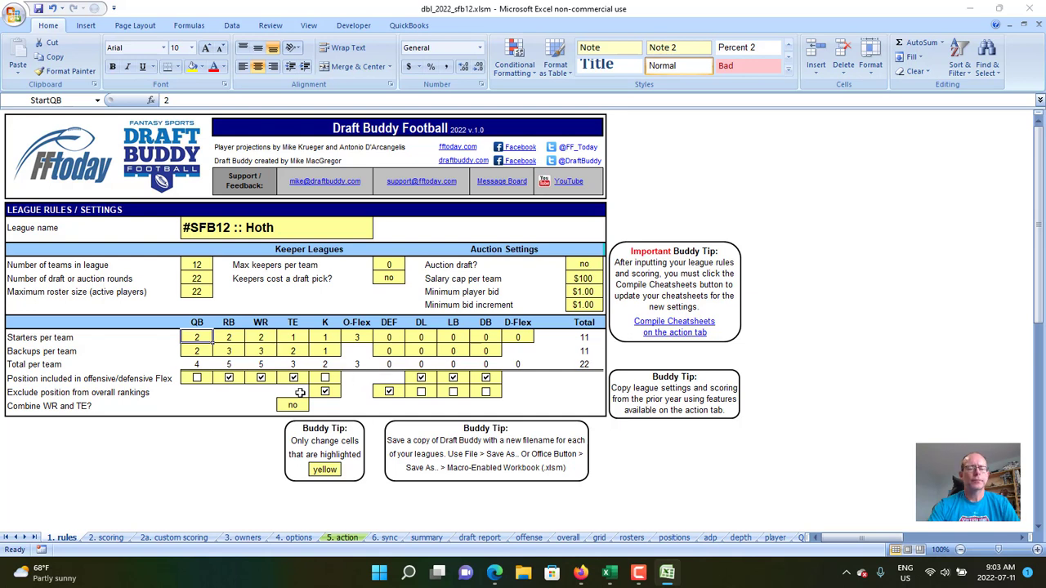
click(110, 538)
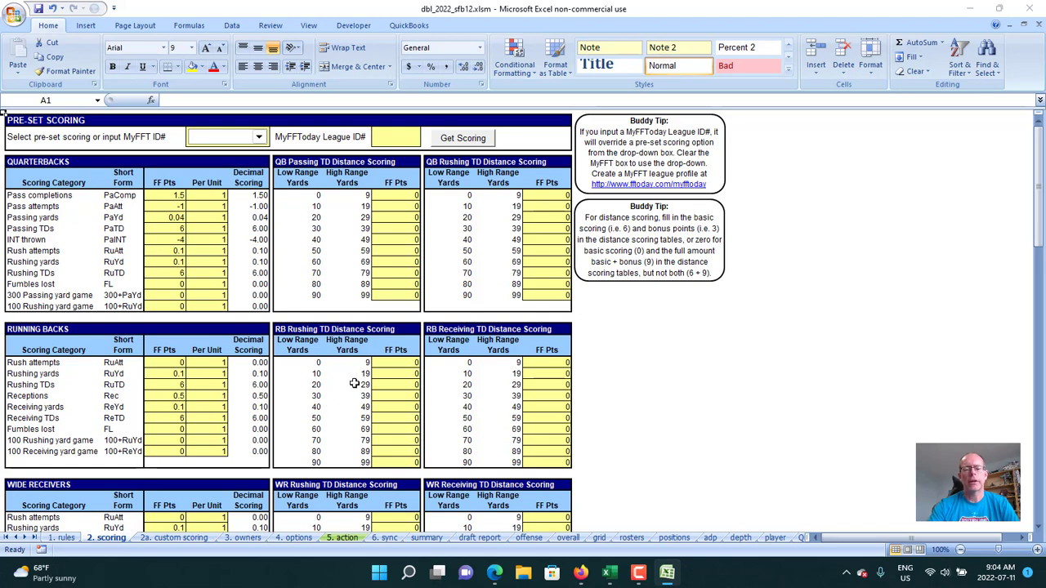
Switch to the browser and look over the 4for4 full season quarterback rankings
click(582, 574)
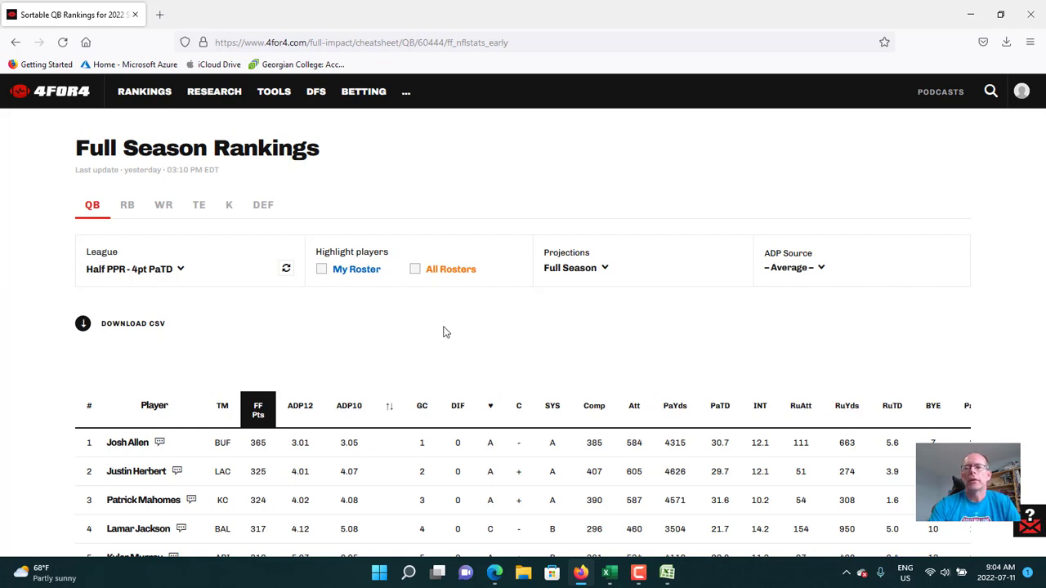
scroll(443, 334, down, 6)
scroll(441, 337, up, 6)
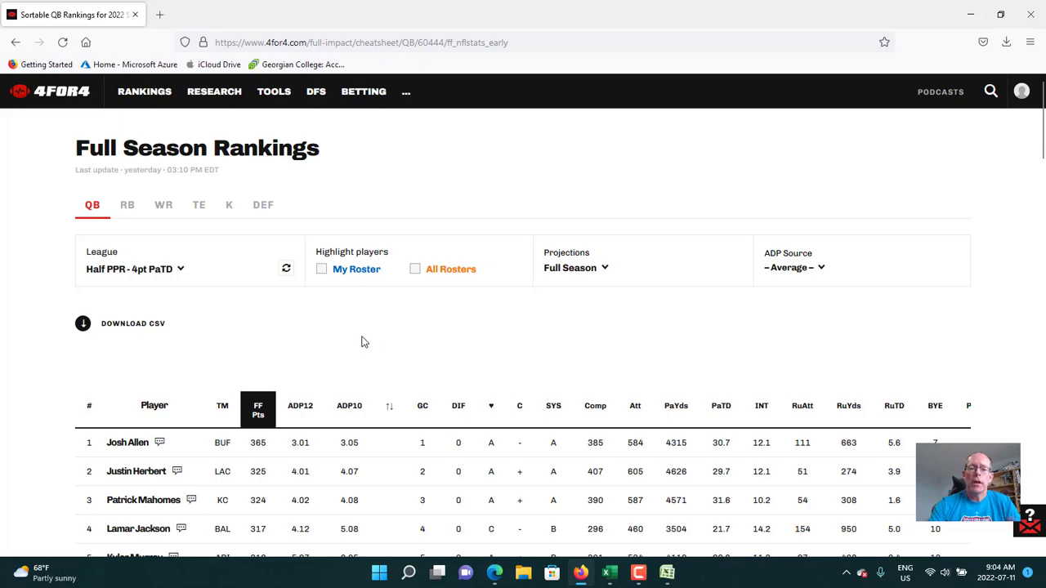
Return to dbl_2022_sfb12.xlsm and look through the QB sheet's projection sections, from Draft Buddy to Site B, Site C and Custom Fields
click(667, 572)
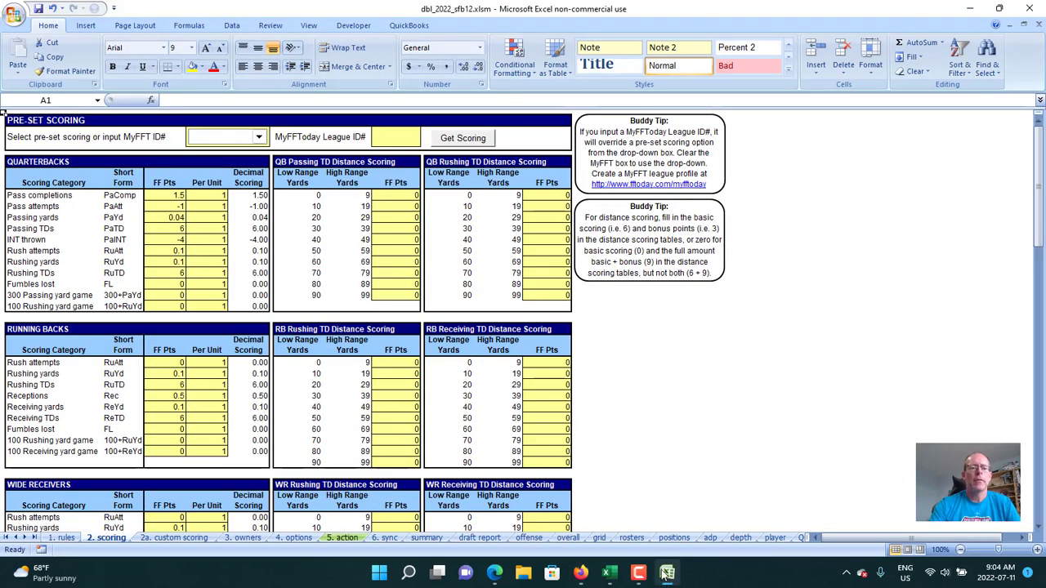
click(35, 538)
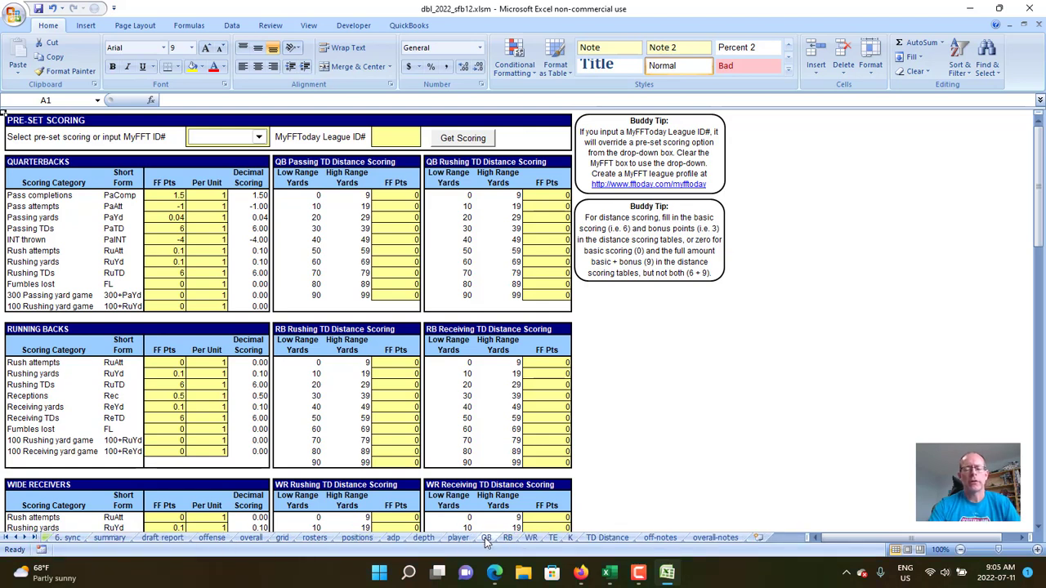
click(486, 539)
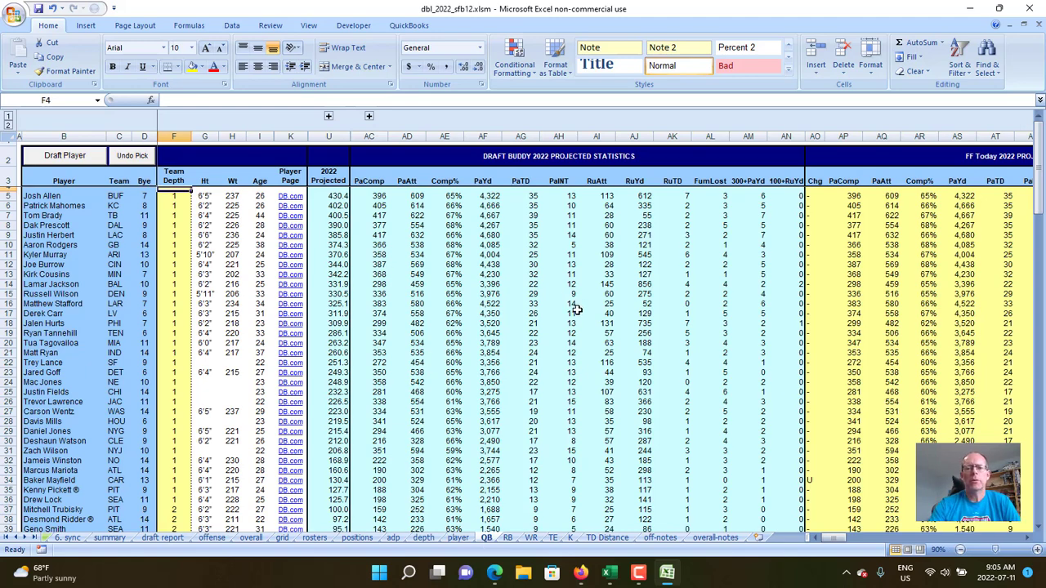
drag(832, 539, 876, 537)
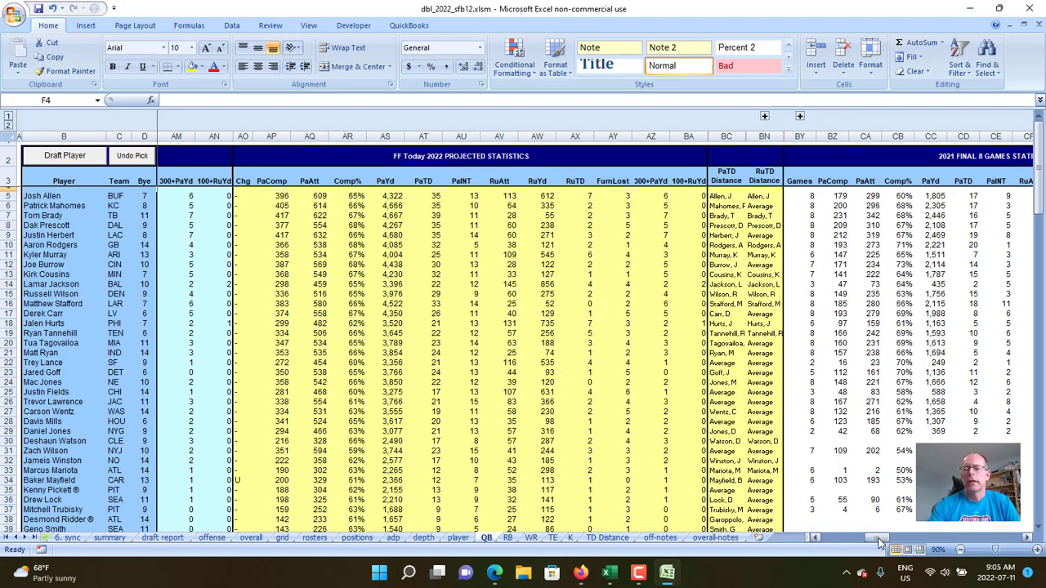
drag(879, 539, 995, 527)
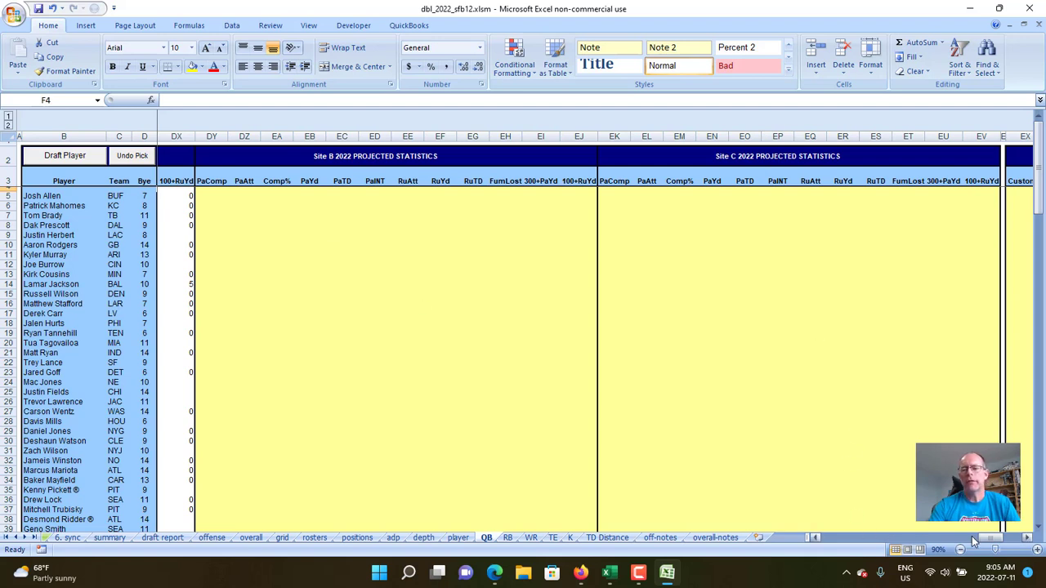
drag(985, 536, 977, 537)
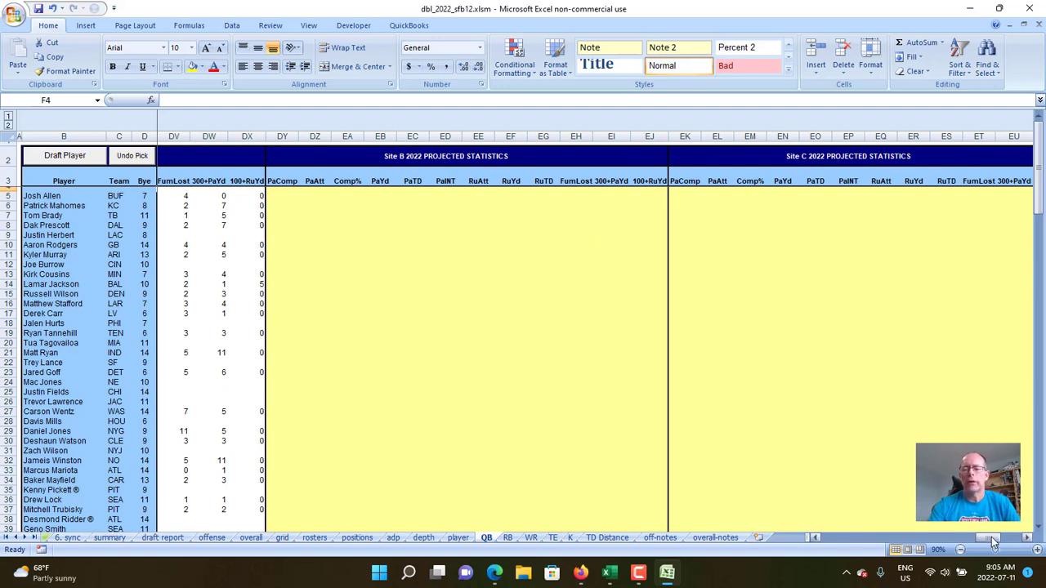
drag(992, 539, 1000, 543)
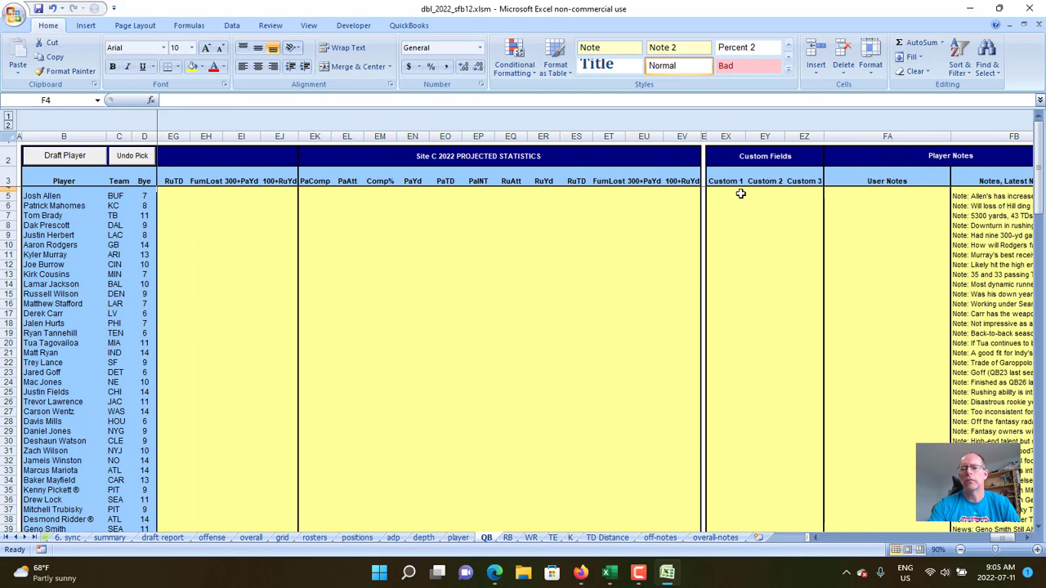
Check the Custom 1, Custom 2 and Custom 3 input cells in the first player row of the QB sheet
drag(730, 196, 781, 219)
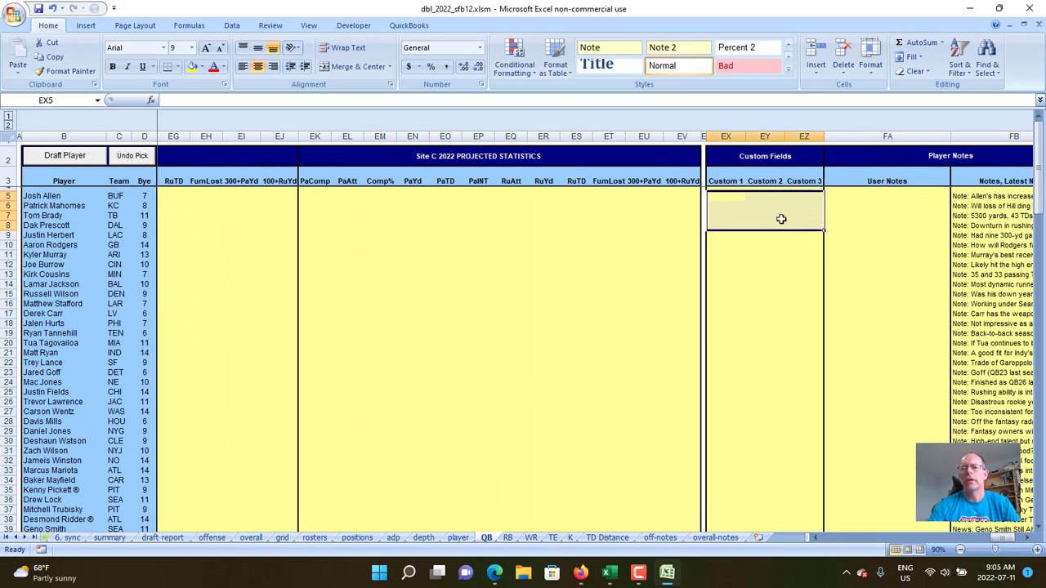
click(728, 199)
click(776, 197)
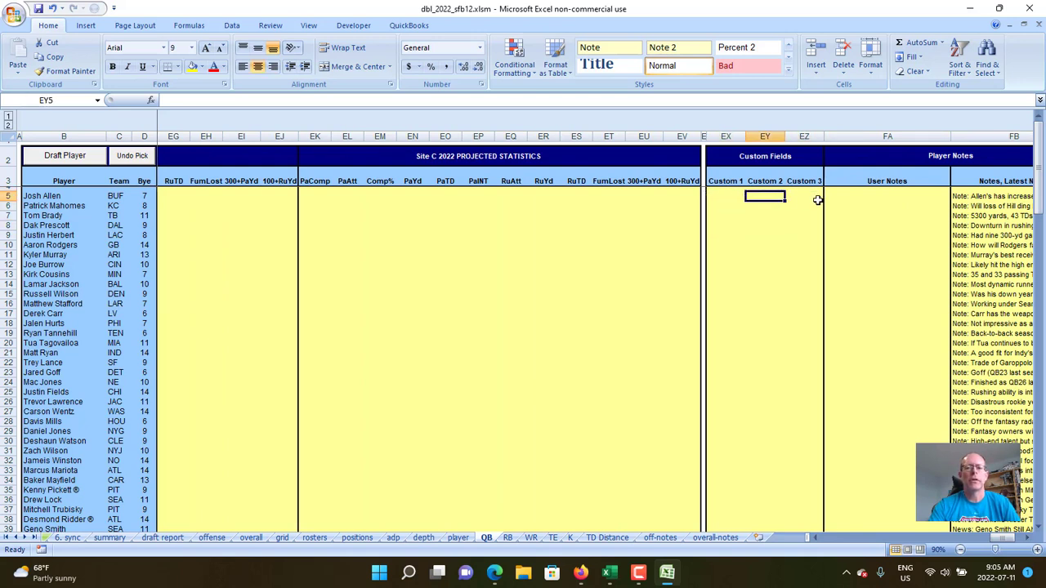
click(818, 197)
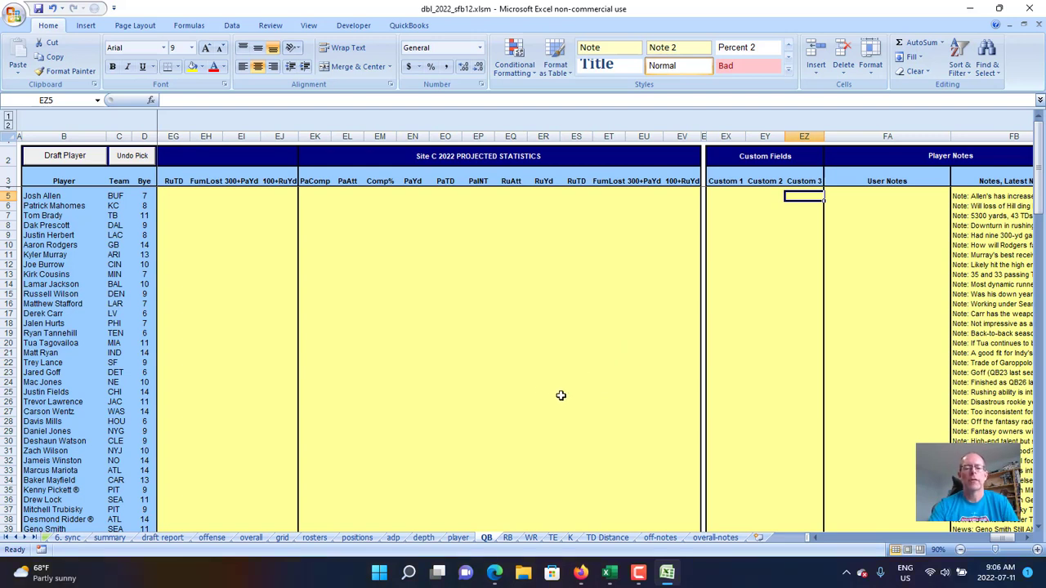
Check the 4for4 page's CSV download, switch to 4for4_projections_071122.csv in Excel and widen its Player column to fit the names
click(581, 574)
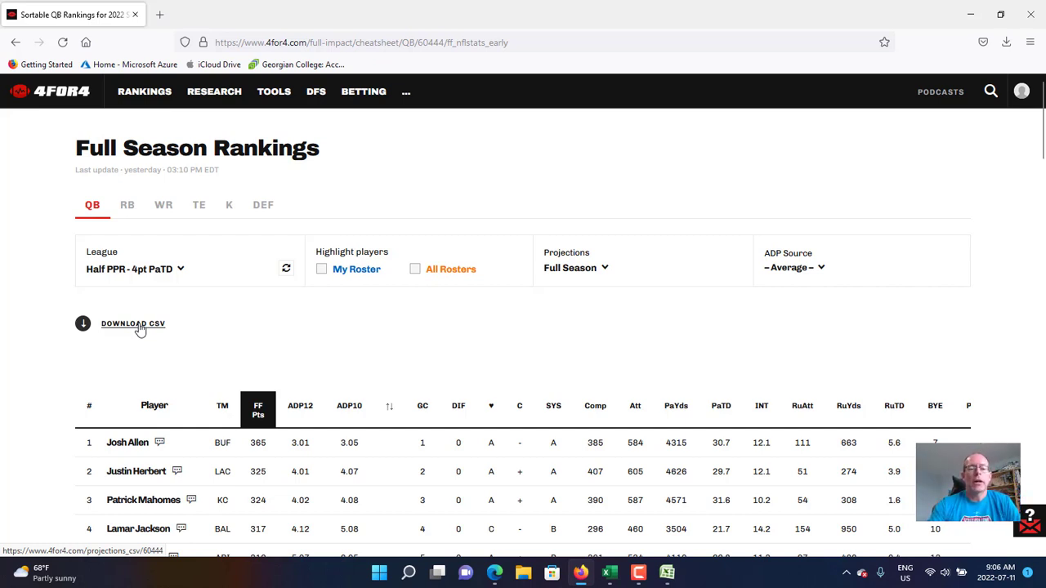
click(609, 572)
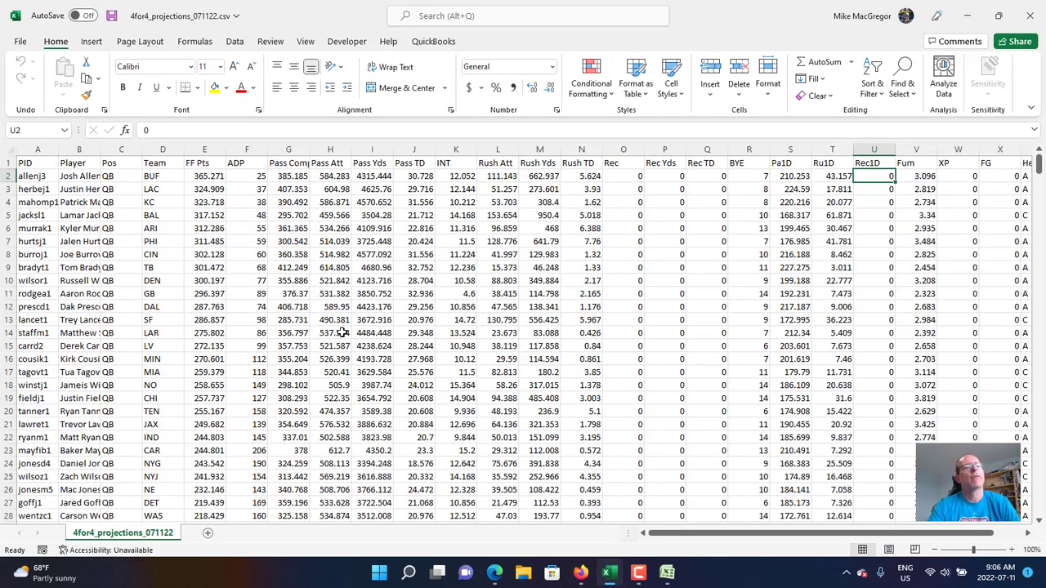
double_click(99, 151)
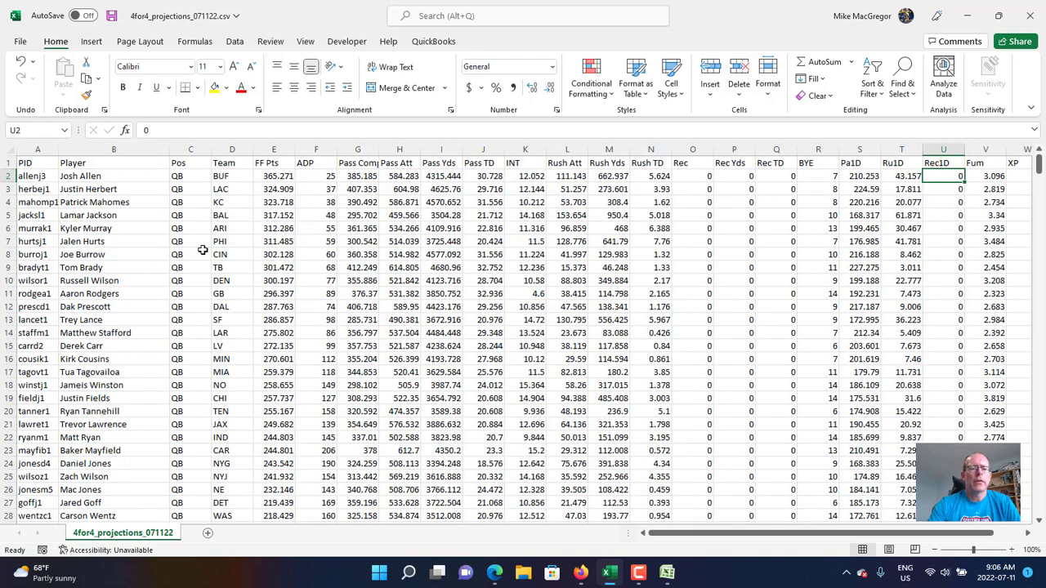
Examine the quarterback and running back rows and the first-down columns Pa1D, Ru1D and Rec1D in the projections file
scroll(144, 333, down, 13)
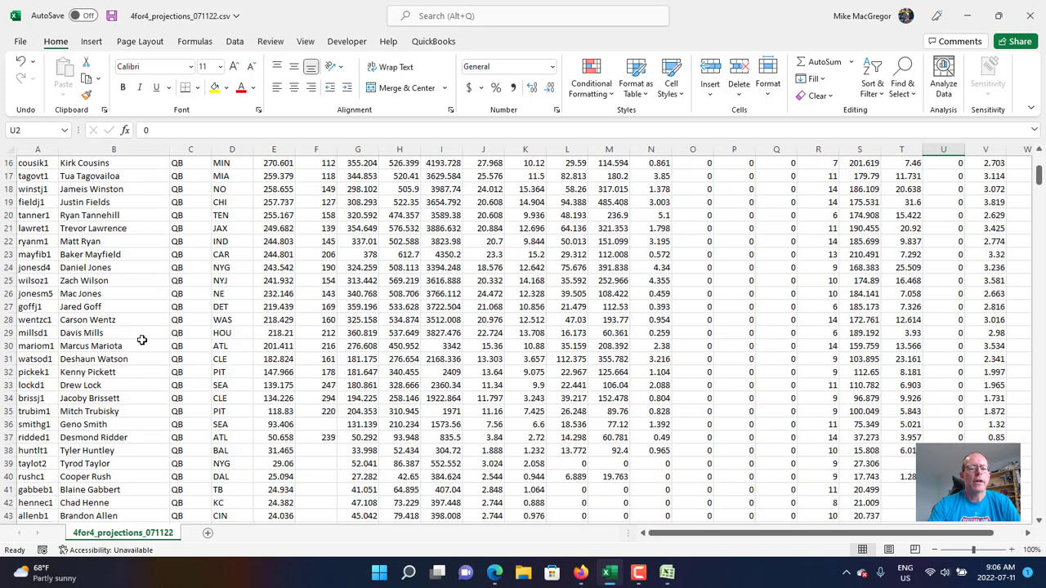
scroll(141, 358, down, 6)
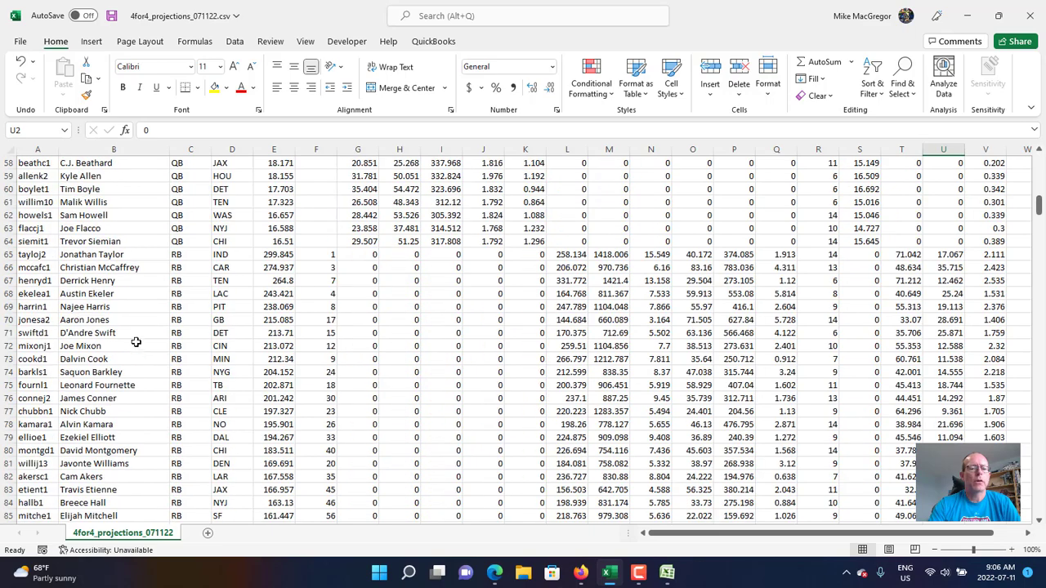
scroll(136, 343, down, 20)
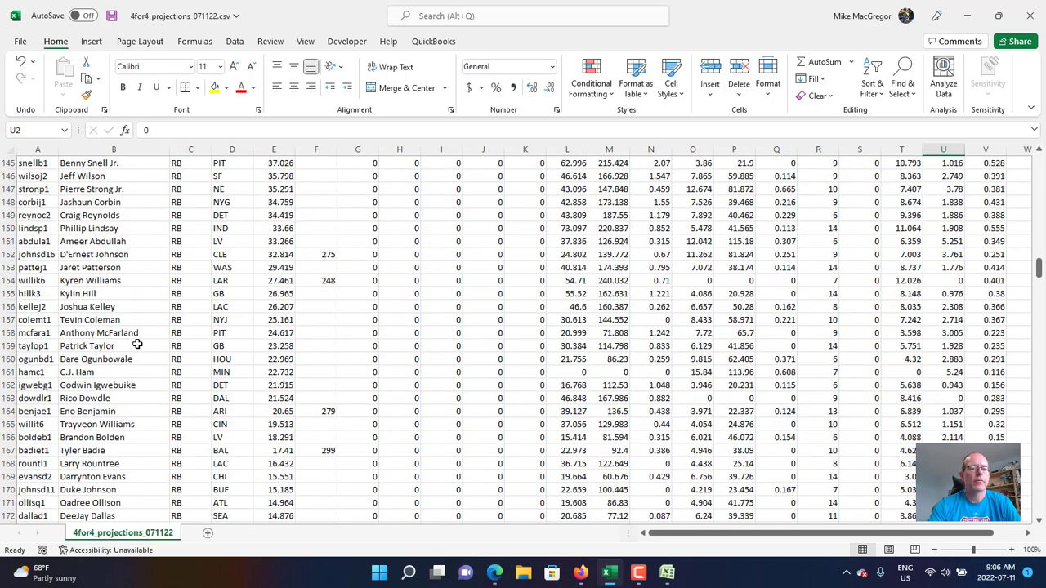
scroll(139, 347, down, 15)
scroll(140, 353, up, 20)
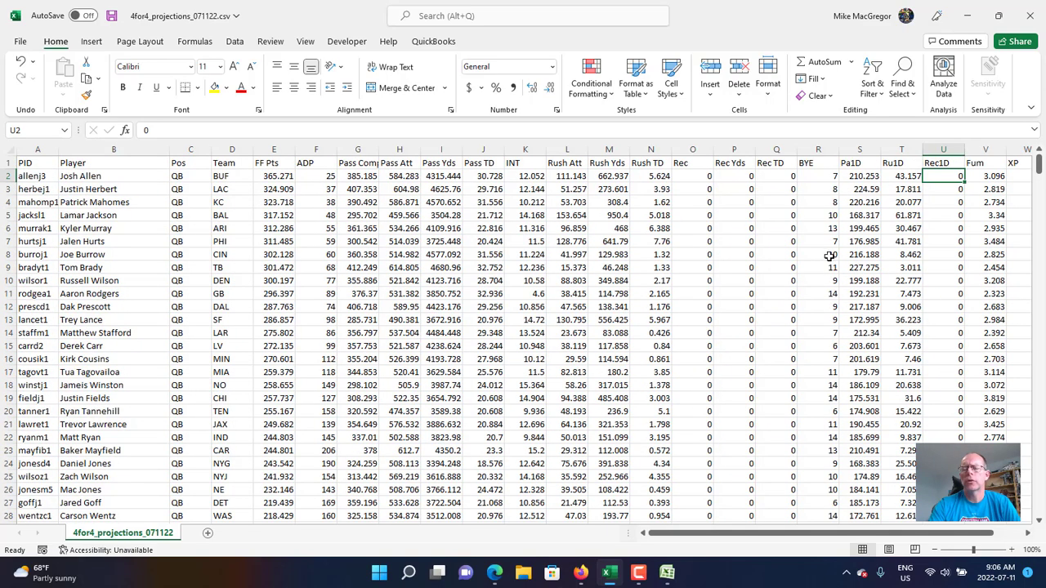
click(854, 176)
click(899, 179)
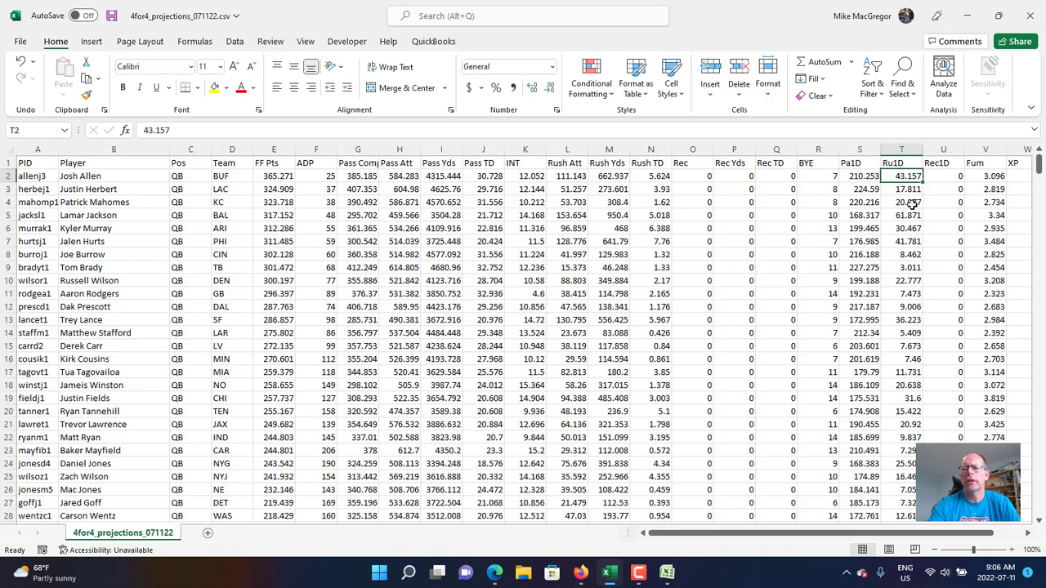
click(943, 179)
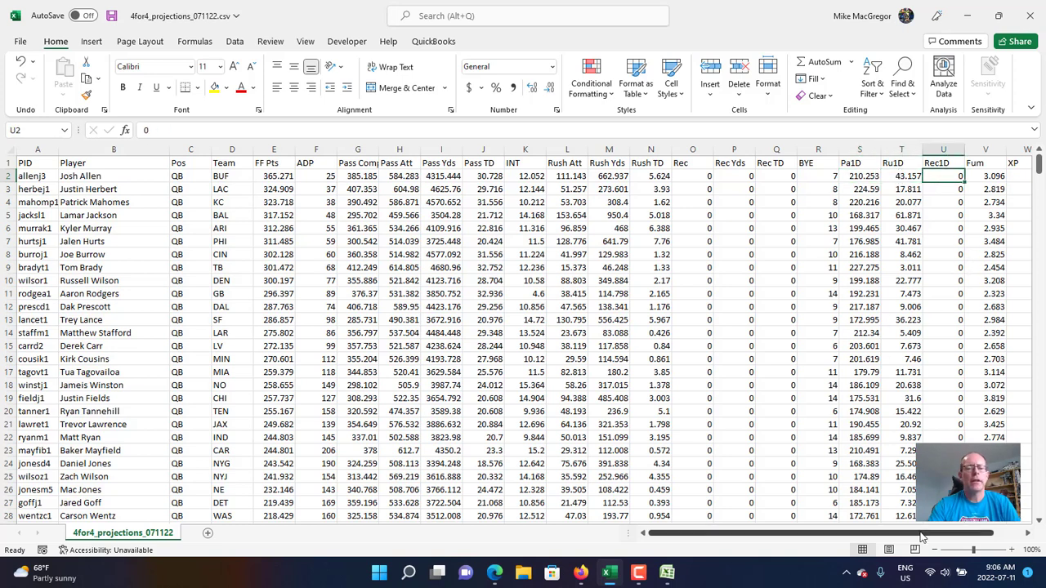
mouse_move(921, 537)
mouse_down()
mouse_move(969, 535)
mouse_move(915, 534)
mouse_up()
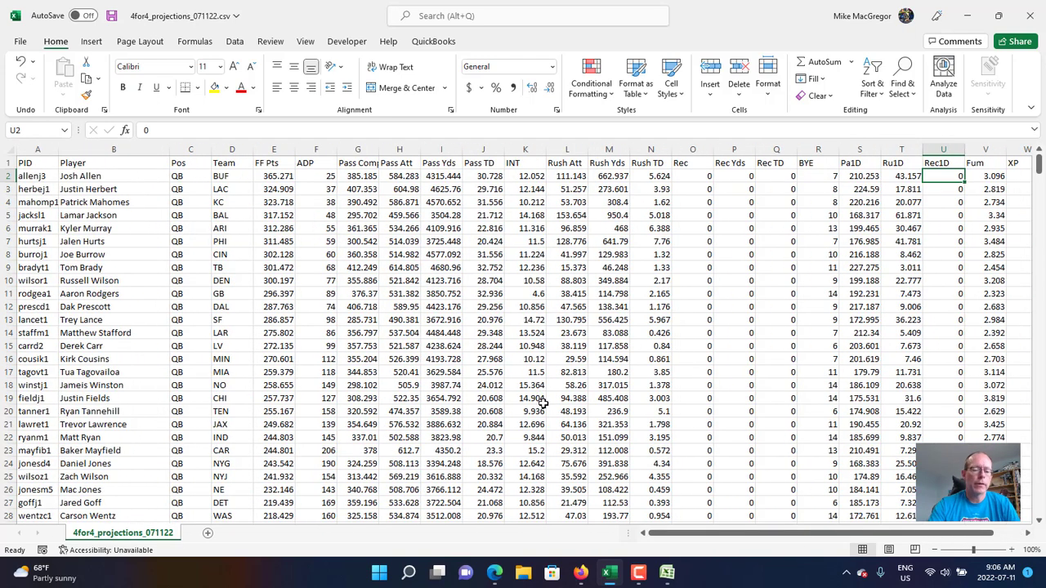
click(667, 572)
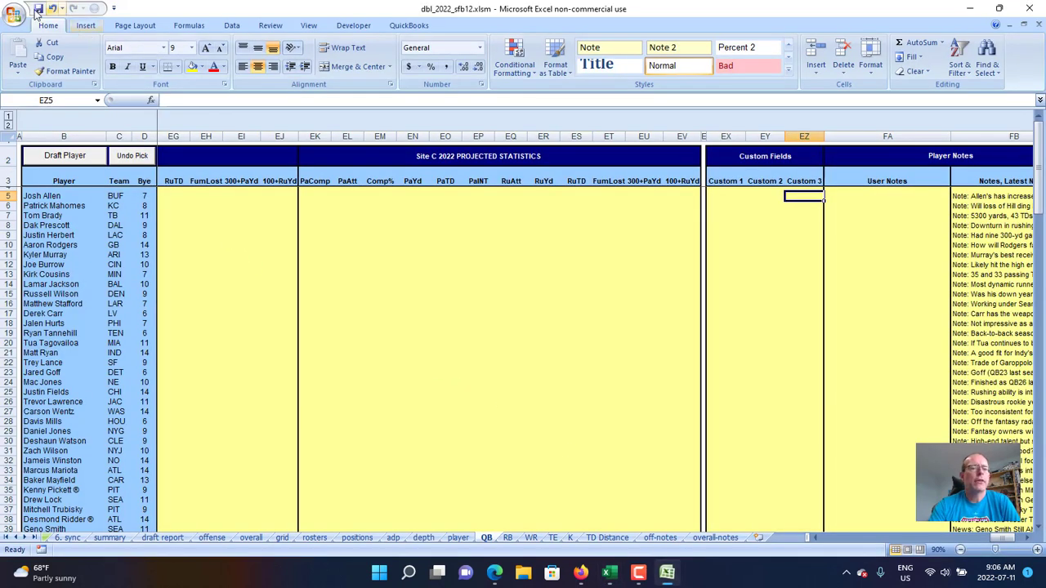
click(16, 18)
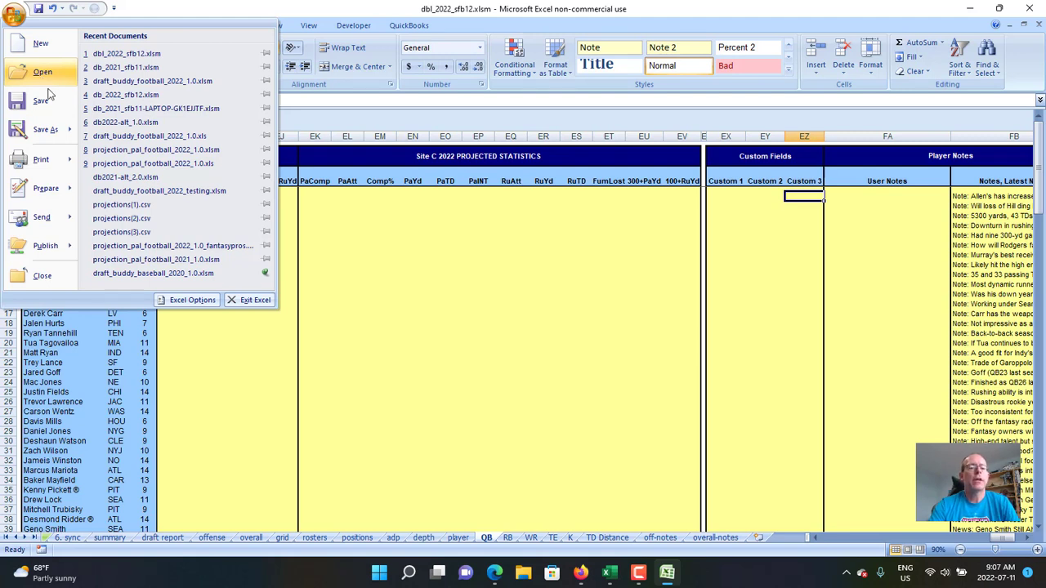
click(322, 479)
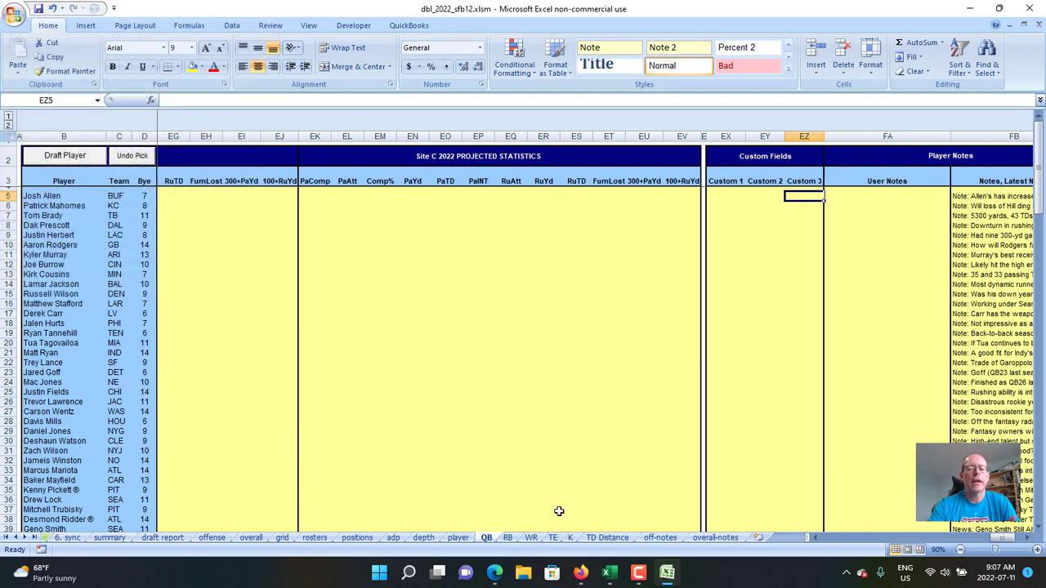
Select the quarterback data in B2:H14 of the 4for4 projections file and compare the file with the workbook's QB sheet
click(609, 572)
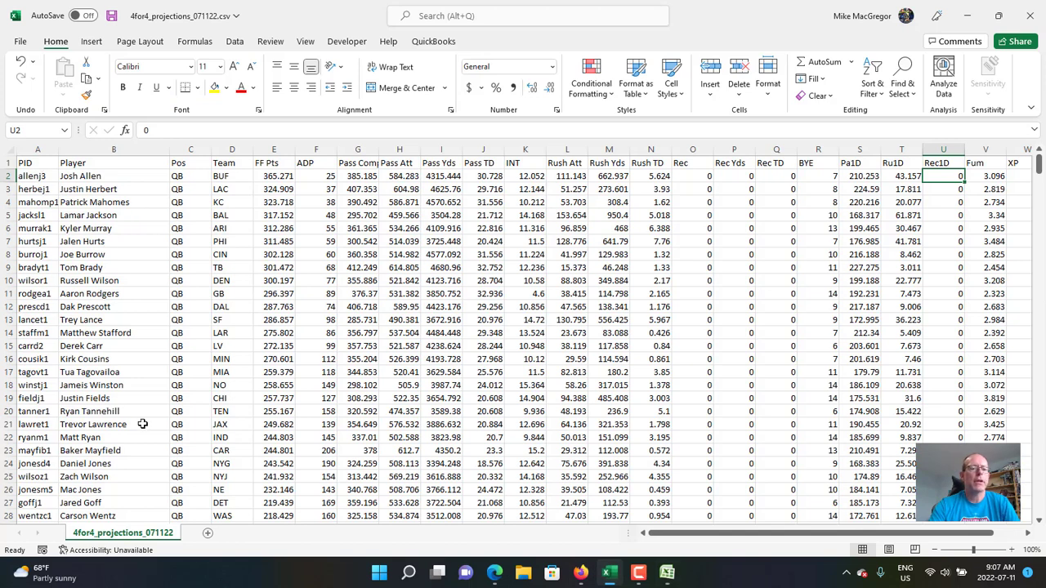
drag(94, 175, 415, 336)
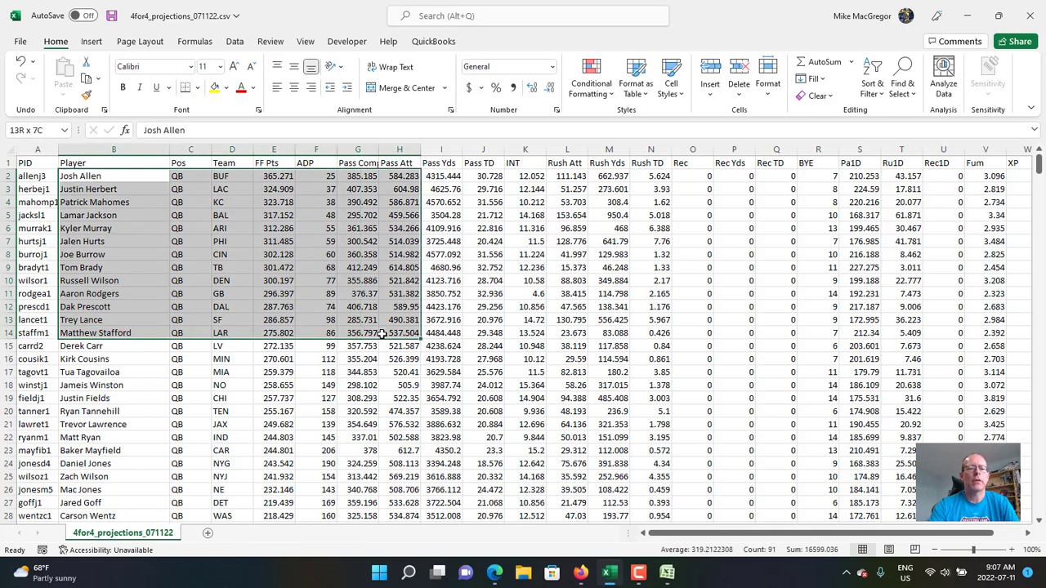
click(669, 573)
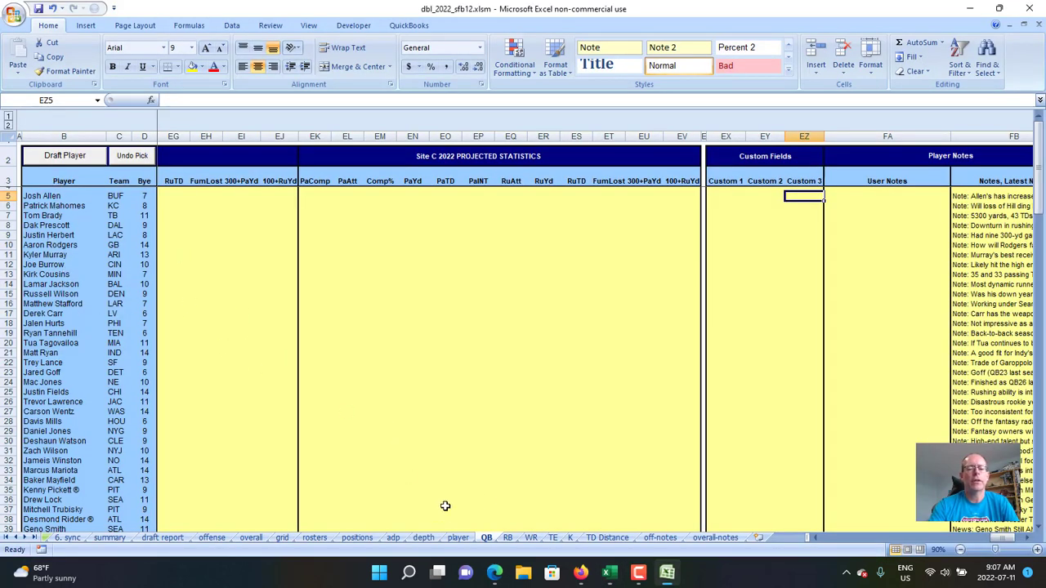
click(609, 575)
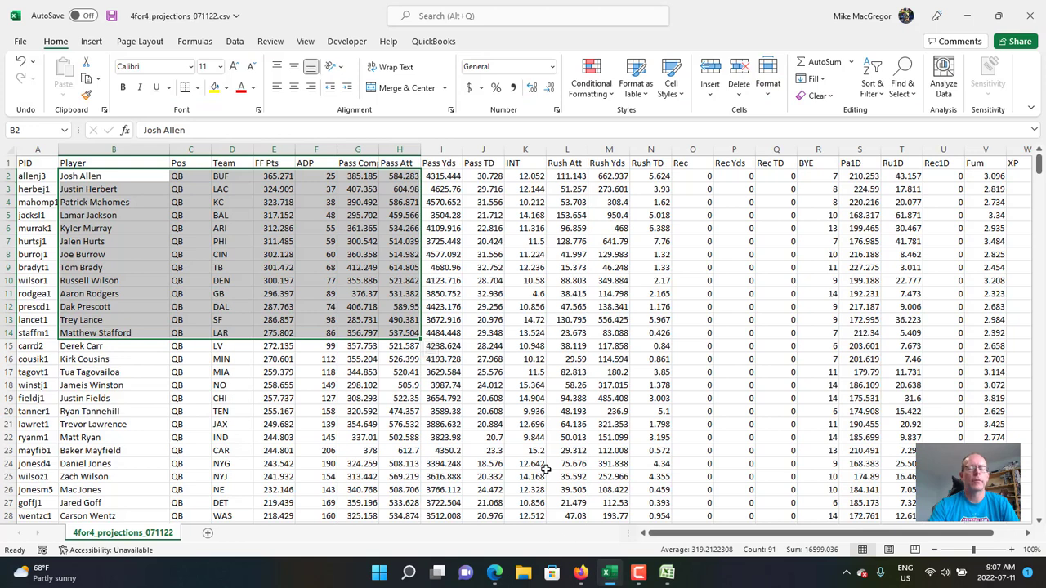
Switch to the older Excel window and open projection_pal_football_2022_1.0.xlsm from the football folder inside Documents > Draft Buddy
click(667, 574)
click(14, 18)
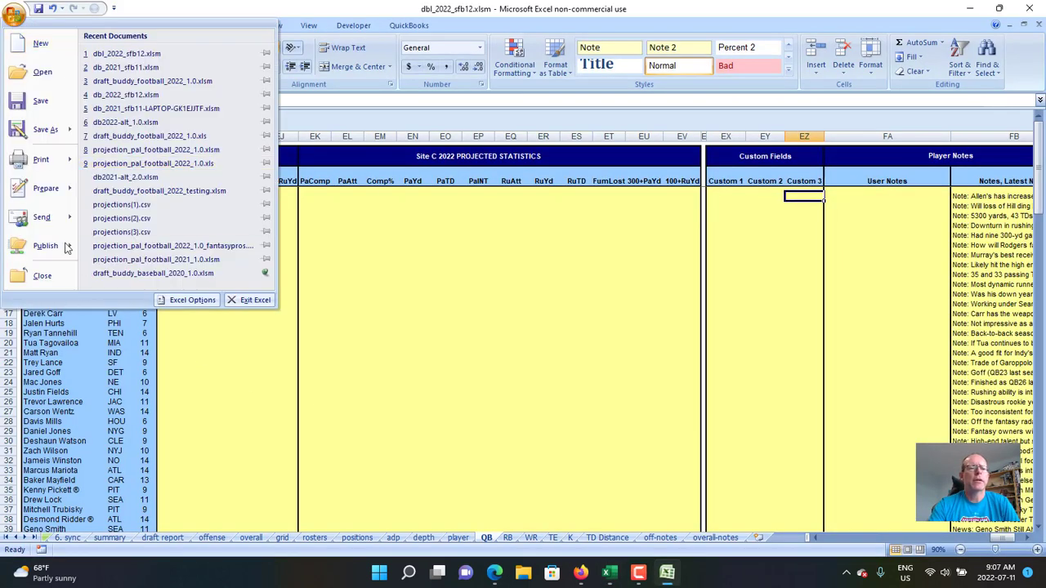
click(37, 73)
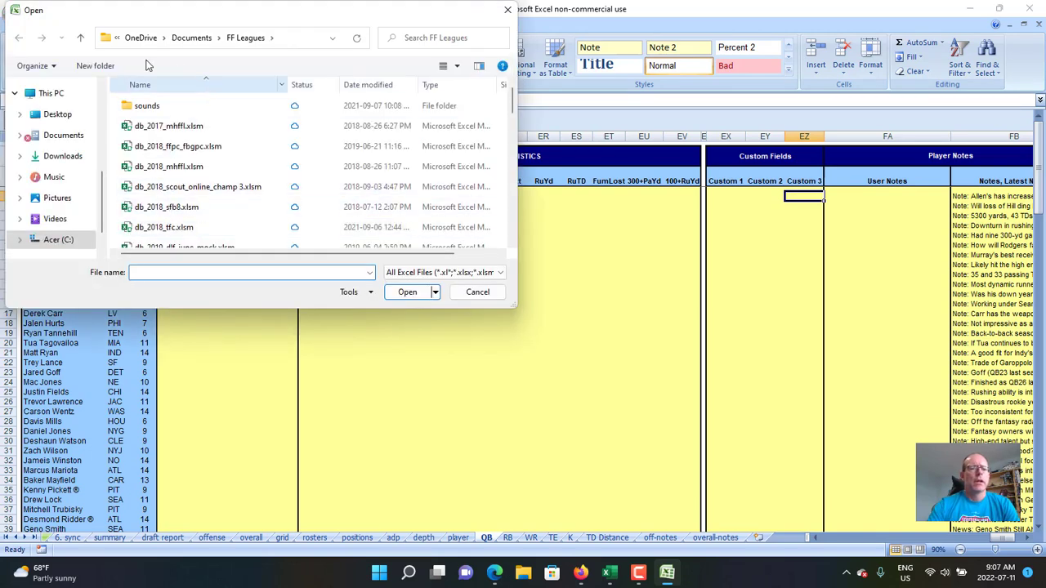
click(188, 39)
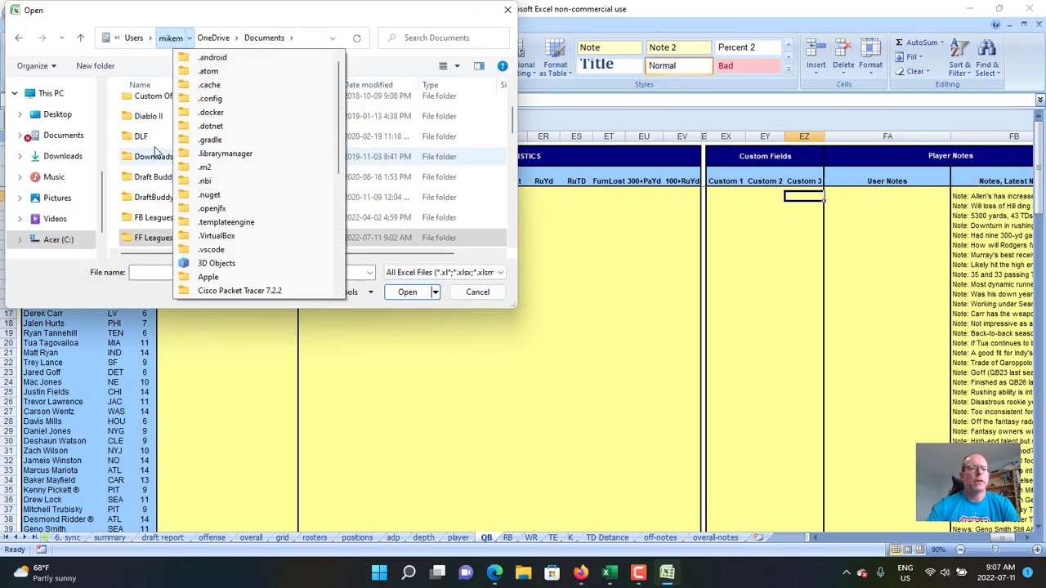
click(154, 180)
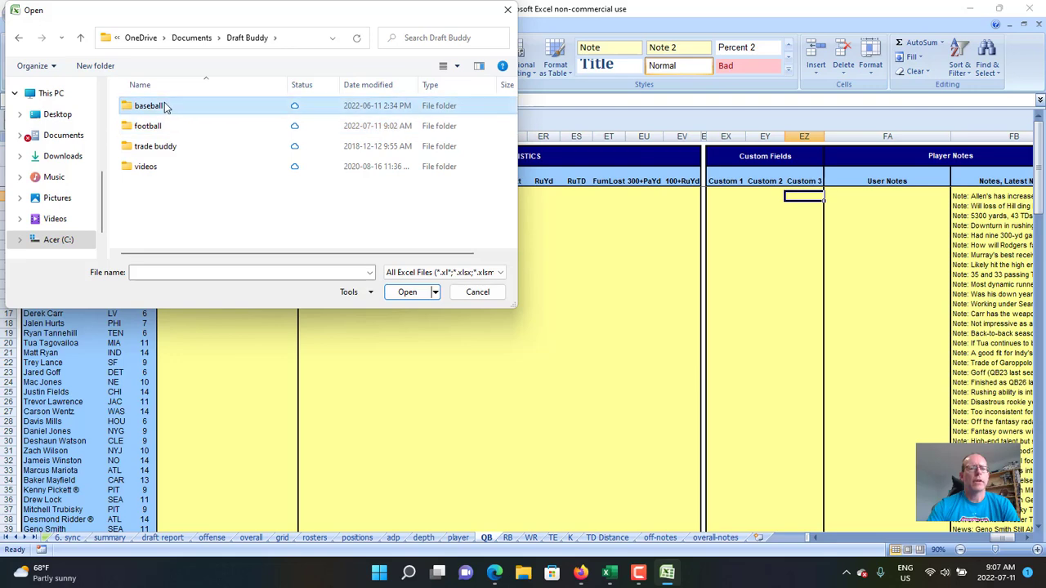
click(153, 127)
key(Return)
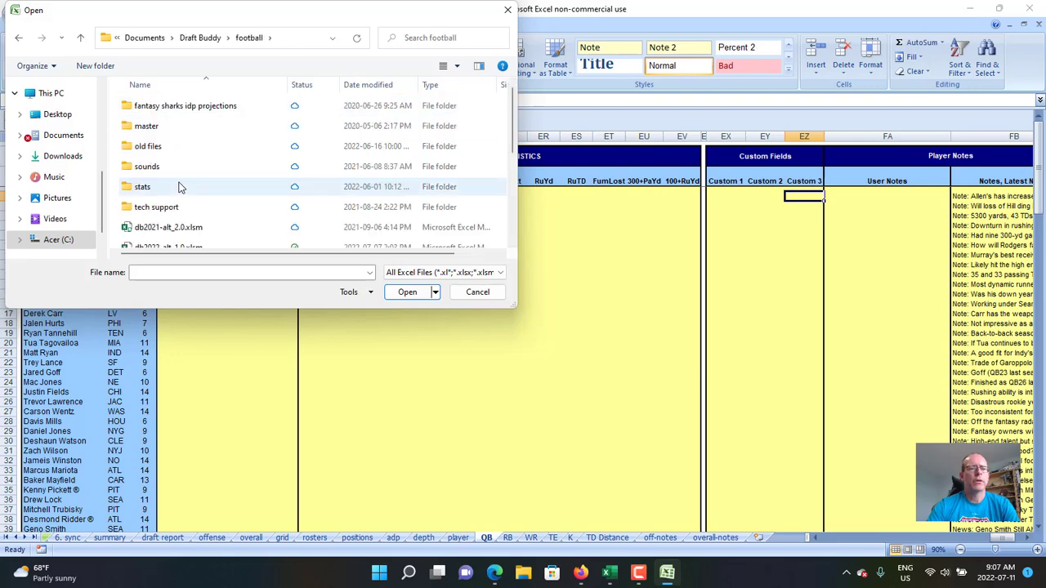
scroll(182, 188, down, 3)
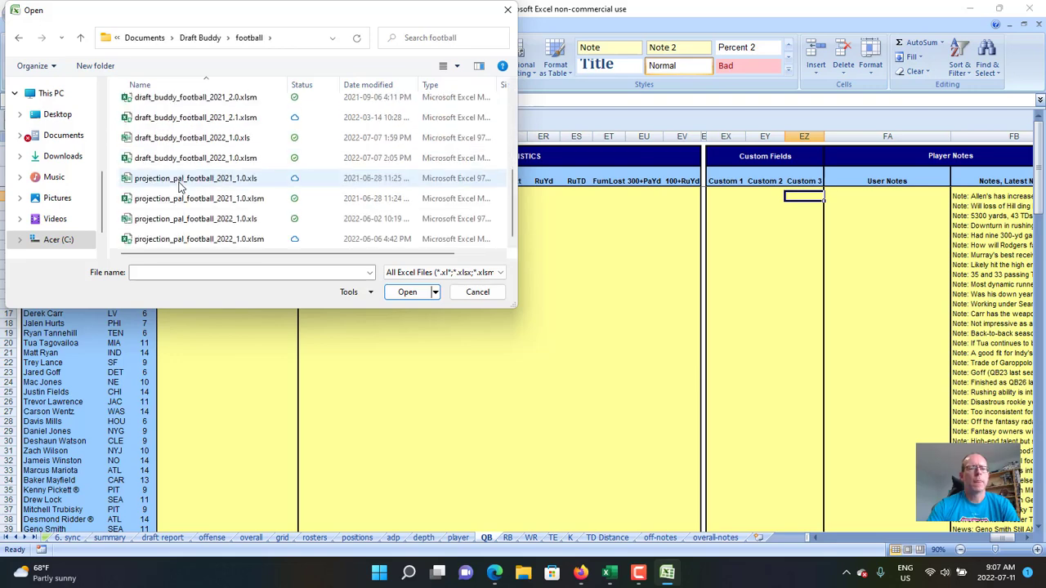
click(184, 240)
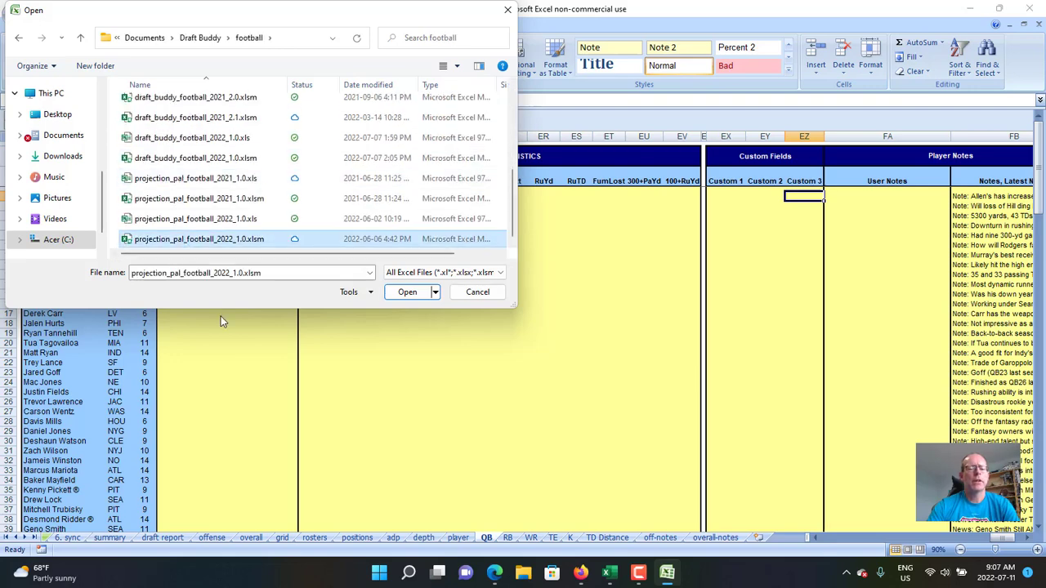
click(402, 294)
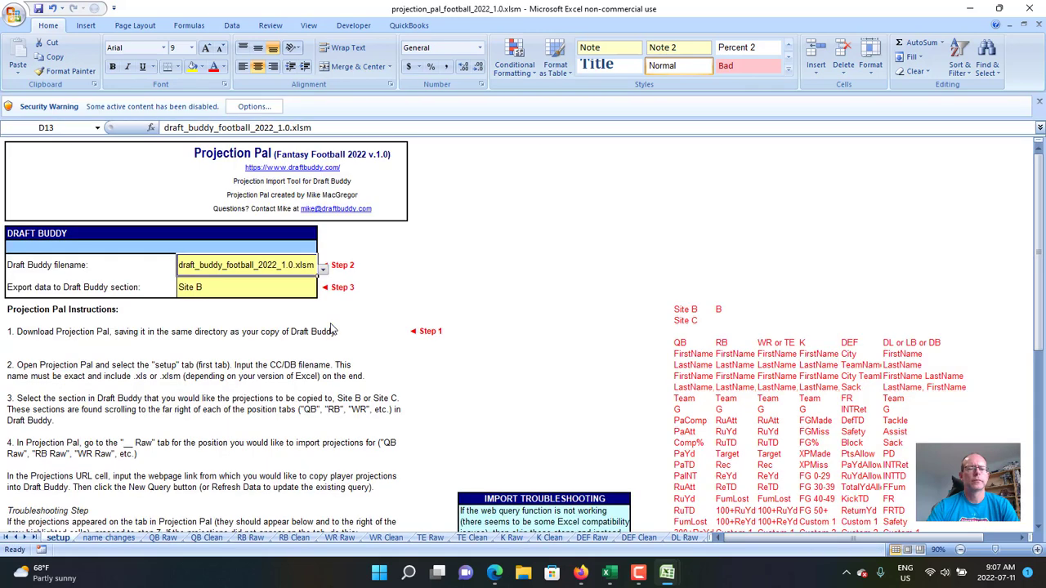
Enable the blocked macros and data connections in the Projection Pal workbook, and show its QB Raw sheet
click(254, 107)
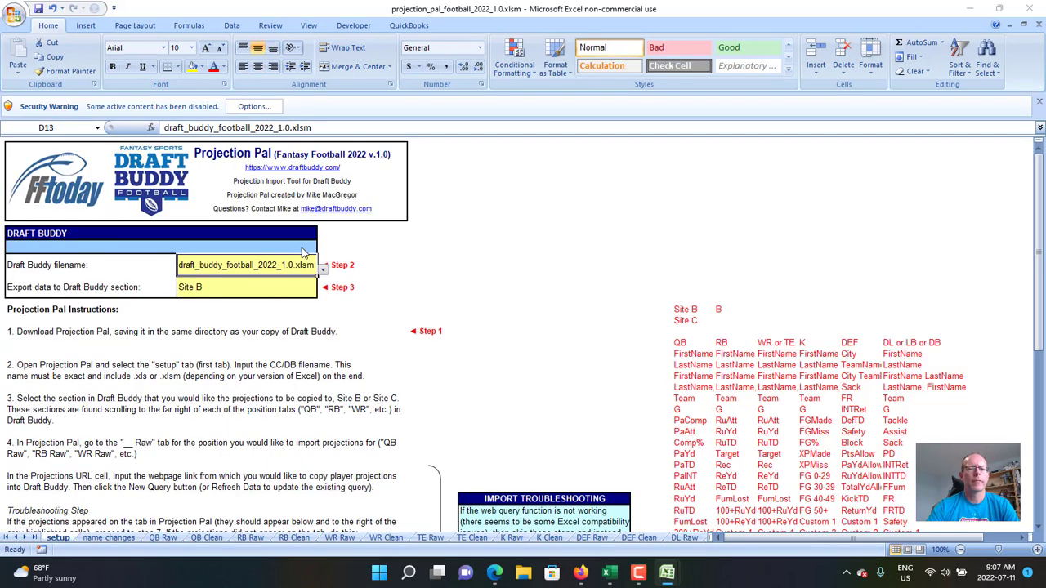
click(421, 304)
scroll(433, 344, down, 1)
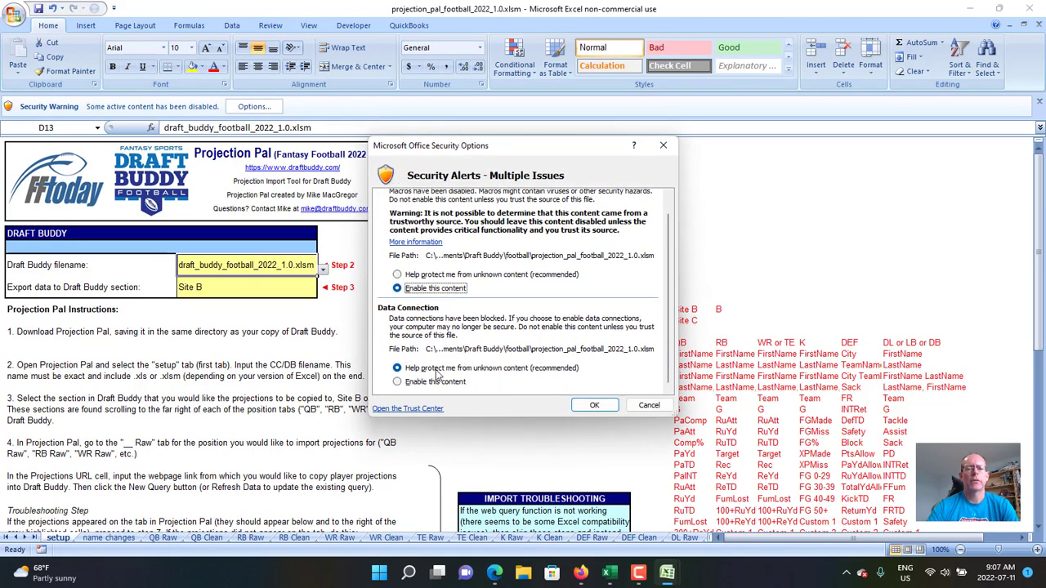
click(435, 382)
click(592, 405)
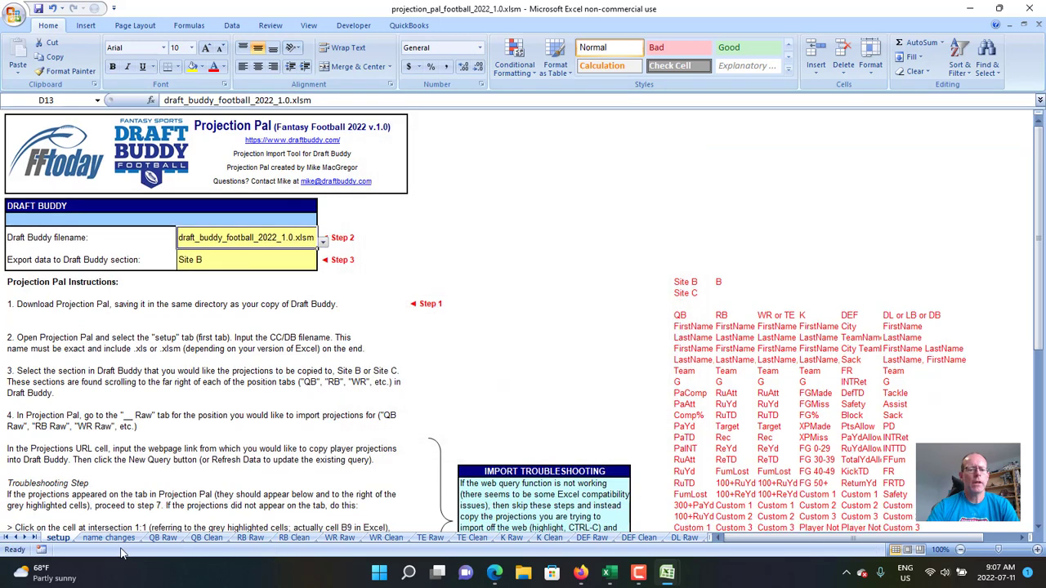
click(164, 538)
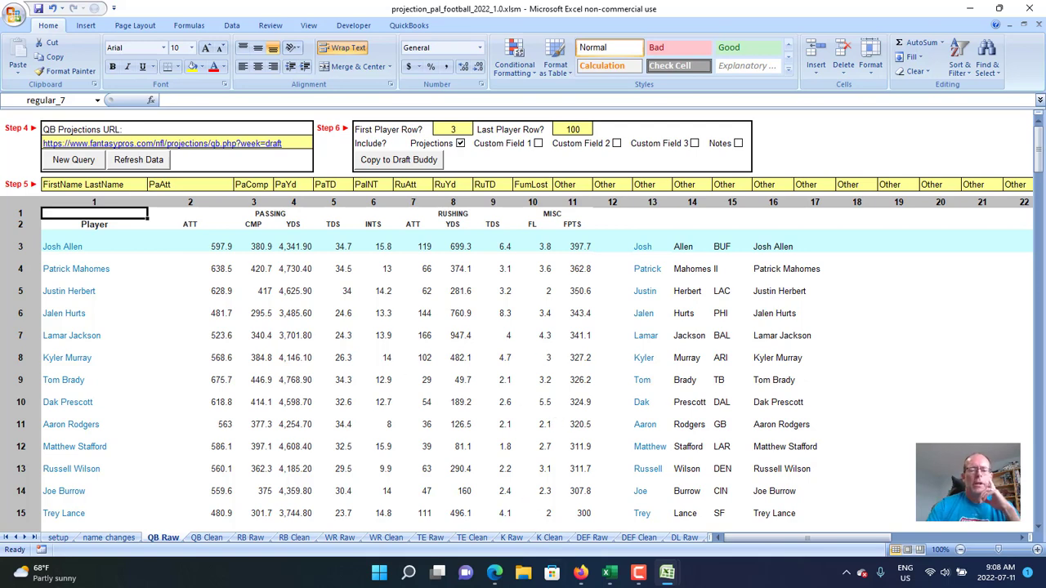
Switch to 4for4_projections_071122.csv and copy the header row with all quarterback rows, B1:Z64
click(608, 572)
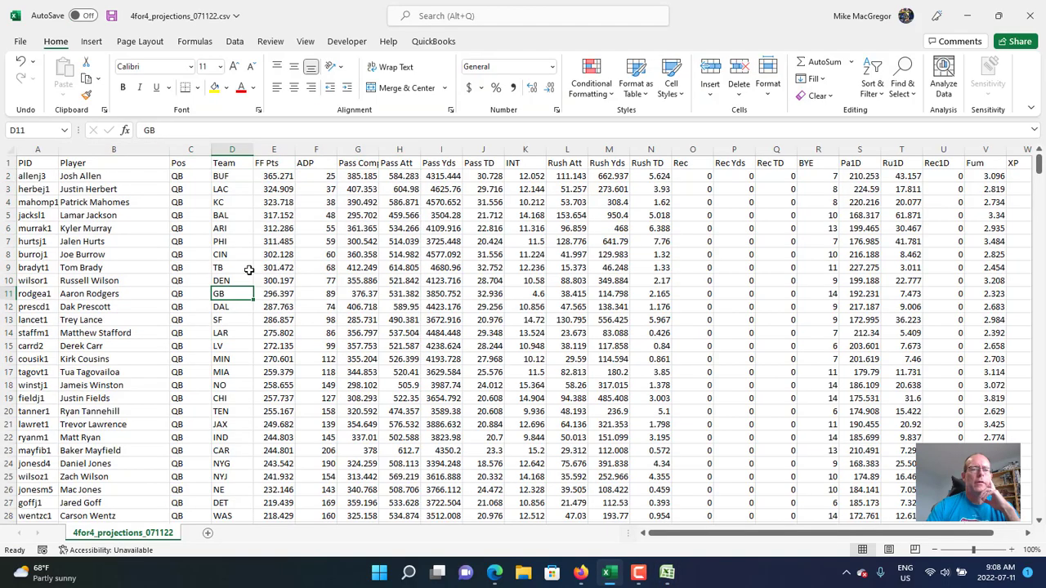
click(81, 177)
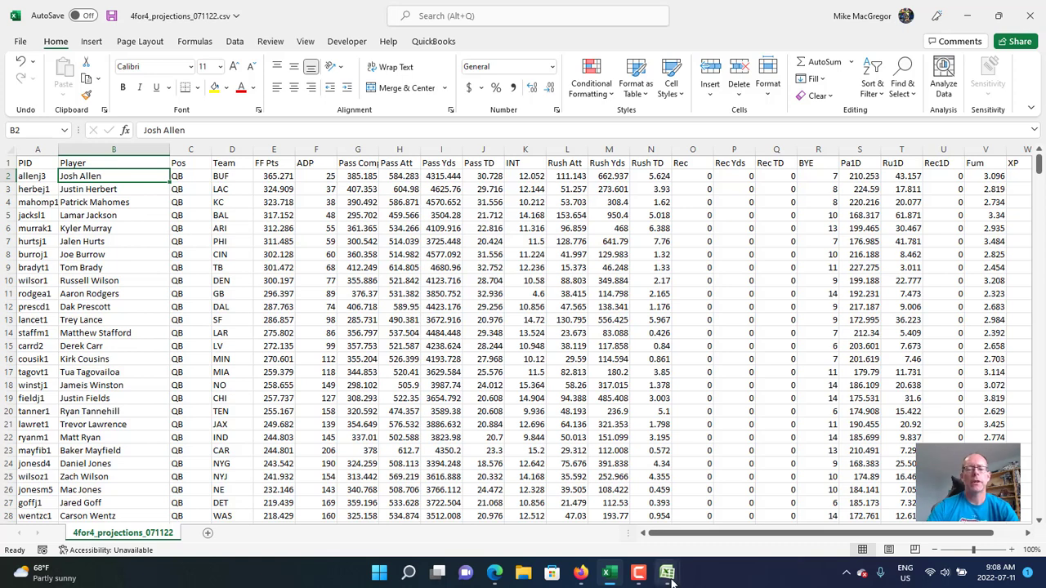
mouse_move(667, 572)
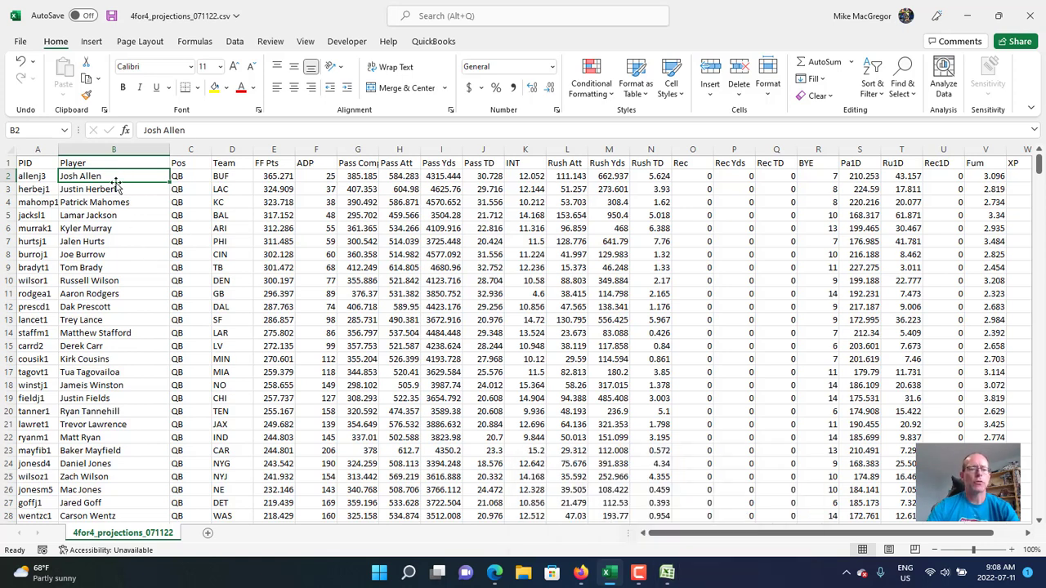
drag(116, 162, 117, 267)
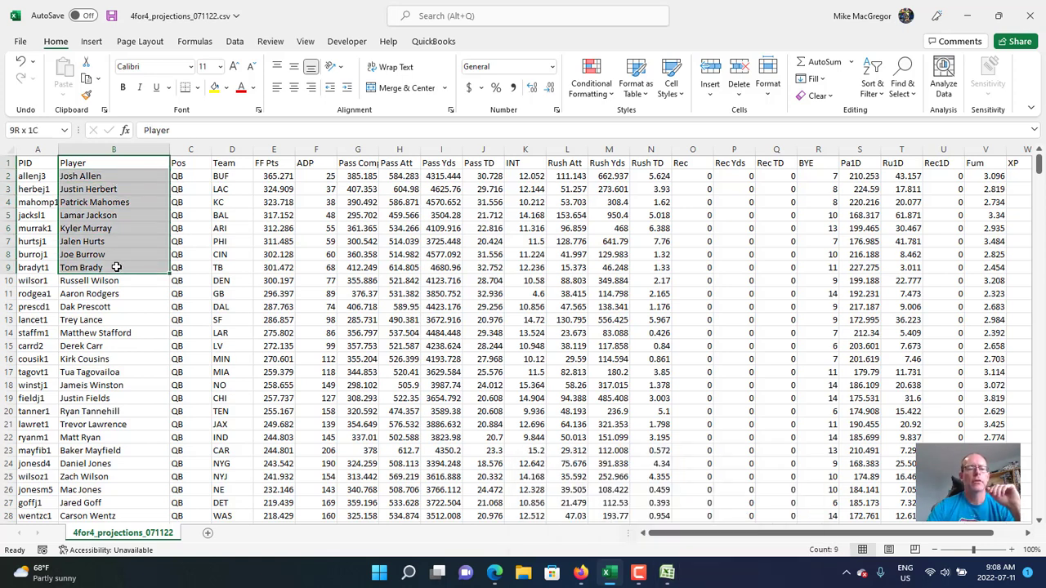
key(shift+Down)
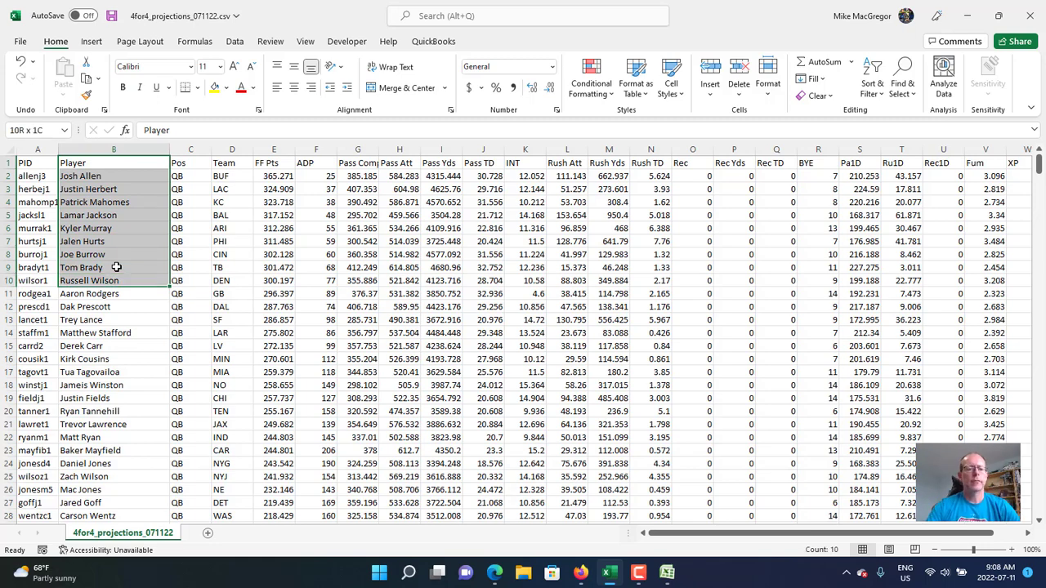
key(shift+Down)
key(shift+Down)
key(shift+Down)
key(shift+Down)
key(shift+Down)
key(shift+Down)
key(shift+Down)
key(shift+Down)
key(shift+Down)
key(shift+Down)
key(shift+Down)
key(shift+Down)
key(shift+Down)
key(shift+Down)
key(shift+Down)
key(shift+Down)
key(shift+Down)
key(shift+Down)
key(shift+Down)
key(shift+Down)
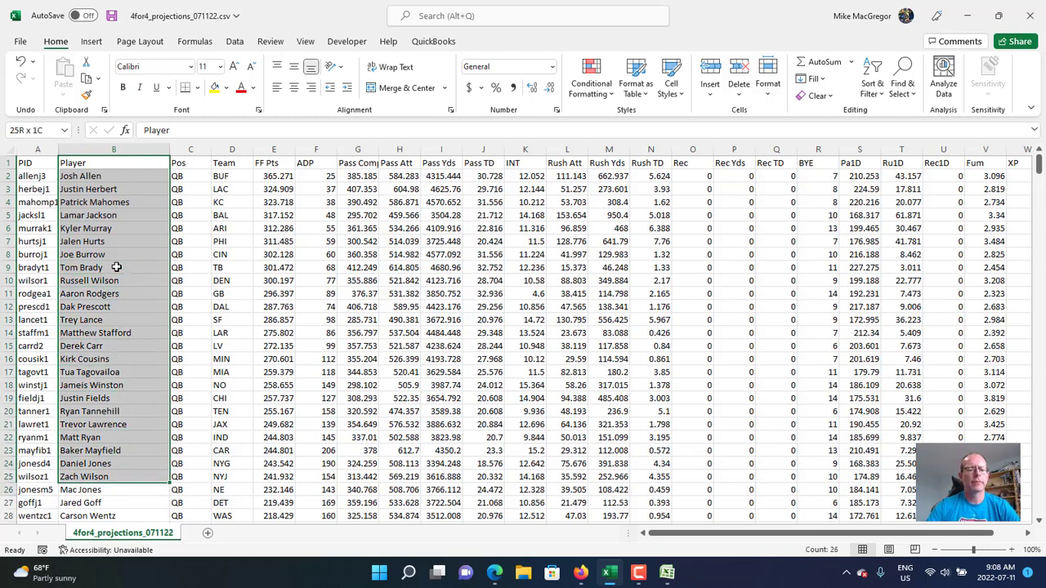
key(shift+Down)
key(shift+Down)
key(shift+Down)
key(shift+Down)
key(shift+Down)
key(shift+Down)
key(shift+Down)
key(shift+Down)
key(shift+Down)
key(shift+Down)
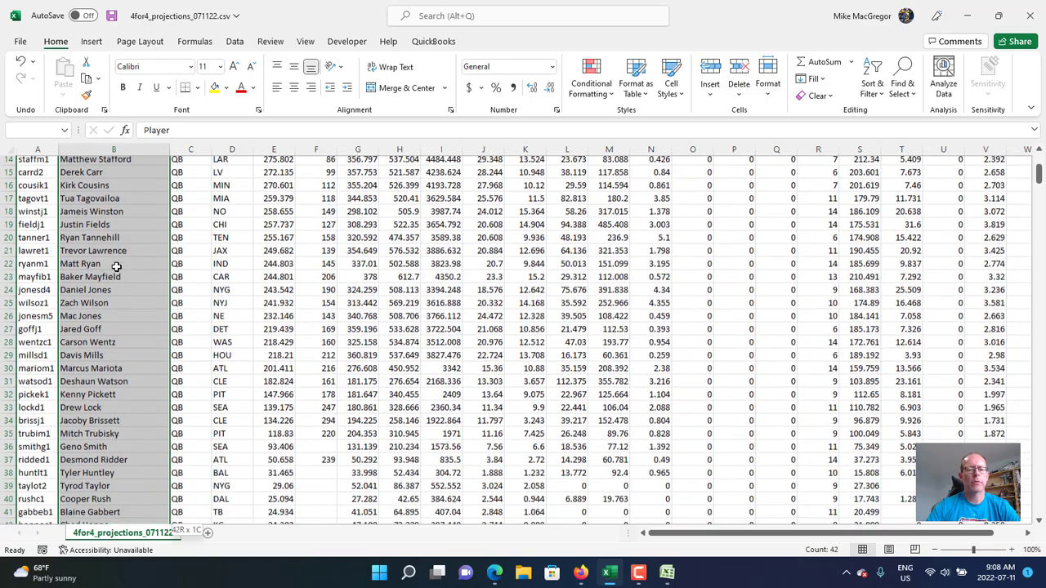
key(shift+Down)
key(shift+Down)
key(shift+Down)
key(shift+Down)
key(shift+Down)
key(shift+Down)
key(shift+Down)
key(shift+Down)
key(shift+Down)
key(shift+Down)
key(shift+Down)
key(shift+Down)
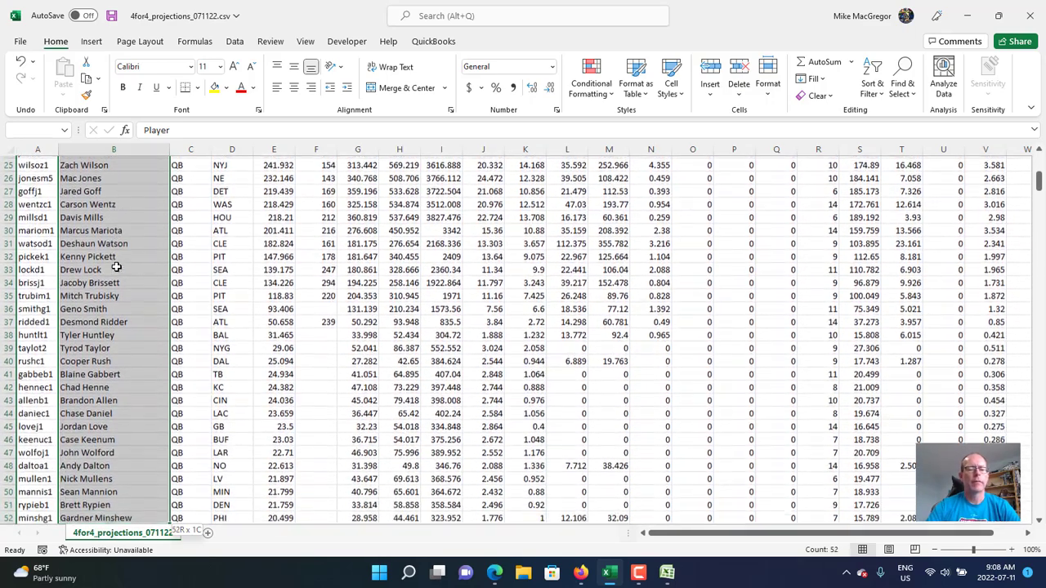
key(shift+Down)
key(shift+Down)
key(shift+Down)
key(shift+Down)
key(shift+Down)
key(shift+Down)
key(shift+Down)
key(shift+Down)
key(shift+Down)
key(shift+Down)
key(shift+Down)
key(shift+Down)
key(shift+Down)
key(shift+Down)
key(shift+Down)
key(shift+Down)
key(shift+Down)
key(shift+Down)
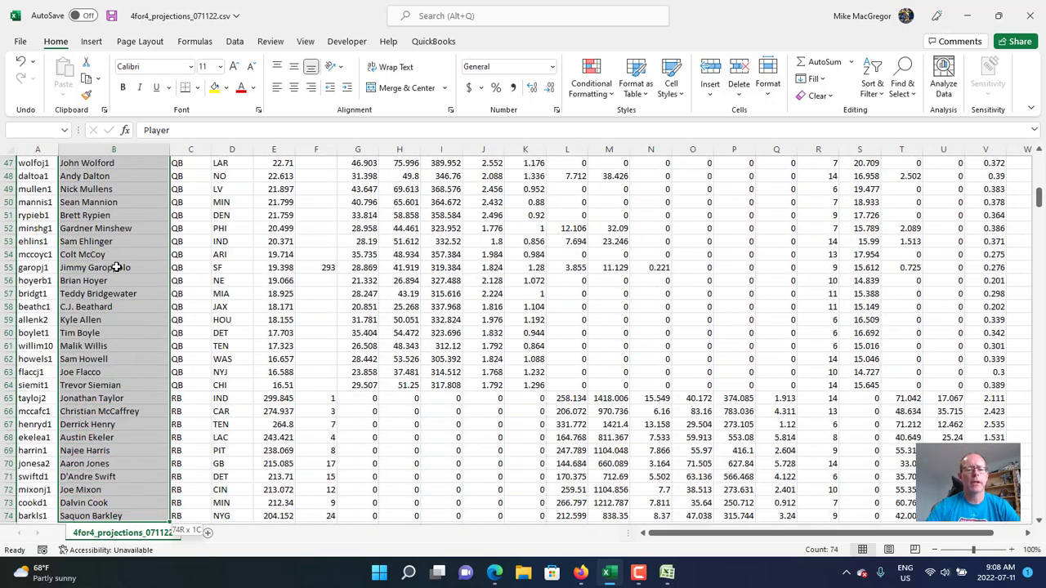
key(shift+Up)
key(shift+Up)
key(shift+Up)
key(shift+Up)
key(shift+Up)
key(shift+Up)
key(shift+Up)
key(shift+Up)
key(shift+Up)
key(shift+Up)
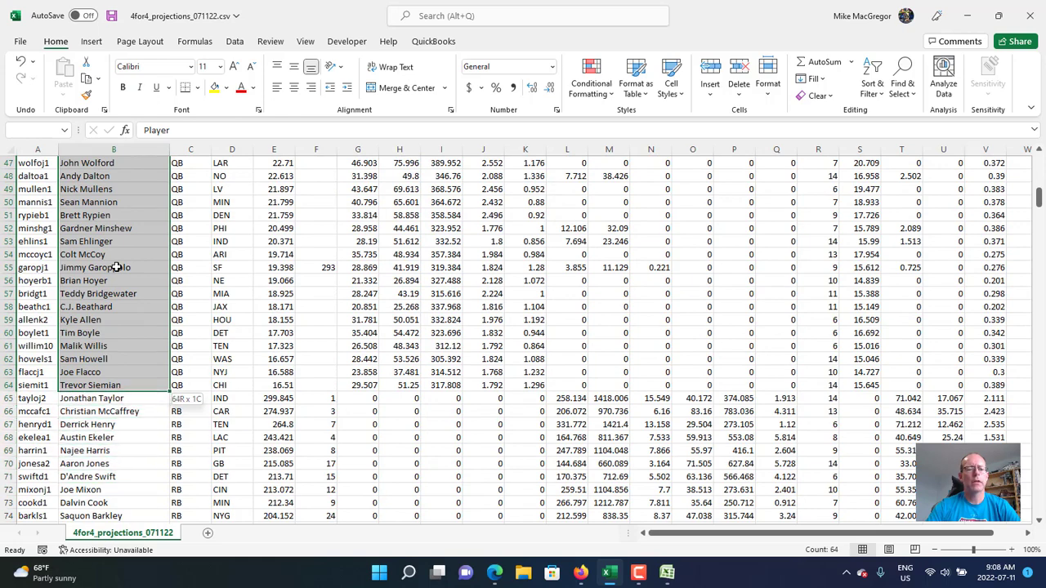
key(shift+Down)
key(shift+Right)
key(shift+Right)
key(shift+Right)
key(shift+Right)
key(shift+Right)
key(shift+Right)
key(shift+Right)
key(shift+Right)
key(shift+Right)
key(shift+Right)
key(shift+Right)
key(shift+Right)
key(shift+Right)
key(shift+Right)
key(shift+Right)
key(shift+Right)
key(shift+Right)
key(shift+Right)
key(shift+Right)
key(shift+Right)
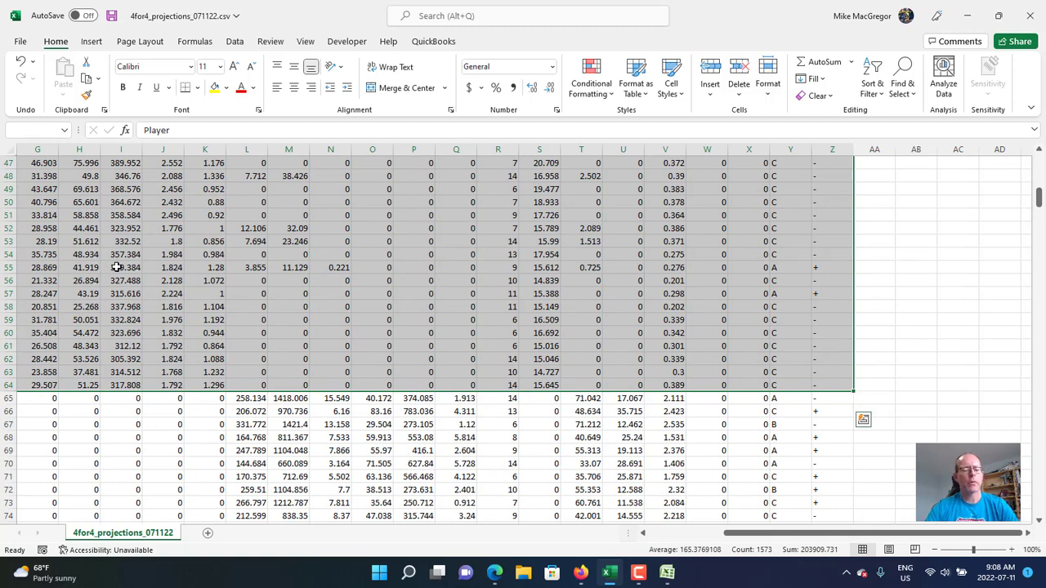
key(ctrl+c)
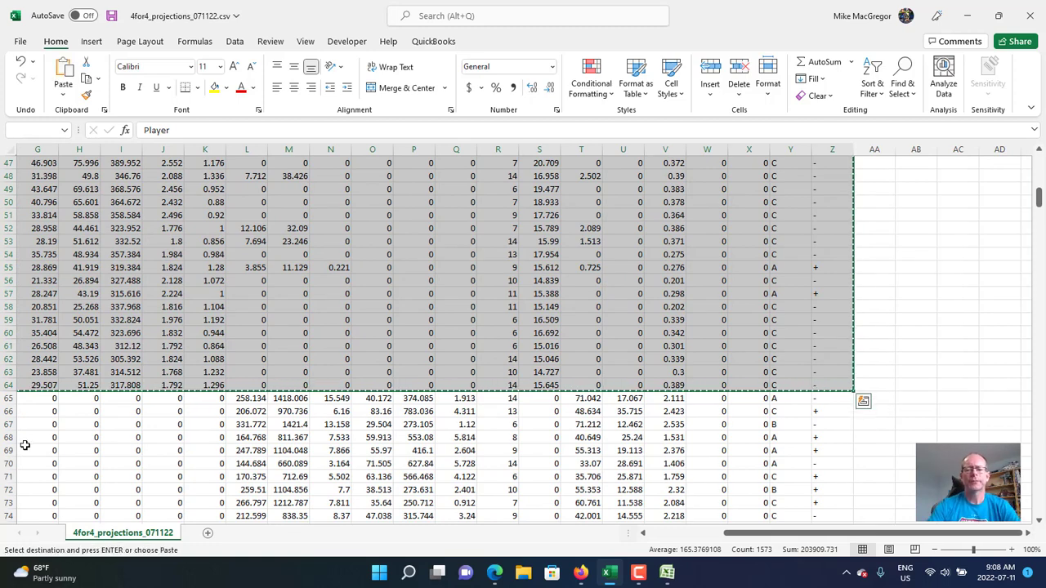
Switch back to the Projection Pal workbook and clear the old quarterback data on QB Raw from the Player header cell B10 onward
mouse_move(666, 576)
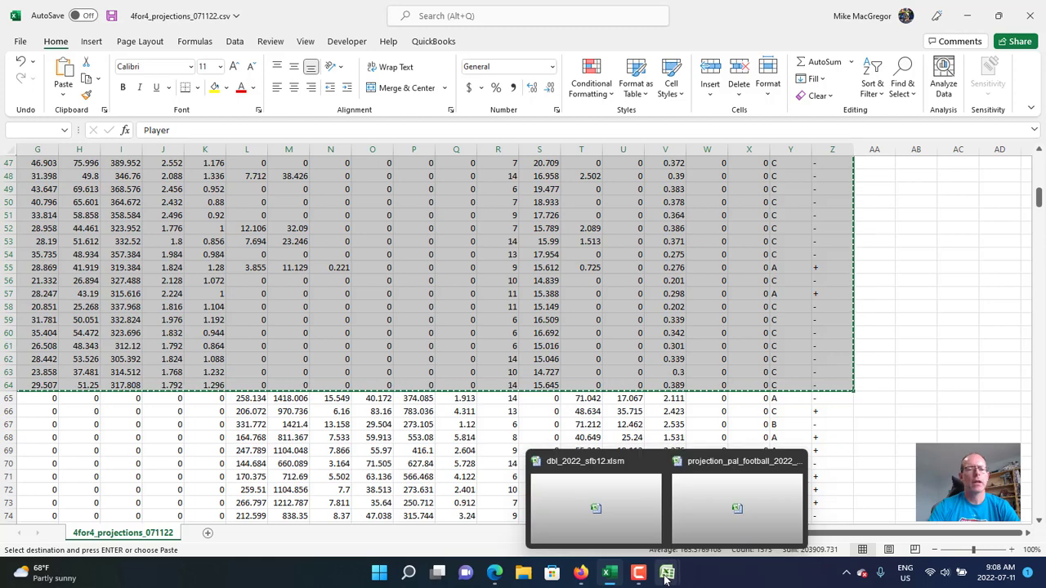
click(719, 503)
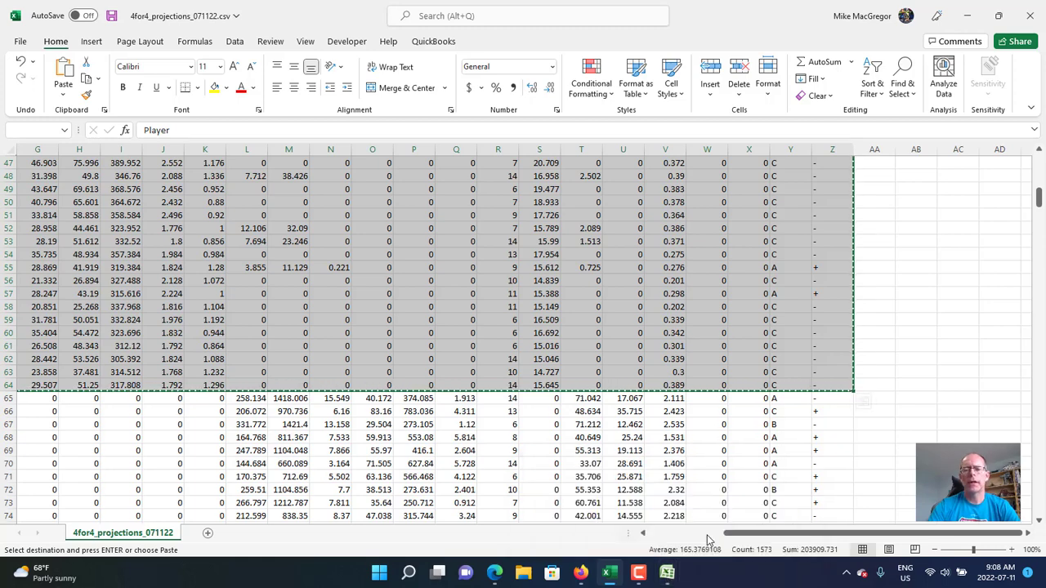
click(84, 225)
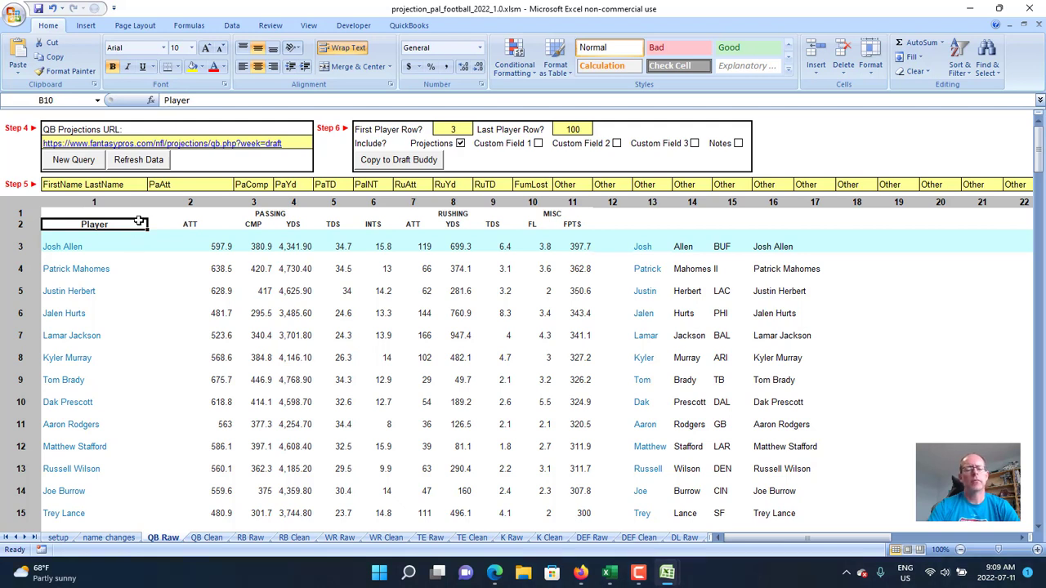
key(ctrl+v)
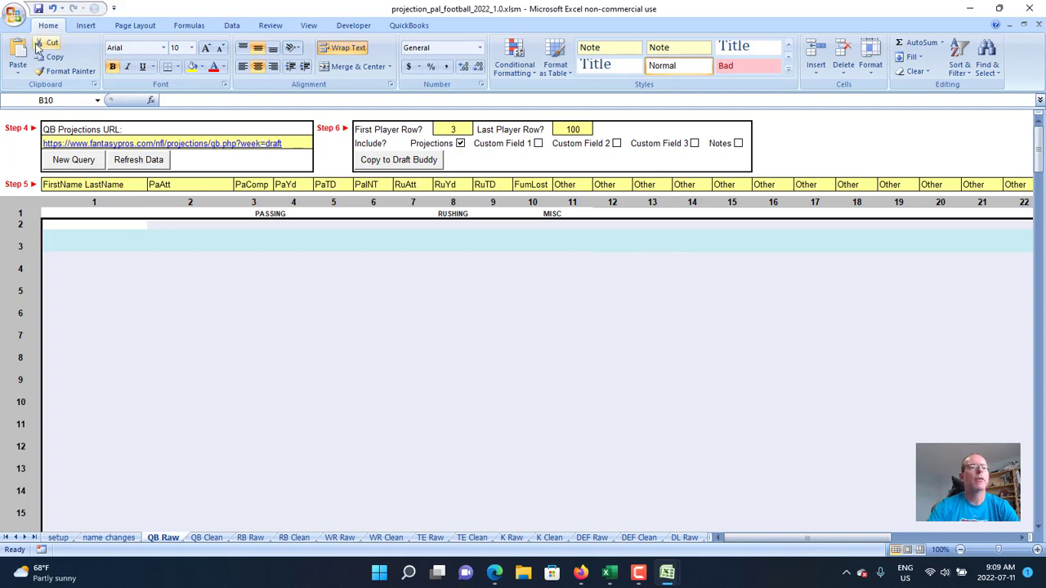
Paste the copied 4for4 quarterback projections into QB Raw at B10 as unformatted text with Paste Special, and check the pasted rows
click(18, 69)
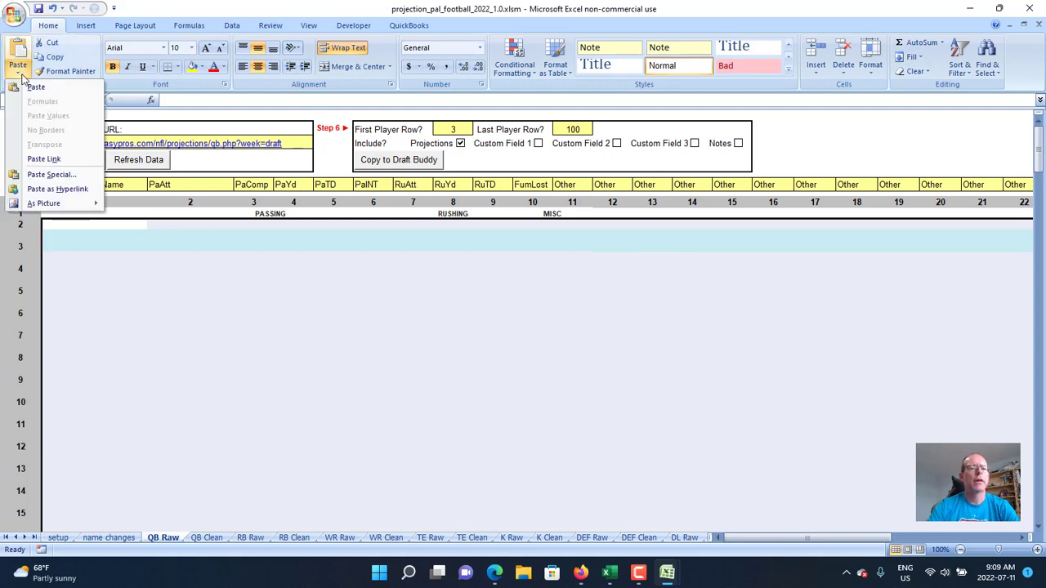
click(50, 175)
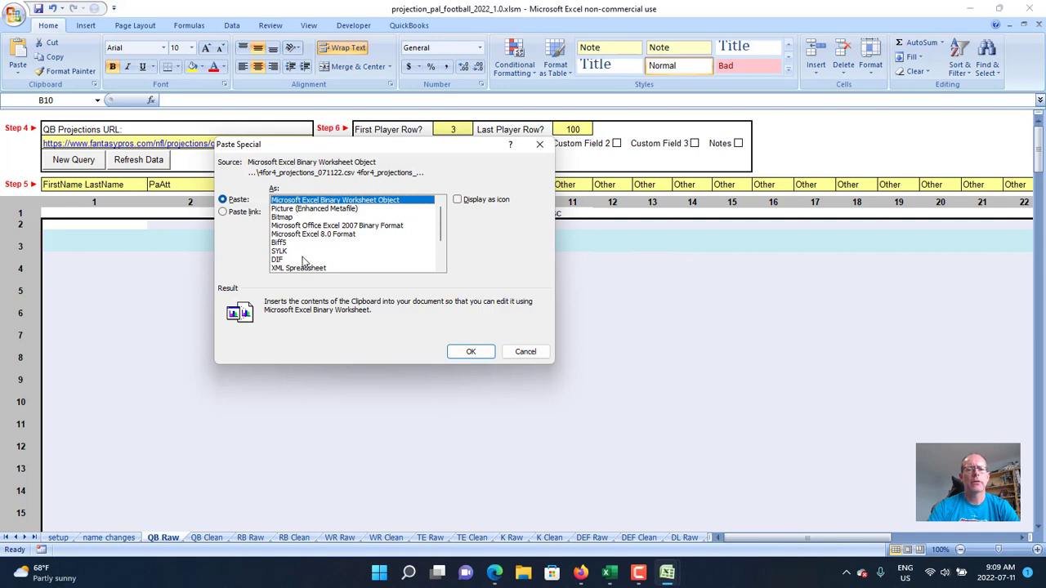
scroll(317, 245, down, 2)
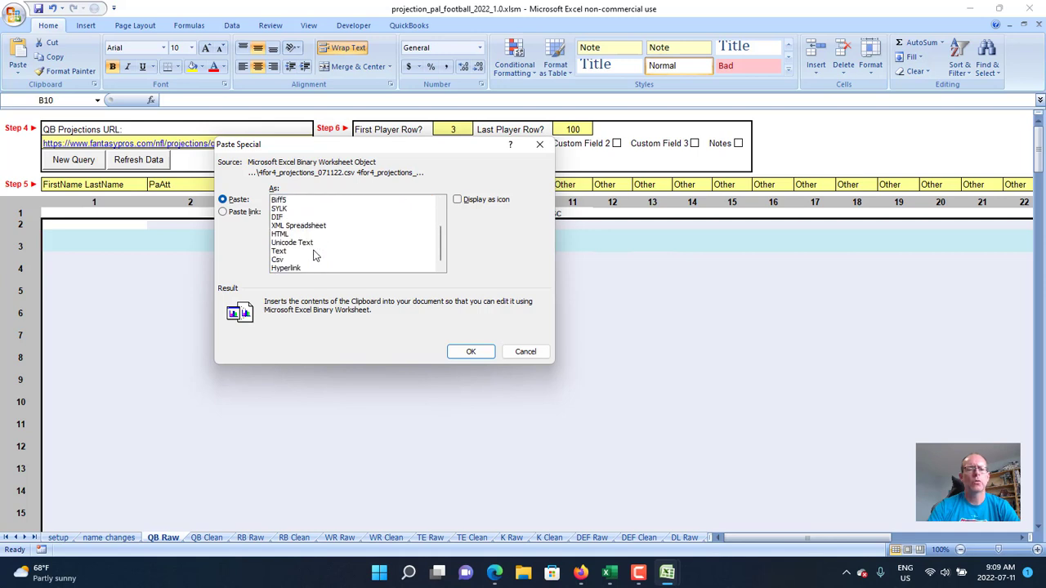
click(298, 251)
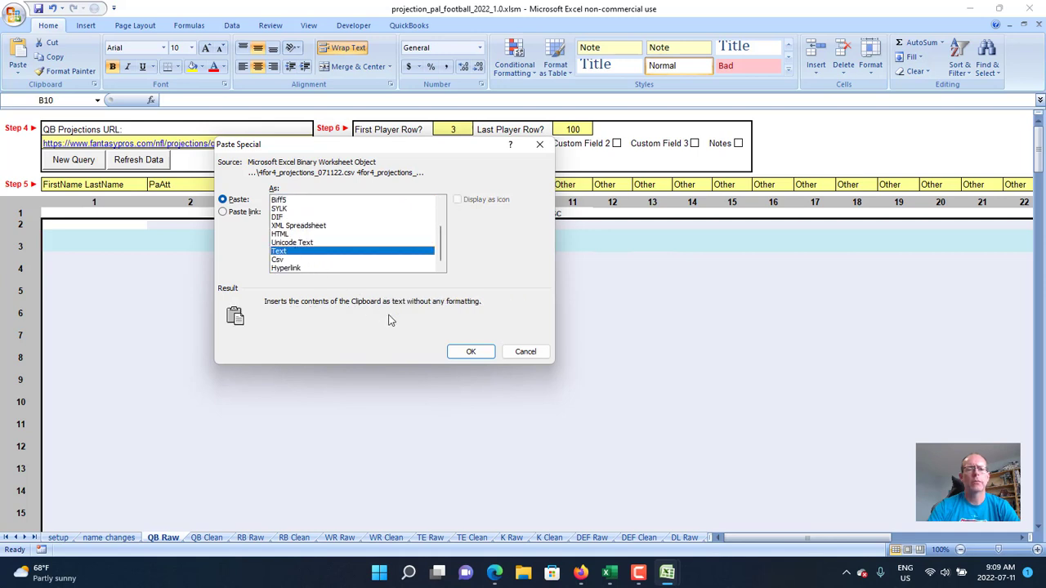
click(470, 352)
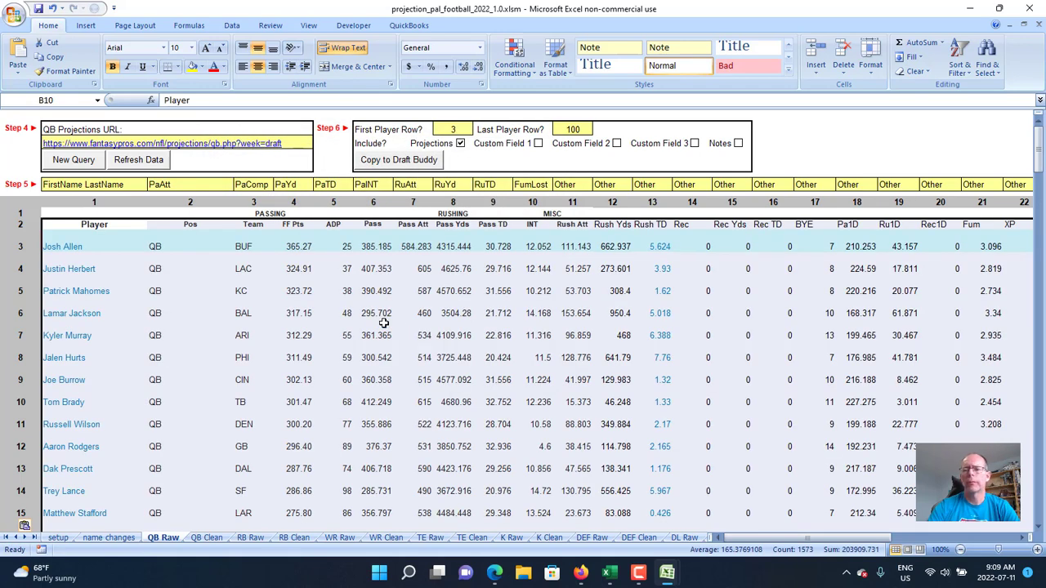
scroll(380, 319, down, 1)
scroll(378, 311, up, 1)
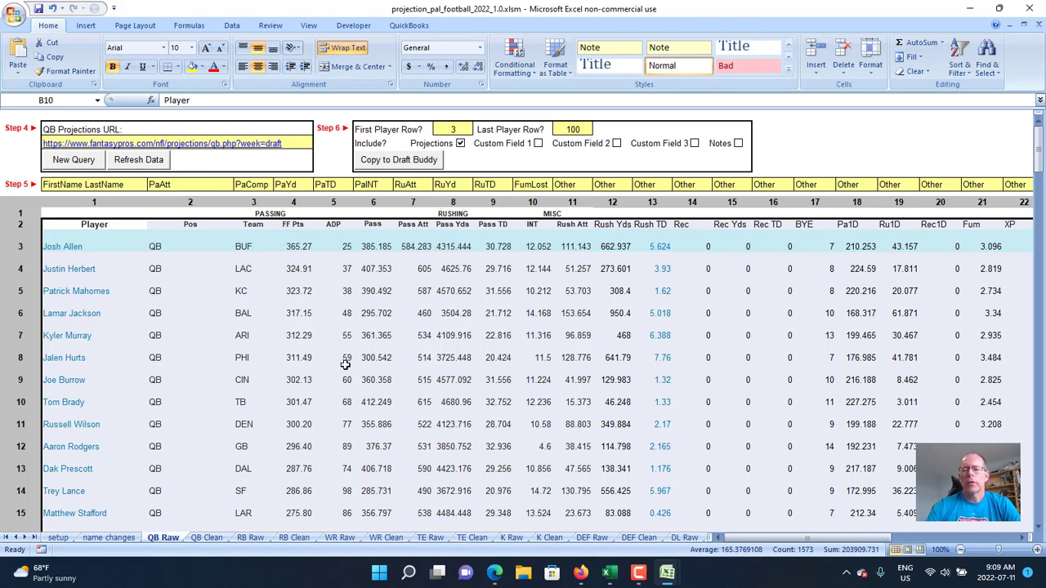
scroll(347, 374, down, 2)
scroll(349, 384, up, 2)
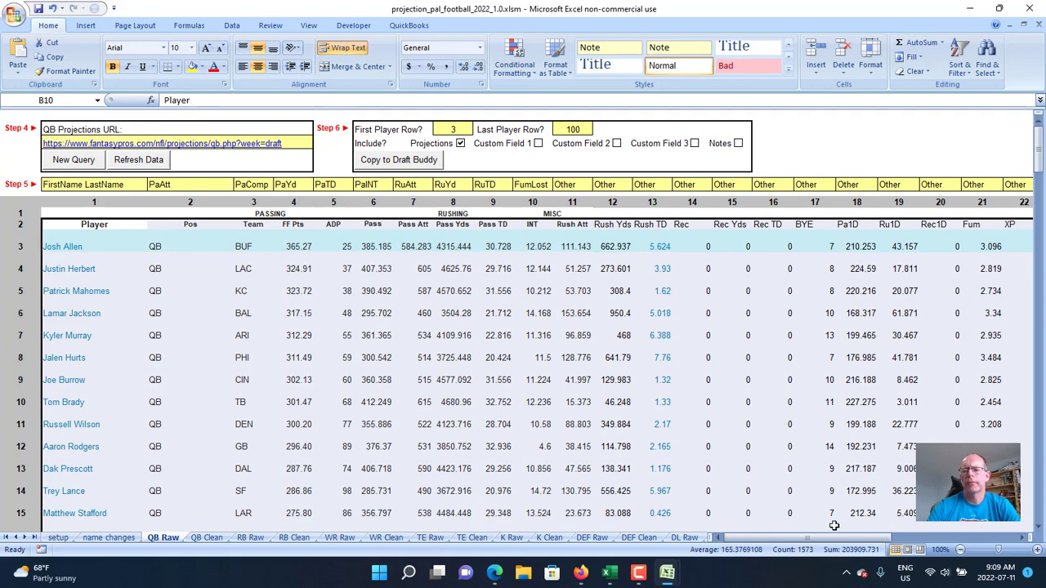
Clear everything, contents and formats, from the leftover old quarterback rows and Pick Experts block beneath the pasted data on QB Raw, B74:R90
drag(834, 538, 791, 541)
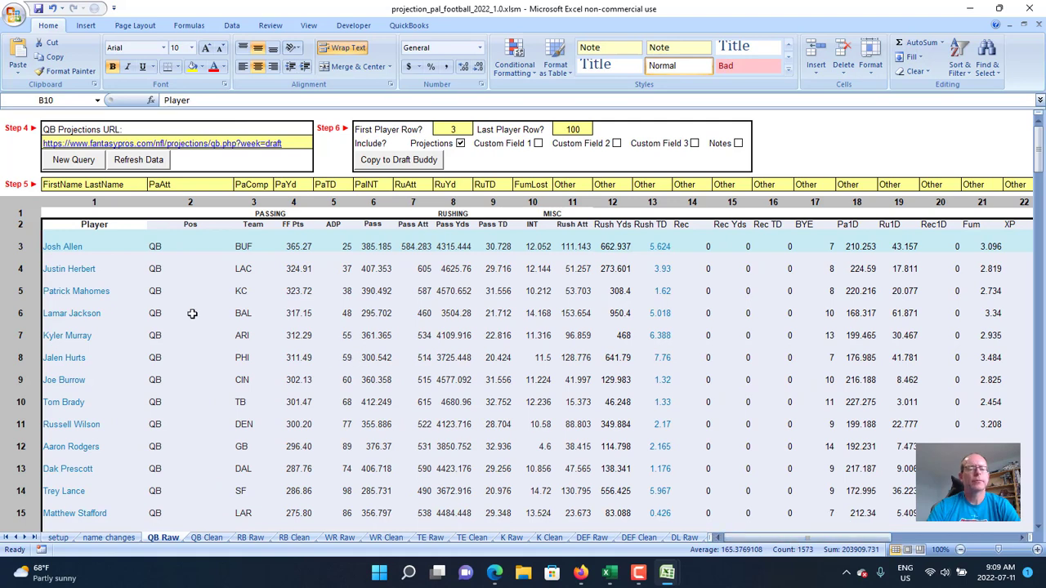
click(116, 244)
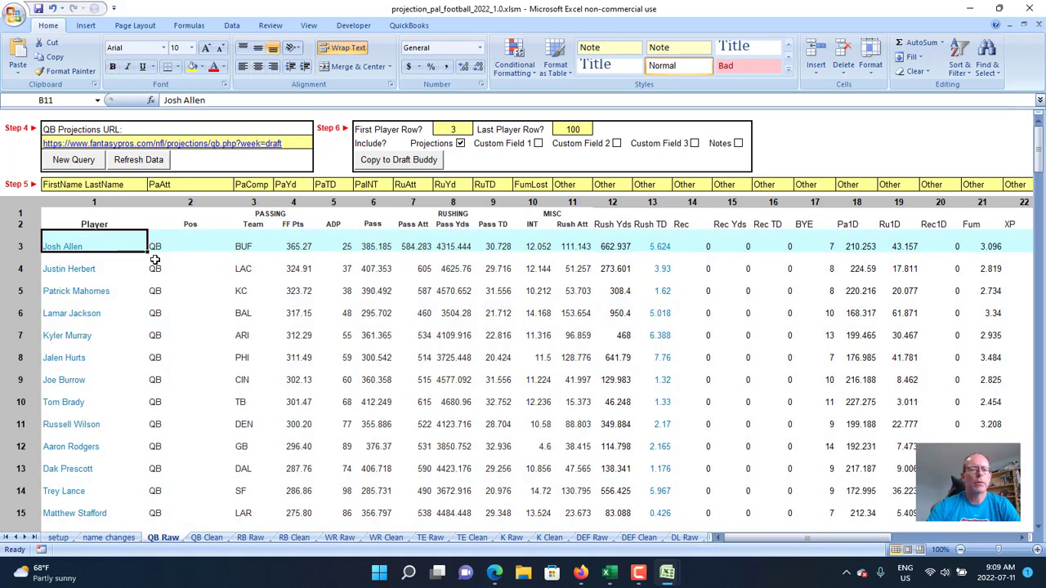
scroll(147, 274, down, 19)
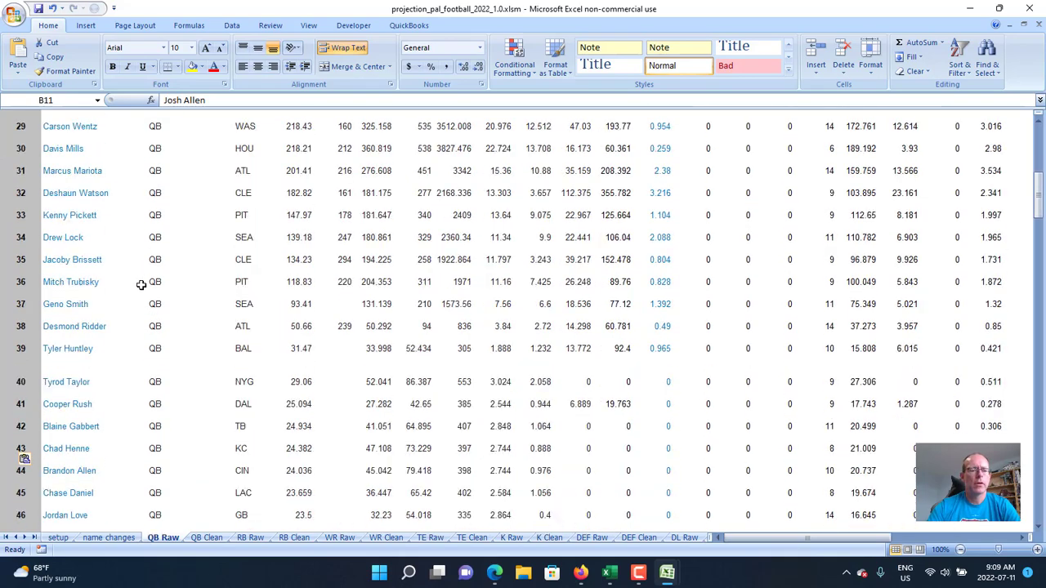
scroll(141, 284, down, 2)
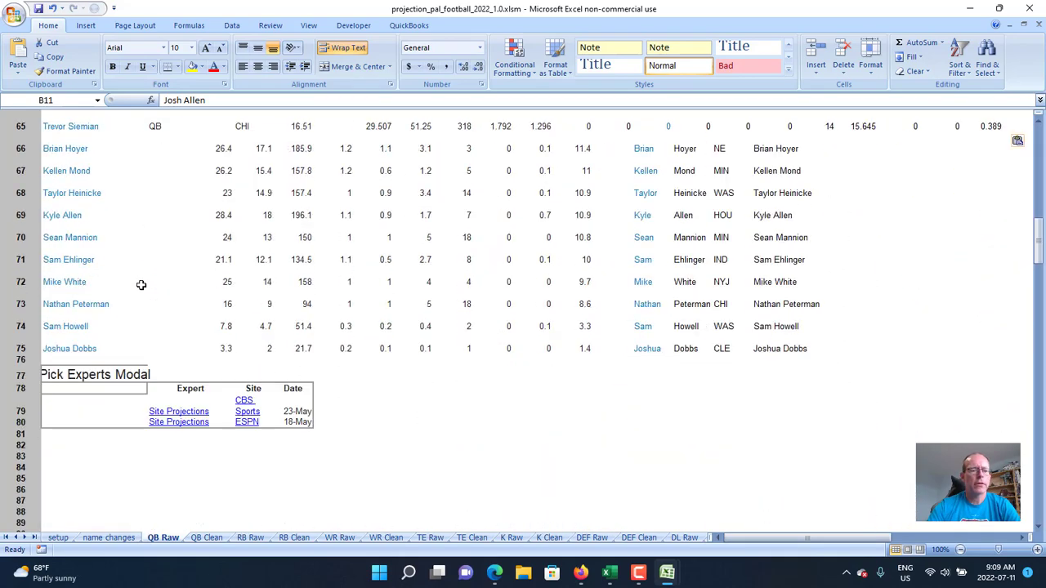
scroll(143, 292, up, 3)
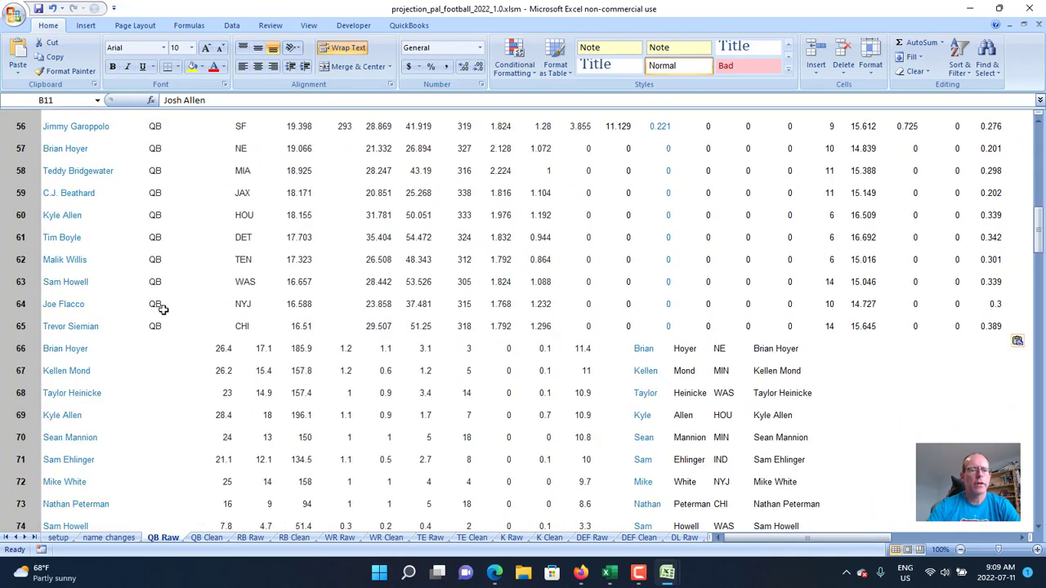
scroll(161, 307, down, 1)
click(142, 260)
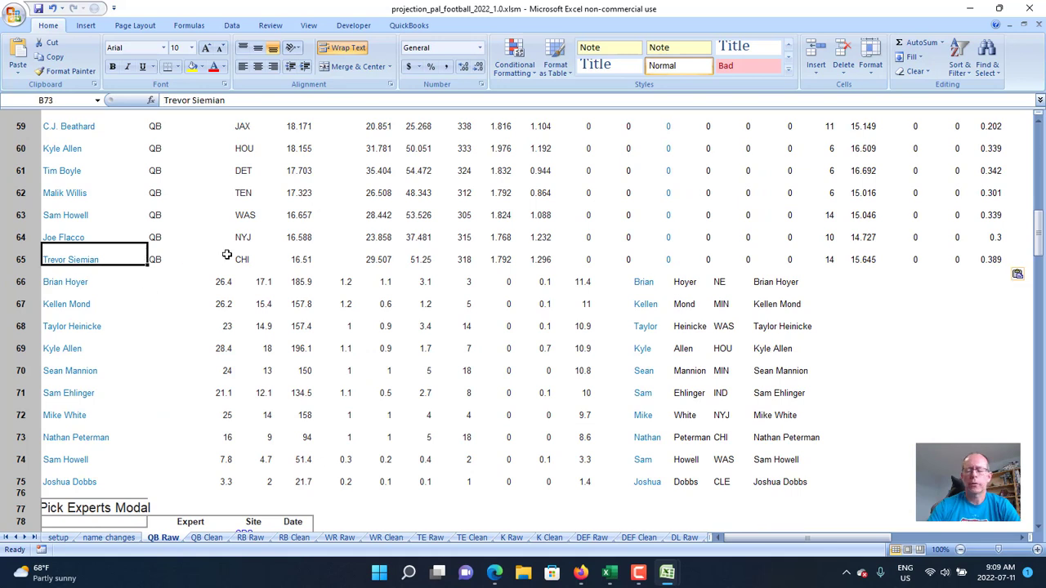
key(Down)
key(Up)
key(Down)
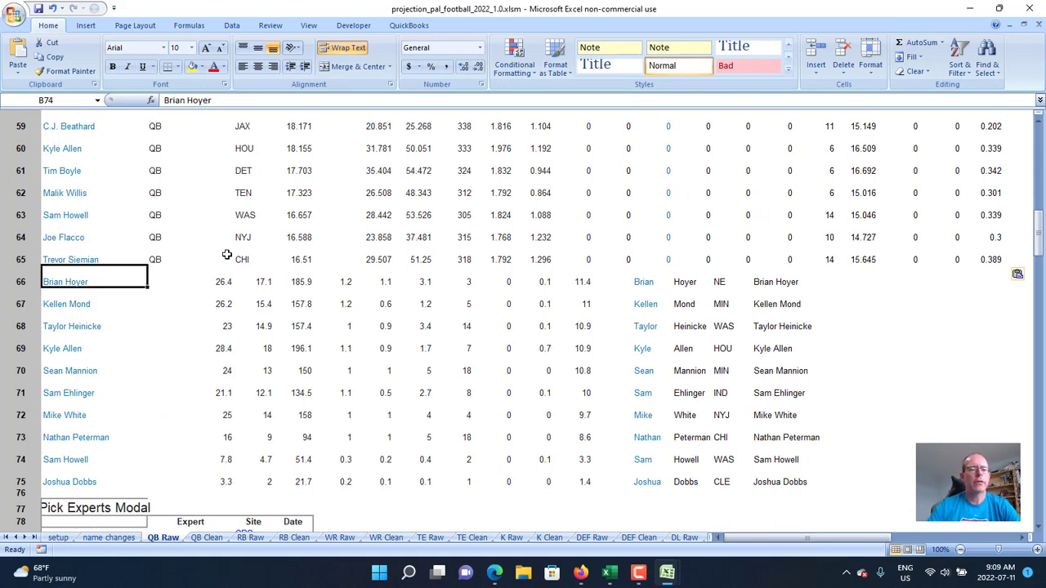
key(shift+Right)
key(shift+Right)
key(shift+Right)
key(shift+Right)
key(shift+Right)
key(shift+Right)
key(shift+Right)
key(shift+Right)
key(shift+Right)
key(shift+Right)
key(shift+Right)
key(shift+Right)
key(shift+Right)
key(shift+Right)
key(shift+Right)
key(shift+Right)
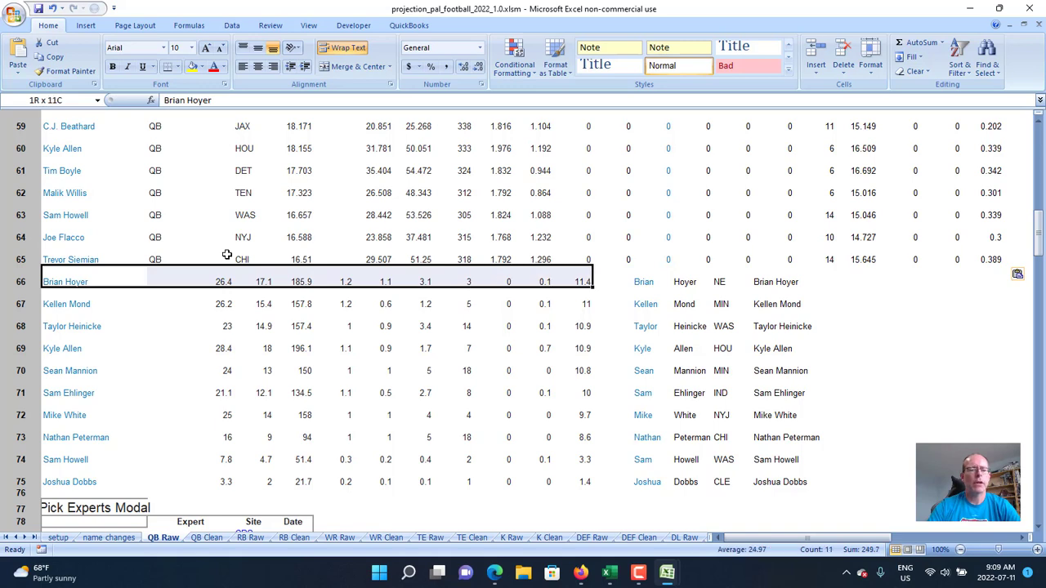
key(shift+Down)
key(shift+Down)
key(shift+Down)
key(shift+Down)
key(shift+Down)
key(shift+Down)
key(shift+Down)
key(shift+Down)
key(shift+Down)
key(shift+Down)
key(shift+Down)
key(shift+Down)
key(shift+Down)
key(shift+Down)
key(shift+Down)
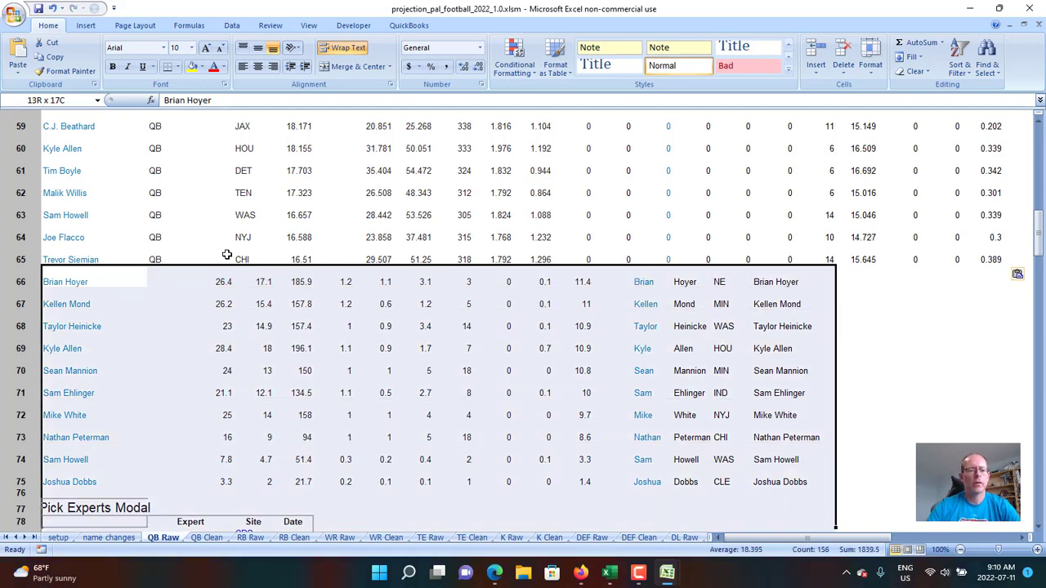
key(shift+Down)
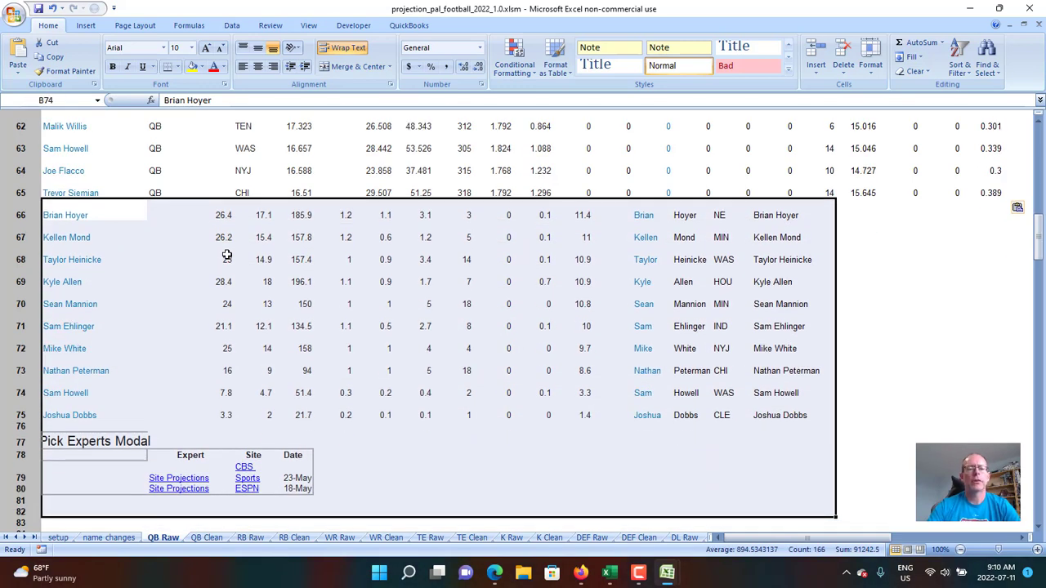
click(914, 71)
click(927, 88)
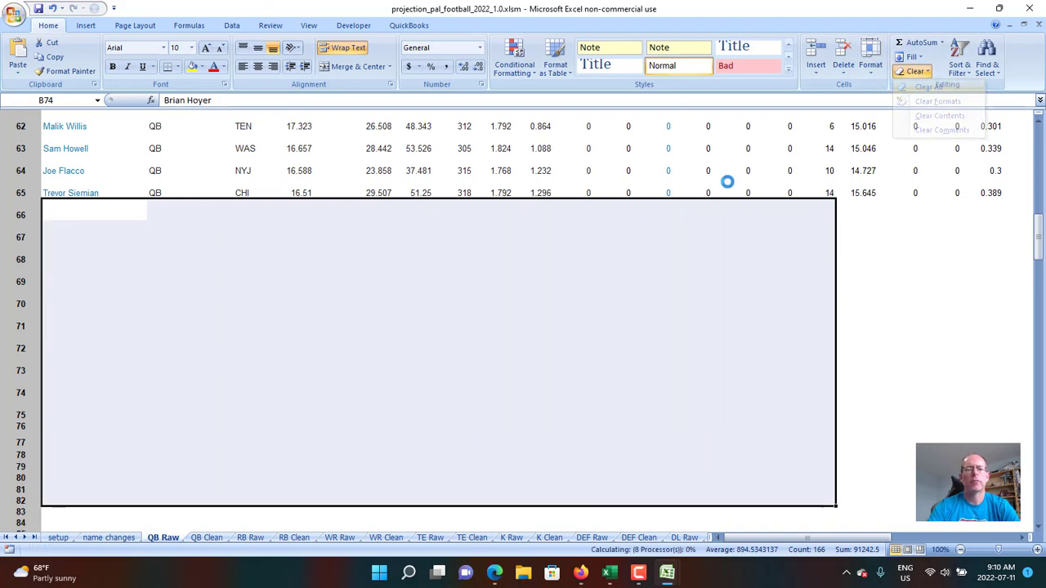
click(240, 273)
In the Step 5 mapping row of QB Raw, set the field for the Pos column, C6, to Other
scroll(213, 253, up, 17)
scroll(186, 239, up, 4)
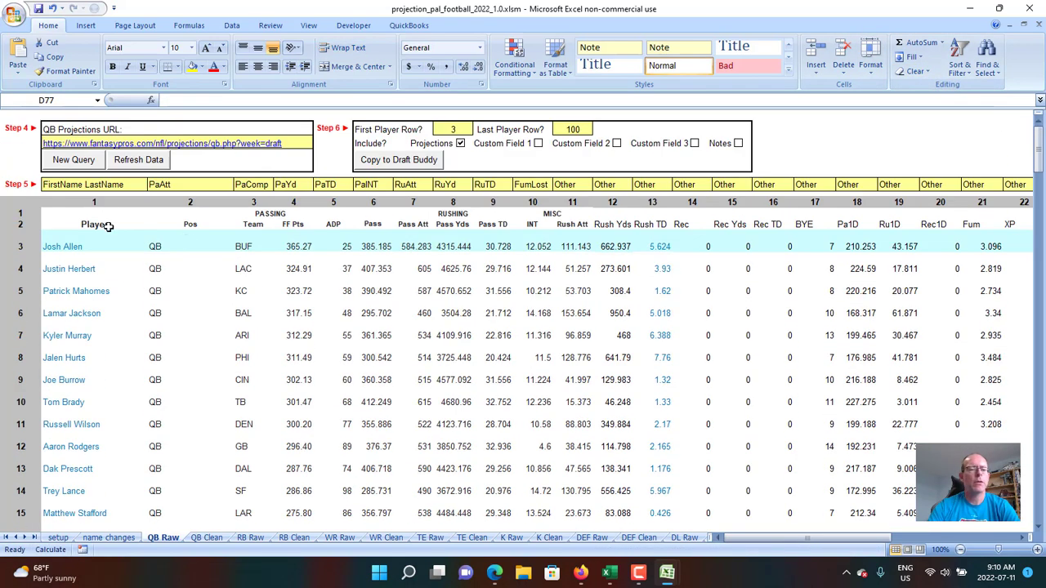
click(118, 186)
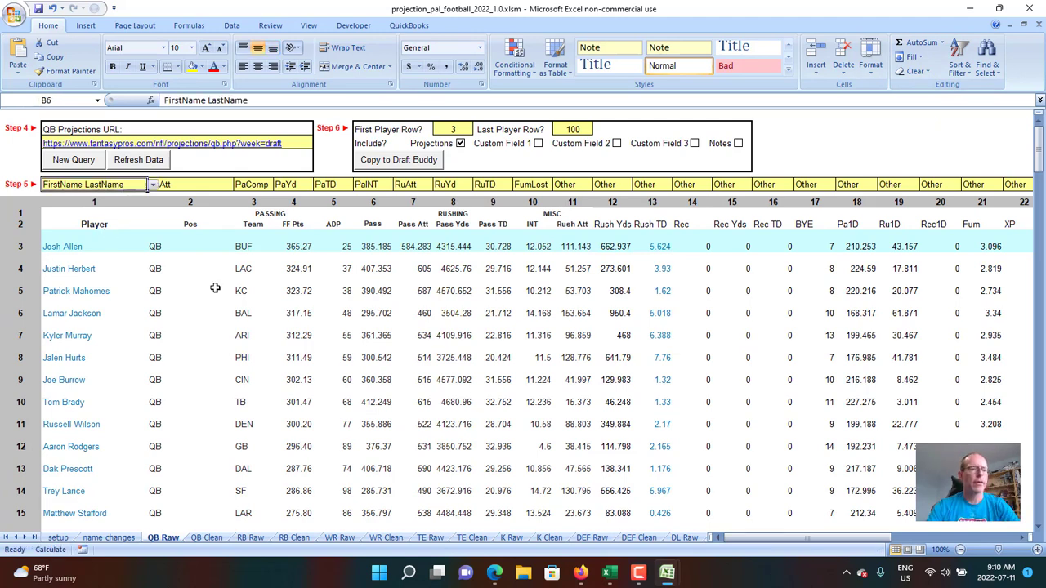
key(Down)
key(Down)
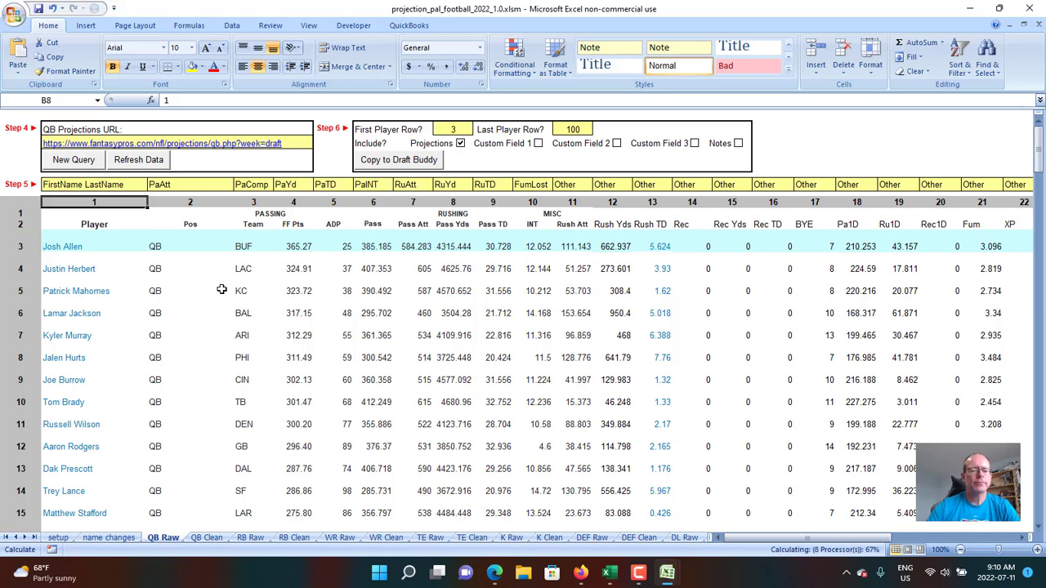
key(Up)
key(Up)
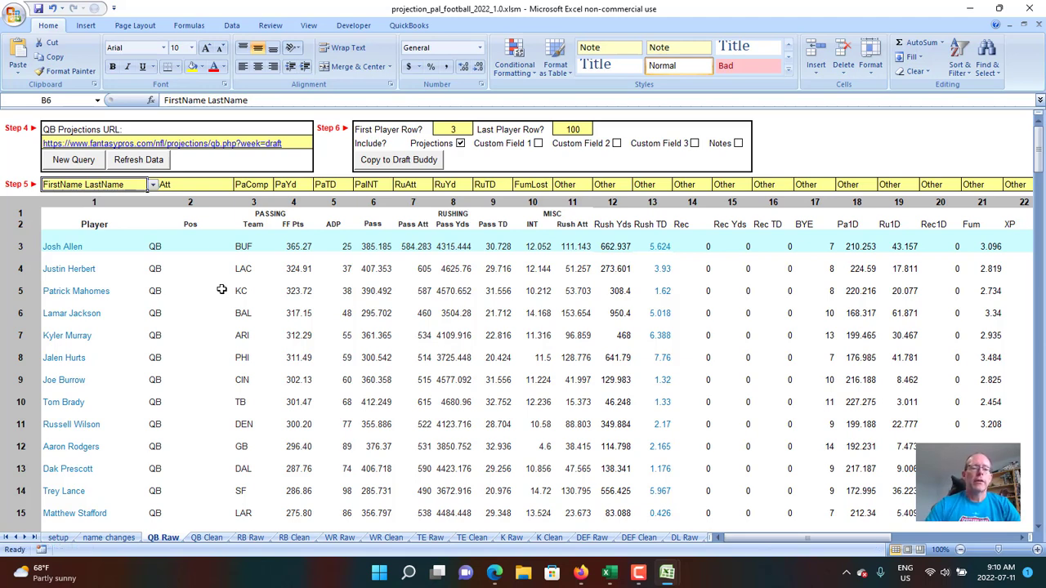
key(Right)
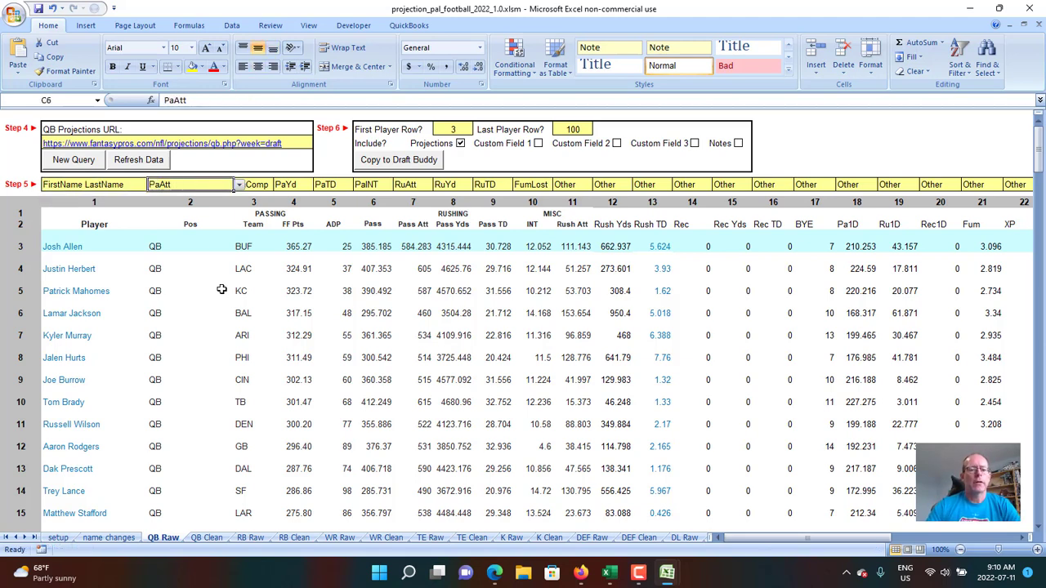
key(Down)
key(Down)
key(Up)
key(Up)
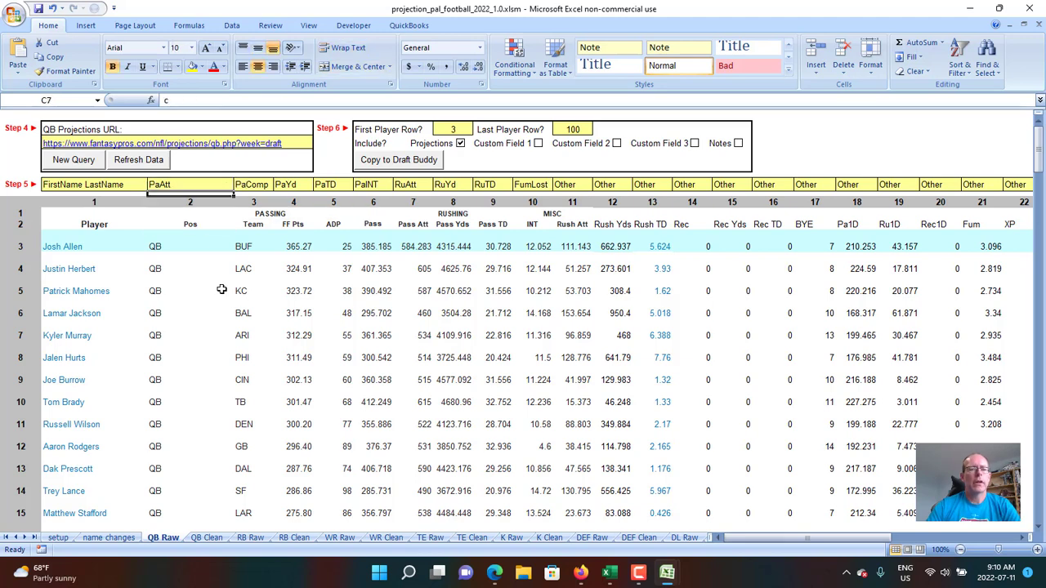
text(Other)
key(Right)
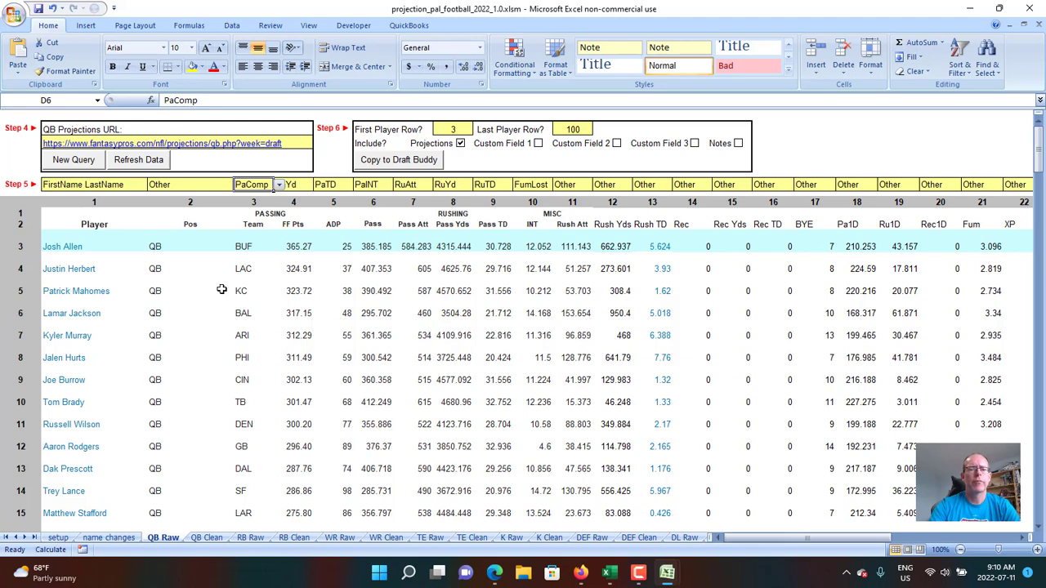
Set the Step 5 mapping fields for the Team, FF Pts and ADP columns, D6:F6, to Other
text(Other)
key(Return)
key(Right)
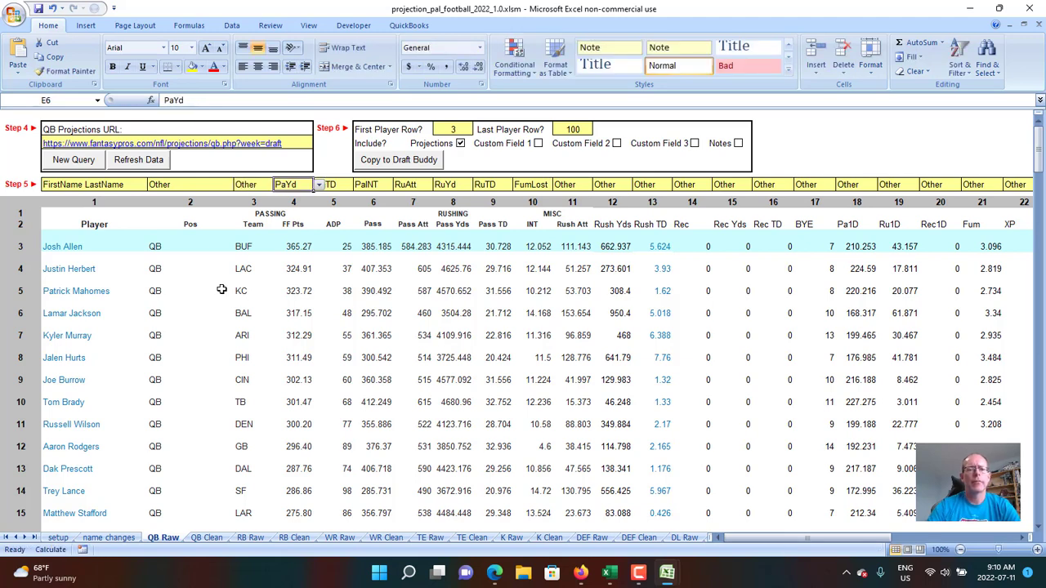
text(Other)
key(Return)
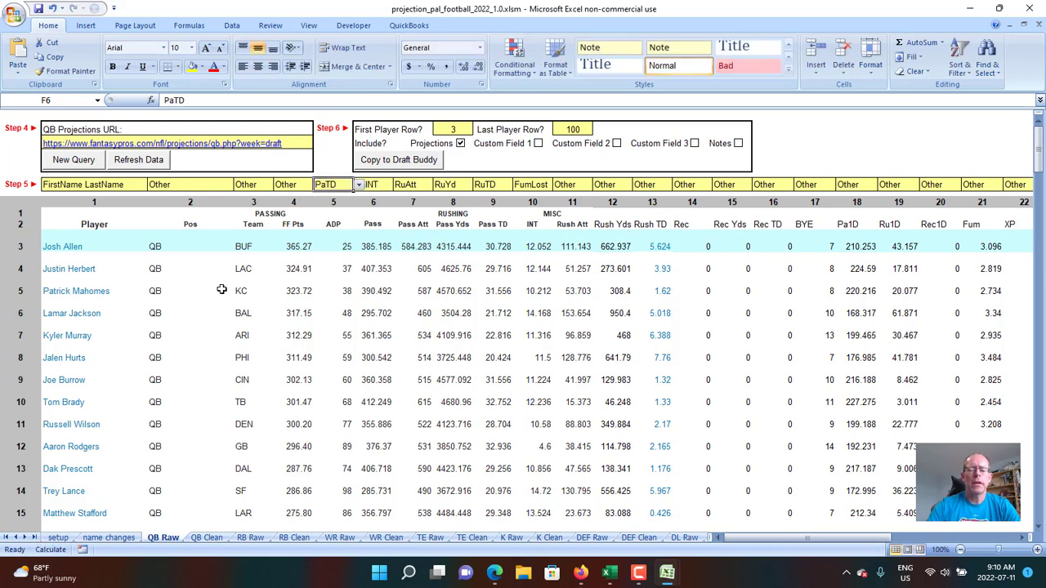
text(Othe)
key(Return)
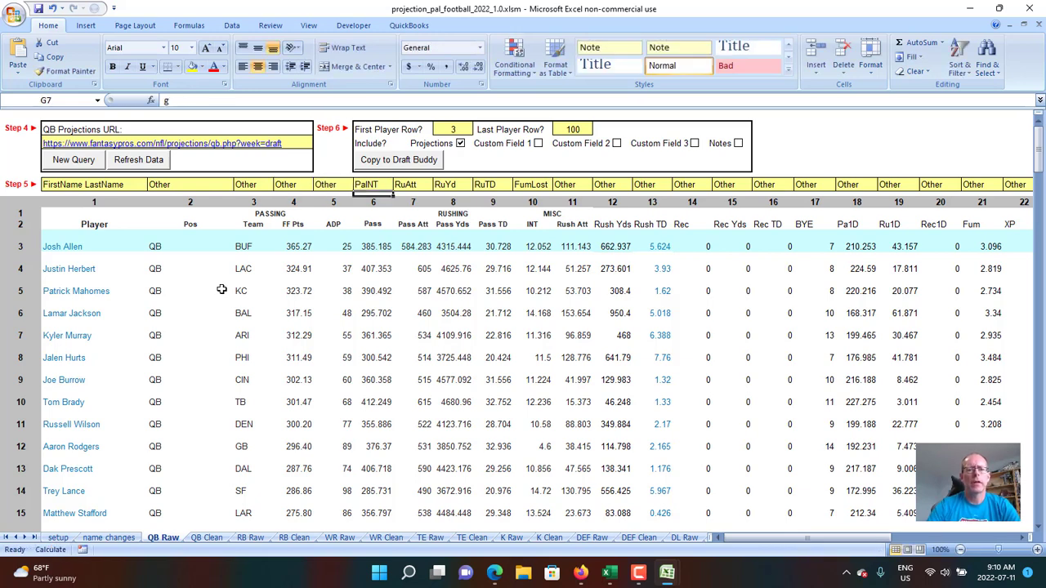
key(Down)
key(Down)
key(Down)
key(Down)
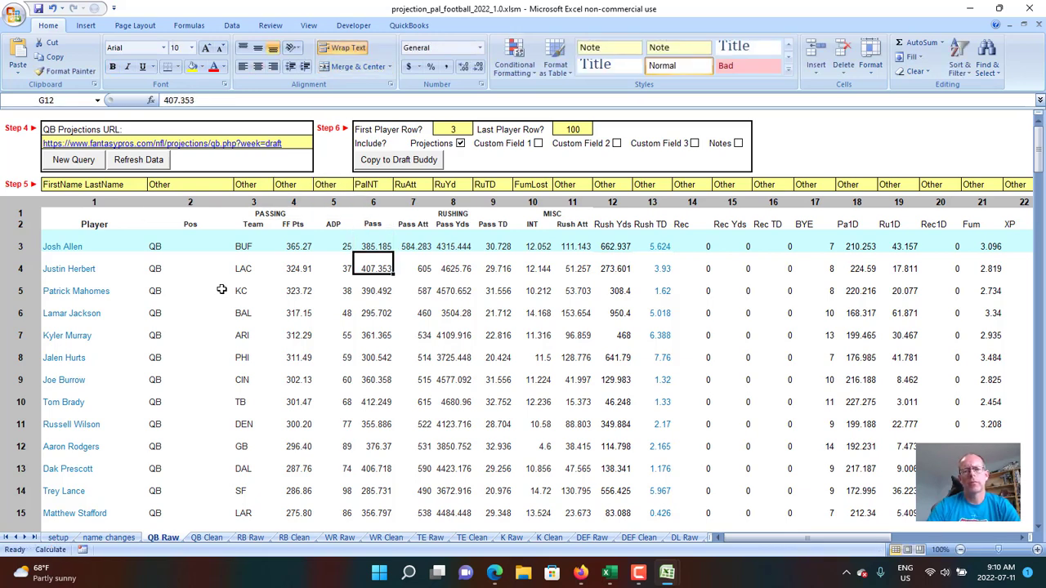
key(Up)
key(Up)
key(Up)
key(Up)
key(Up)
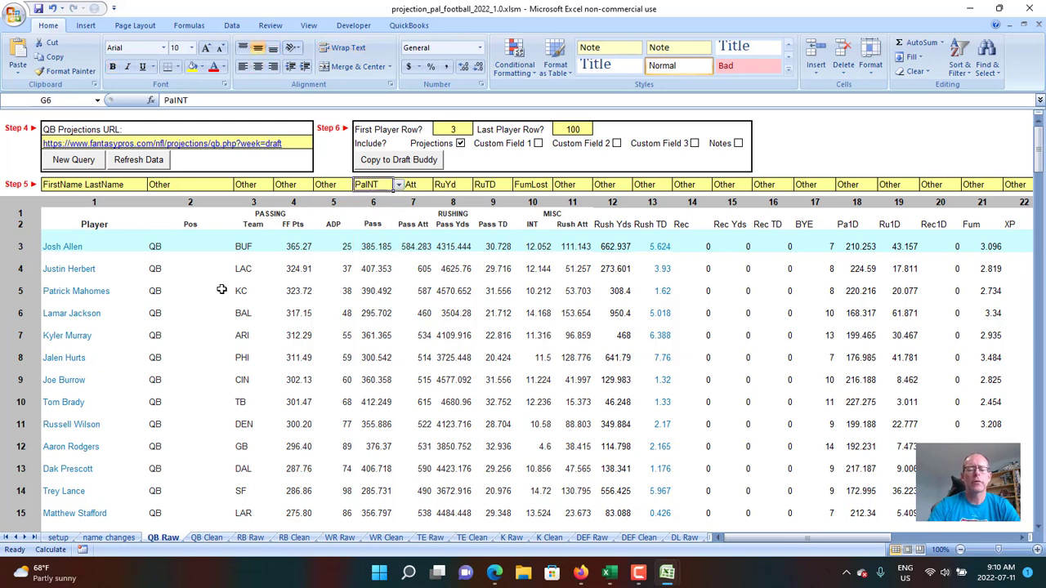
text(PaComp)
key(BackSpace)
key(BackSpace)
key(BackSpace)
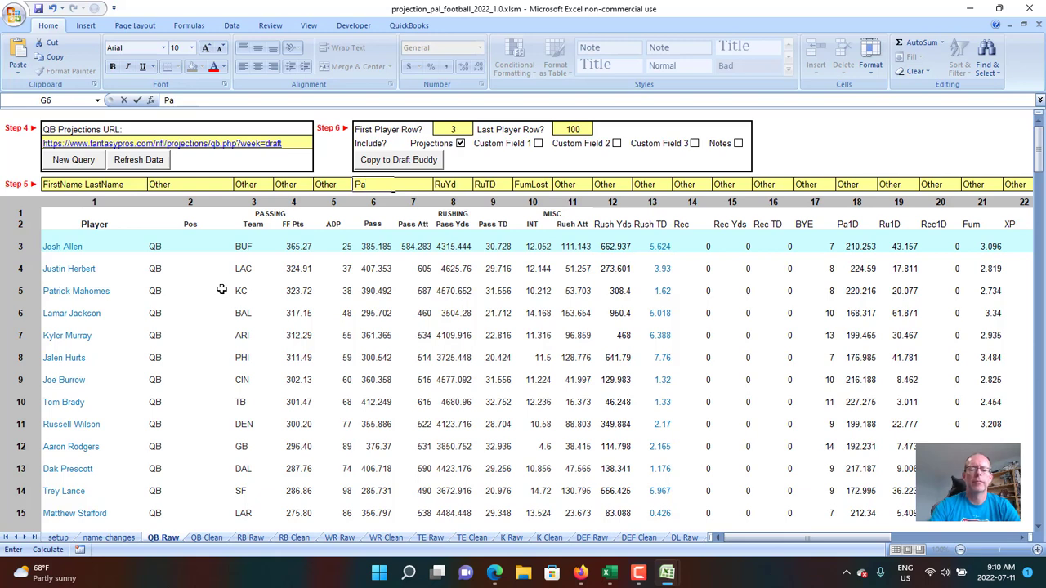
key(Escape)
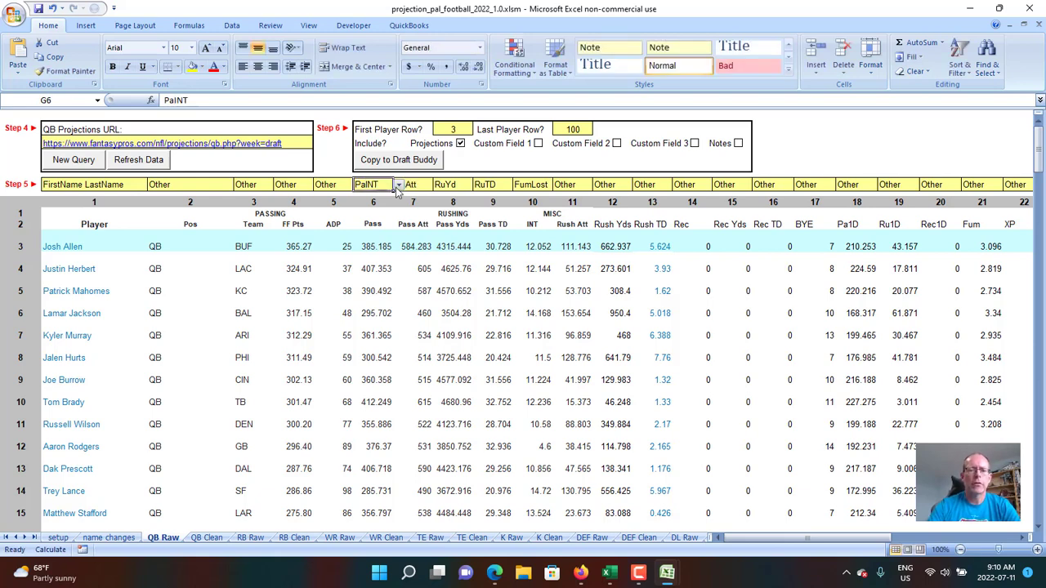
Map the Pass column, G6, to PaComp and the Pass Att column, H6, to PaAtt in the Step 5 row
click(399, 186)
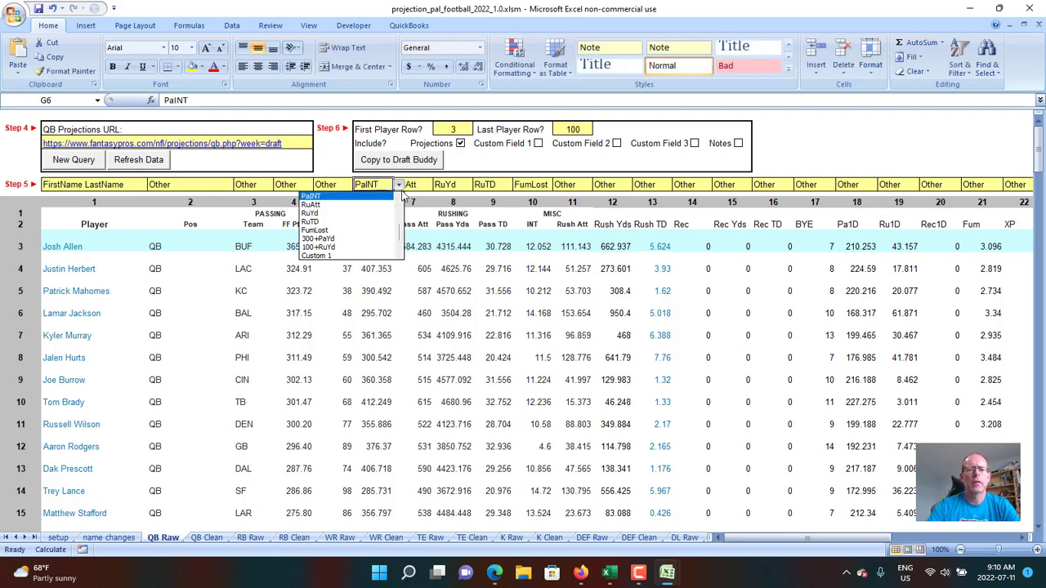
scroll(400, 211, up, 2)
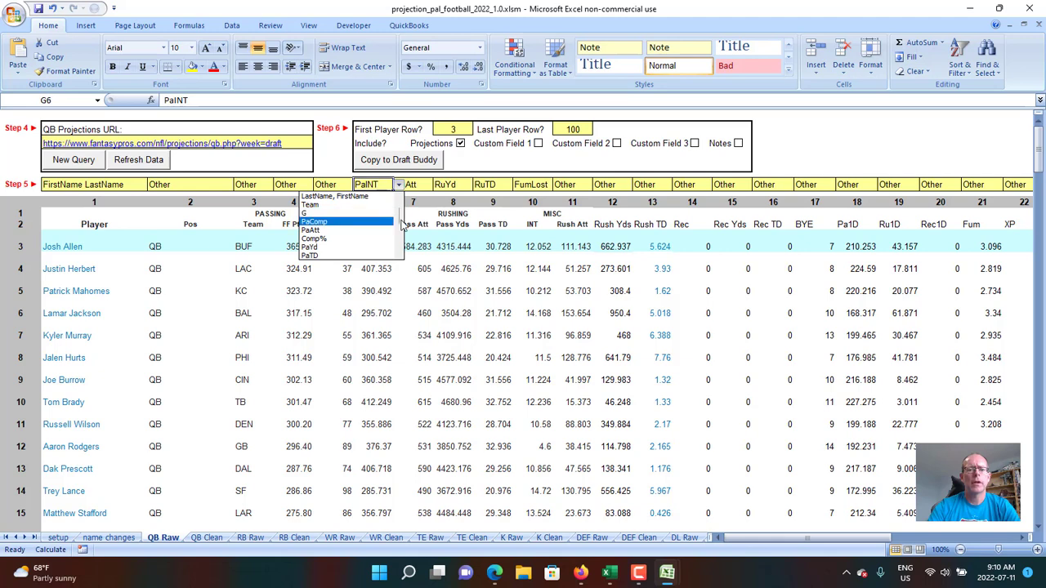
click(359, 221)
click(418, 186)
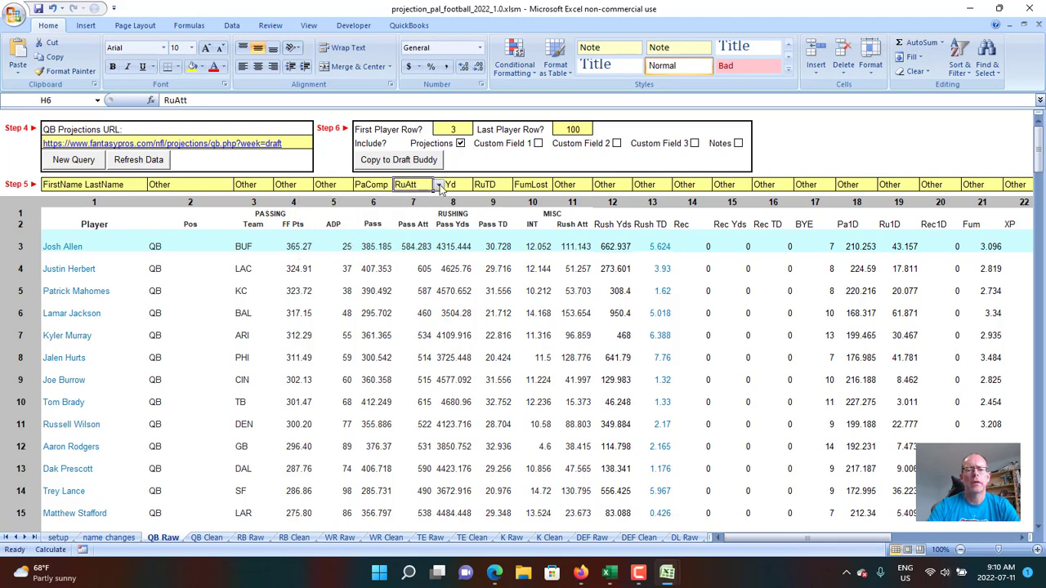
click(439, 186)
click(440, 200)
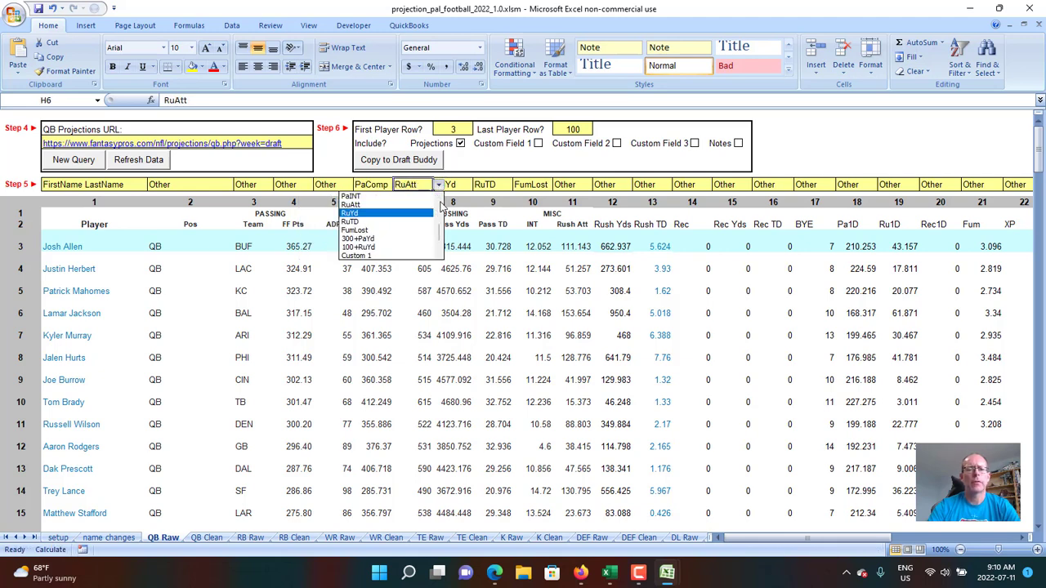
click(440, 200)
click(440, 200)
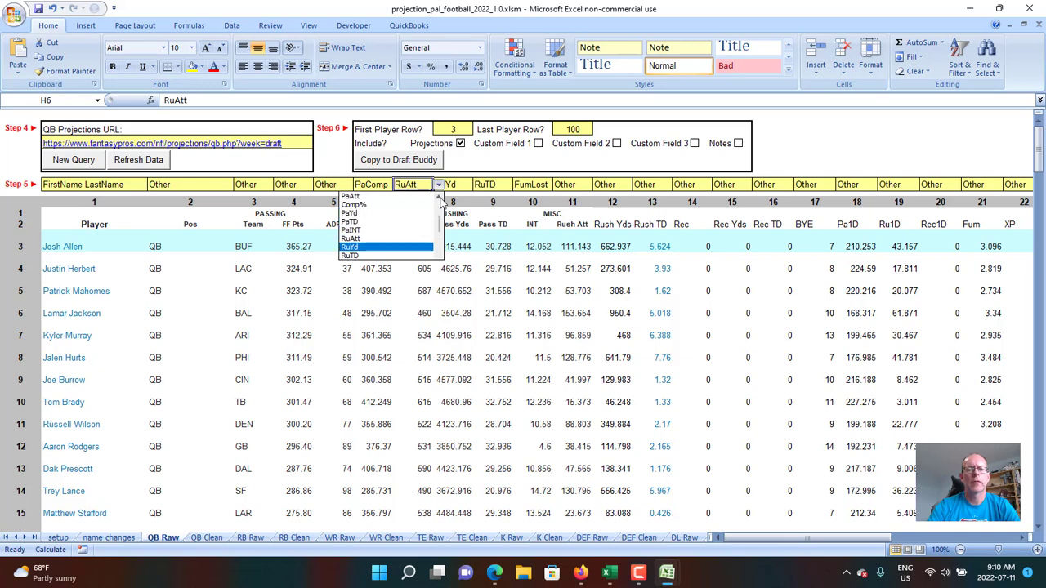
click(440, 200)
click(384, 212)
key(Right)
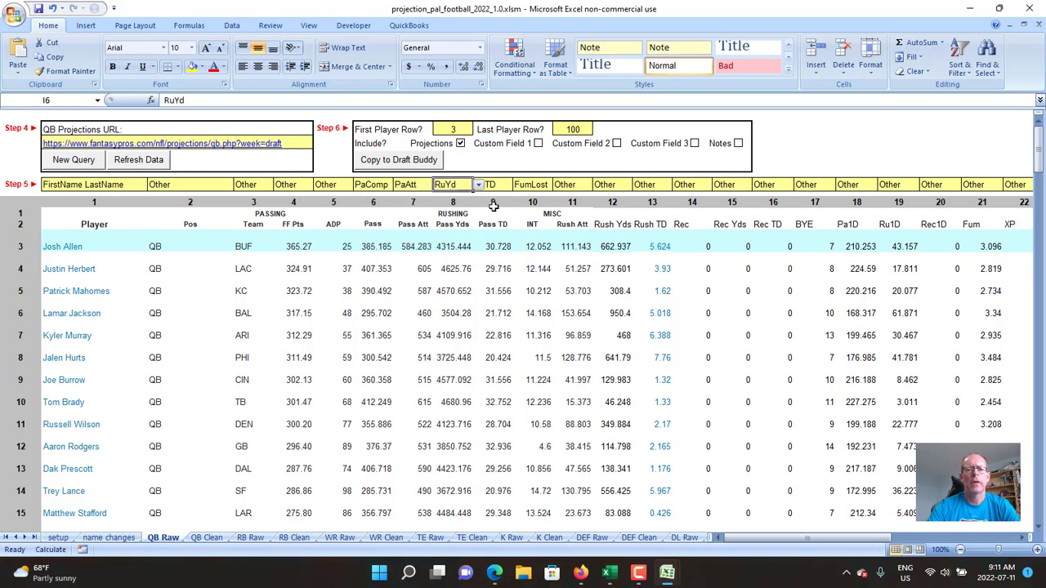
Delete the outdated PASSING, RUSHING and MISC group headings above the column names in row 9
click(256, 214)
key(Right)
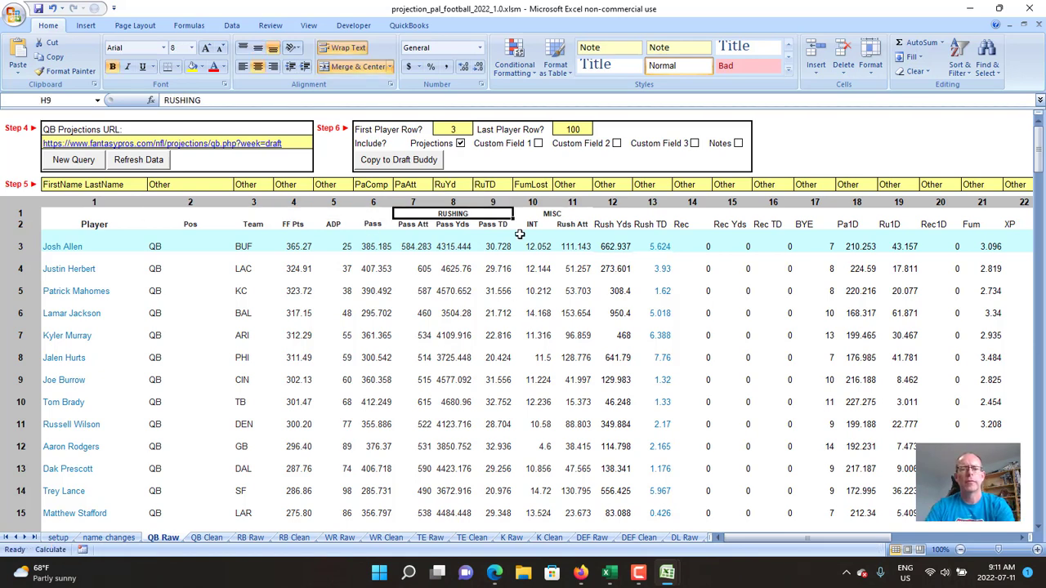
key(Right)
key(Down)
key(Left)
key(Left)
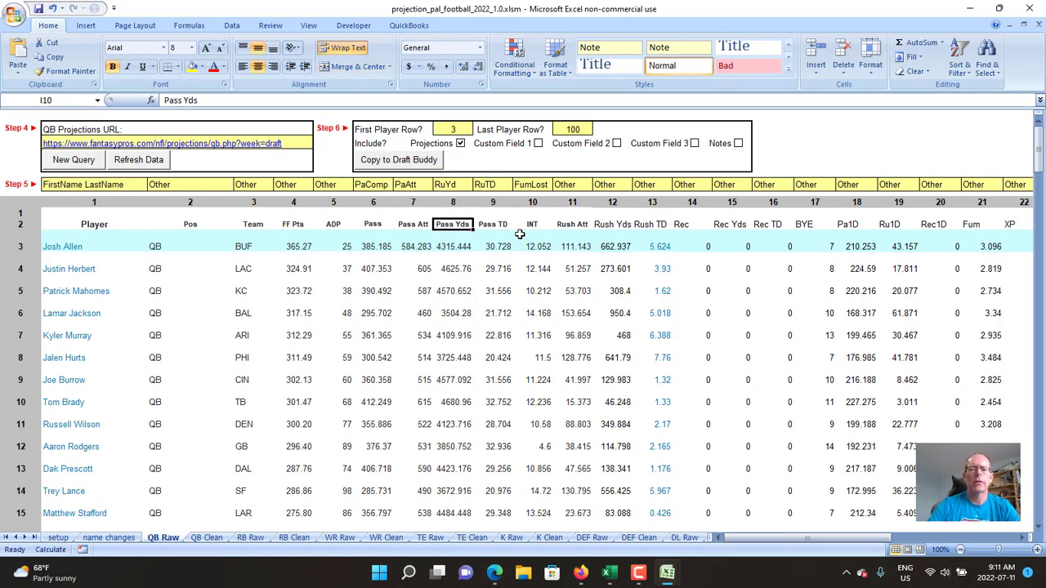
Set the Step 5 mapping field for the Pass Yds column, I6, to PaYd
key(Left)
key(Up)
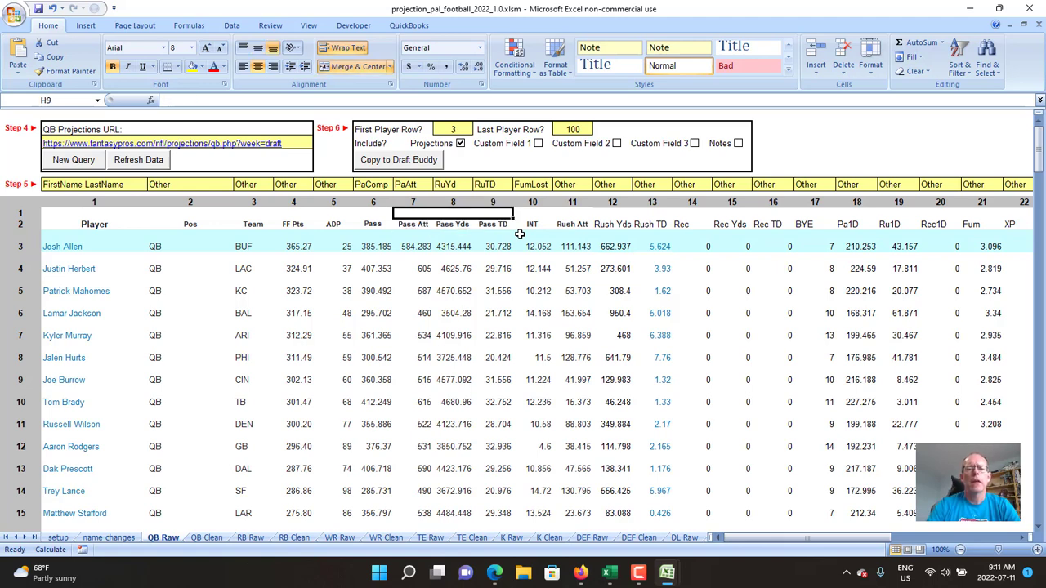
key(Up)
key(Up)
key(Right)
text(PaYd)
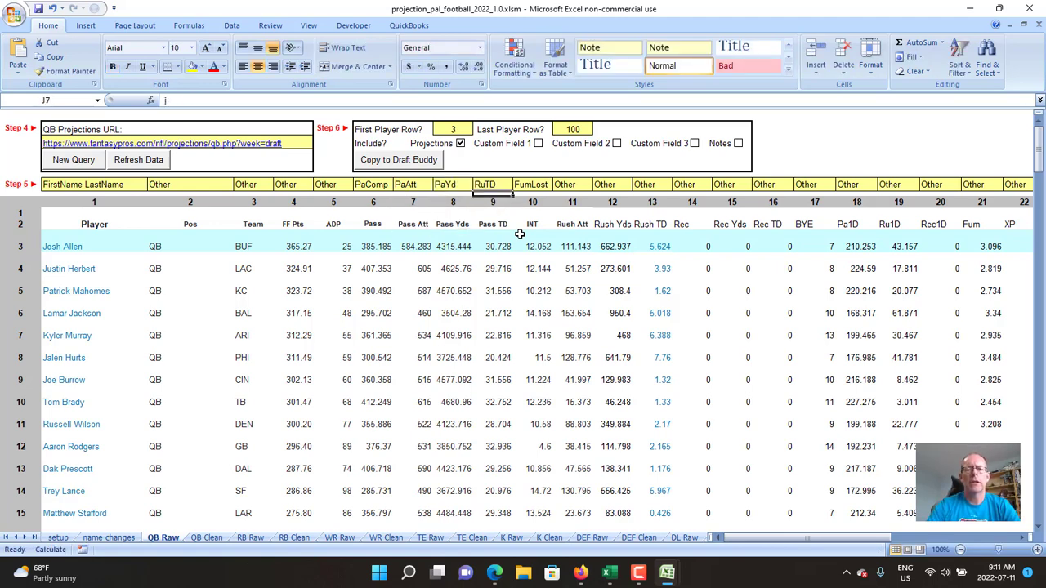
Map the Pass TD column, J6, to PaTD and the INT column, K6, to PaINT in the Step 5 row
text(P)
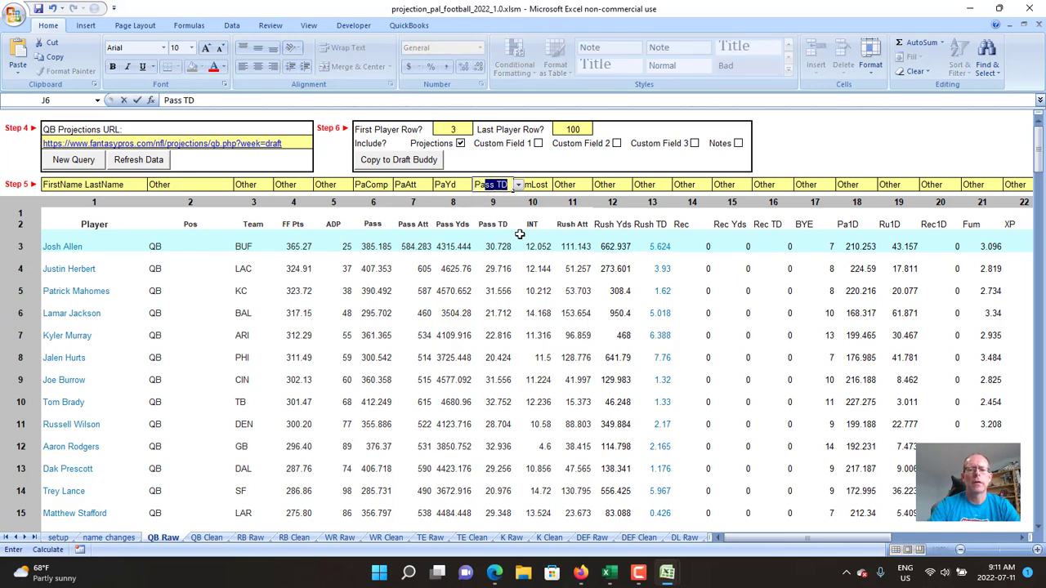
text(aTD)
key(Tab)
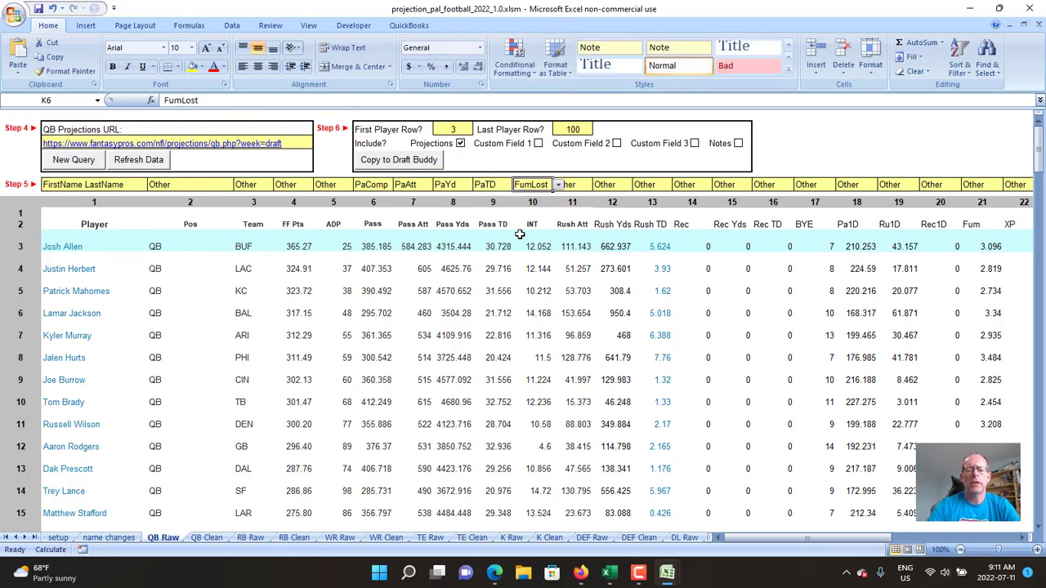
text(PaINT)
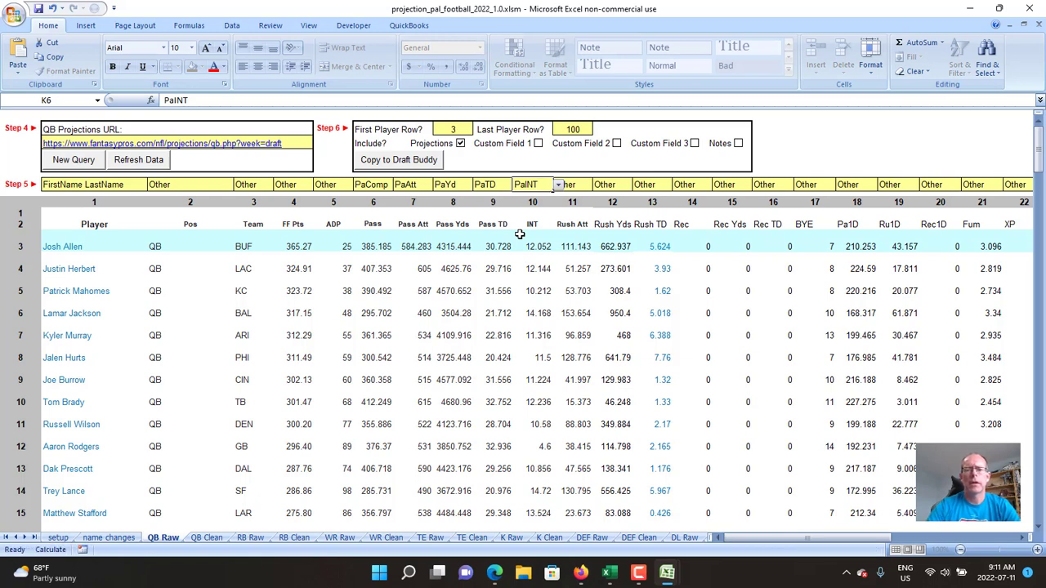
key(Tab)
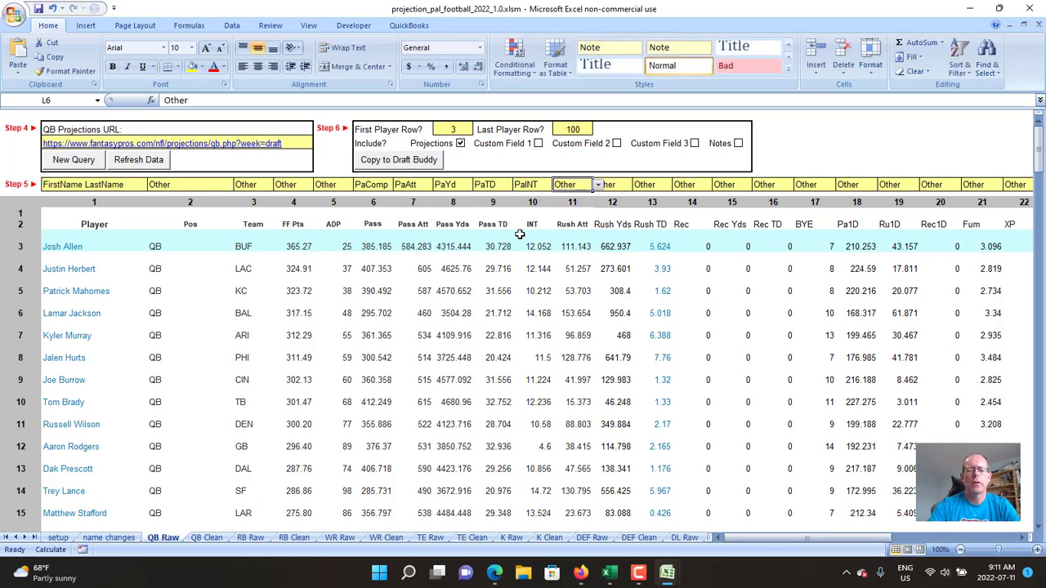
Map the Rush Att, Rush Yds and Rush TD columns, L6:N6, to RuAtt, RuYd and RuTD in the Step 5 row
text(RuAtt)
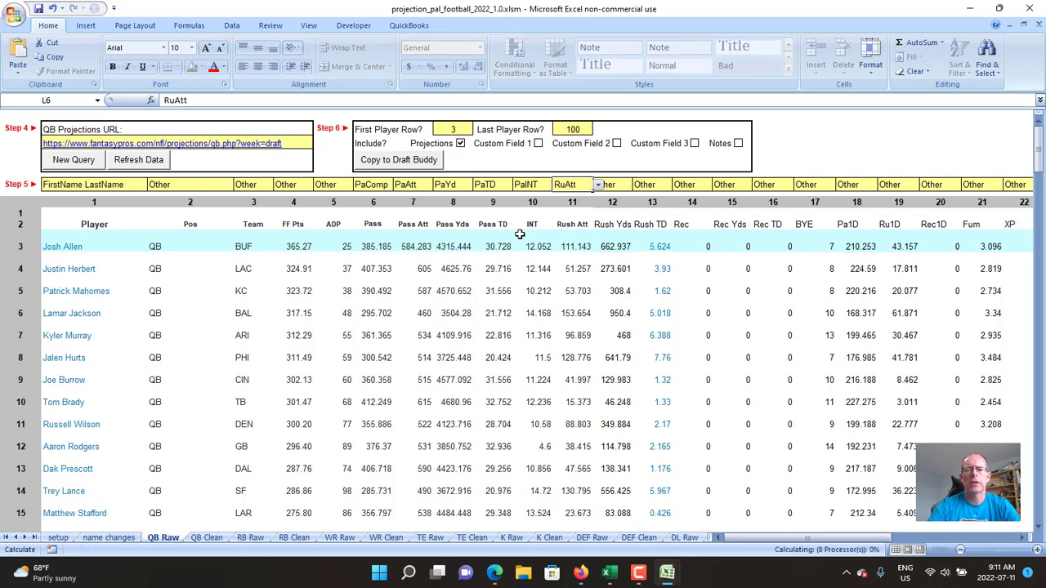
key(Tab)
text(RuYd)
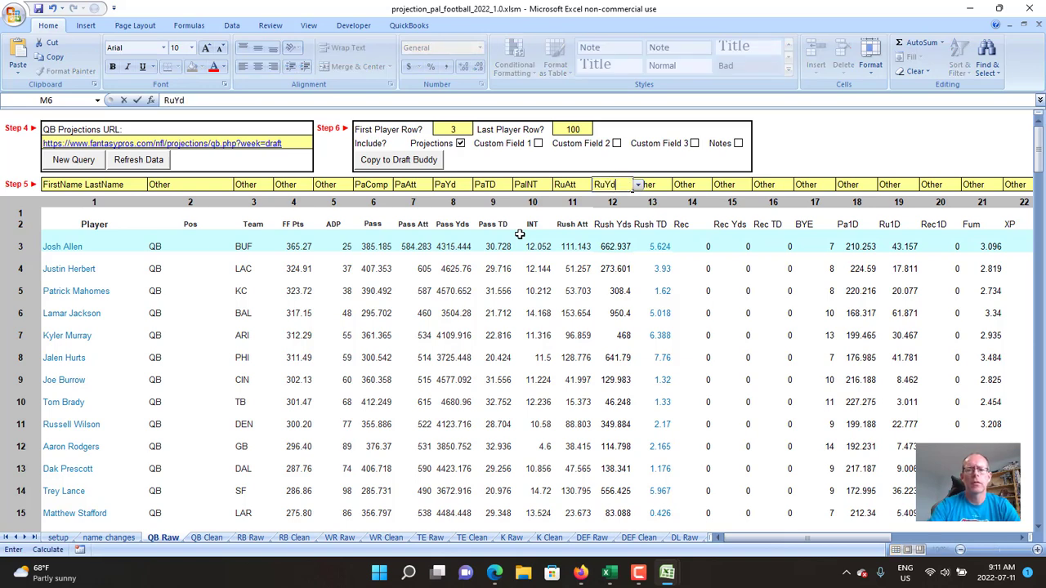
key(Tab)
text(RuTD)
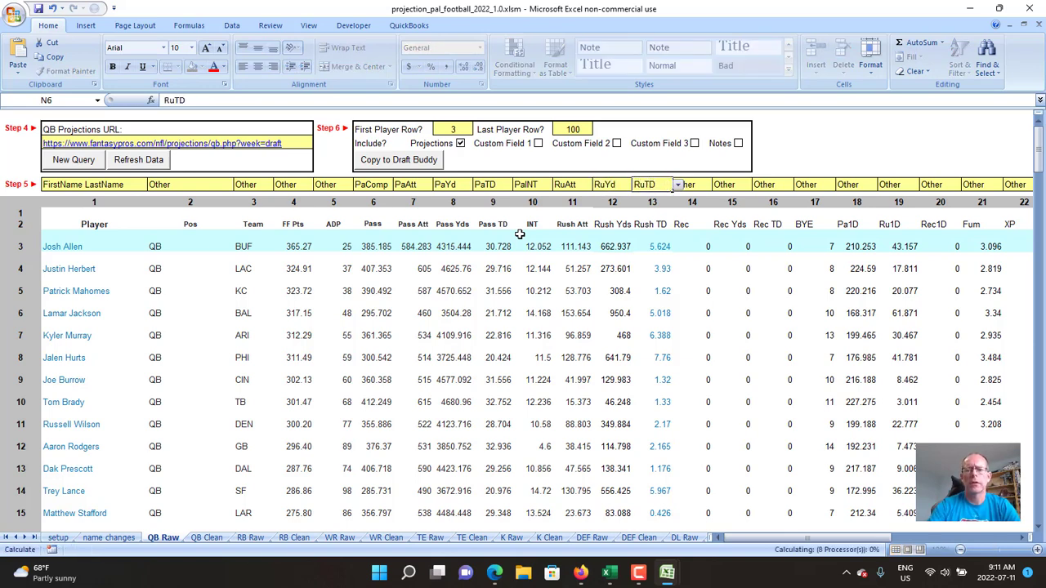
key(Tab)
text(R)
key(Tab)
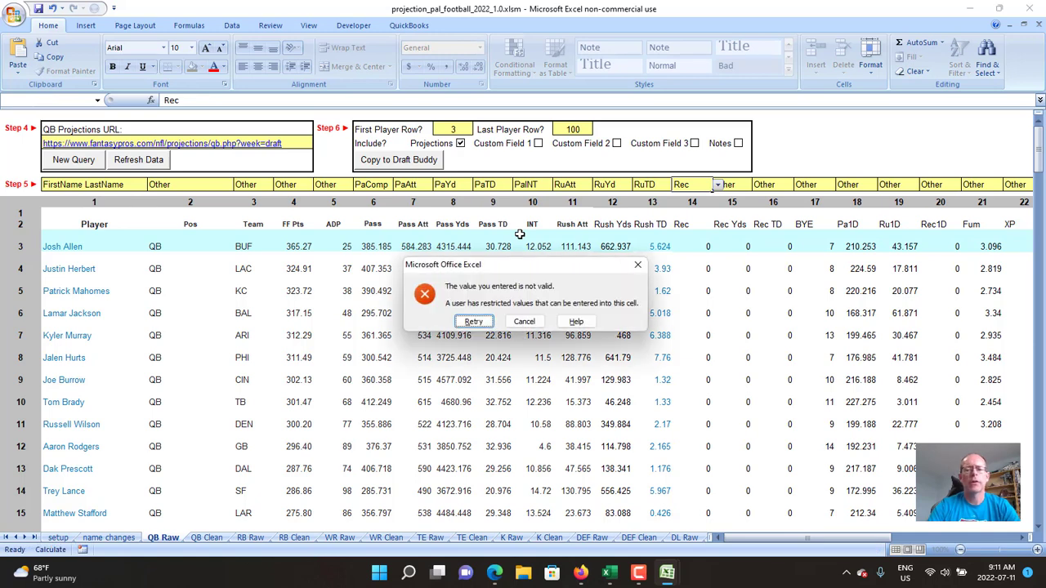
key(Escape)
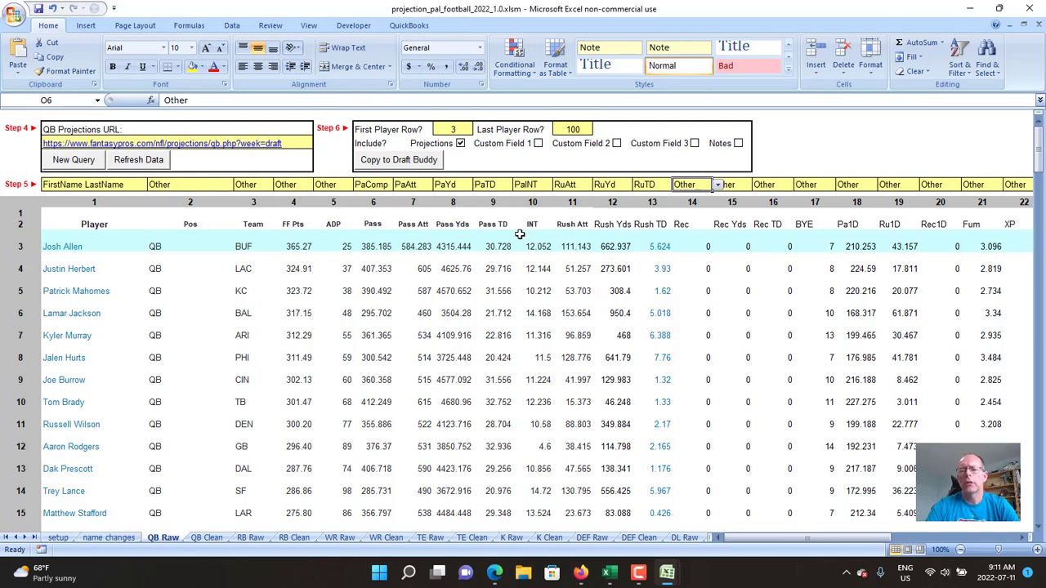
Set the Step 5 mapping field for the passing first downs column Pa1D, S6, to Custom 1
key(Right)
key(Right)
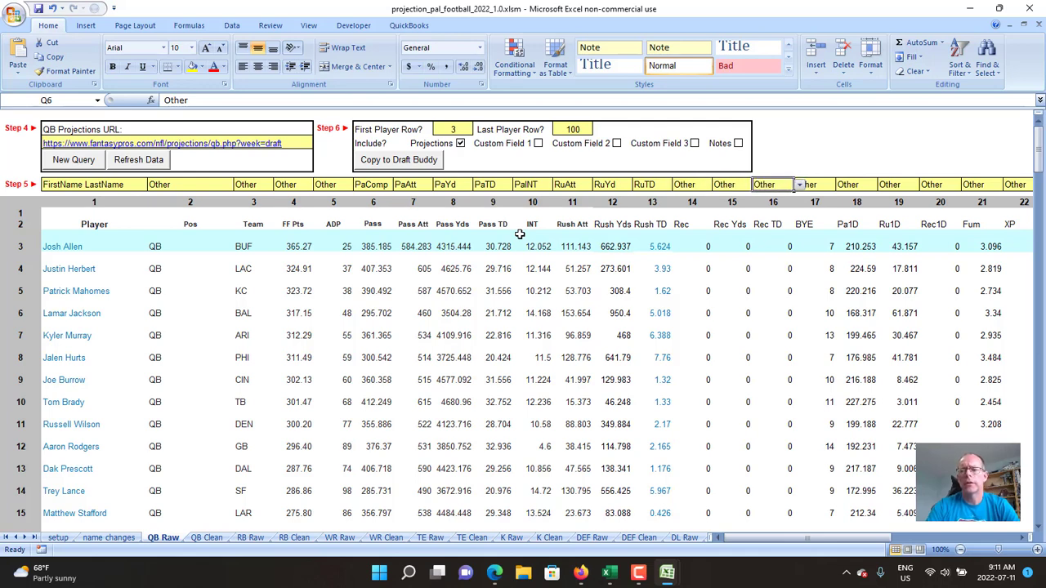
key(Right)
key(Right)
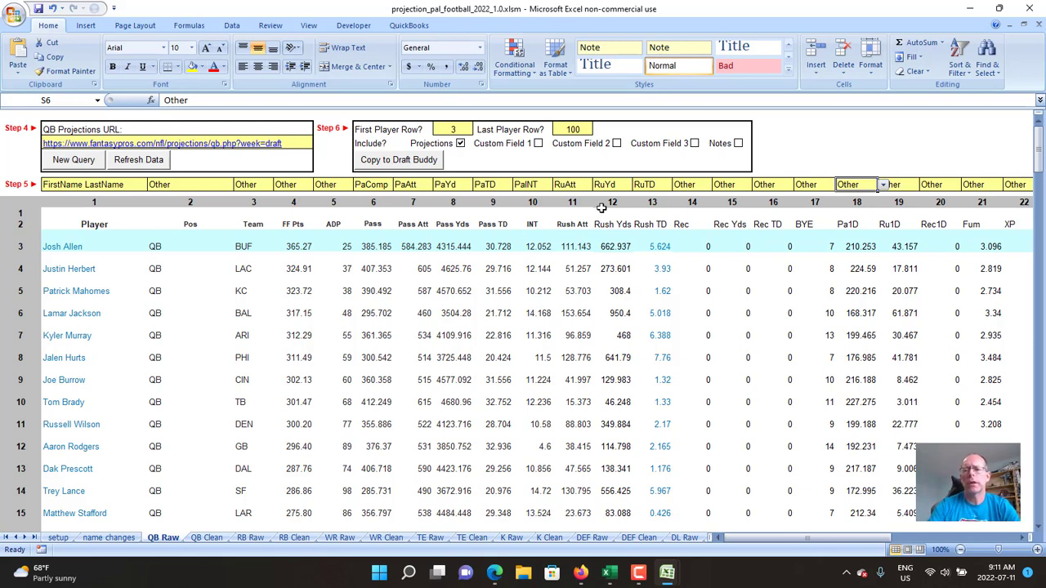
click(882, 187)
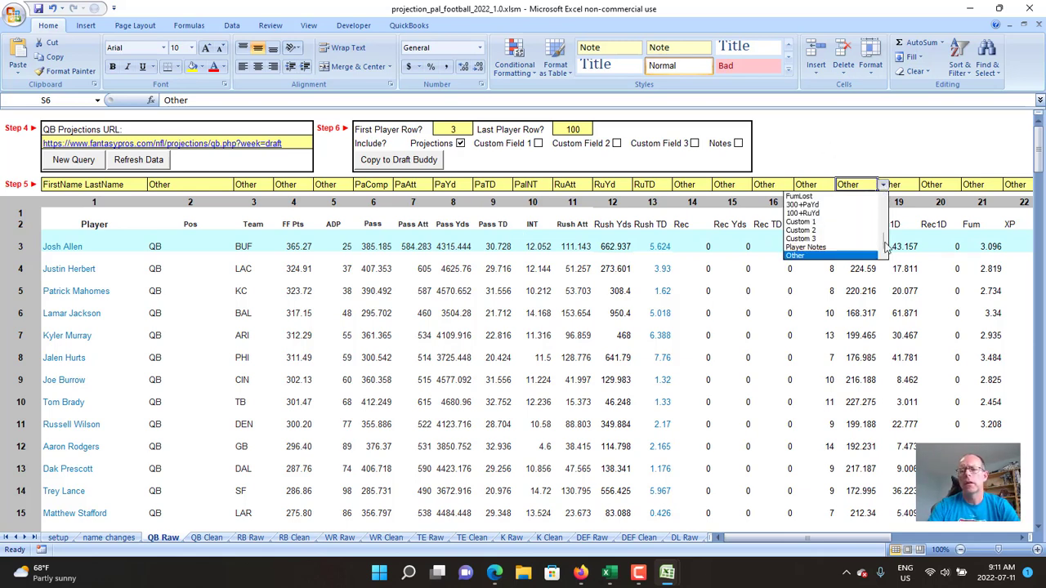
click(848, 223)
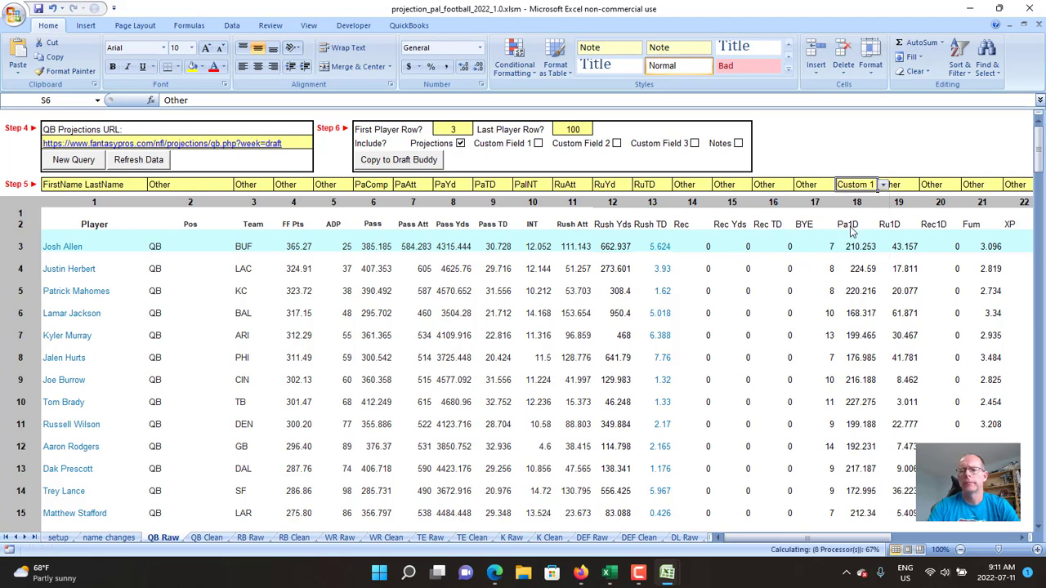
Set the Step 5 mapping field for the rushing first downs column Ru1D, T6, to Custom 2
click(900, 184)
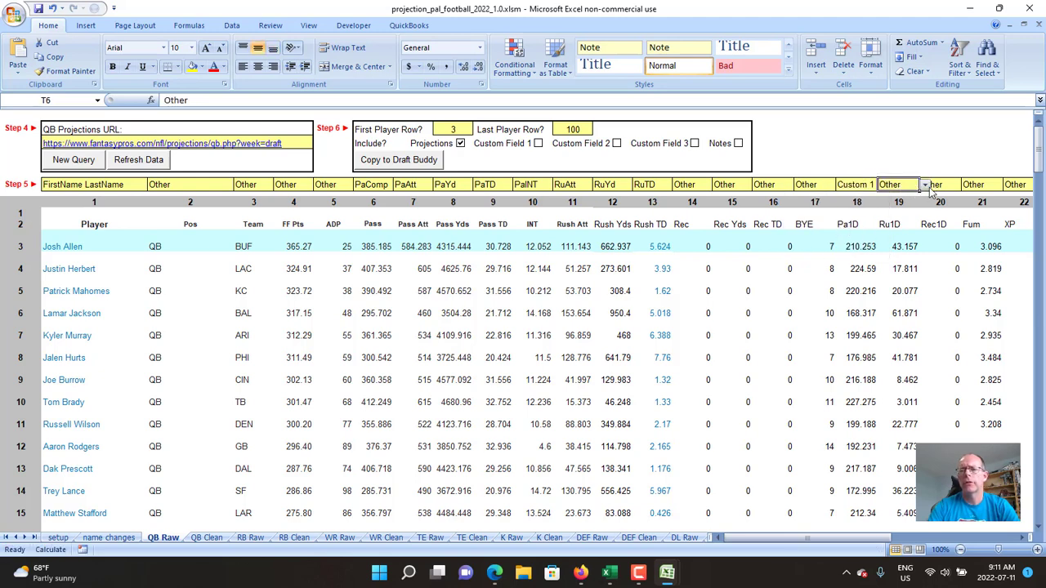
click(926, 185)
click(895, 246)
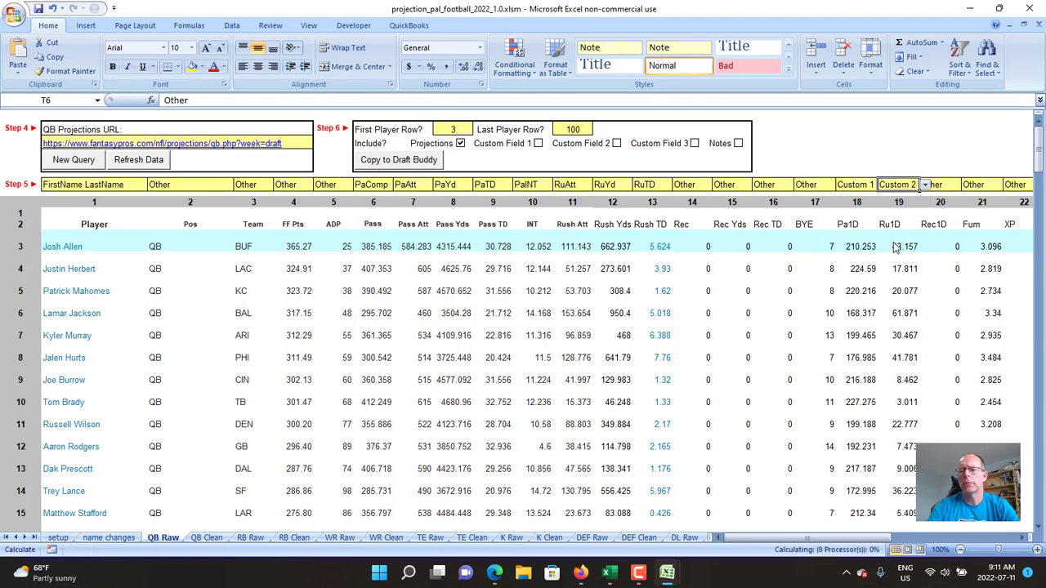
click(929, 244)
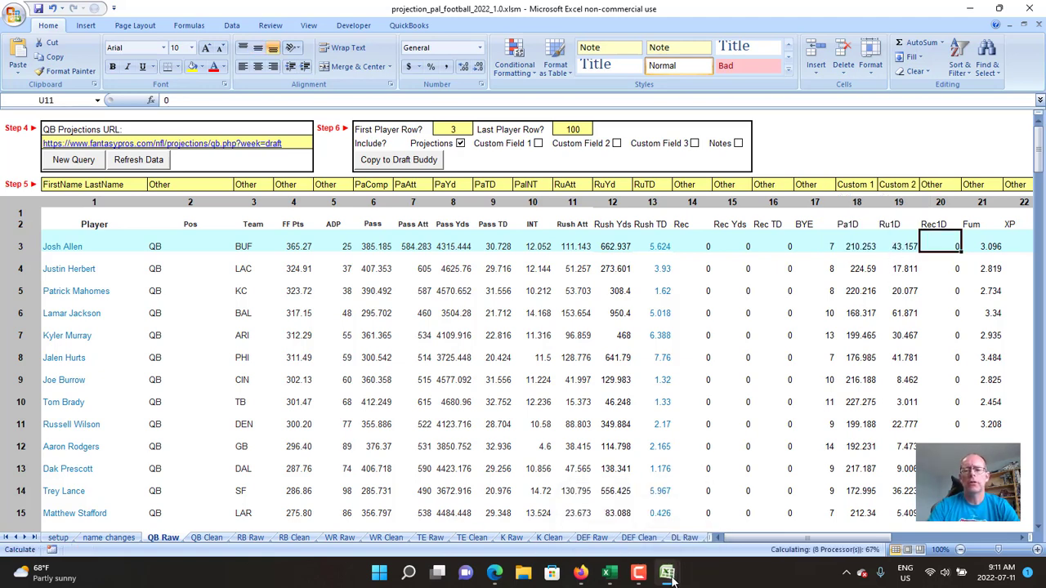
Check the Custom Fields columns on the QB sheet of dbl_2022_sfb12.xlsm and return to the Projection Pal workbook
mouse_move(670, 578)
click(621, 507)
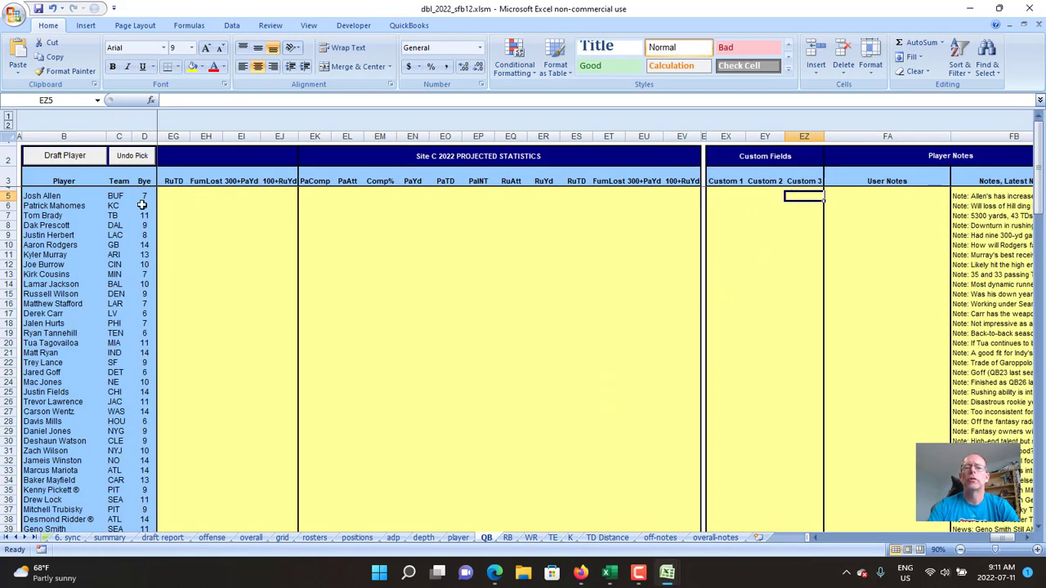
mouse_move(667, 572)
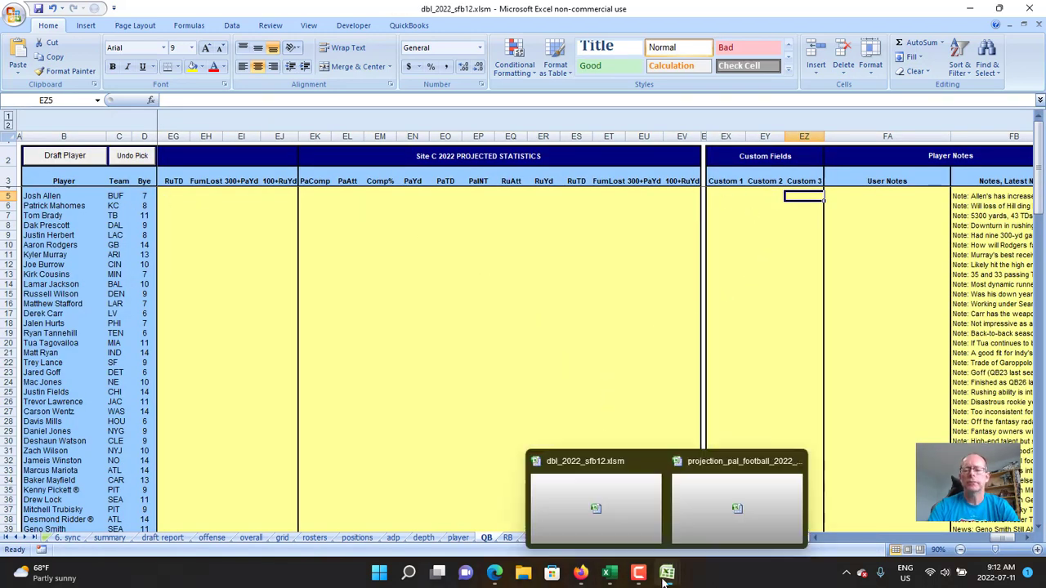
click(732, 489)
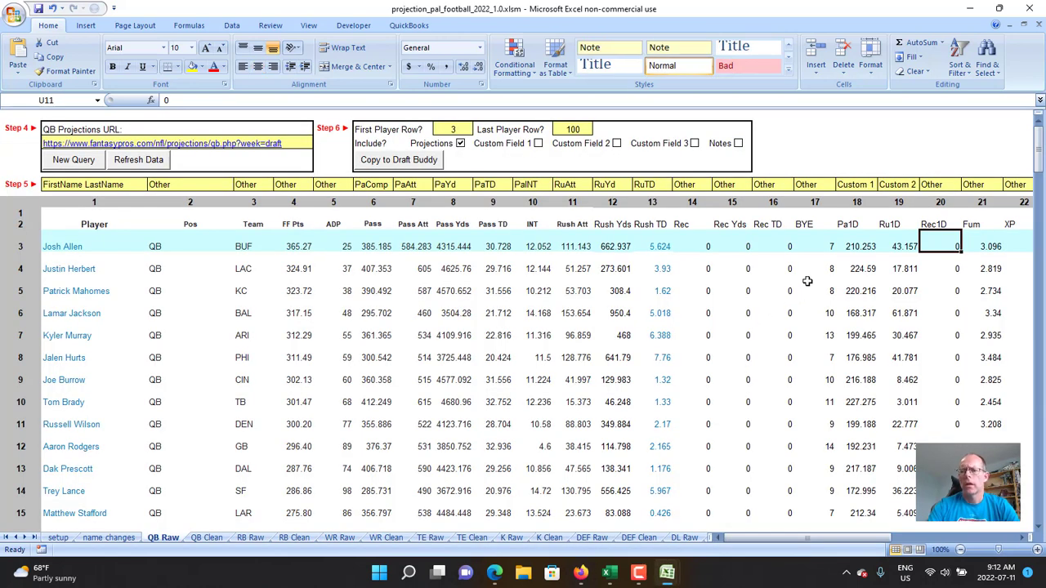
Set the Step 5 mapping field for the Fum column, V6, to FumLost
click(932, 185)
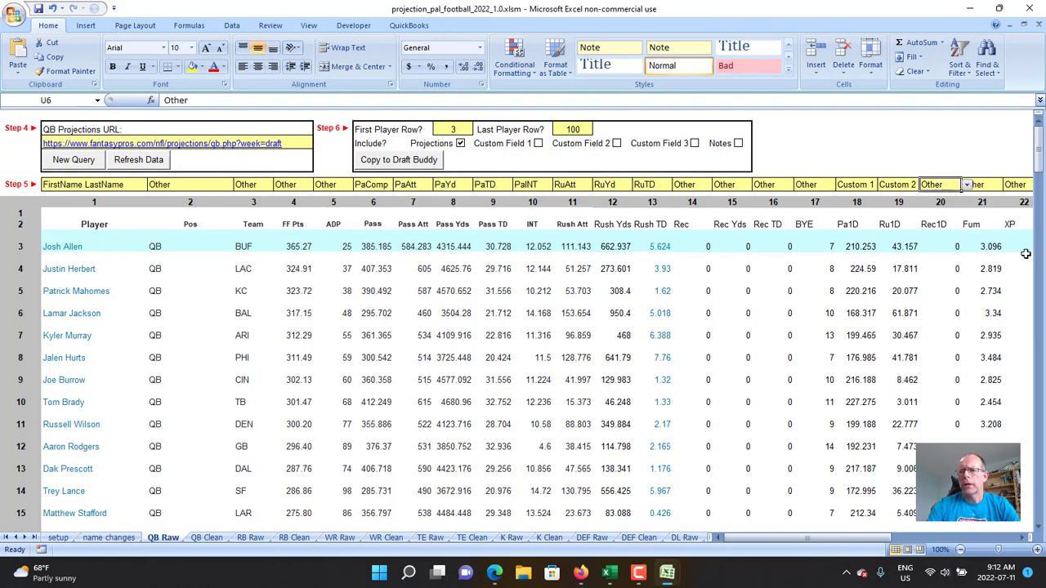
key(Right)
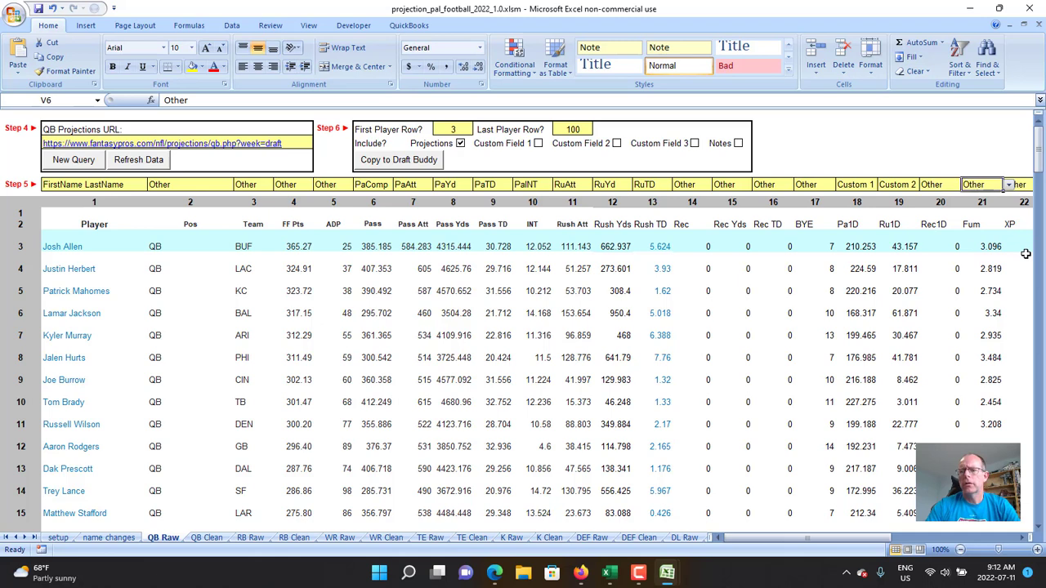
text(Fum)
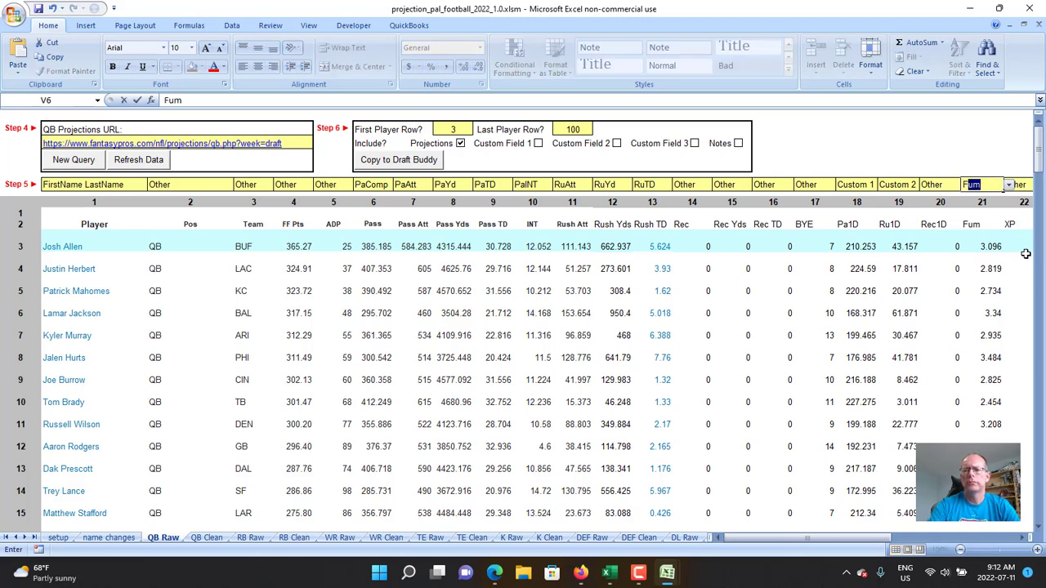
click(1010, 189)
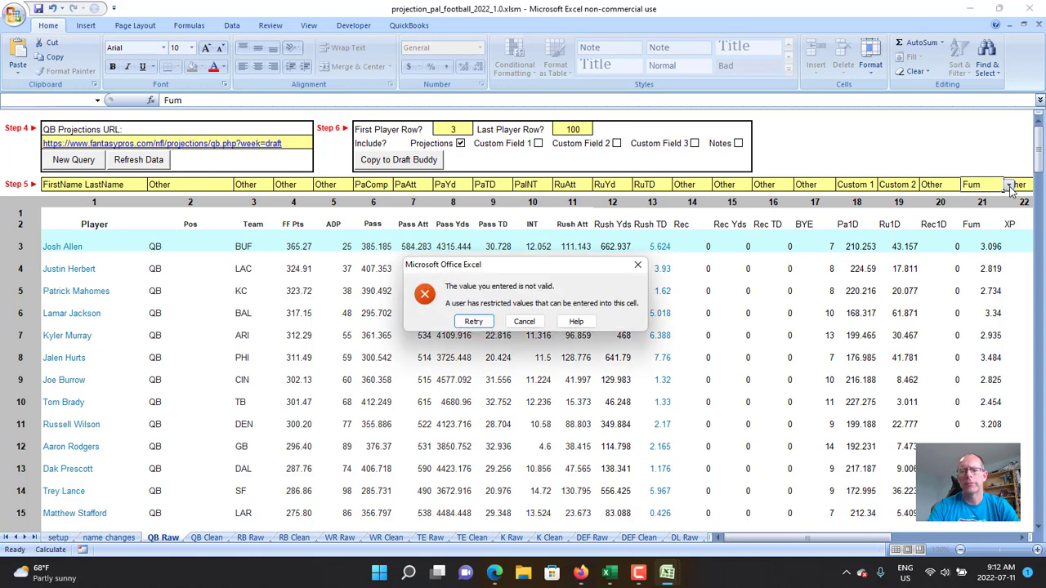
key(Escape)
click(1010, 187)
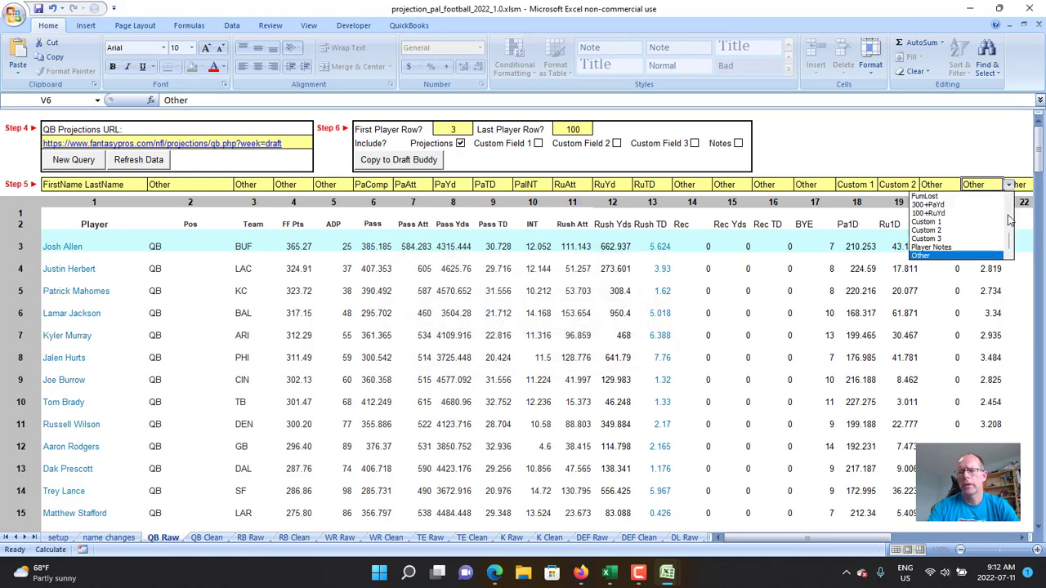
click(977, 197)
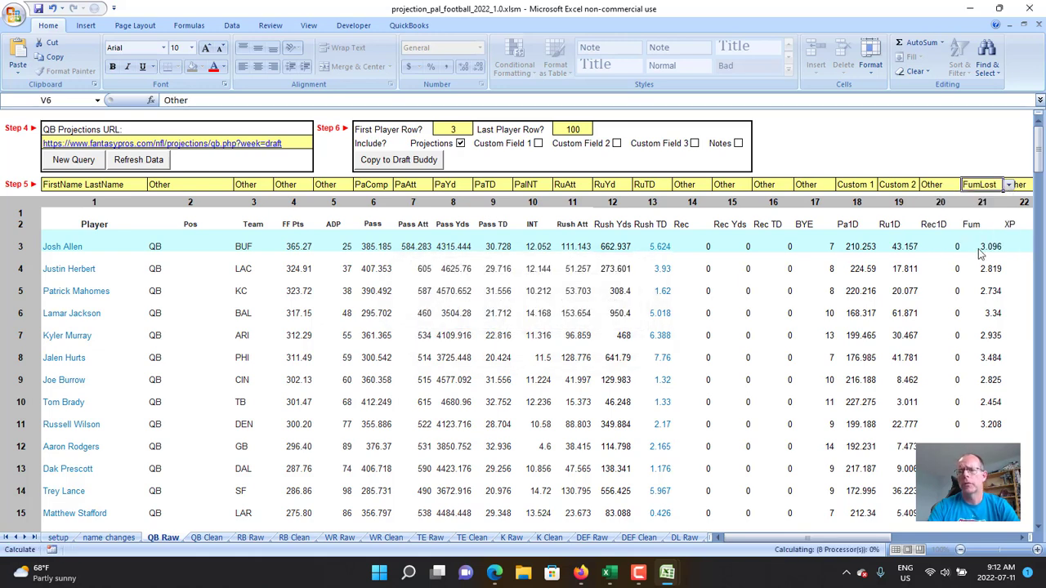
Review the Step 5 mapping fields of the remaining columns such as XP, FG, Health, BYE and Rec TD
key(Right)
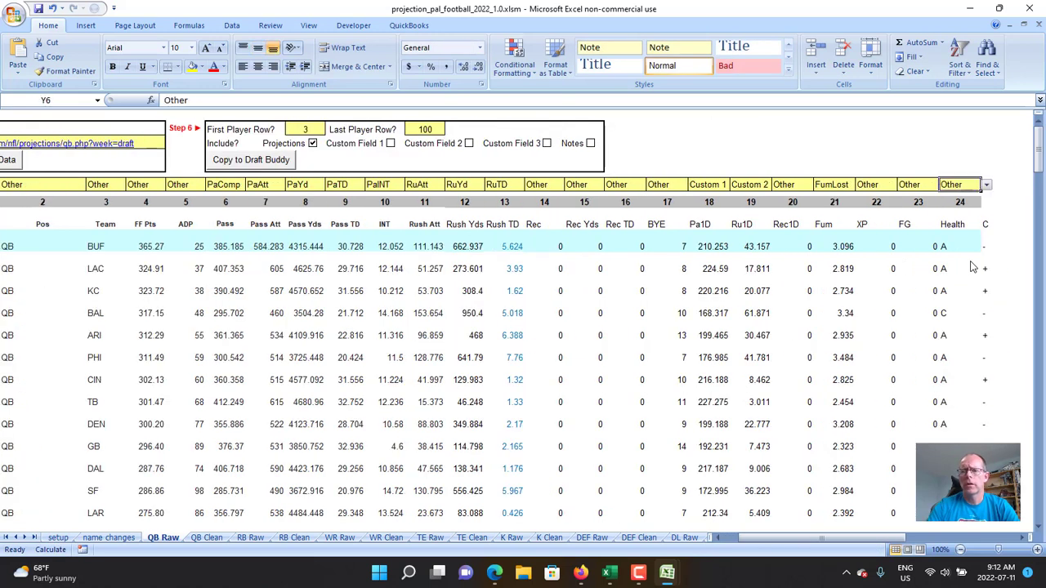
key(Right)
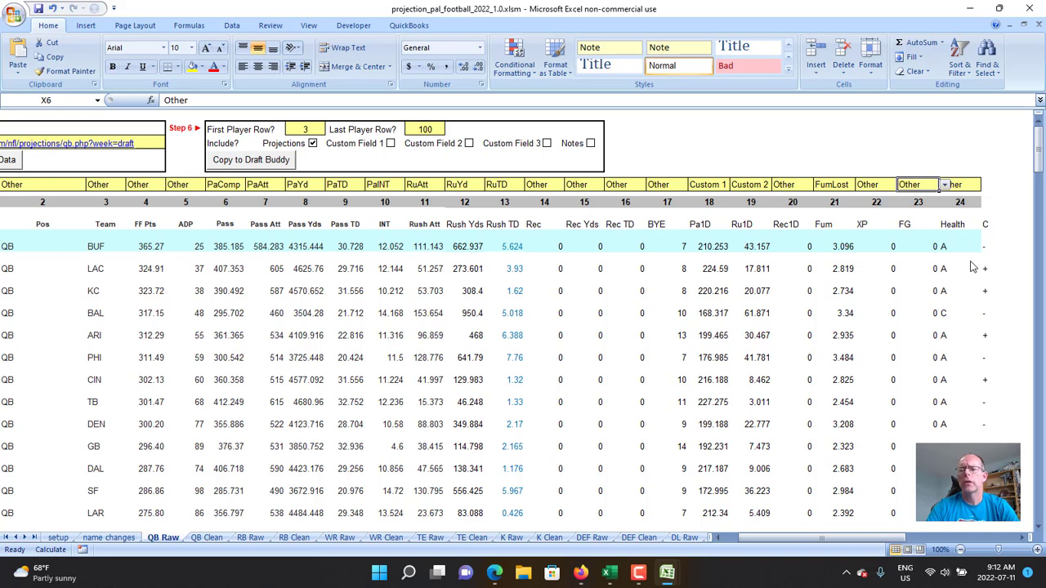
key(Left)
key(Left)
key(Left)
key(Left)
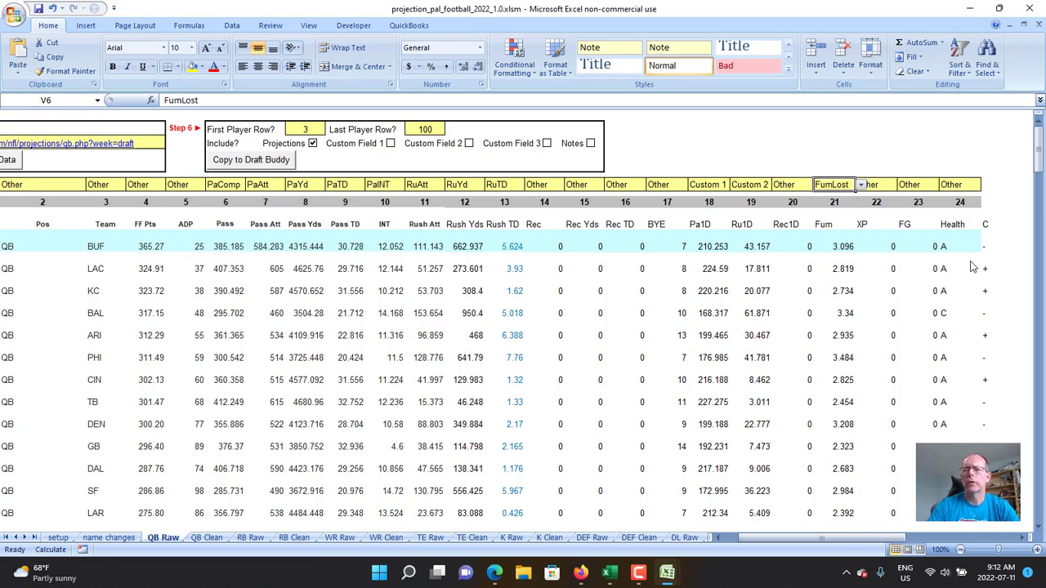
key(Left)
key(Left)
key(Left)
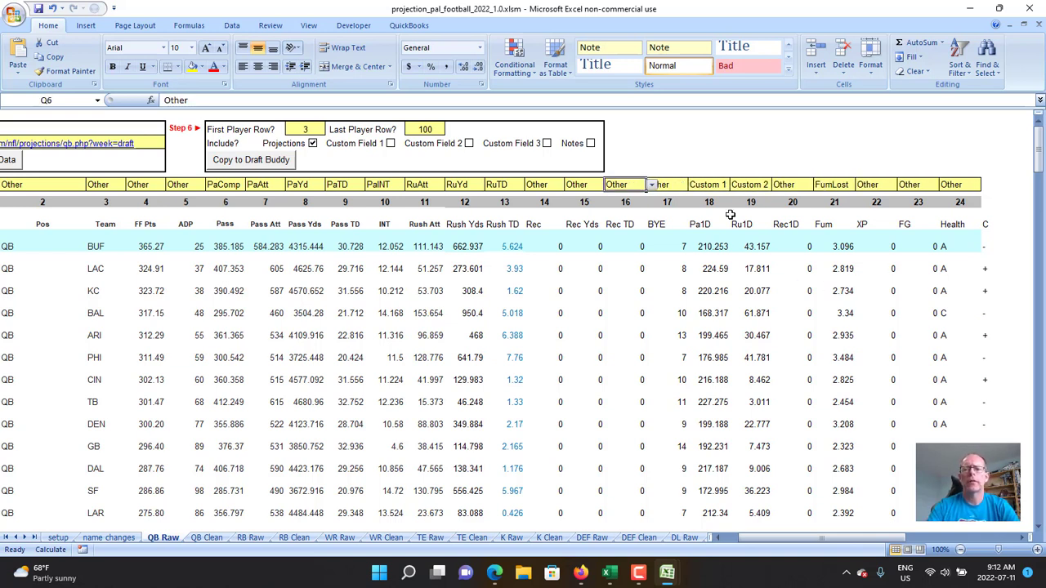
Open the QB Clean sheet to review the mapped quarterback projections
drag(756, 540, 735, 538)
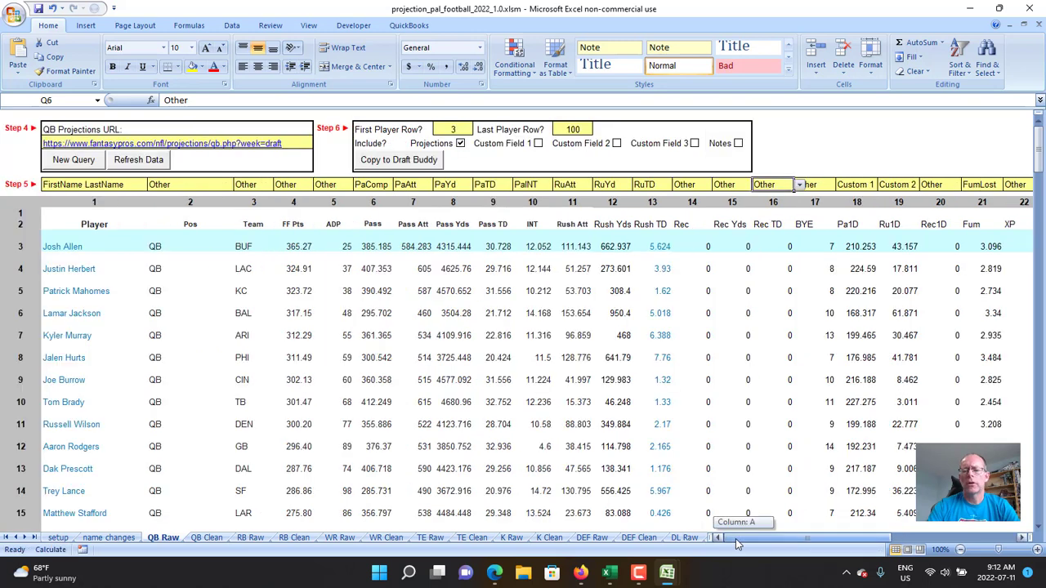
click(90, 225)
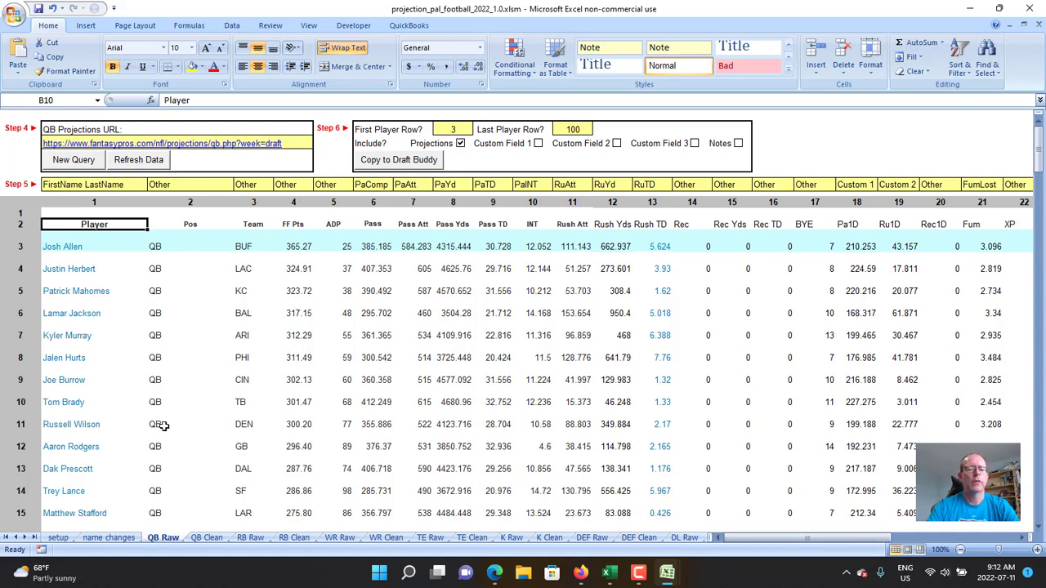
click(207, 537)
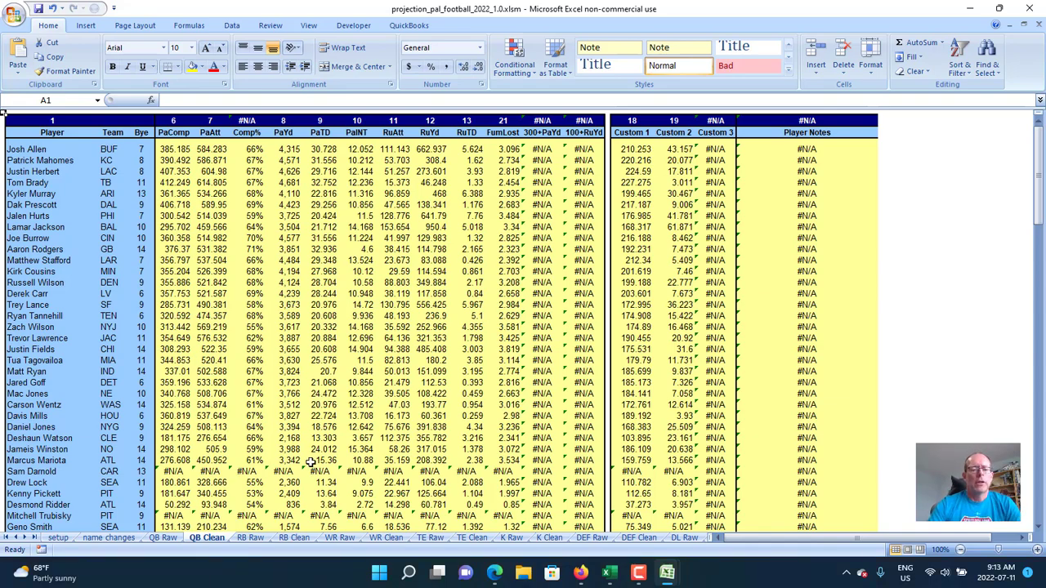
Examine the QB Clean sheet for players with #N/A projections, checking the lookup cells for Sam Darnold and Mitchell Trubisky
scroll(274, 380, down, 6)
scroll(278, 386, up, 7)
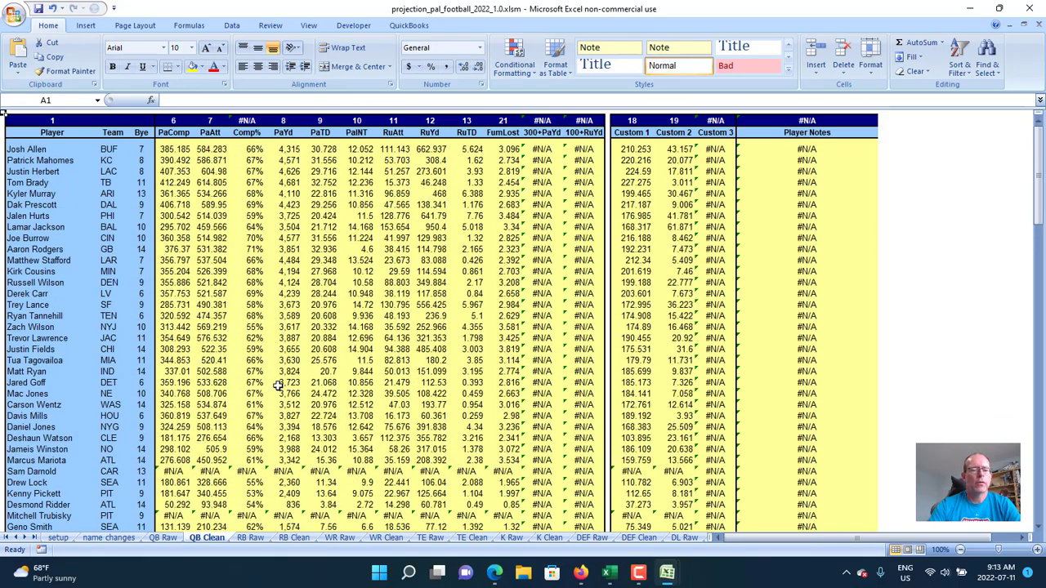
scroll(309, 454, down, 1)
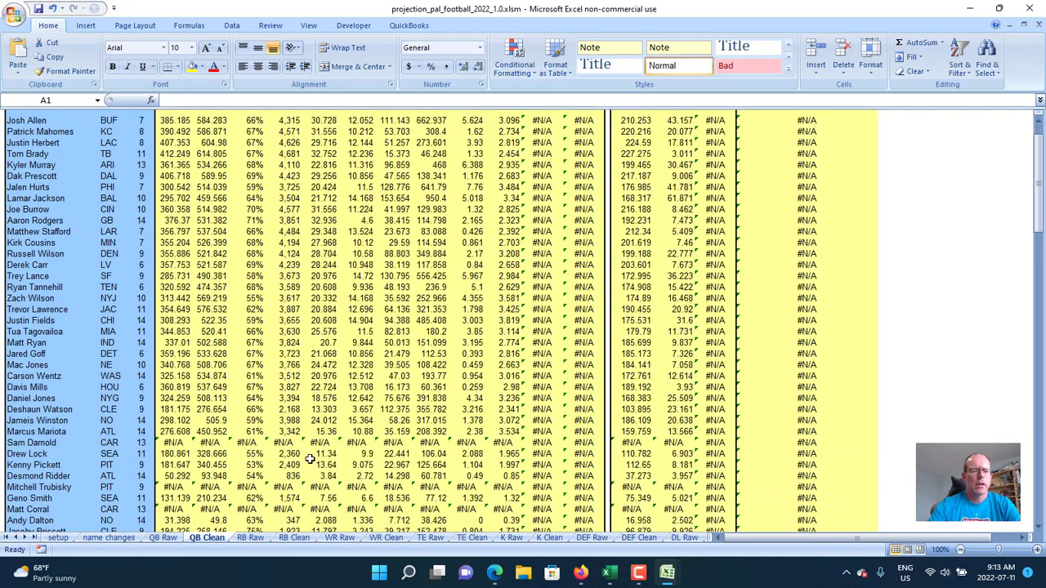
click(172, 442)
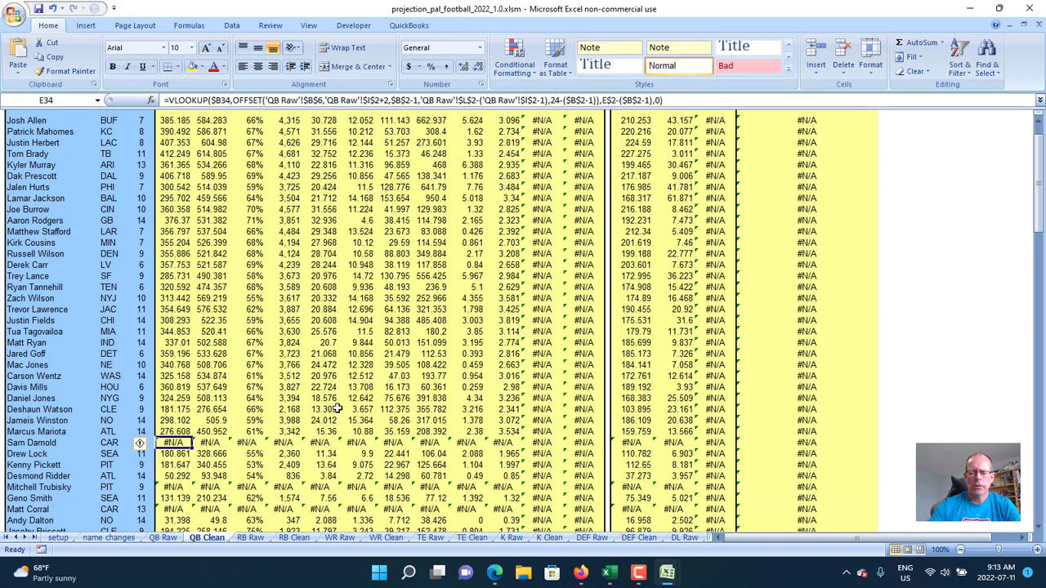
key(Down)
key(Down)
key(Down)
key(Down)
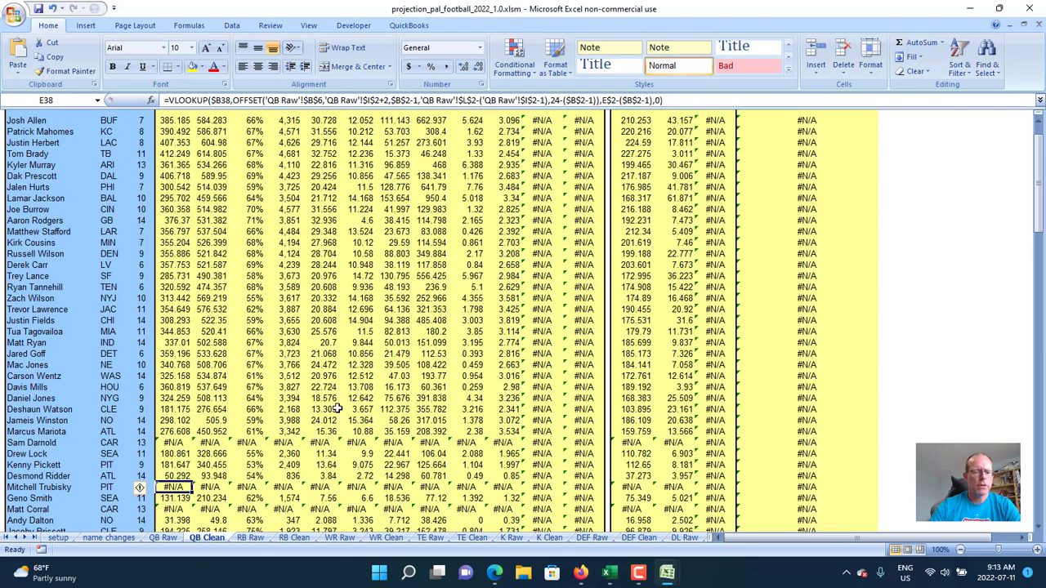
Look through the player names on the QB Raw sheet for quarterbacks that return #N/A on the clean sheet
click(162, 538)
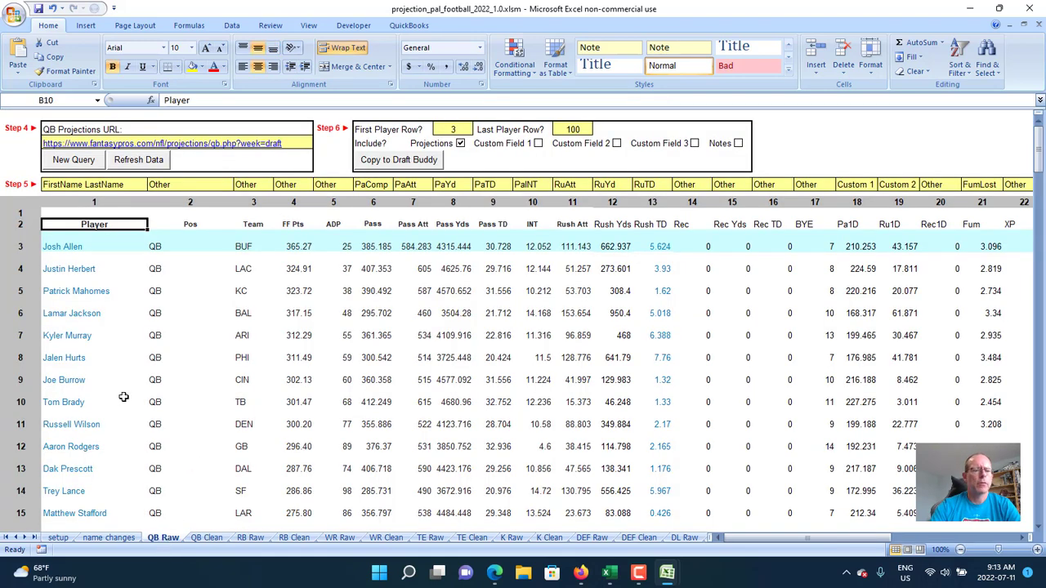
scroll(133, 390, down, 4)
scroll(154, 390, down, 4)
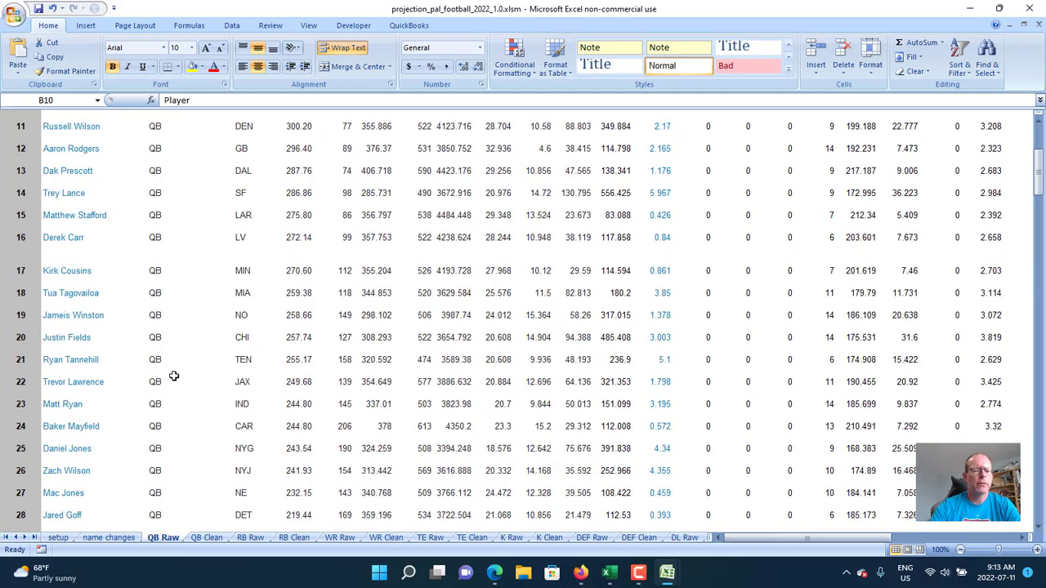
scroll(173, 376, down, 2)
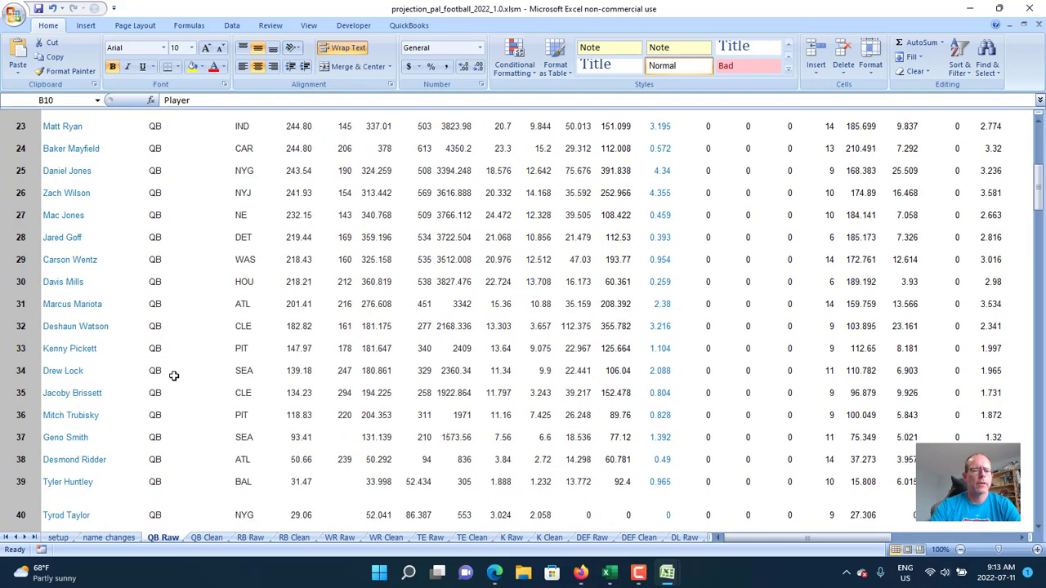
scroll(174, 376, down, 7)
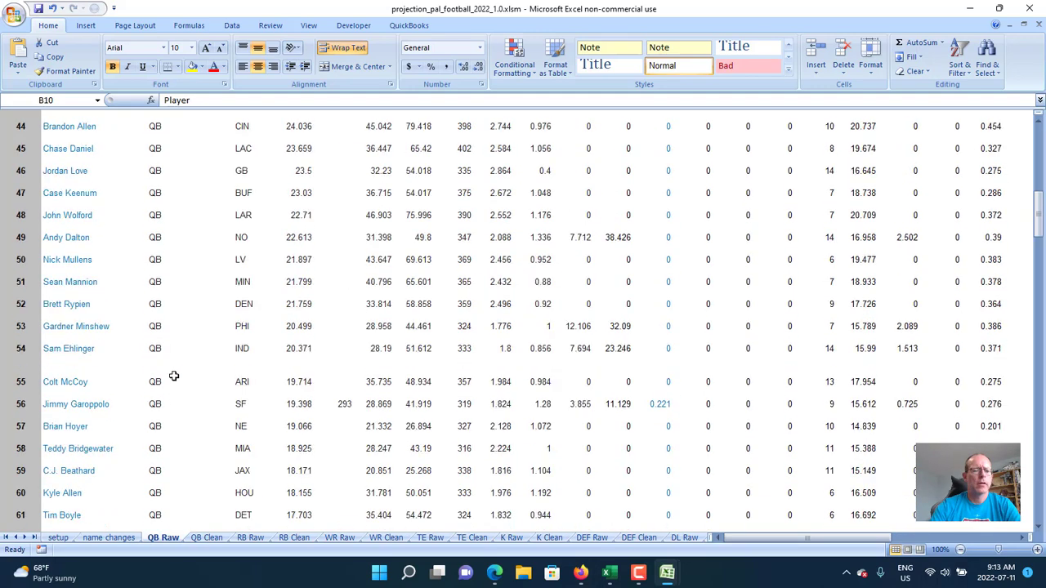
scroll(174, 376, down, 3)
scroll(174, 375, up, 3)
scroll(174, 376, up, 4)
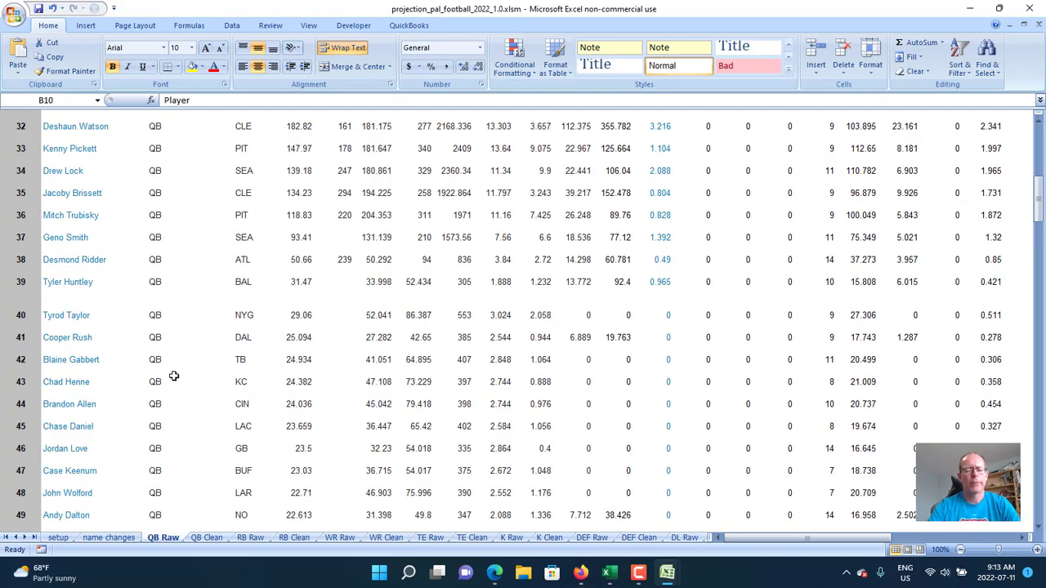
Find "trubi" on the QB Raw sheet and change the matching player's name to Mitchell Trubisky
key(ctrl+f)
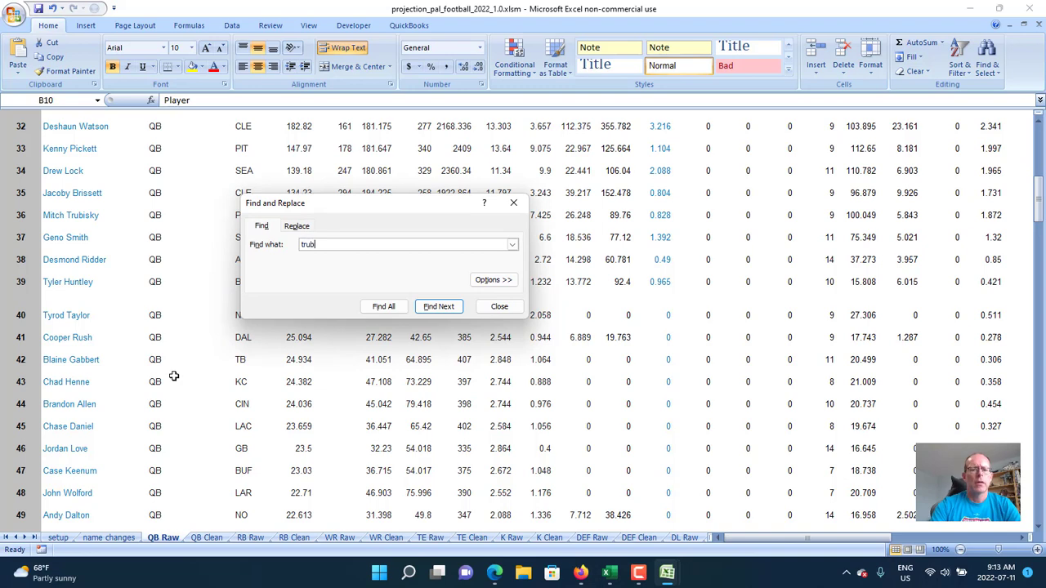
text(trubi)
key(Return)
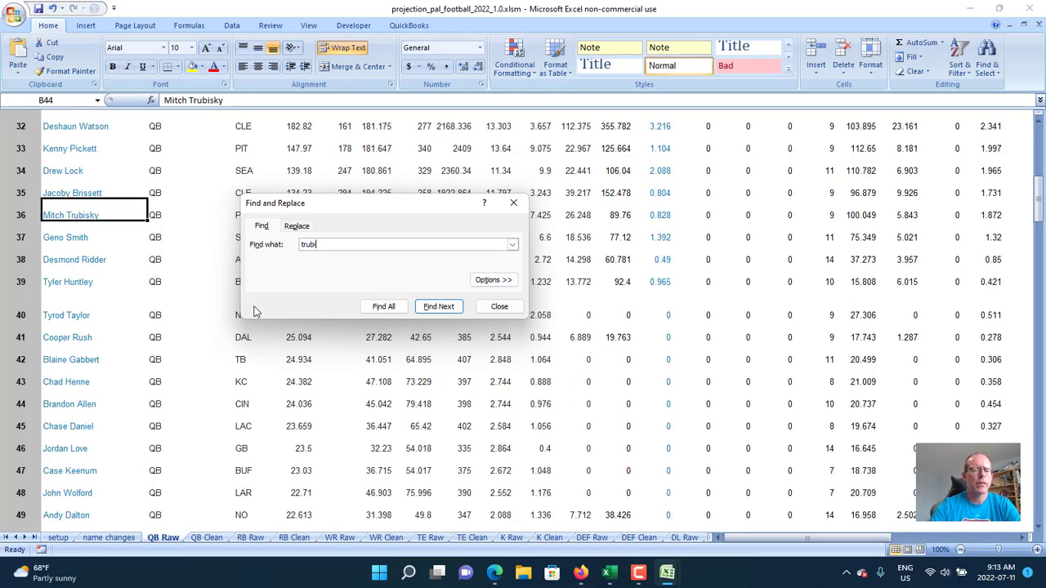
key(Escape)
click(187, 100)
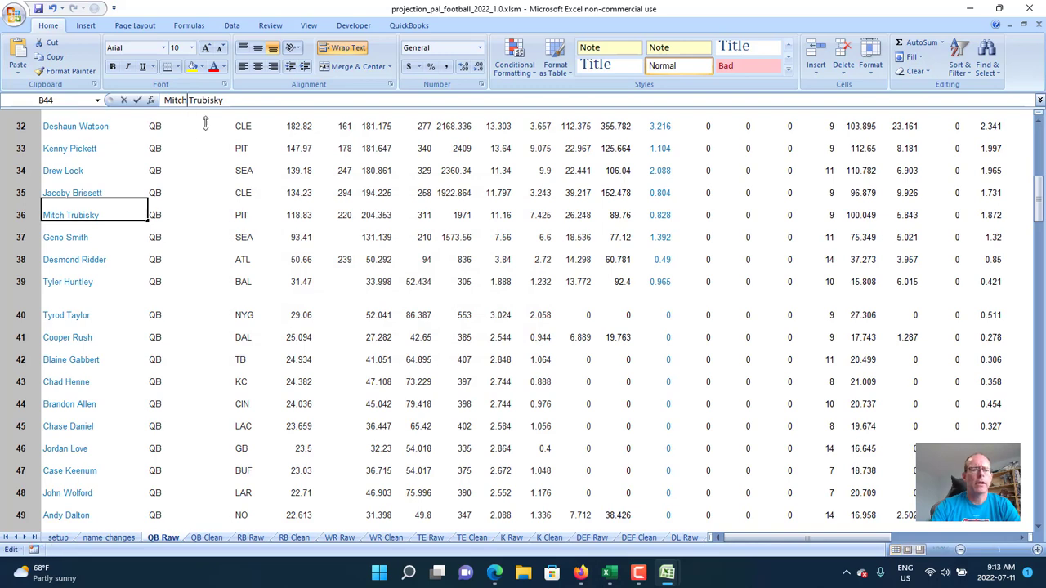
text(ell)
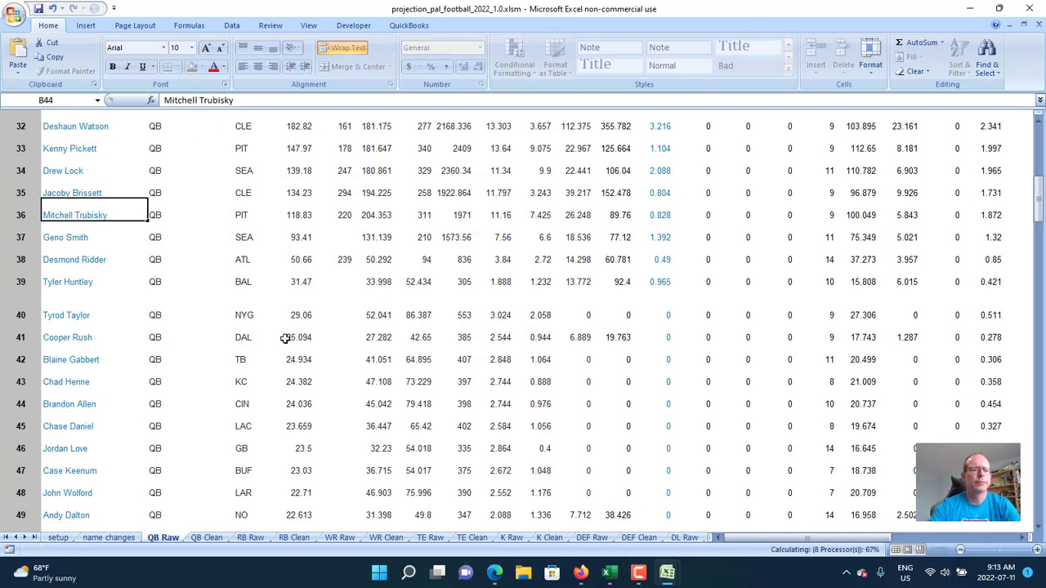
key(Return)
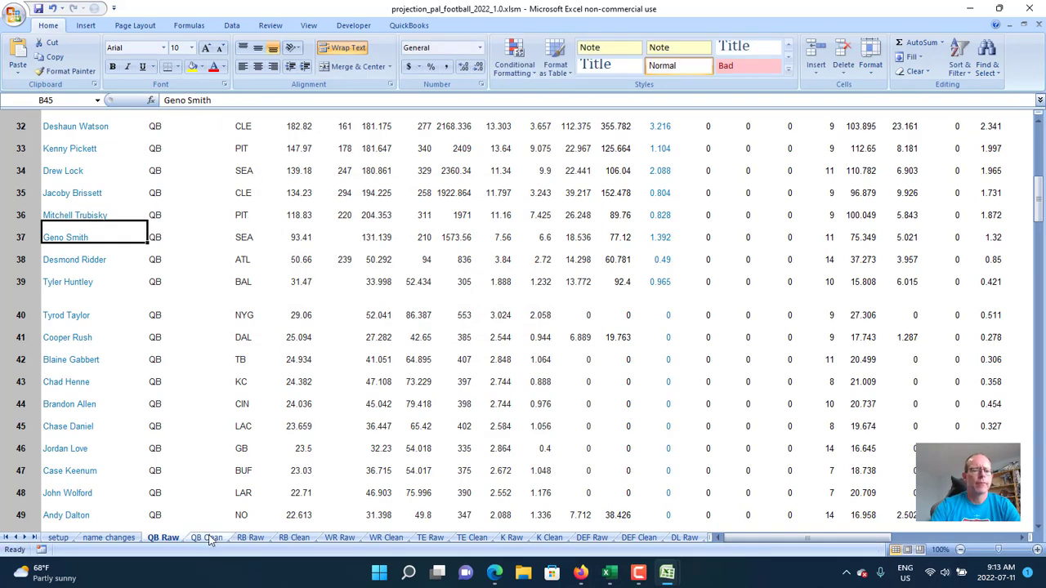
Check Mitchell Trubisky's row on the QB Clean sheet and inspect the other #N/A players, including Matt Corral and Taylor Heinicke
click(209, 538)
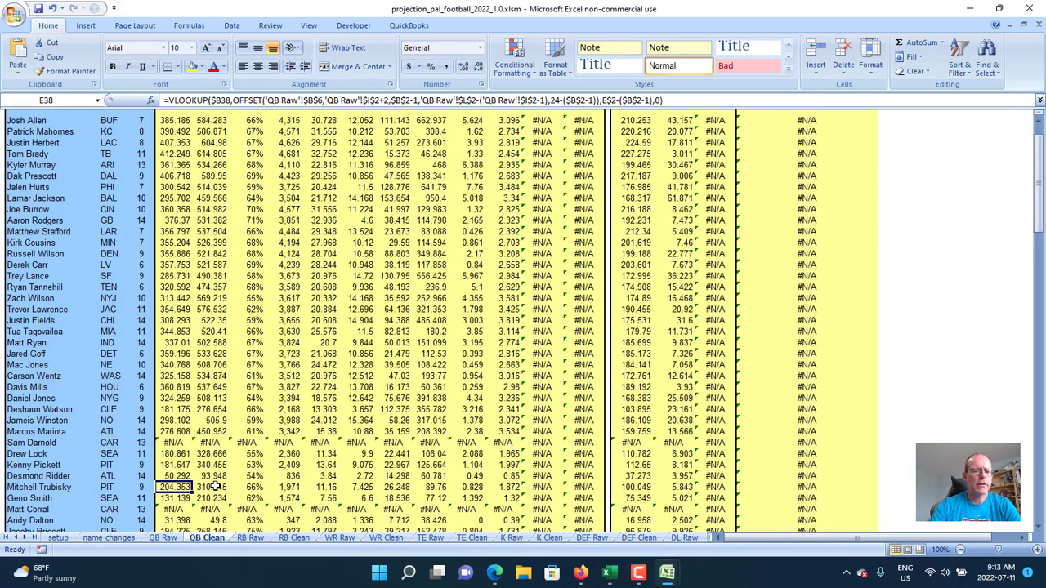
click(184, 508)
scroll(231, 445, down, 4)
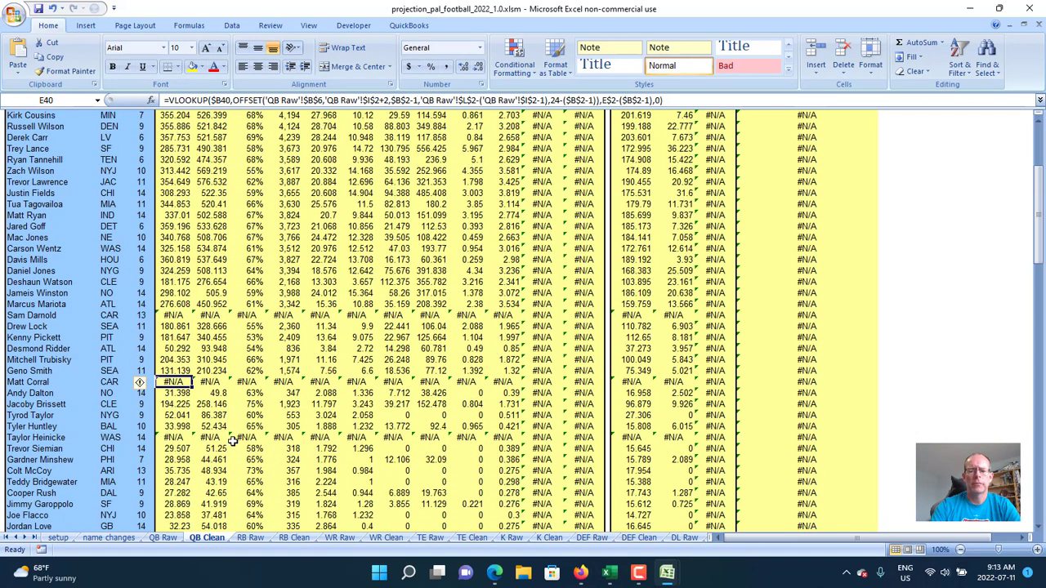
click(184, 437)
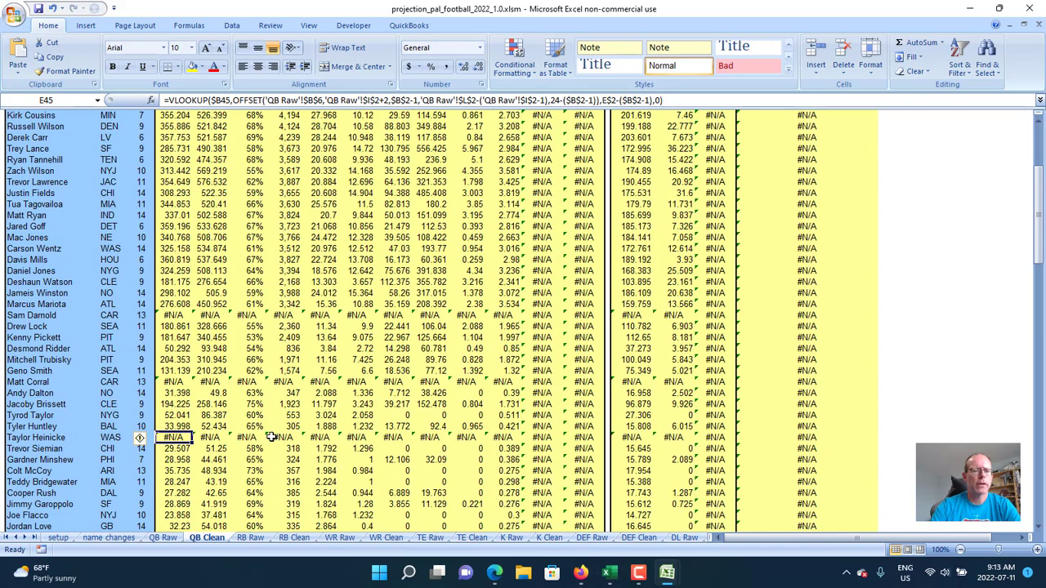
scroll(281, 408, down, 8)
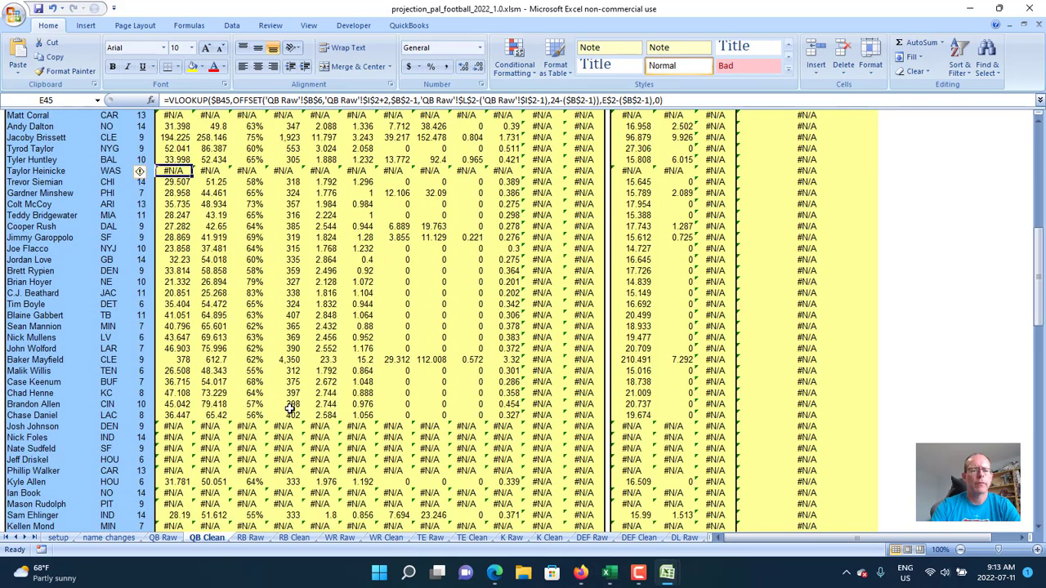
scroll(291, 409, up, 13)
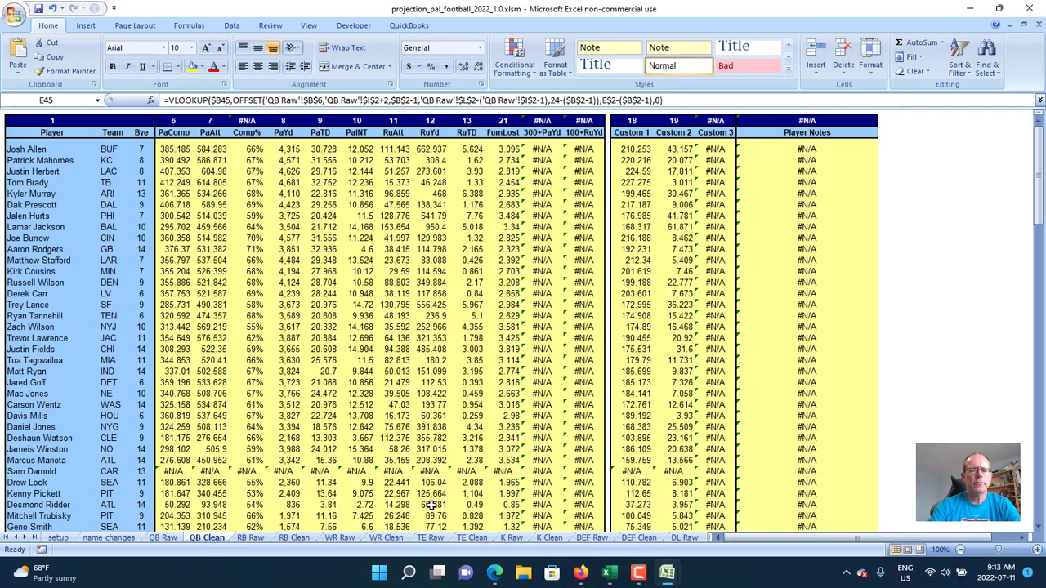
On the QB Raw sheet, include Custom Field 1 and Custom Field 2 with the projections and copy the data to Draft Buddy
click(163, 538)
scroll(342, 337, up, 8)
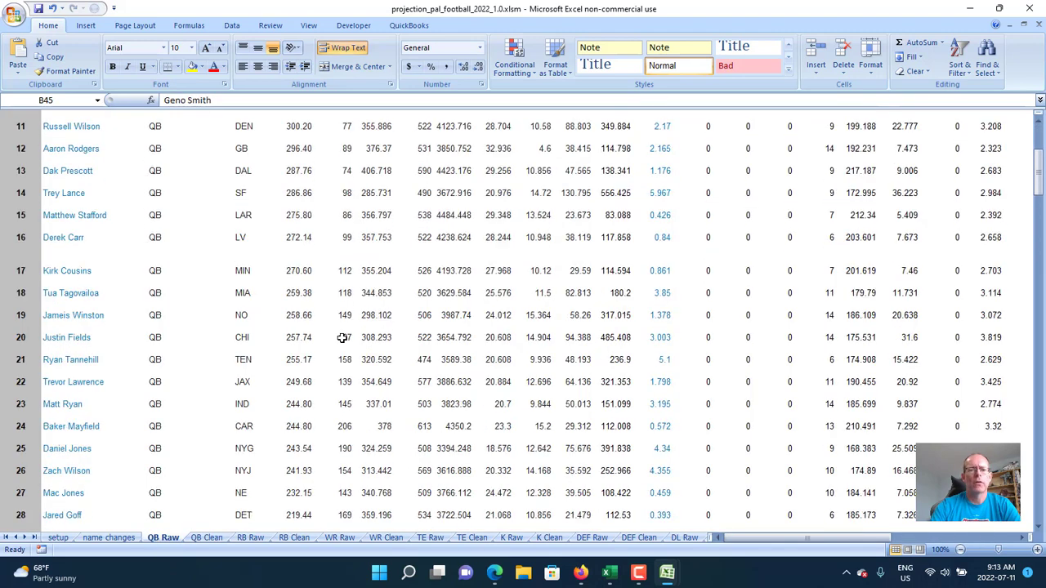
scroll(343, 338, up, 4)
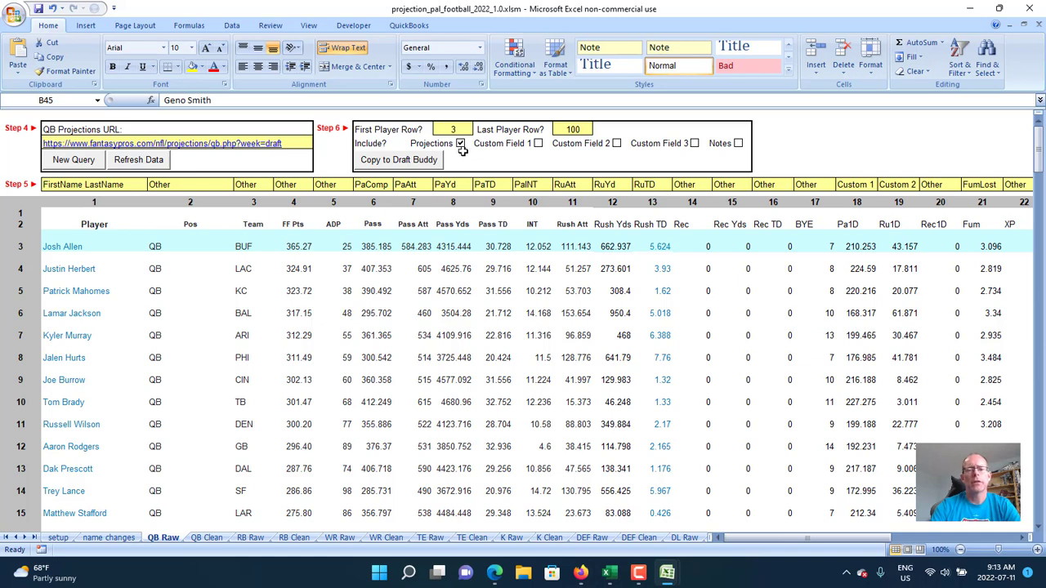
click(537, 144)
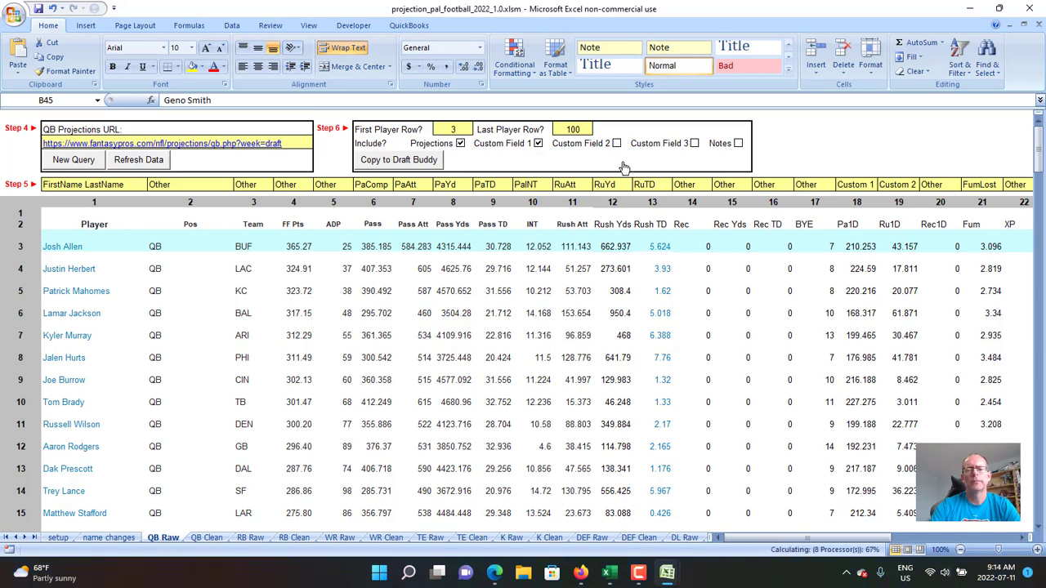
click(616, 144)
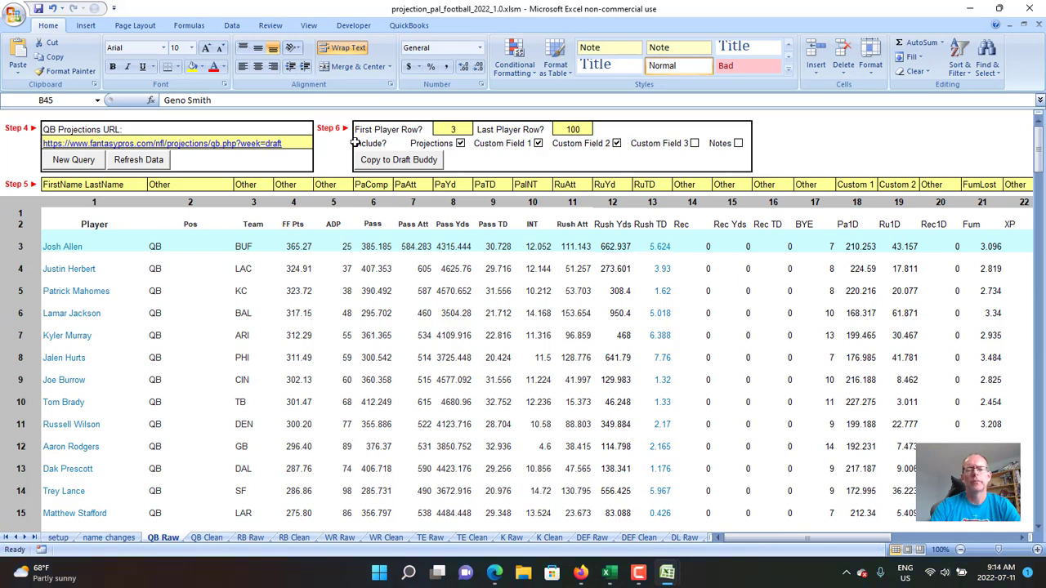
click(401, 162)
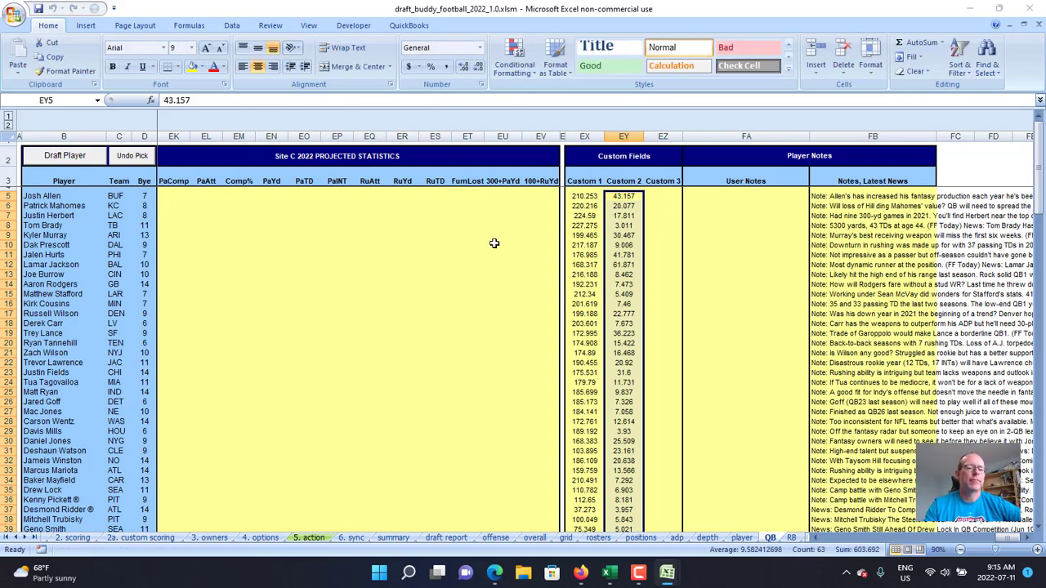
Review the Site B projected statistics on Draft Buddy's QB sheet, and close draft_buddy_football_2022_1.0.xlsm without saving
click(462, 245)
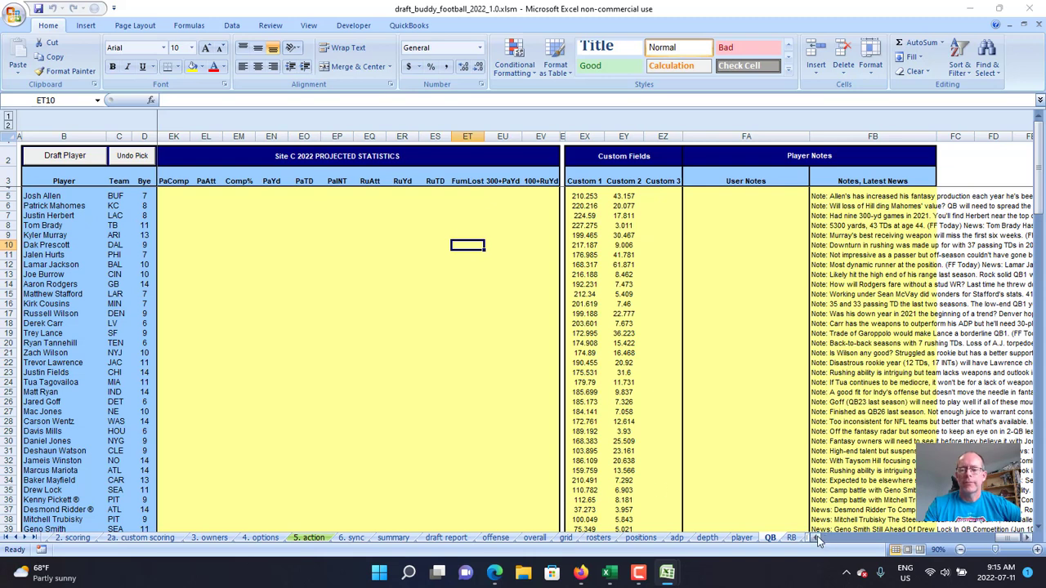
drag(817, 536, 817, 536)
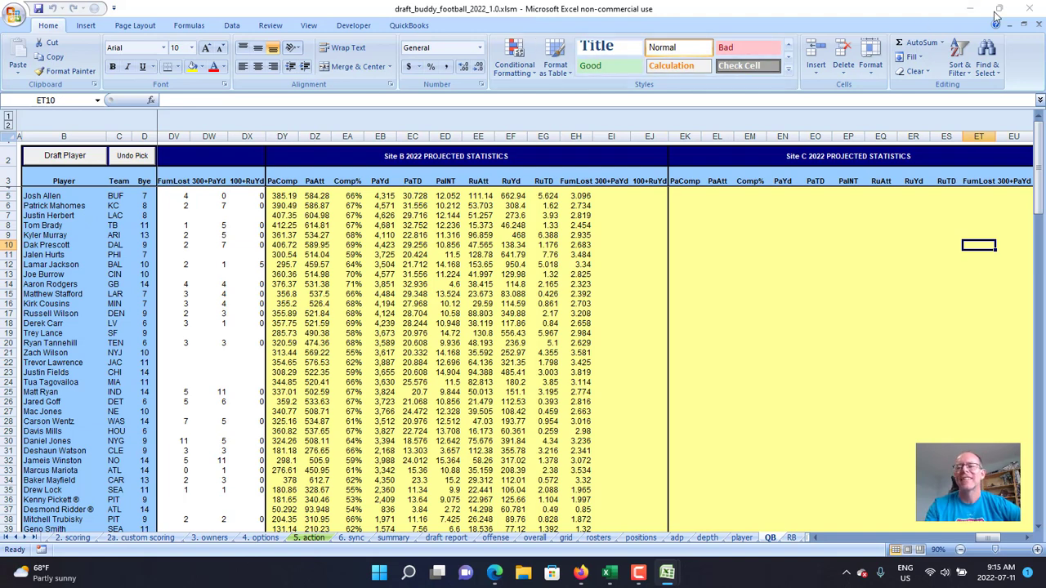
click(1030, 8)
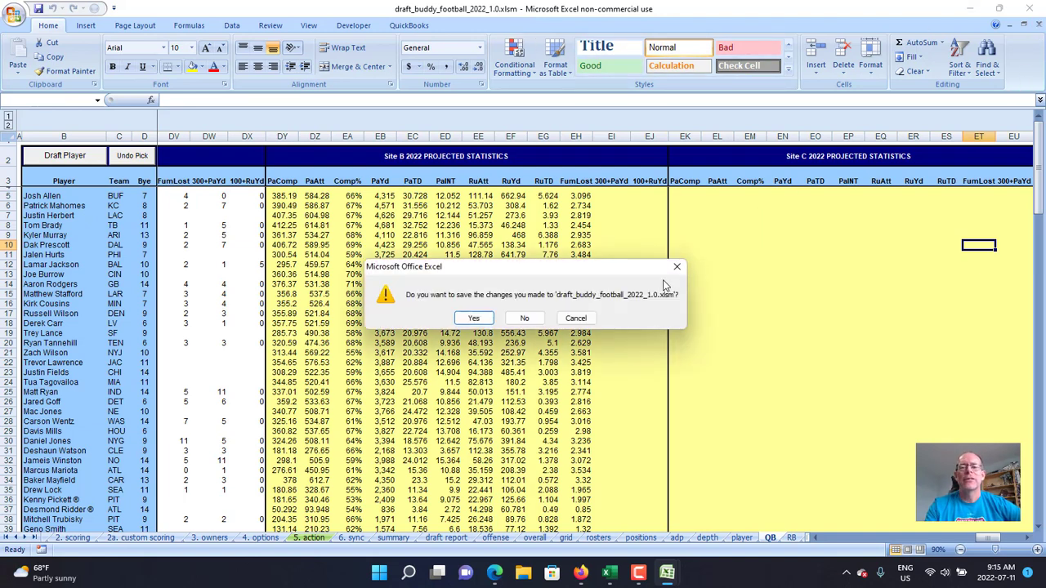
click(527, 318)
click(450, 324)
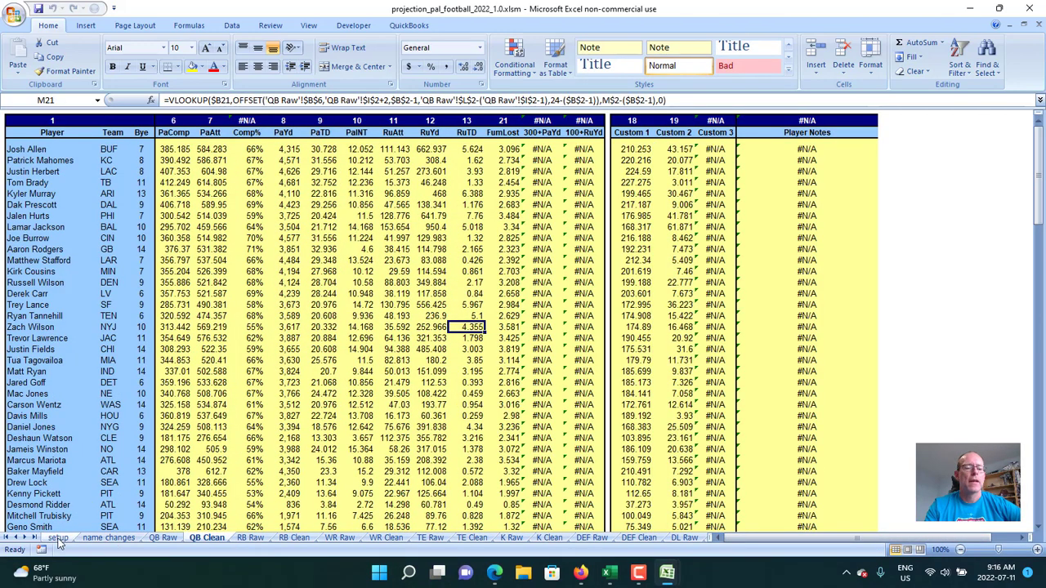
Set the Draft Buddy filename on the setup sheet to db_2022_sfb12.xlsm
click(158, 538)
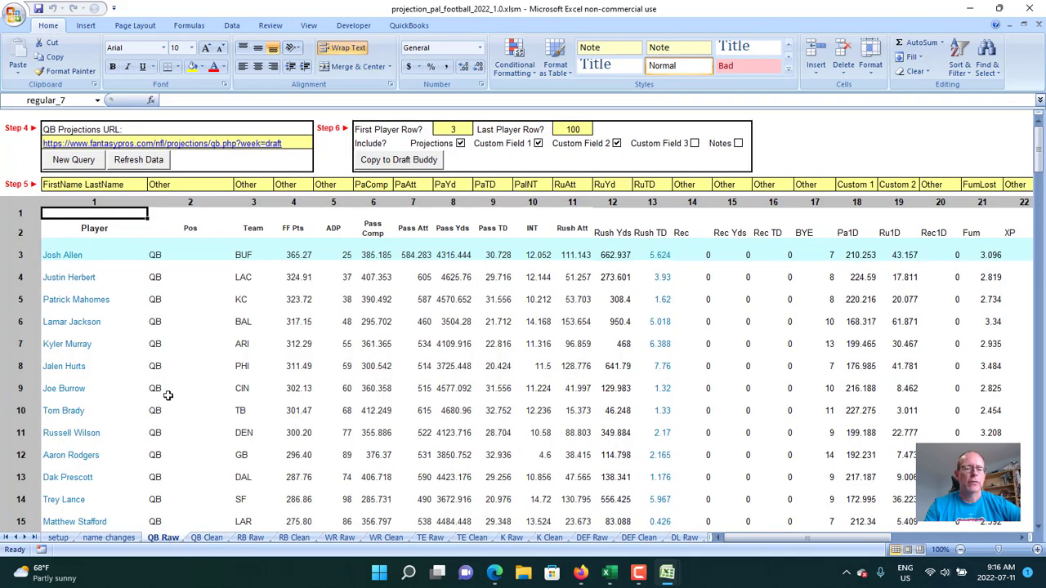
click(207, 539)
click(58, 538)
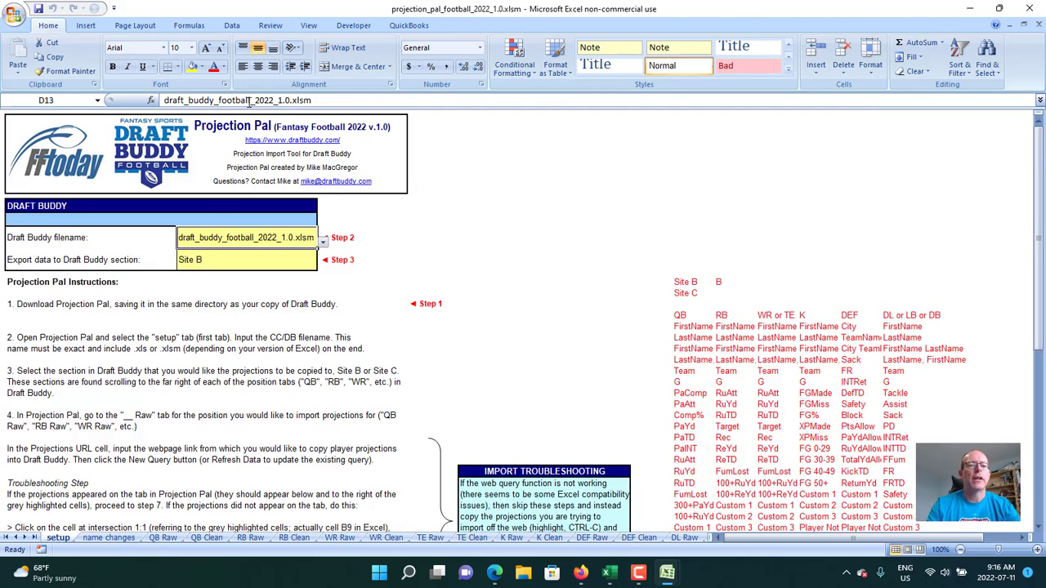
drag(251, 100, 139, 100)
text(db)
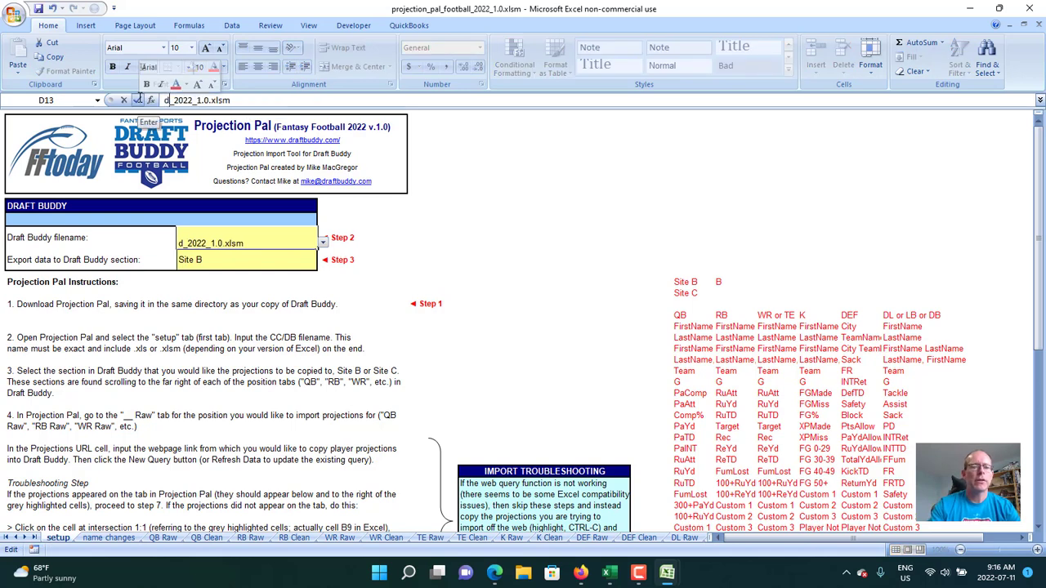
key(Right)
key(Right)
key(Right)
key(Right)
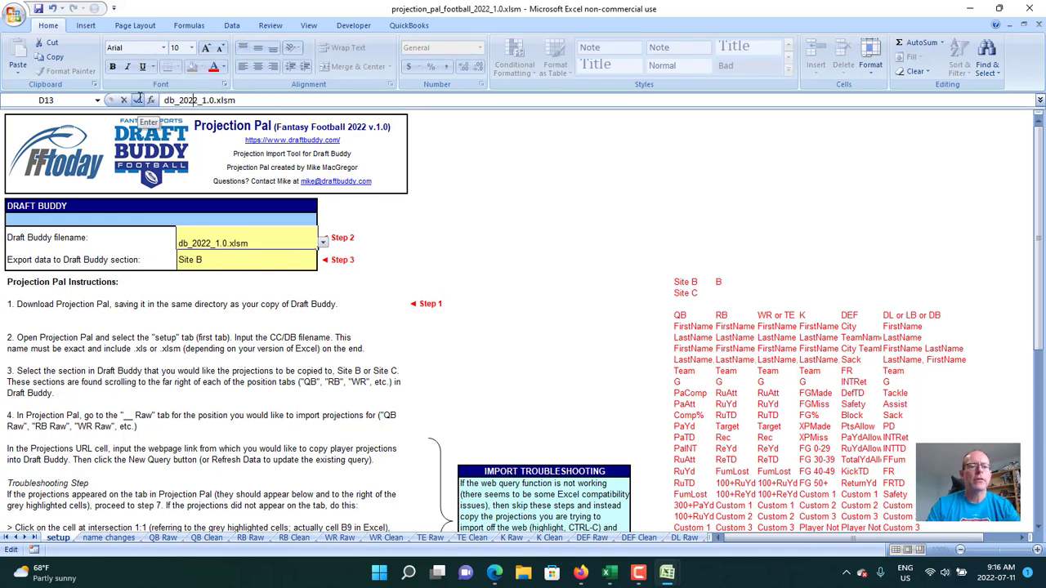
text(sfb)
key(Delete)
key(Delete)
key(Delete)
text(12)
click(138, 99)
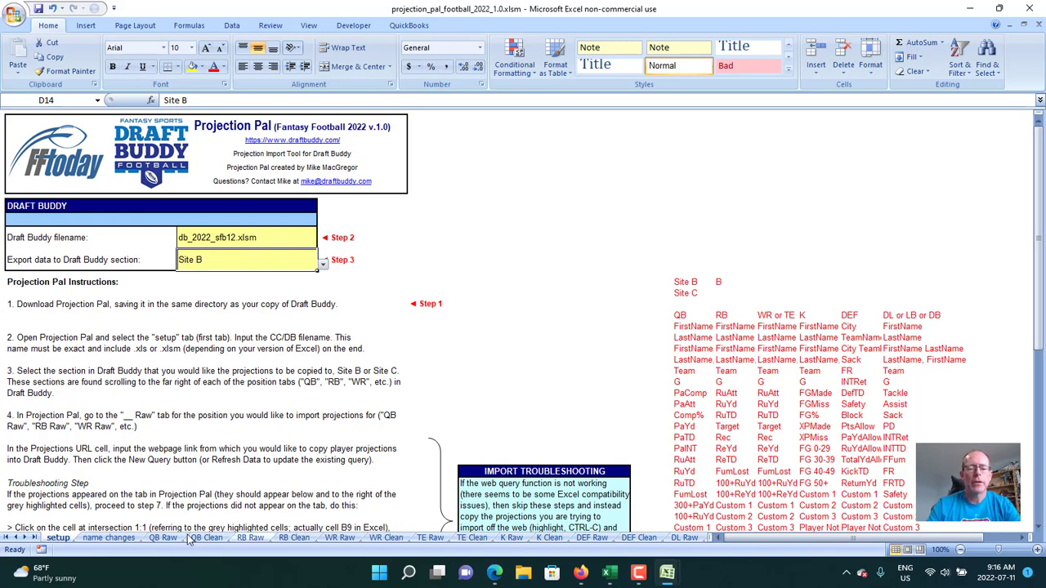
Try to copy the QB Raw projections to the Draft Buddy workbook db_2022_sfb12.xlsm, and end the interrupted macro
mouse_move(675, 571)
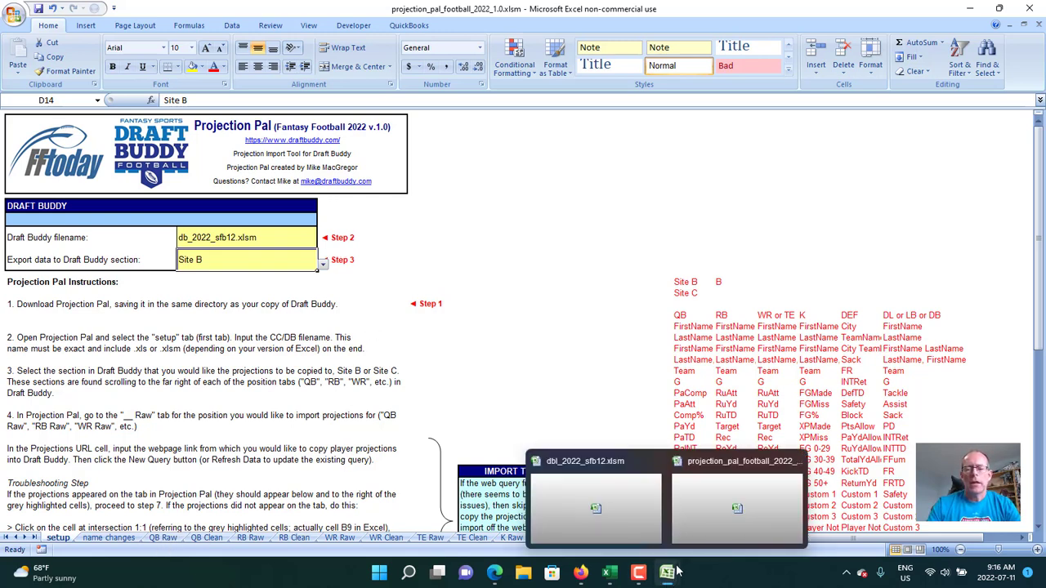
mouse_move(610, 495)
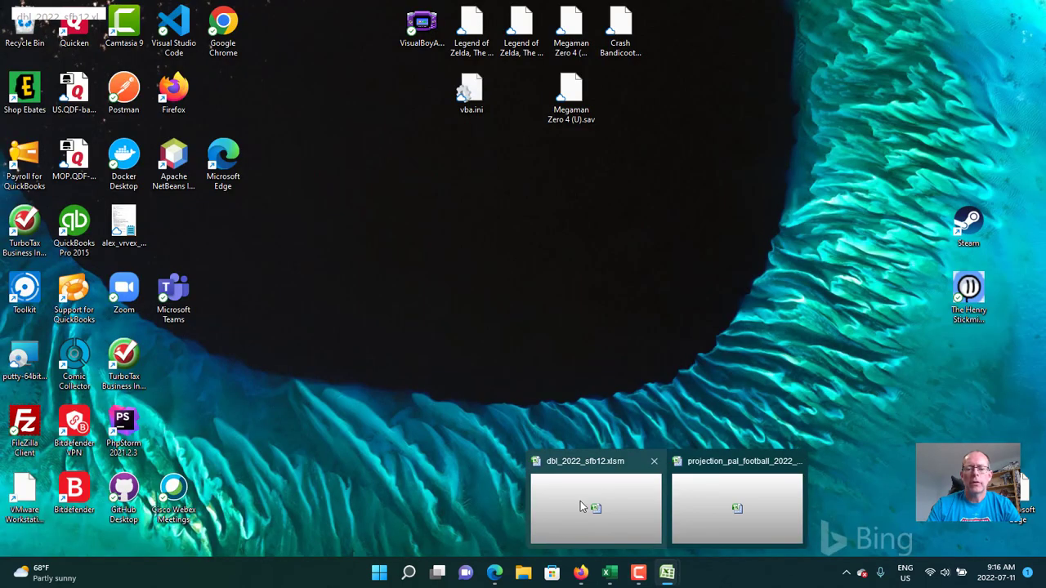
click(731, 509)
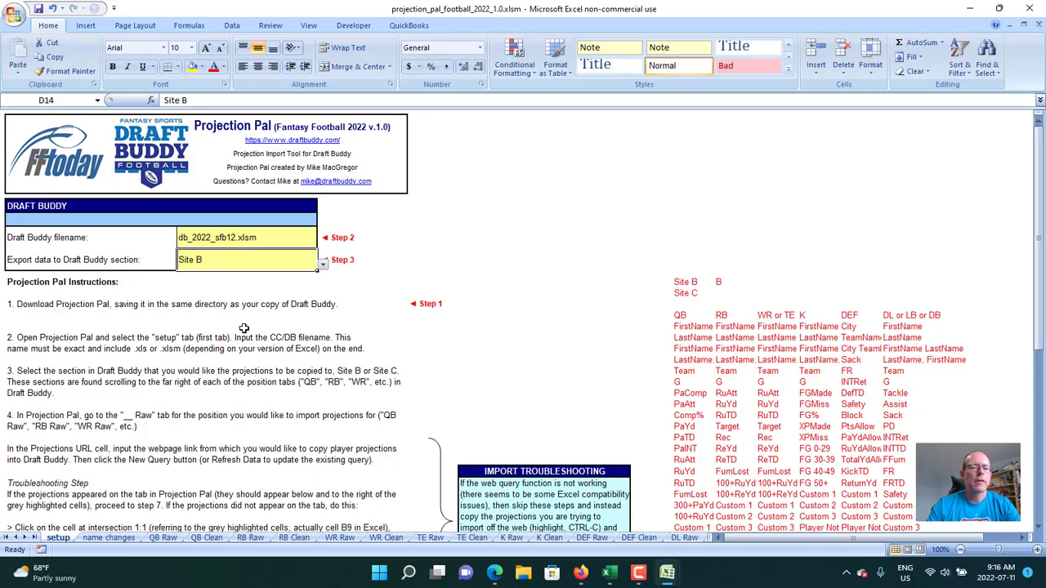
click(166, 537)
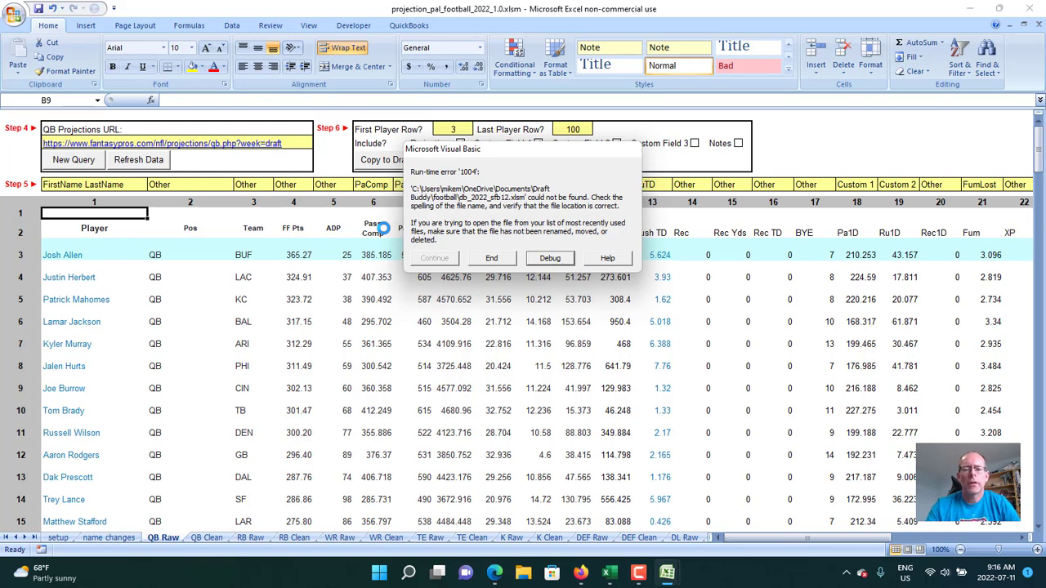
click(493, 258)
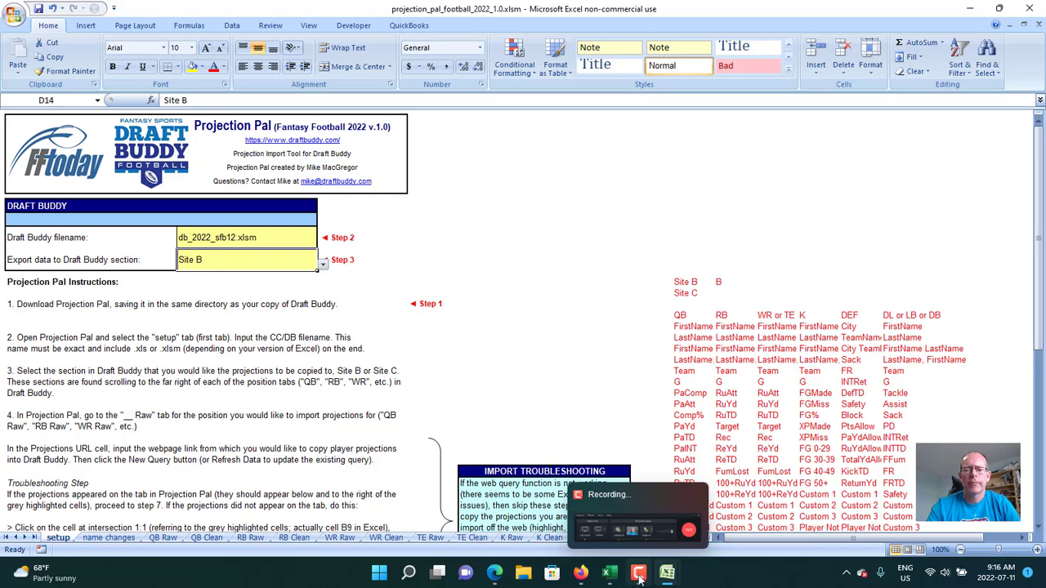
click(664, 513)
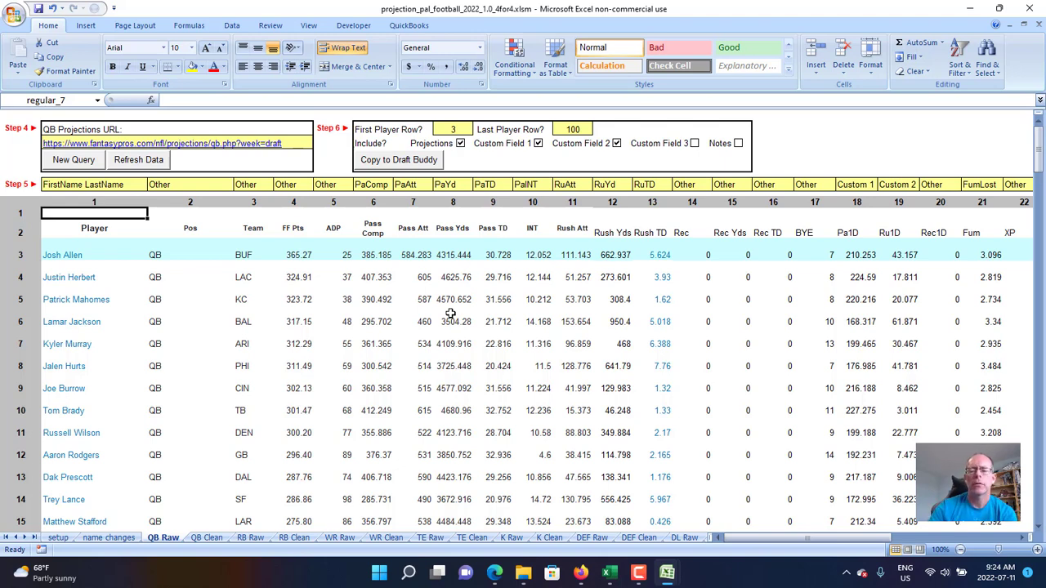
In File Explorer's FF Leagues folder, check whether db_2022_sfb12.xlsm is set to always keep on this device
click(523, 579)
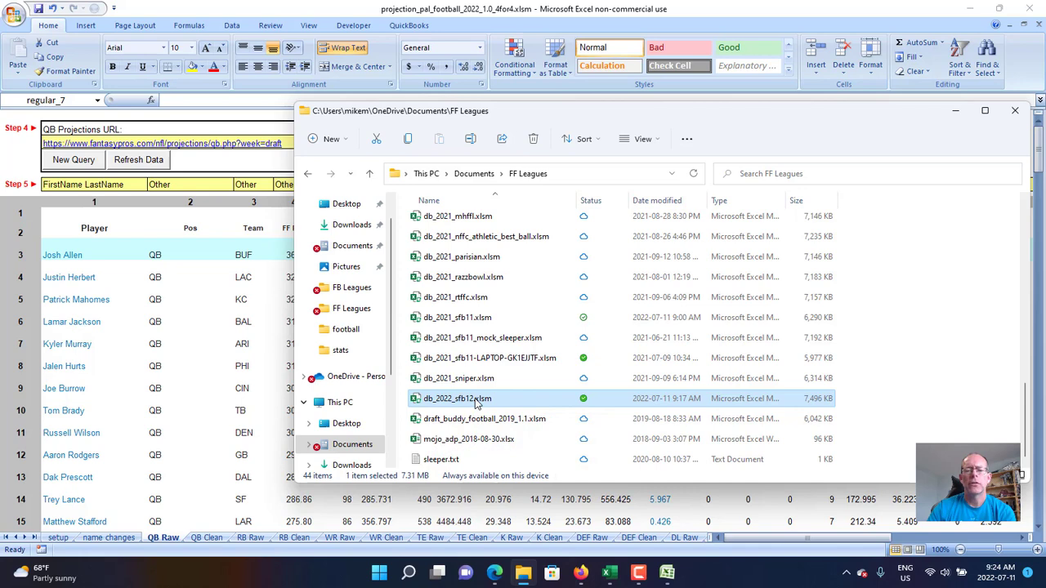
right_click(477, 403)
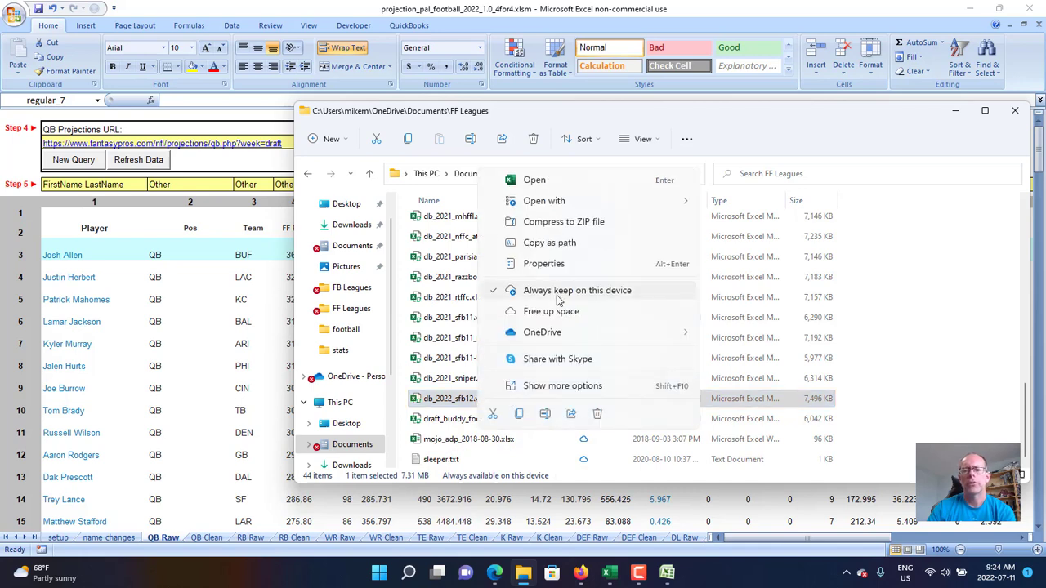
click(863, 414)
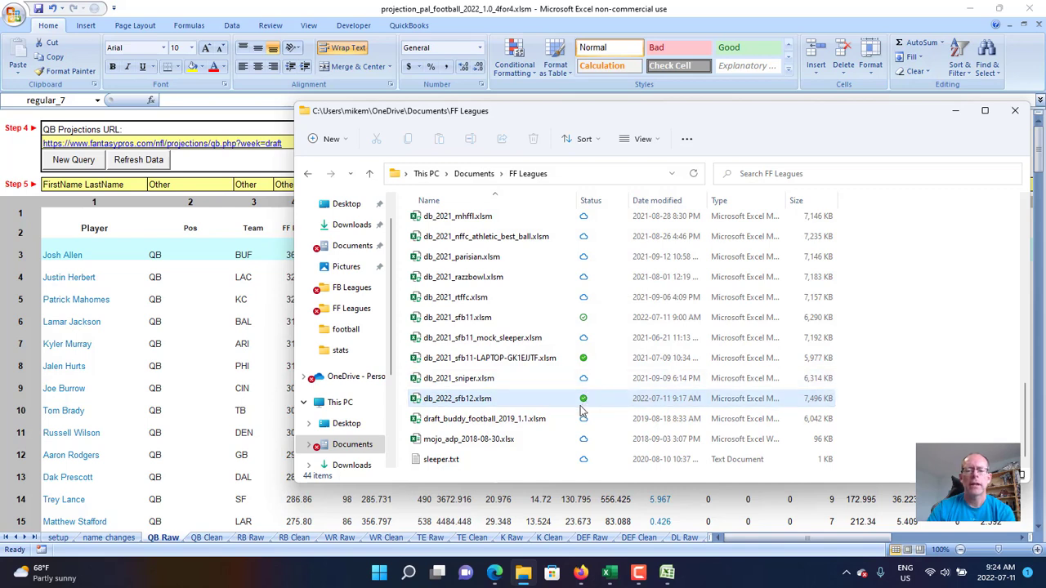
In Documents\Draft Buddy\football, check whether projection_pal_football_2022_1.0_4for4.xlsm is always kept on this device, and close File Explorer
click(343, 245)
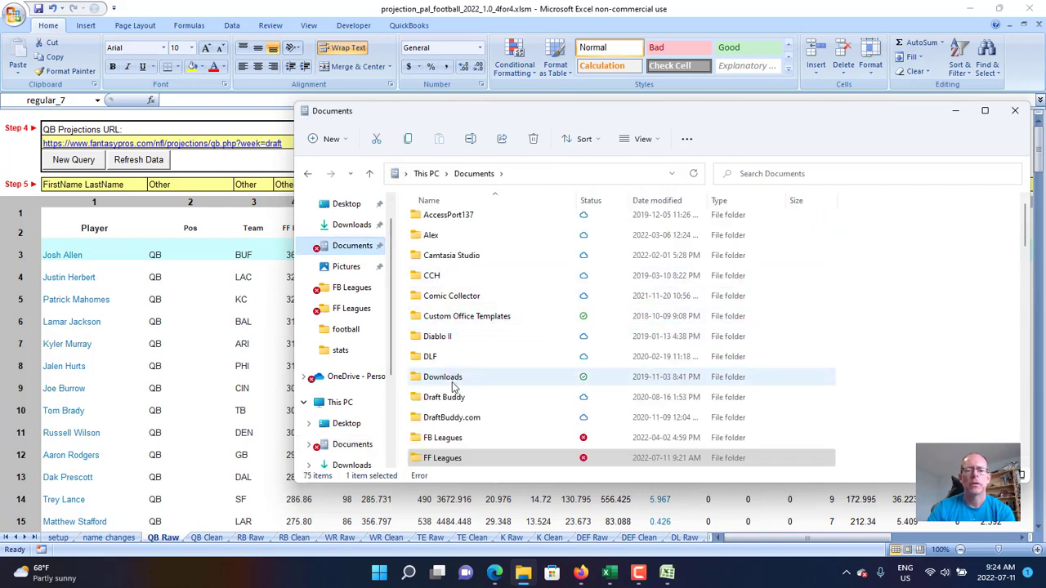
double_click(446, 397)
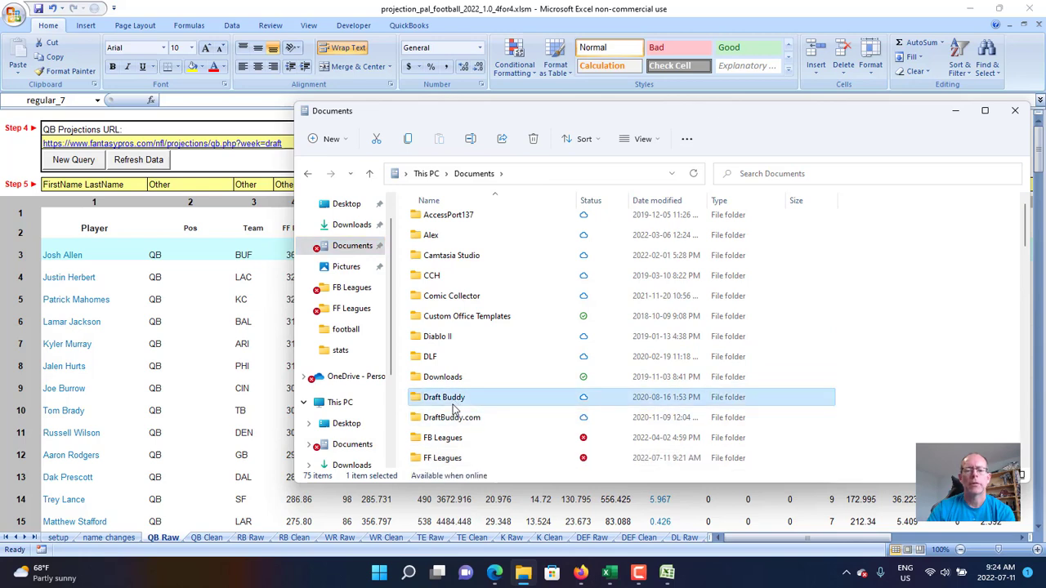
double_click(454, 242)
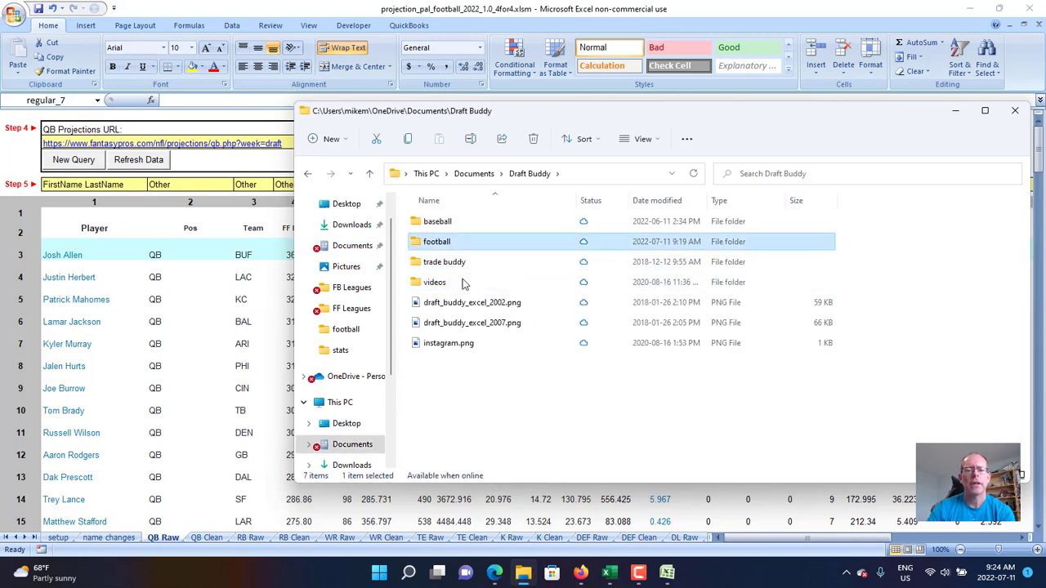
scroll(482, 343, down, 3)
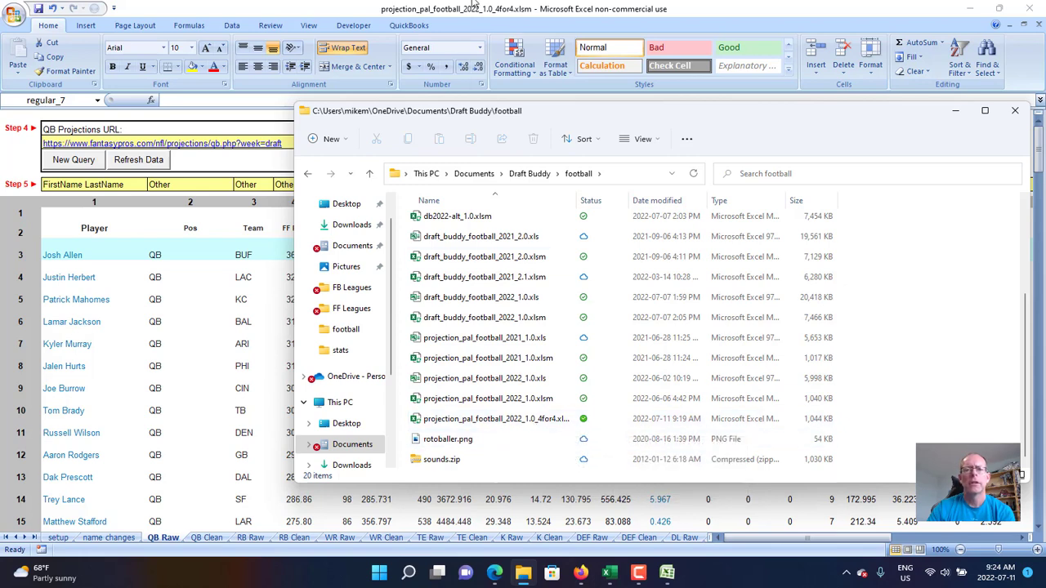
click(495, 419)
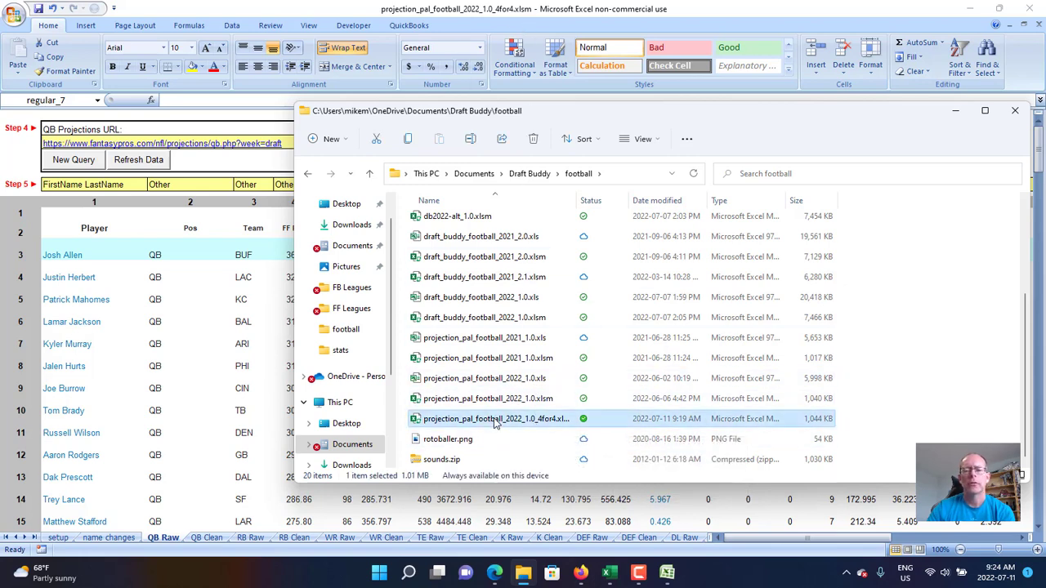
right_click(495, 422)
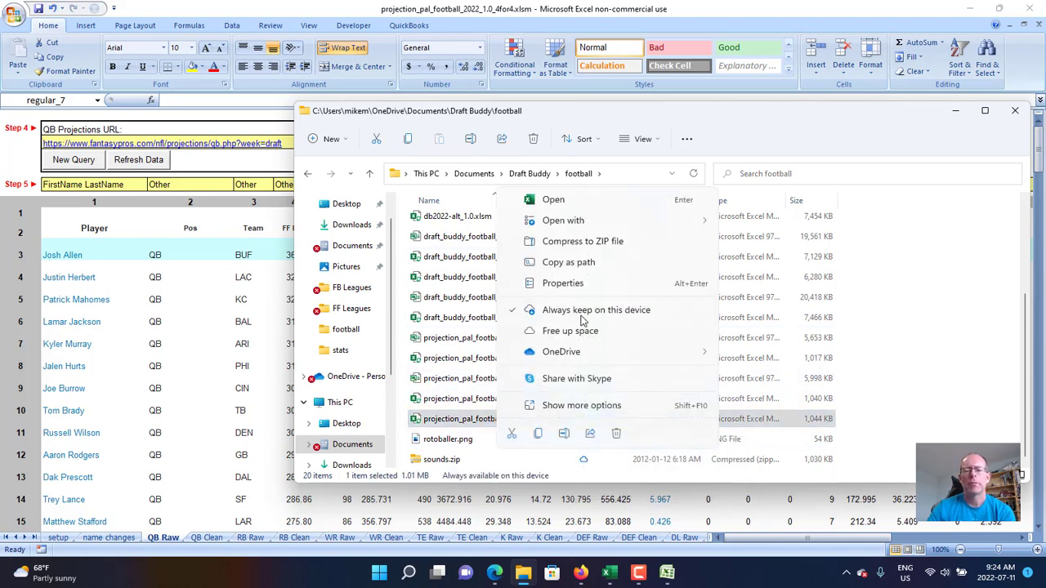
click(927, 369)
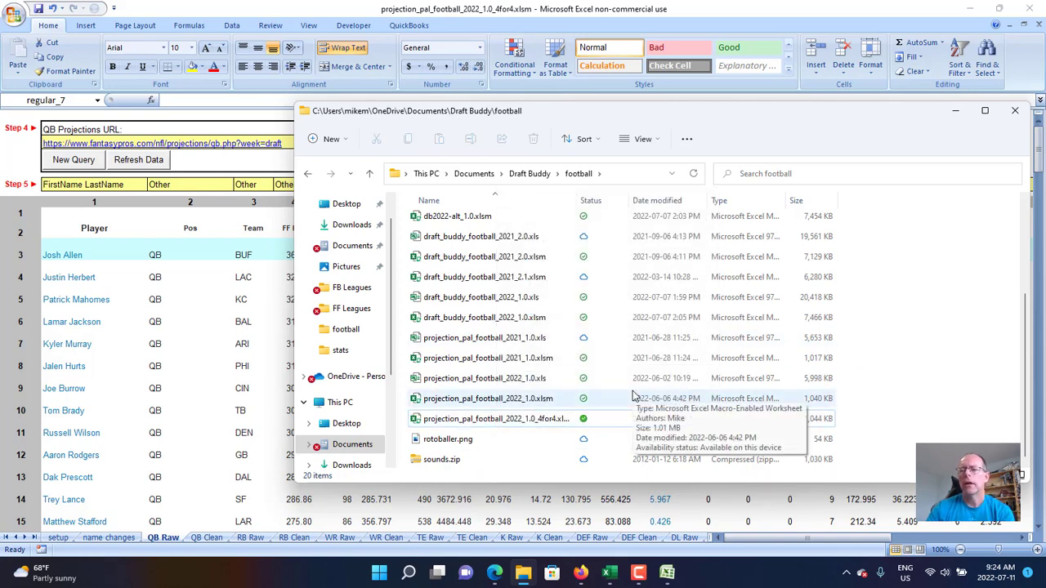
click(1016, 112)
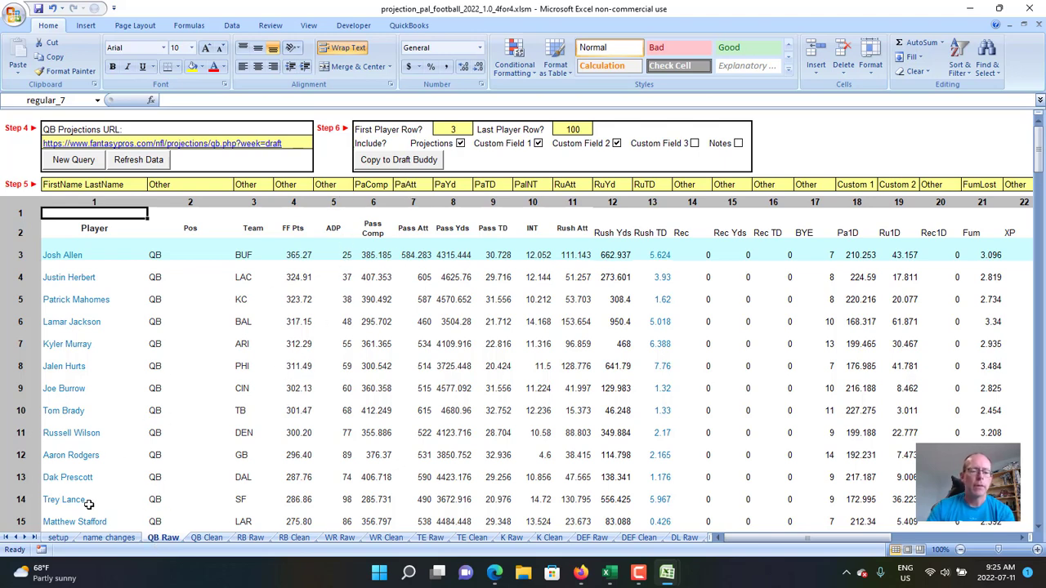
Check the Draft Buddy filename on the setup sheet and inspect the Site B, Site C and Custom Fields sections on db_2022_sfb12.xlsm's QB sheet
click(58, 537)
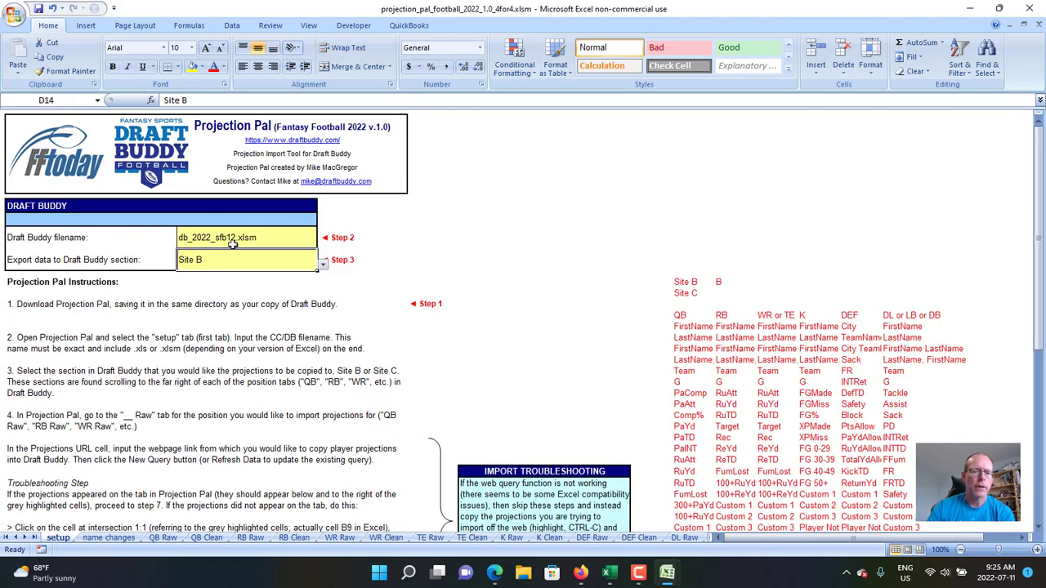
click(163, 537)
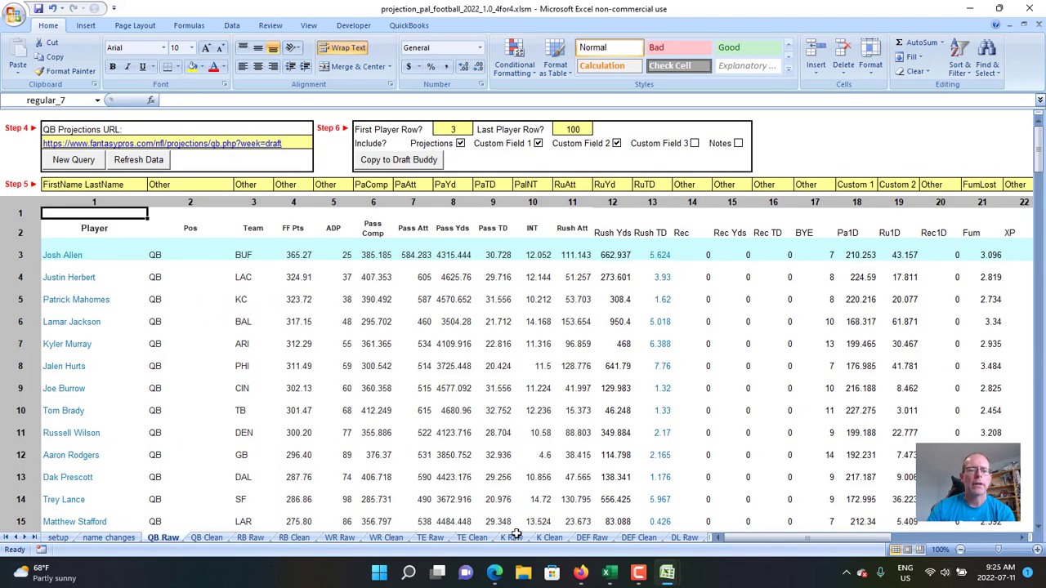
mouse_move(667, 574)
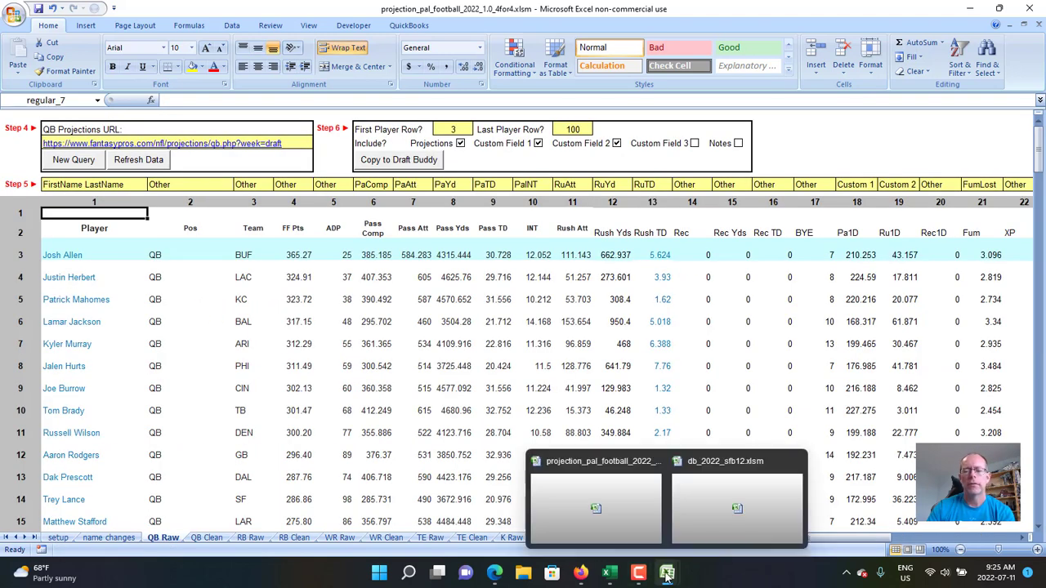
click(714, 498)
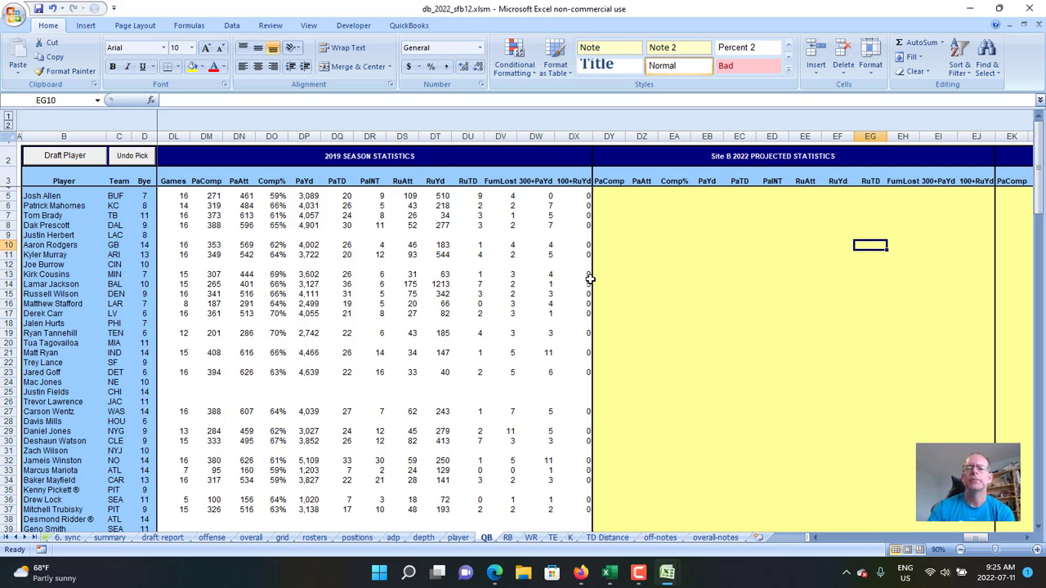
click(609, 204)
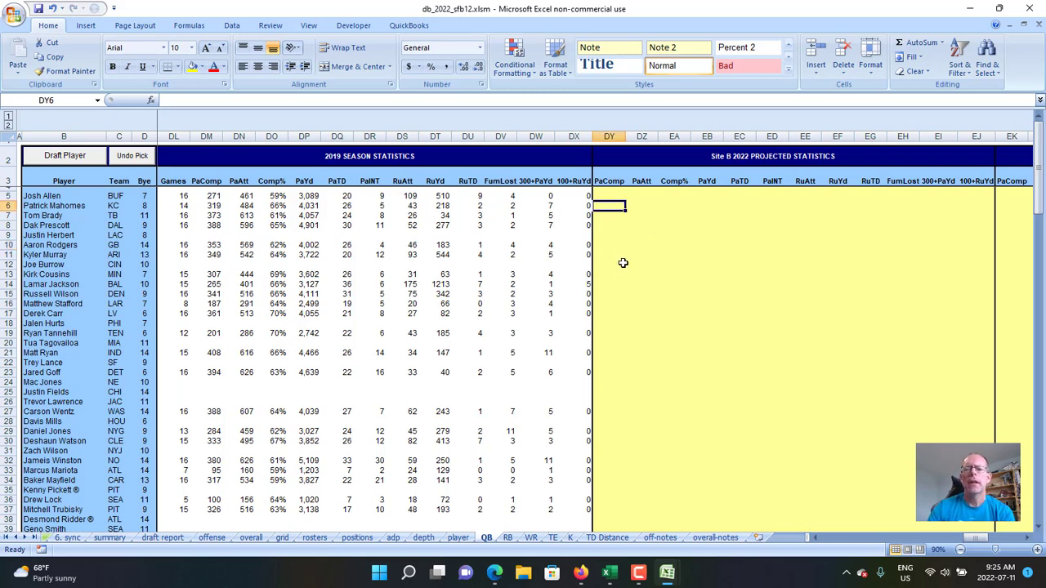
click(609, 192)
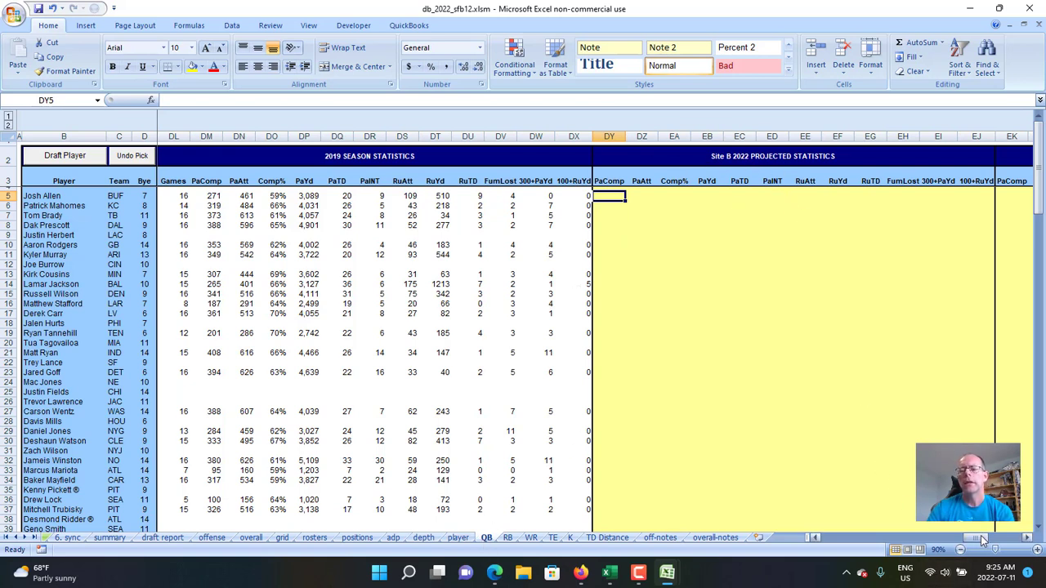
drag(981, 535, 1000, 535)
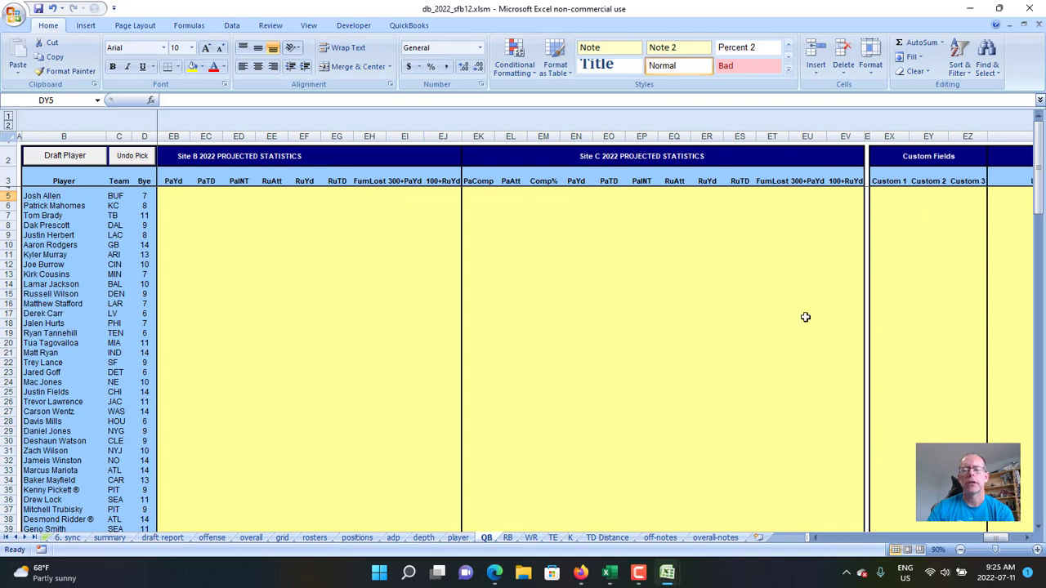
From Projection Pal's QB Raw sheet, copy the projections with Custom Field 1 and Custom Field 2 to Draft Buddy
mouse_move(667, 572)
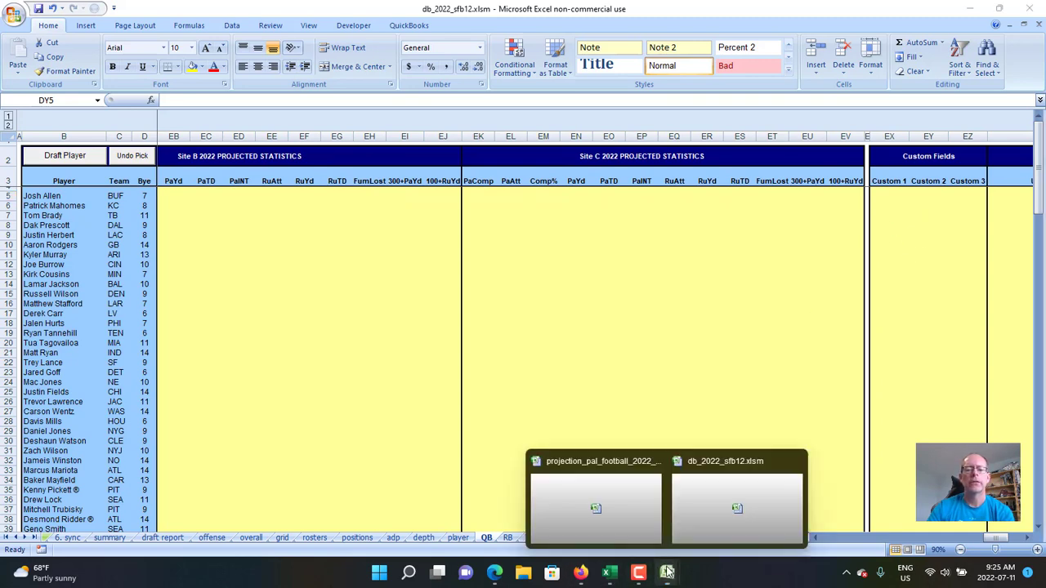
click(641, 504)
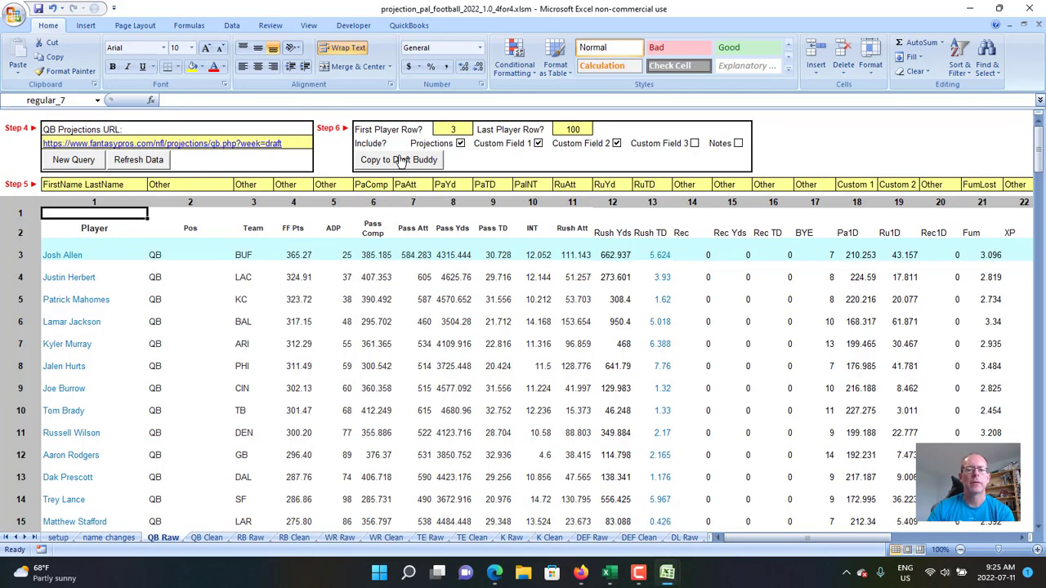
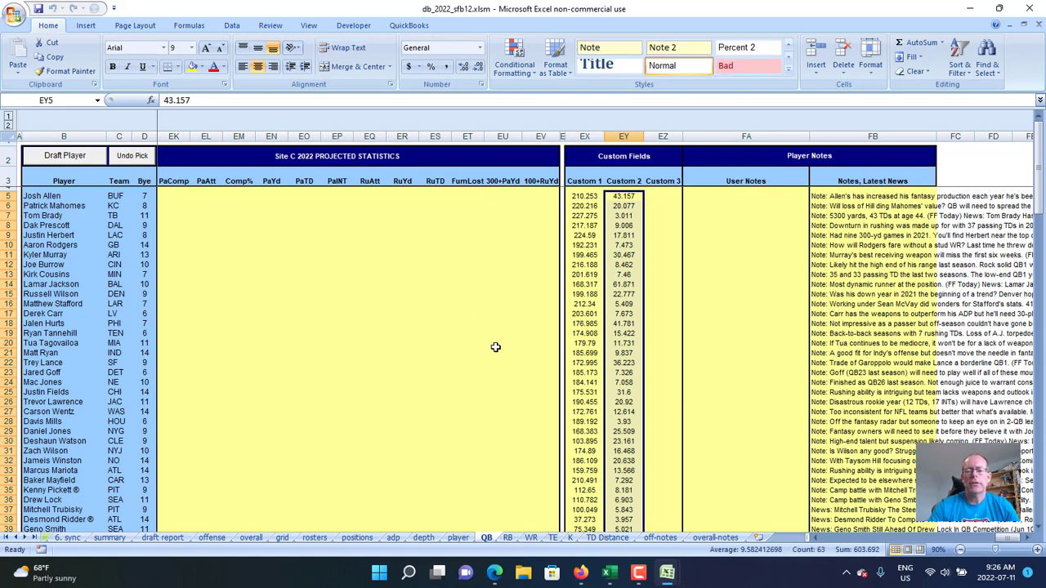
Review Projection Pal's QB Clean, name changes and QB Raw sheets, and return to the custom fields on db_2022_sfb12.xlsm's QB sheet
mouse_move(667, 575)
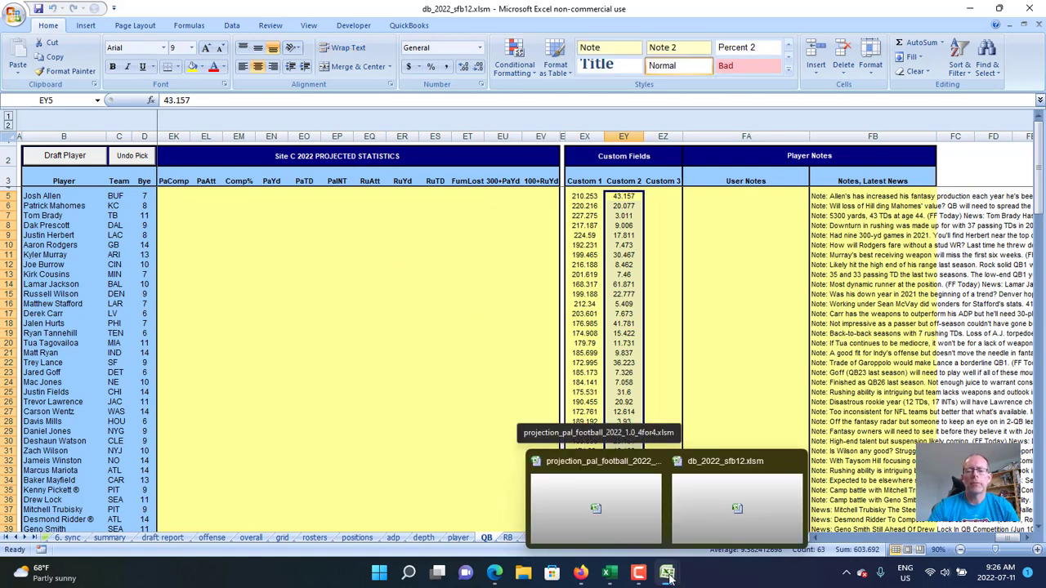
click(626, 506)
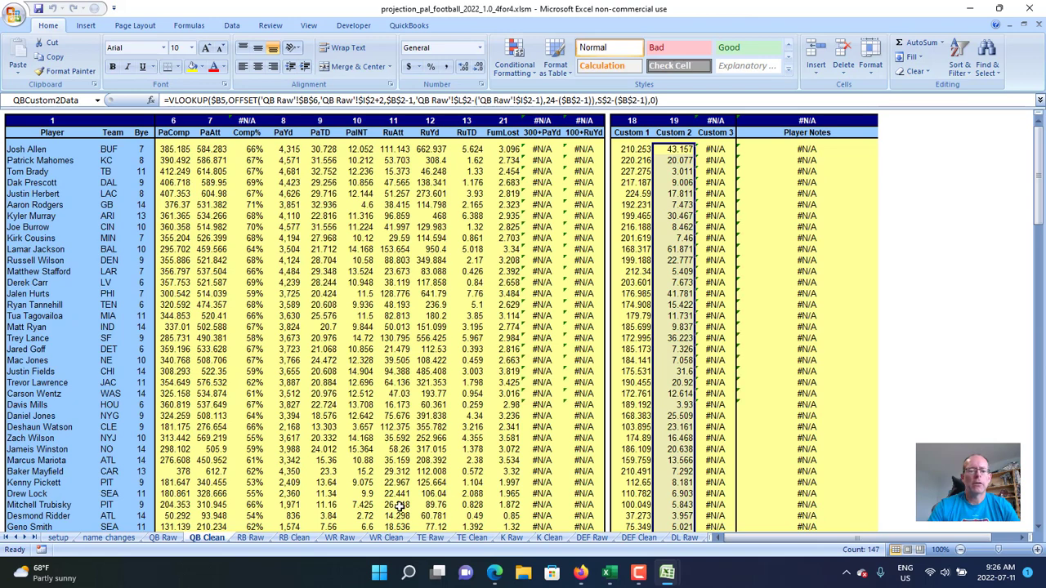
click(107, 537)
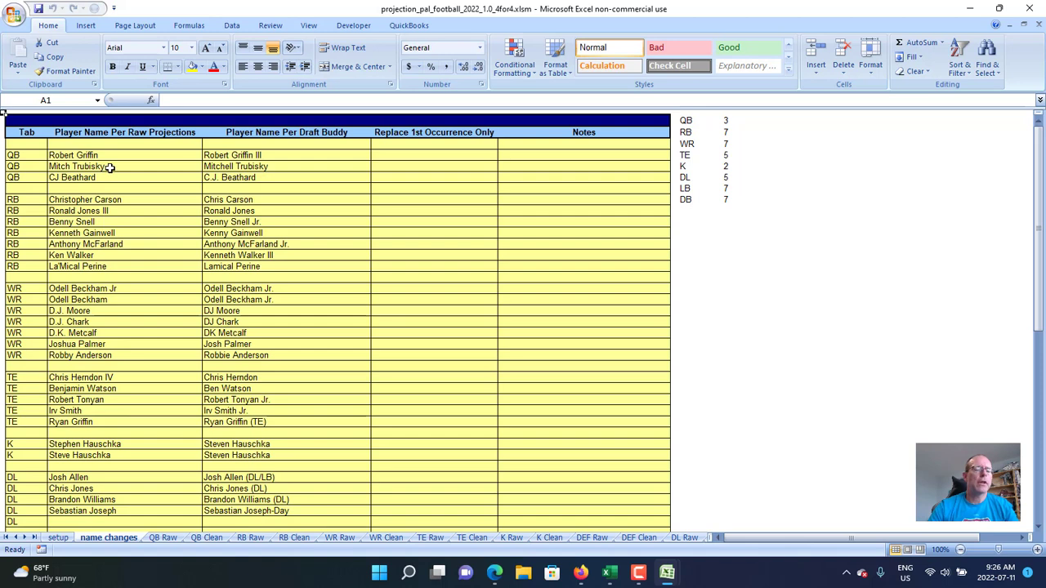
drag(109, 168, 182, 196)
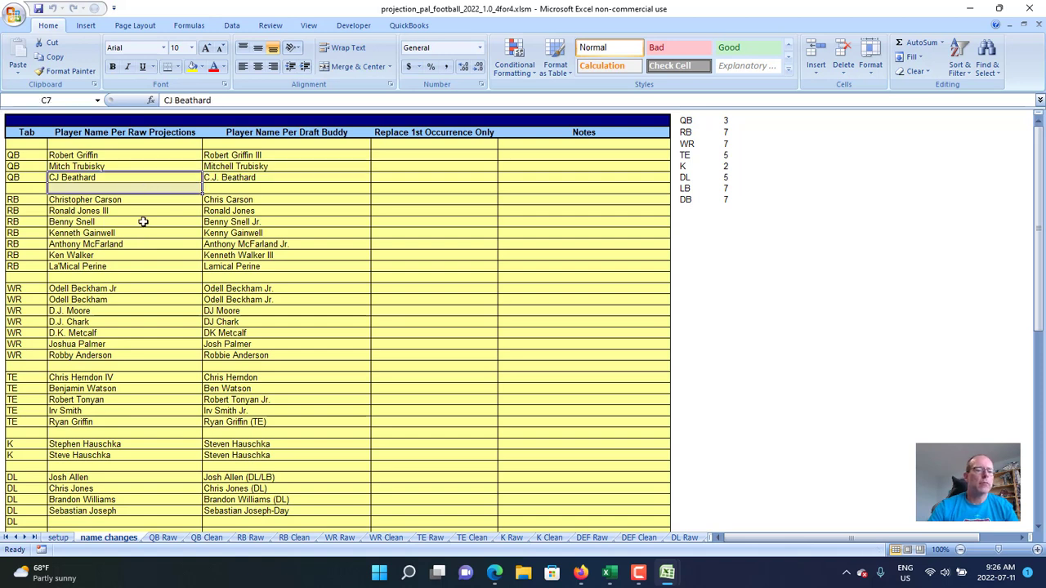
click(139, 211)
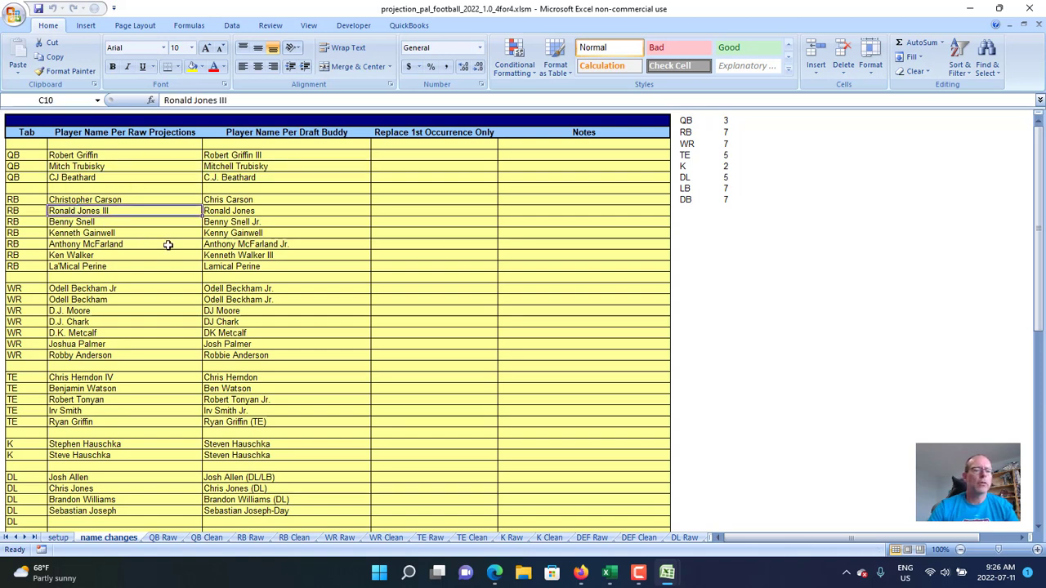
click(163, 537)
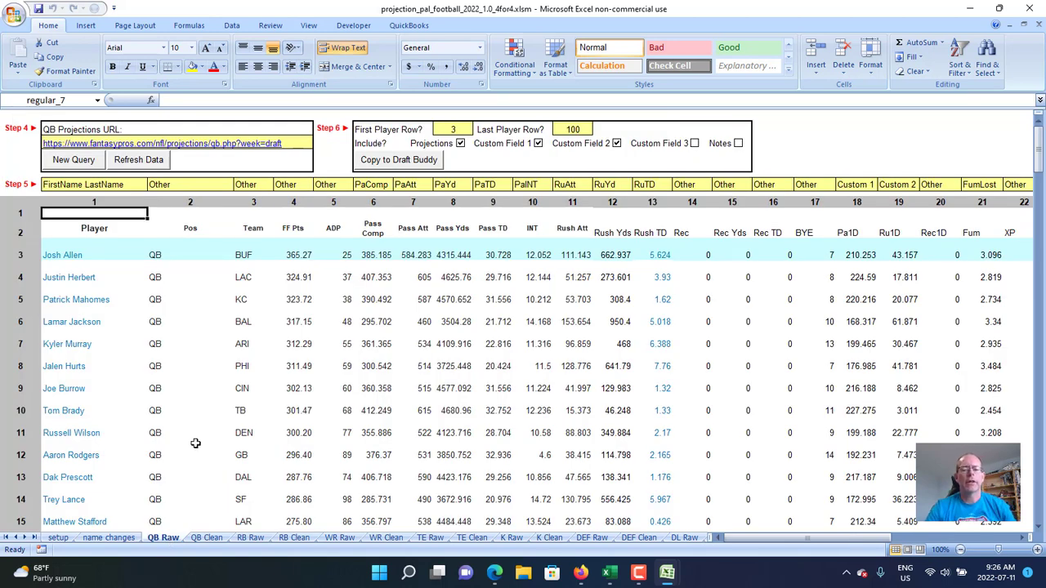
mouse_move(666, 572)
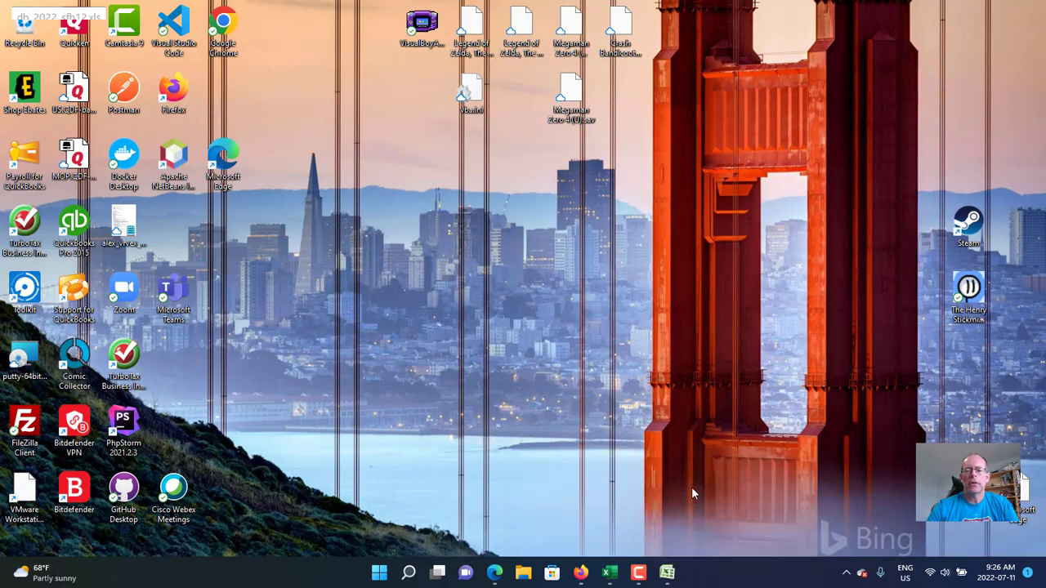
click(692, 487)
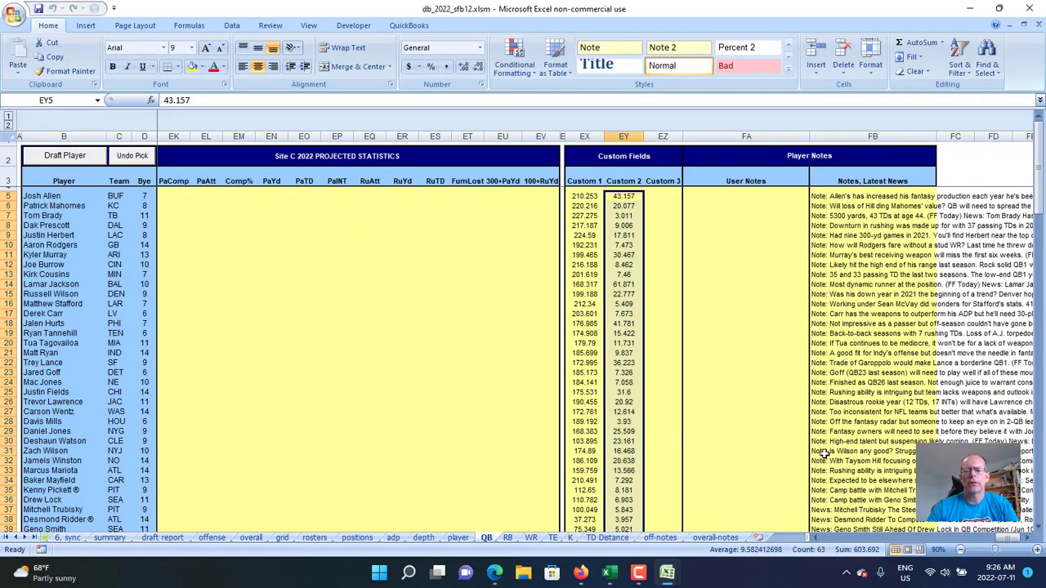
Review the Site B projections, Site C section and custom fields on the QB sheet
mouse_move(1011, 541)
mouse_down()
mouse_move(973, 542)
mouse_move(991, 542)
mouse_up()
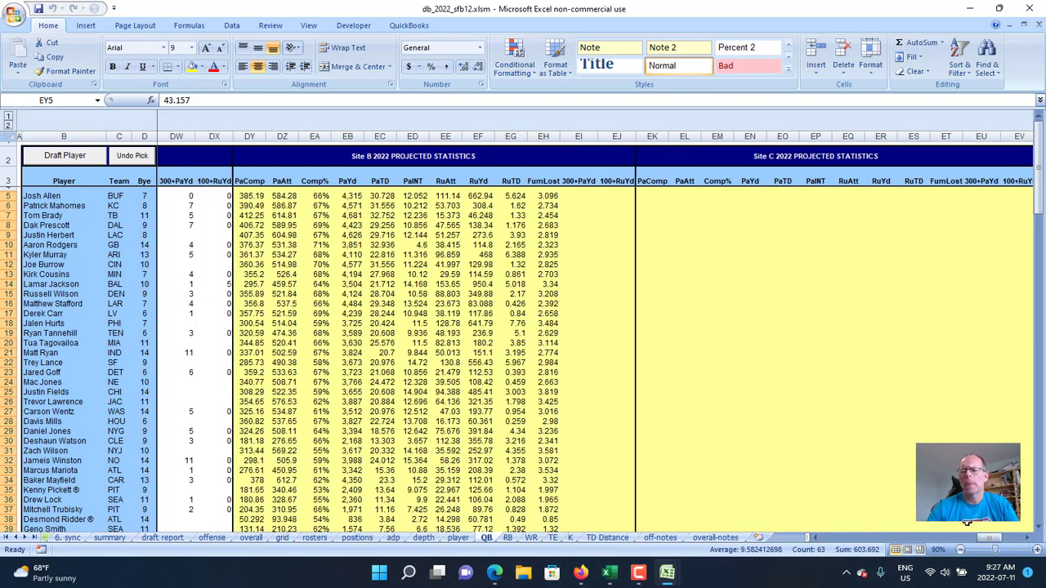
drag(995, 539, 1001, 539)
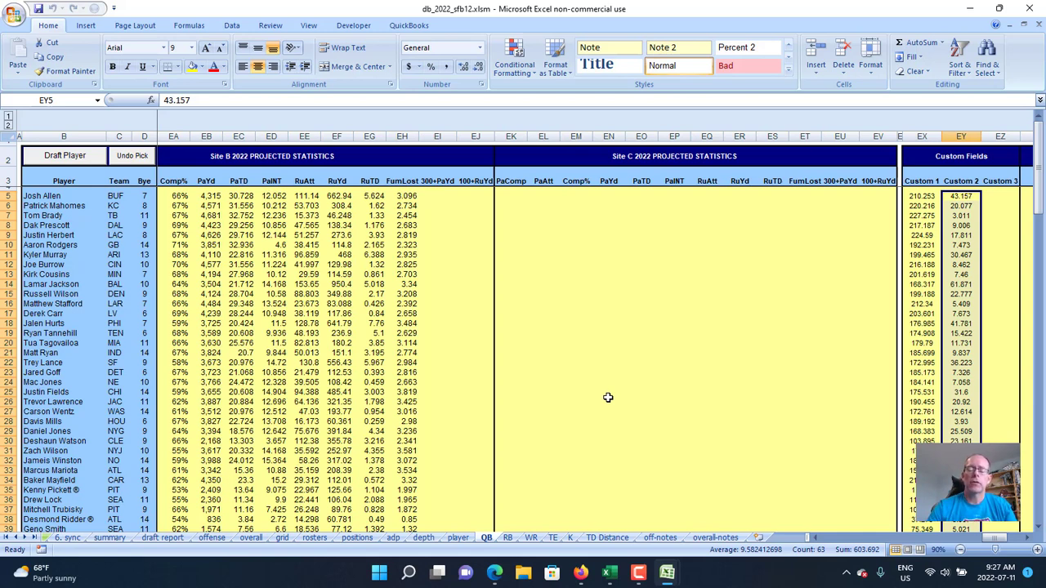
click(638, 572)
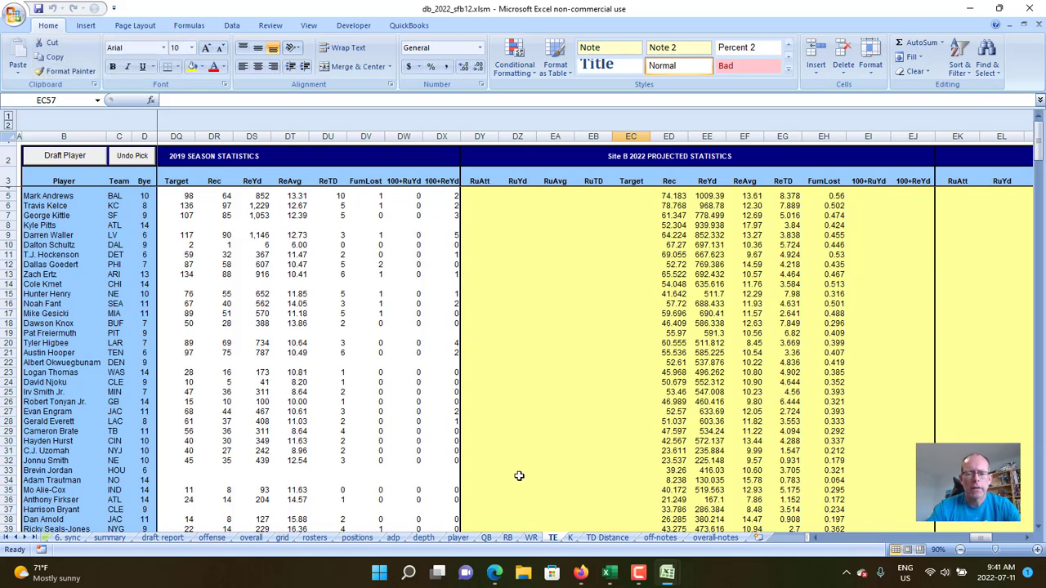
Review the Site B projections on the RB, WR and TE sheets, including the custom fields for RB and WR
click(508, 539)
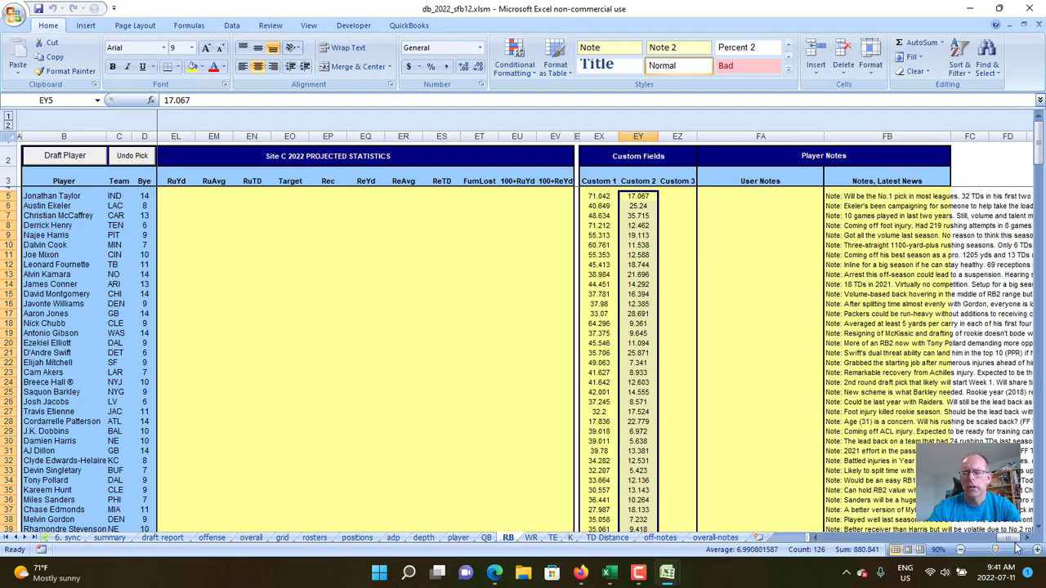
drag(1015, 538, 1004, 543)
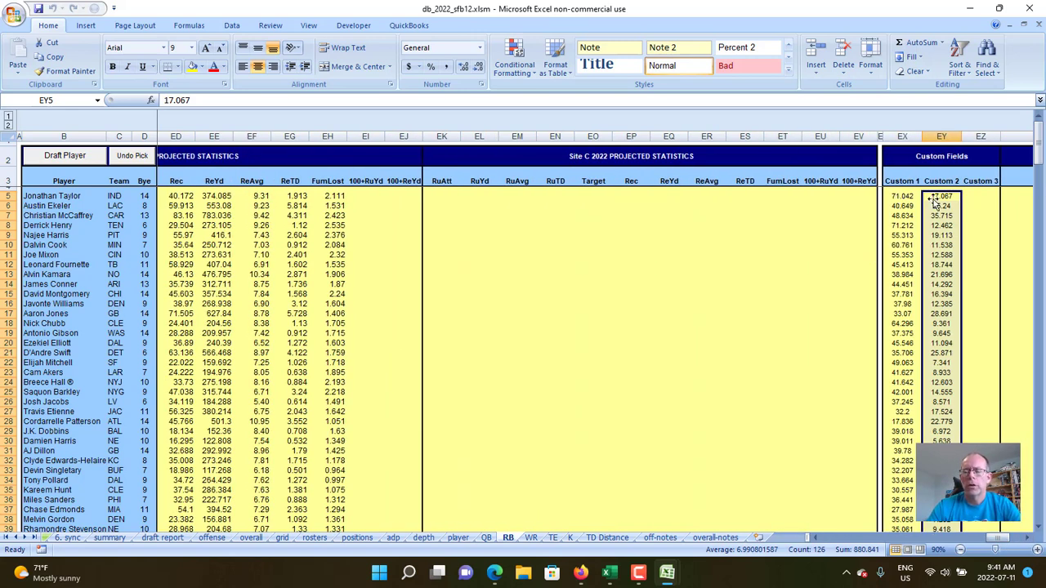
click(529, 538)
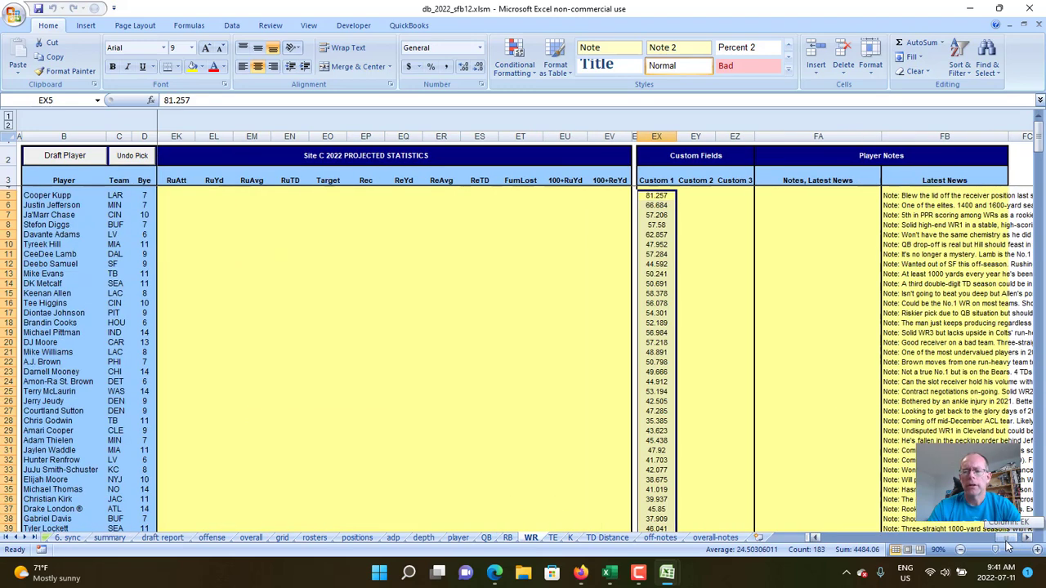
scroll(391, 359, left, 5)
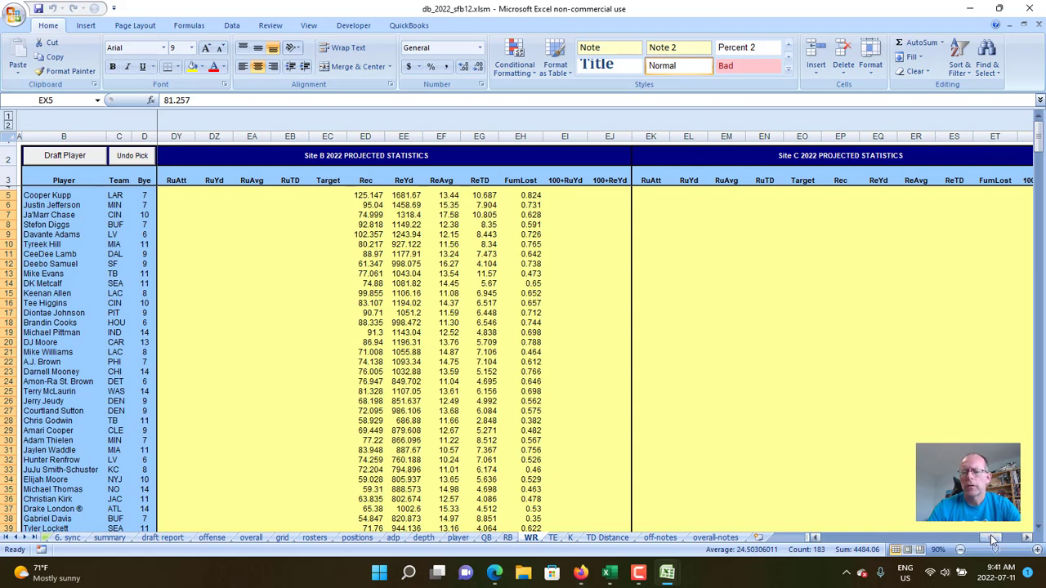
drag(991, 540, 996, 540)
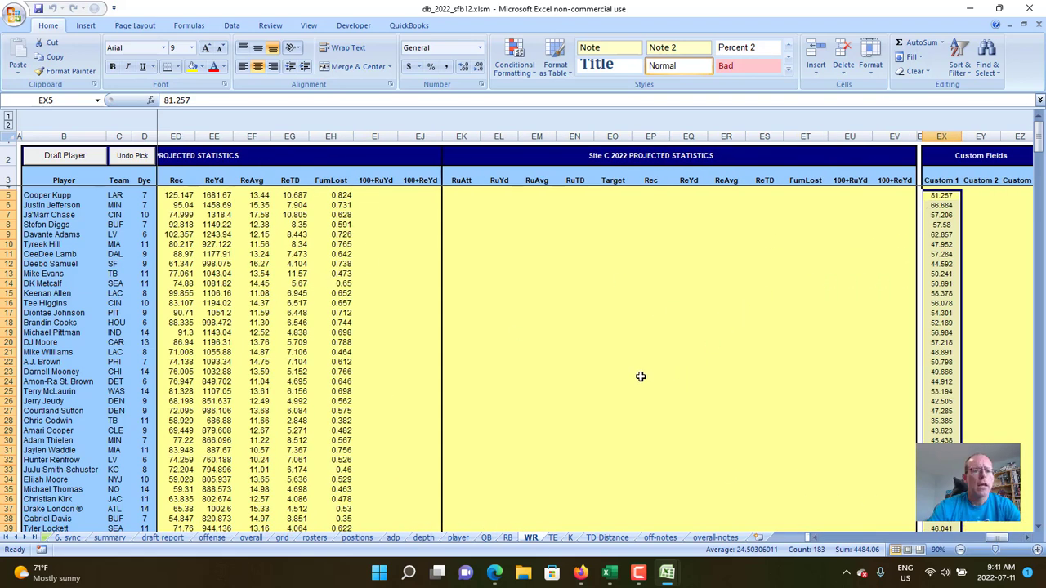
click(553, 537)
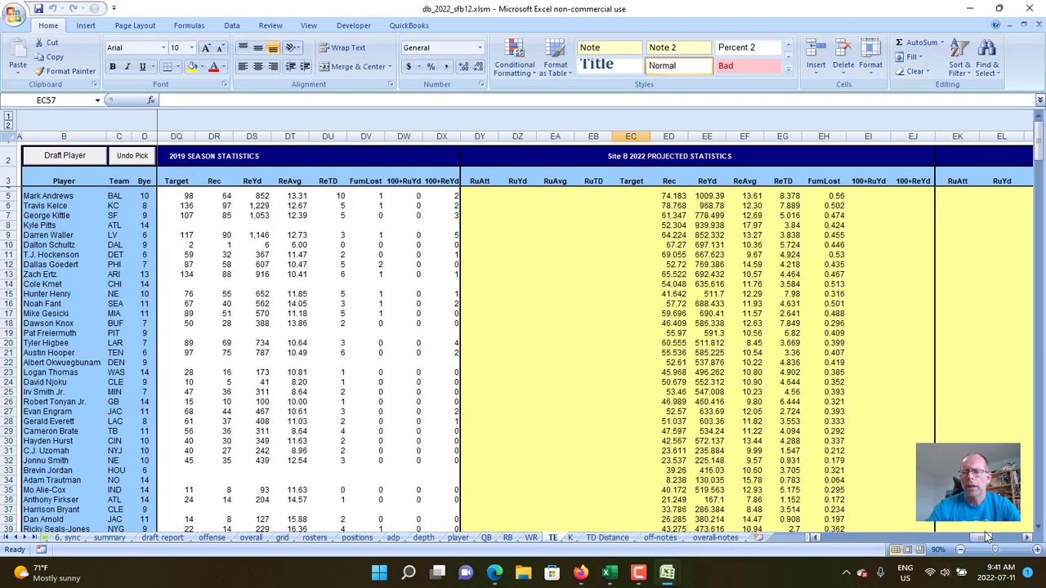
drag(986, 539, 993, 535)
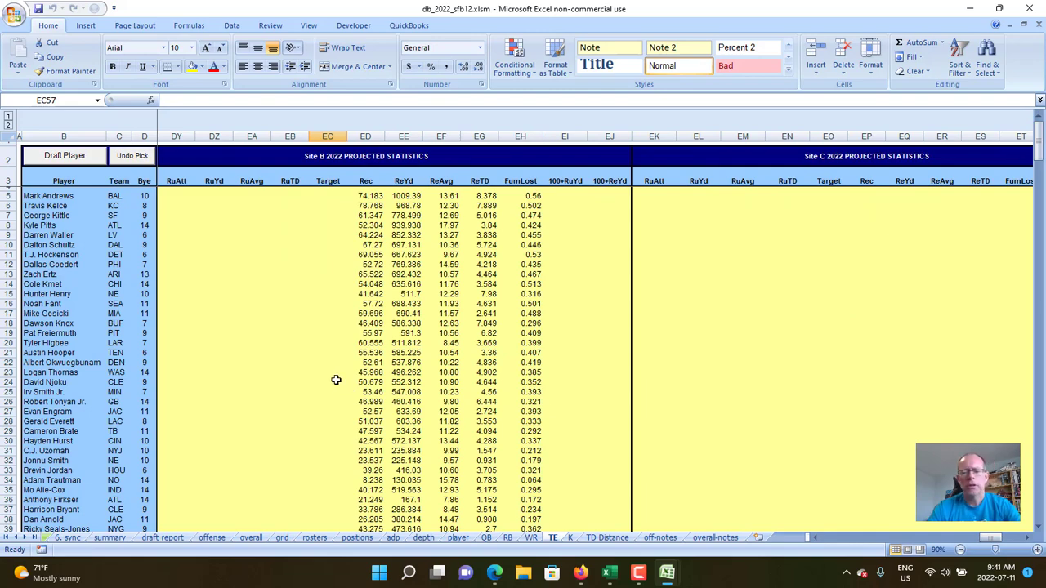
Switch to the Projection Pal workbook and review the name changes sheet, including the WR entries for K.J. Hamler and D'Wayne Eskridge
click(668, 575)
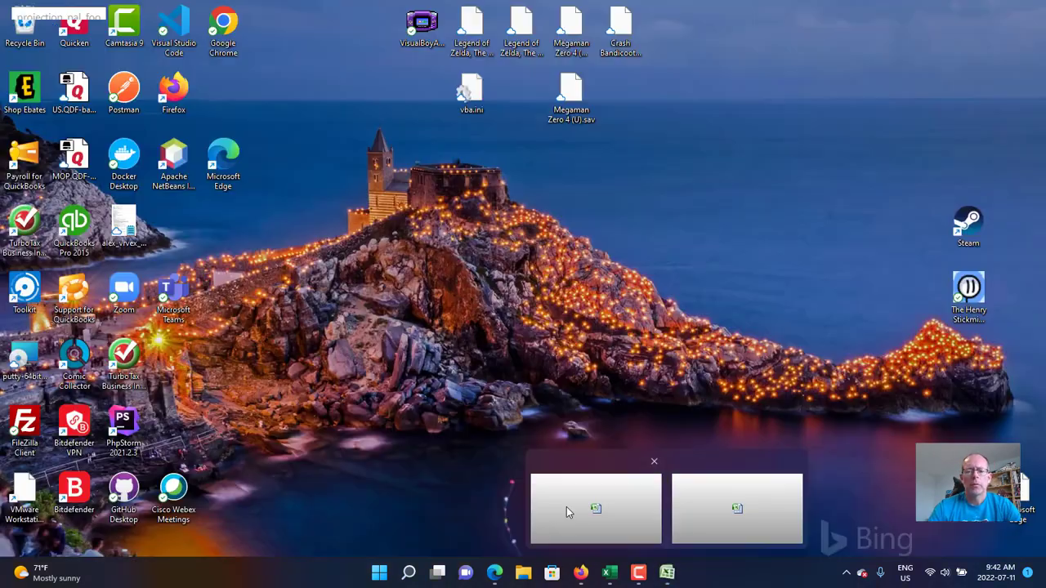
click(566, 507)
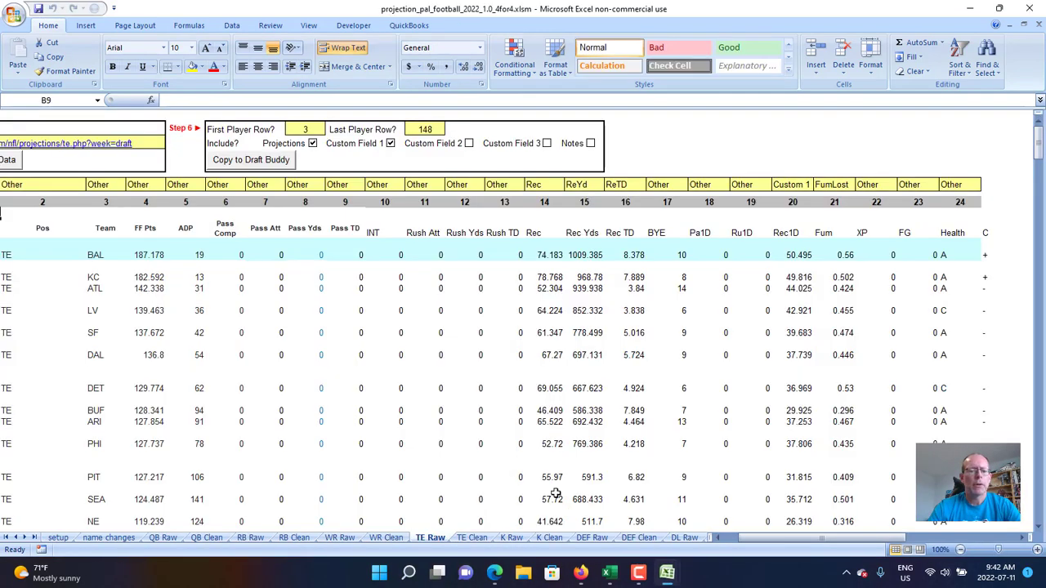
click(98, 539)
scroll(121, 343, up, 8)
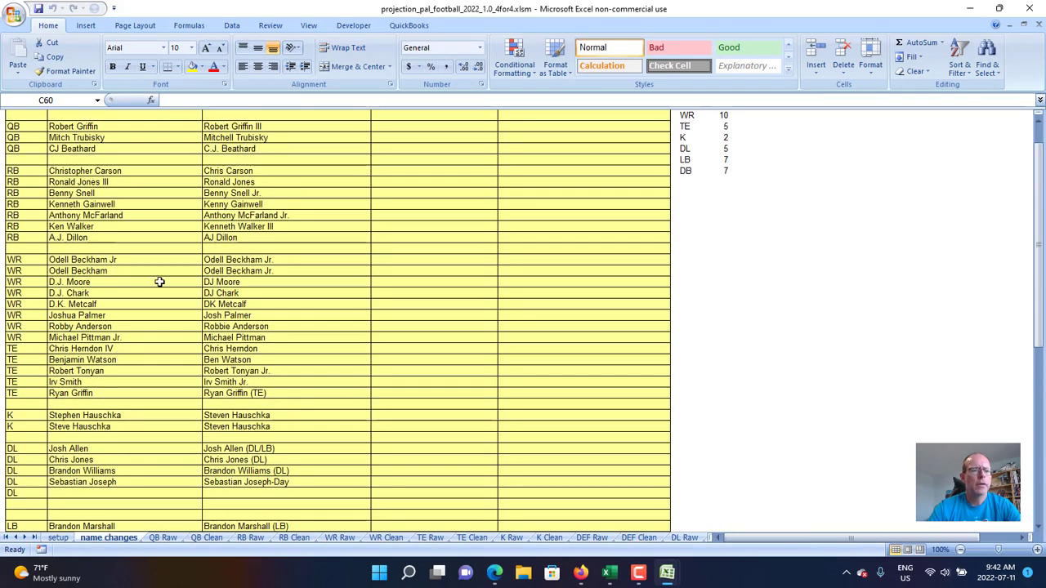
scroll(159, 282, up, 1)
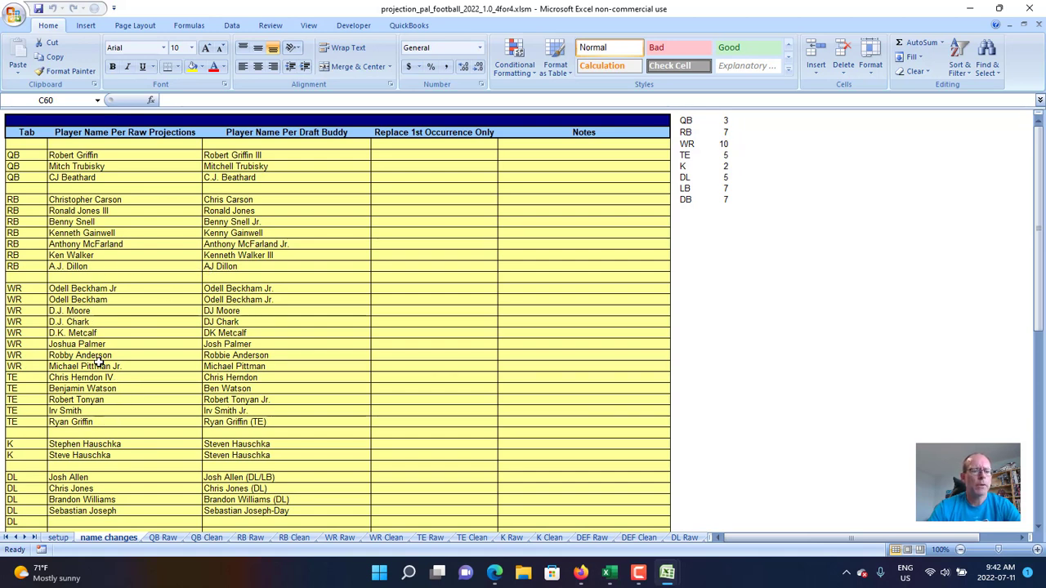
drag(96, 366, 184, 378)
scroll(127, 384, down, 10)
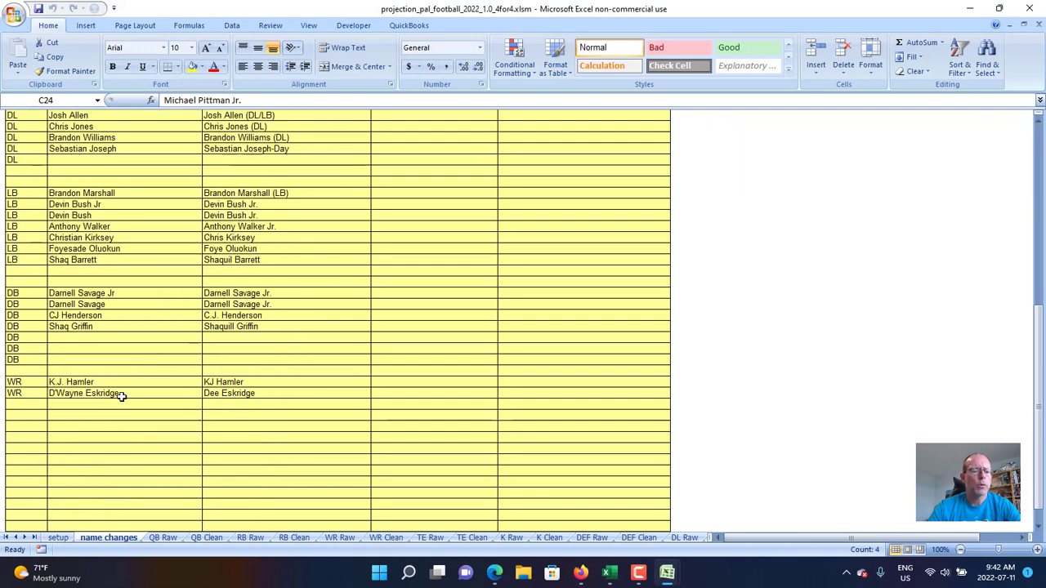
click(117, 382)
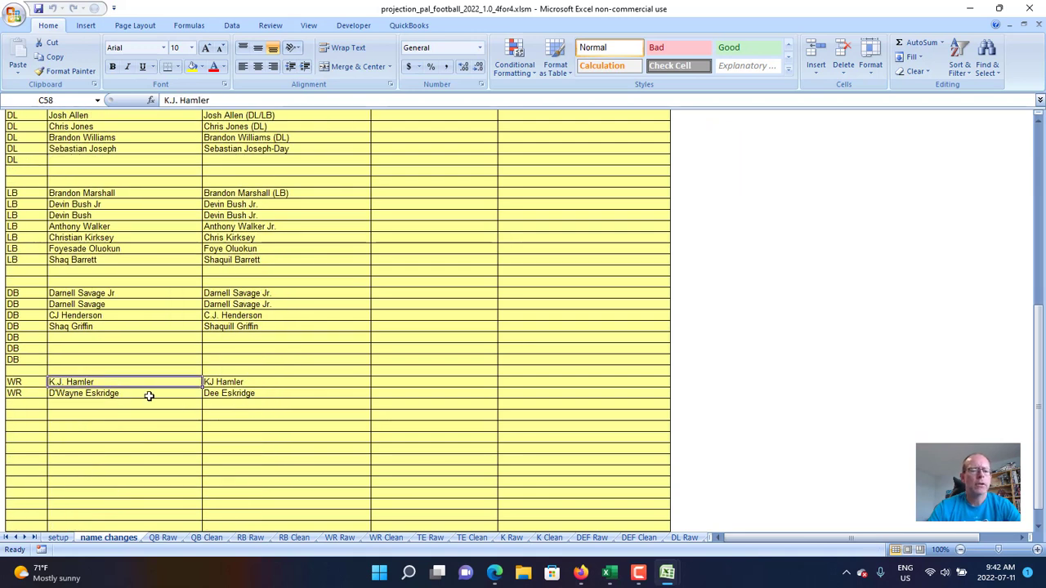
click(281, 394)
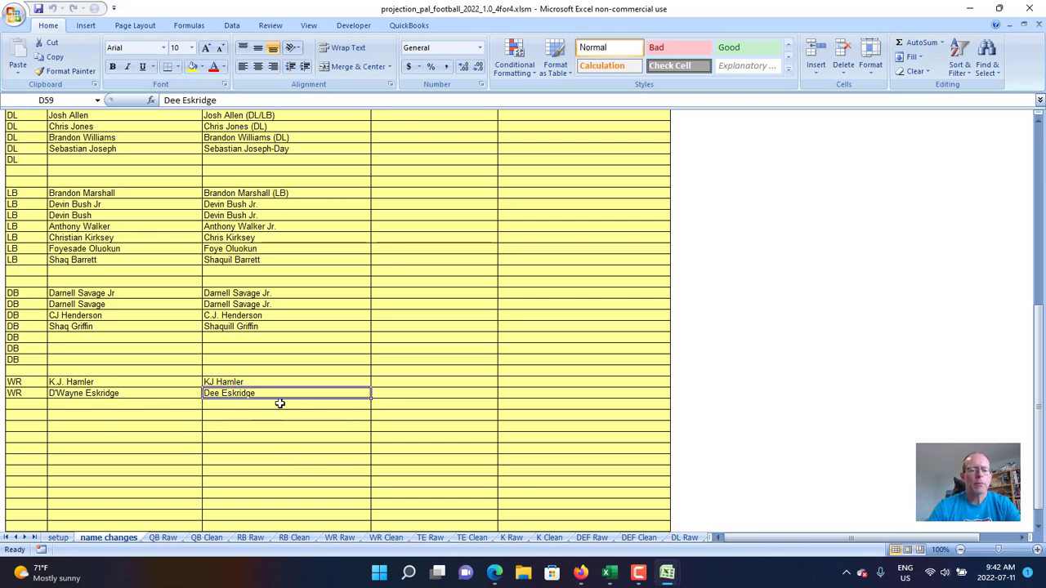
From Projection Pal's K Raw sheet, copy the kicker projections to Draft Buddy
click(431, 537)
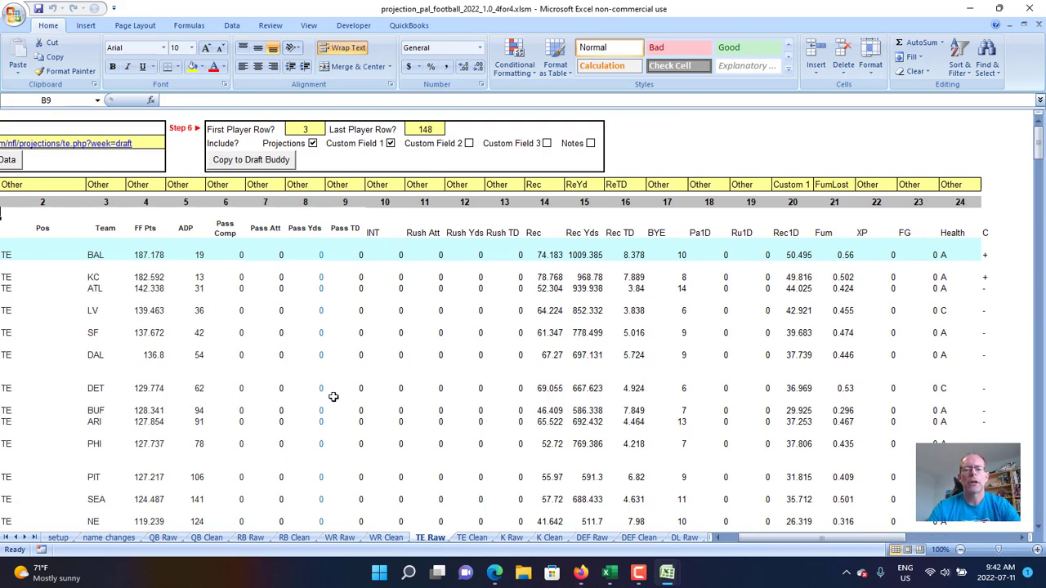
click(512, 538)
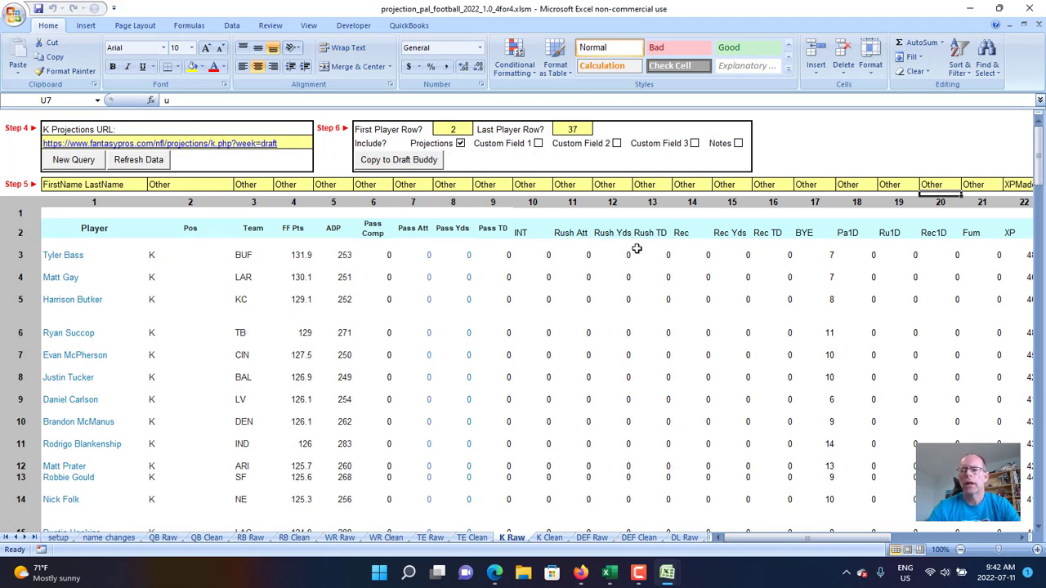
click(406, 162)
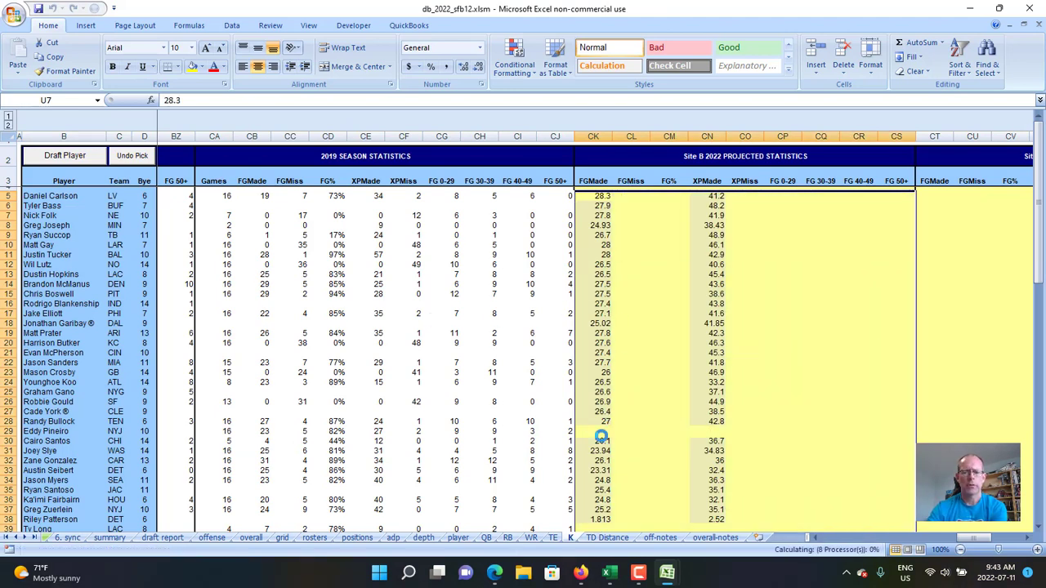
Check Eddy Pineiro's FGMade projection on Draft Buddy's K sheet against Projection Pal's K Clean and K Raw sheets, and return to Draft Buddy
click(593, 432)
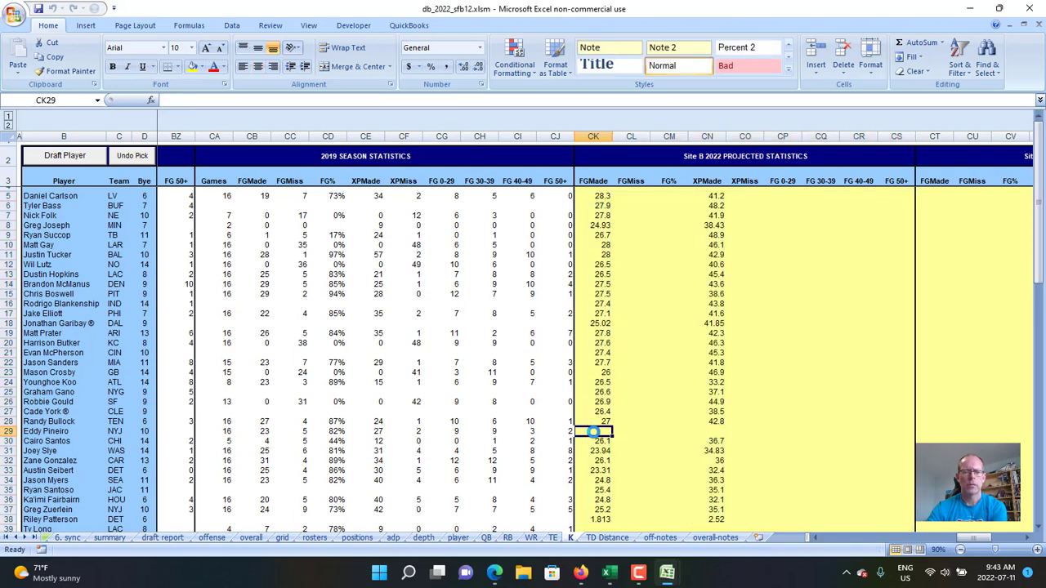
mouse_move(667, 572)
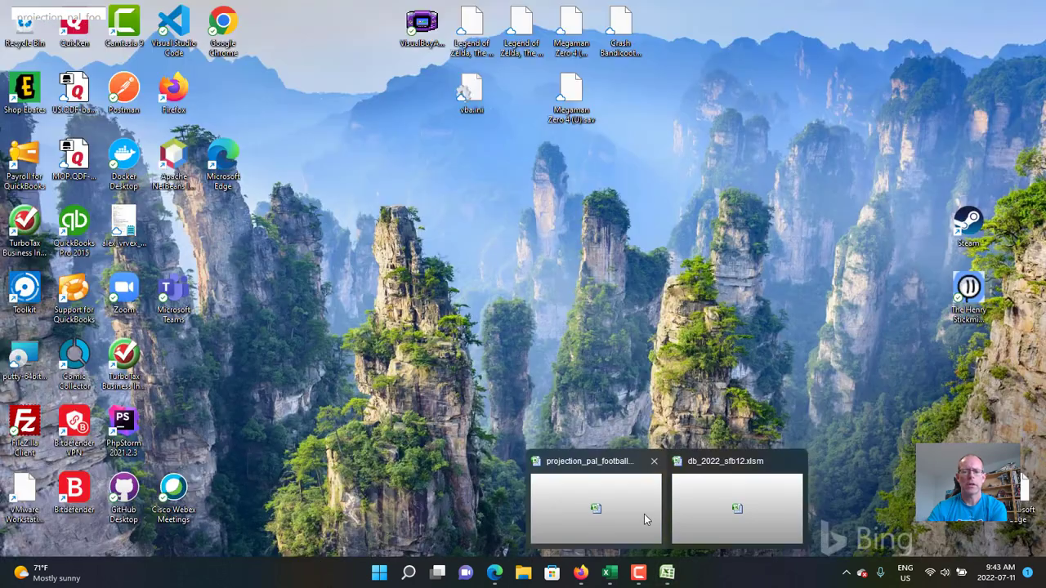
click(644, 514)
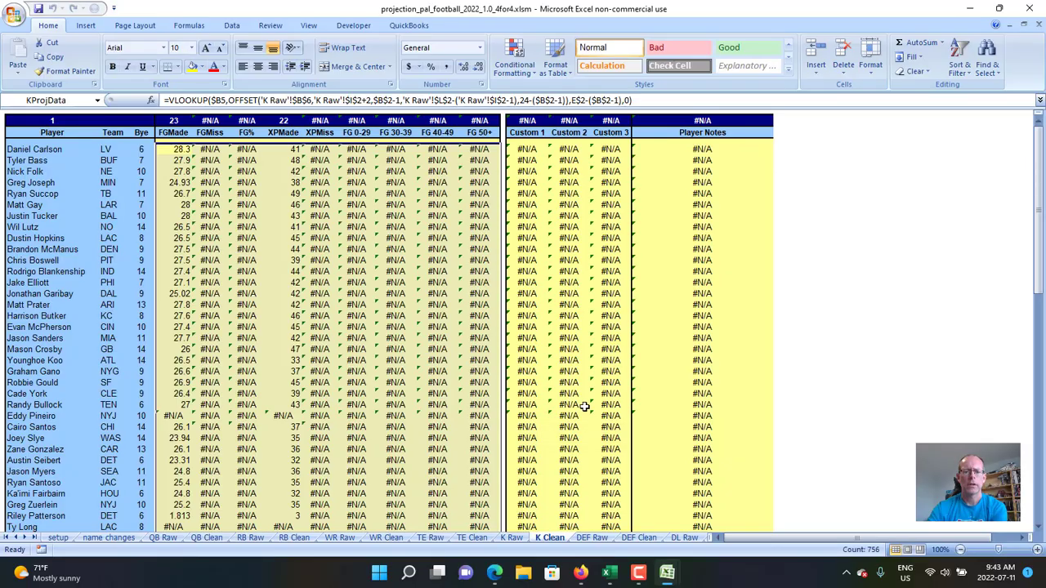
click(512, 539)
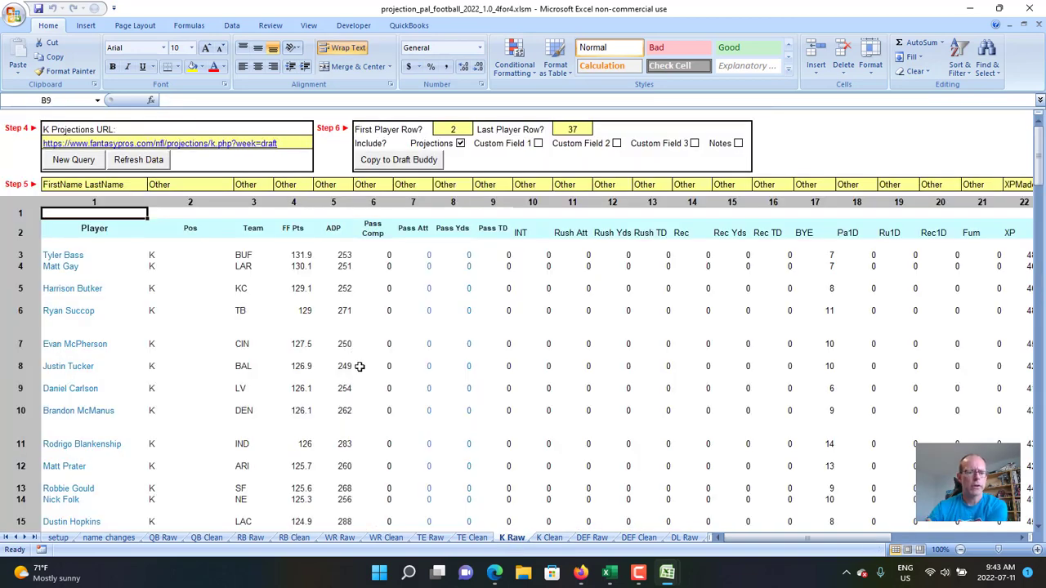
scroll(355, 364, down, 6)
scroll(359, 369, down, 2)
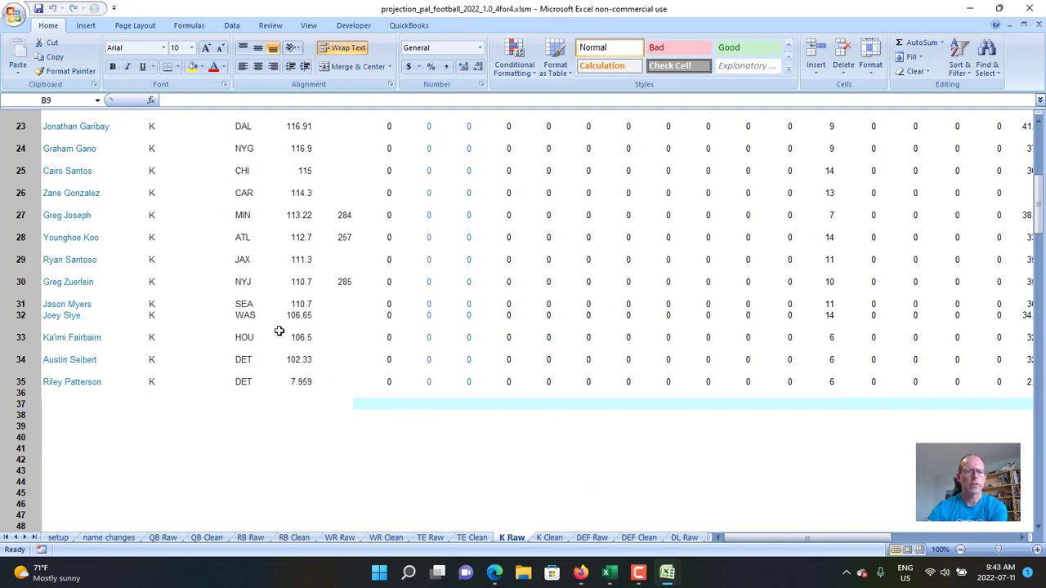
click(241, 281)
scroll(289, 315, up, 2)
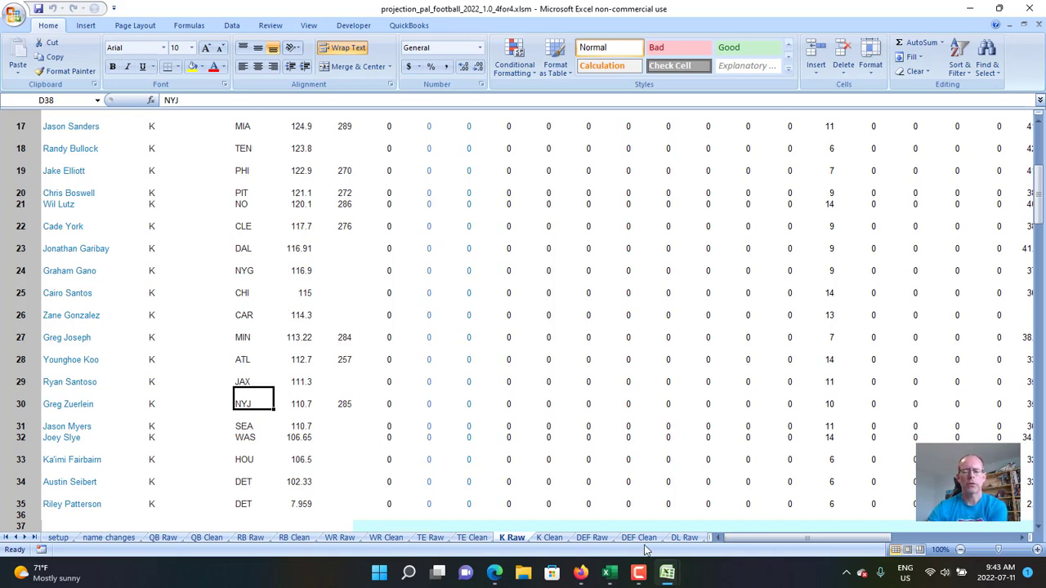
mouse_move(638, 571)
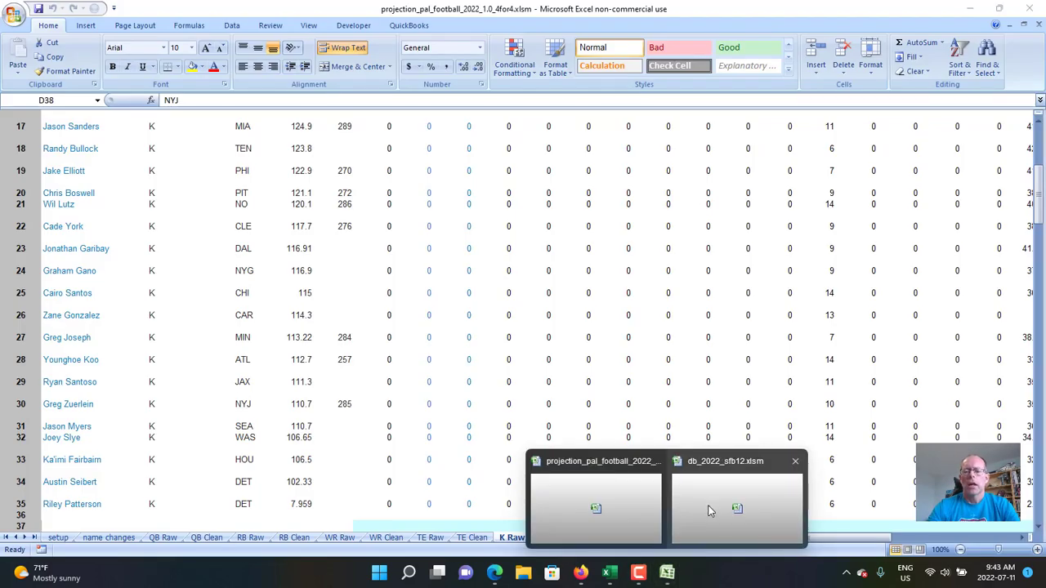
mouse_move(708, 503)
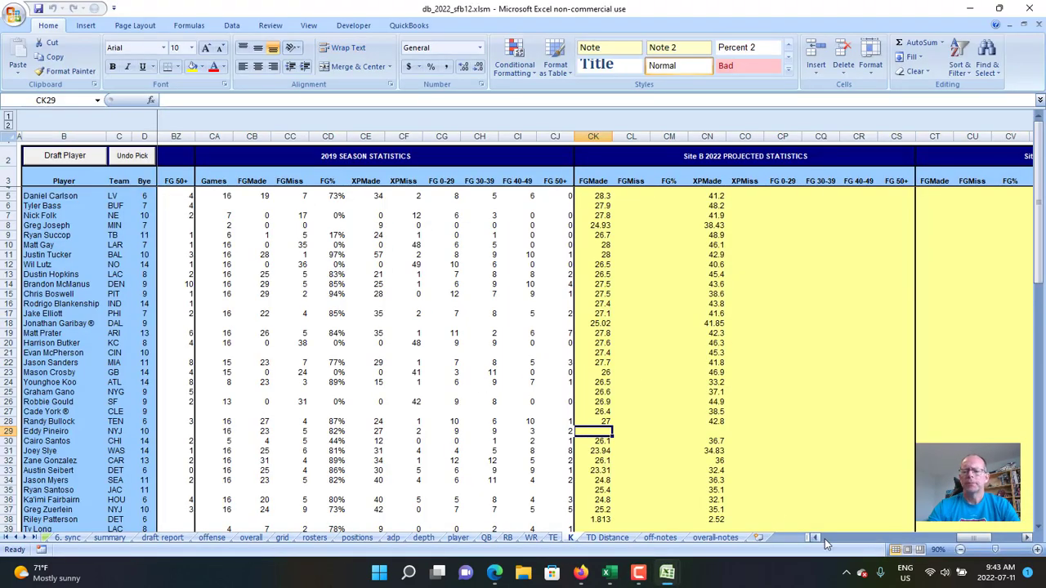
On Draft Buddy's 4. options sheet, set the default allocation key to 8. Site B 100%
drag(985, 540, 893, 539)
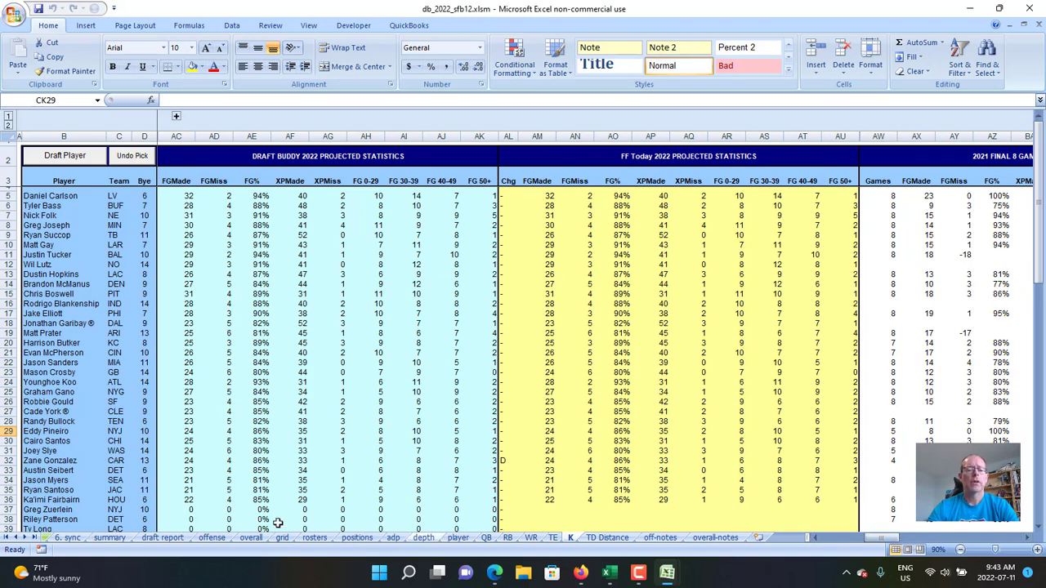
click(6, 541)
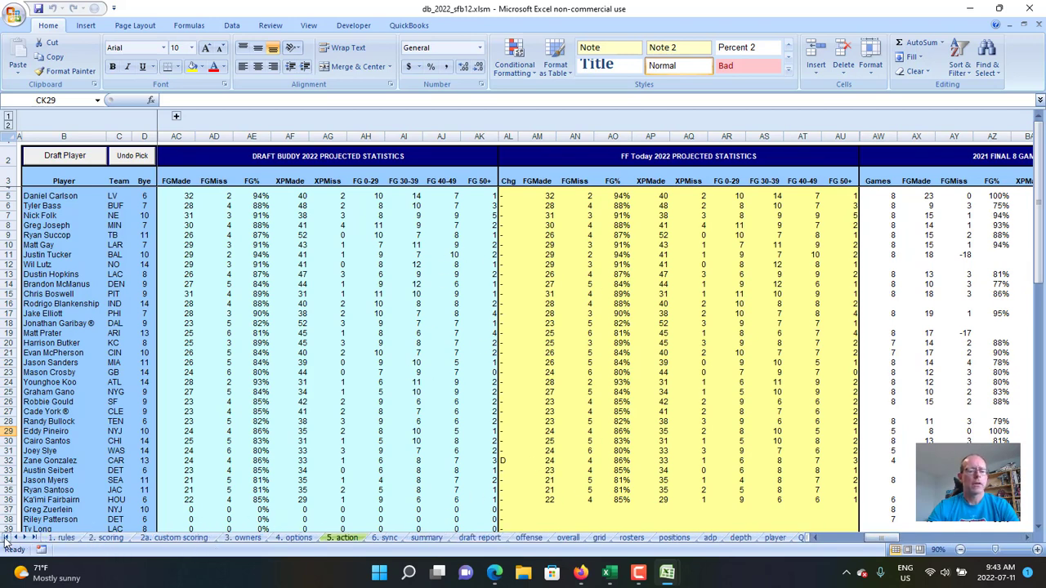
click(296, 538)
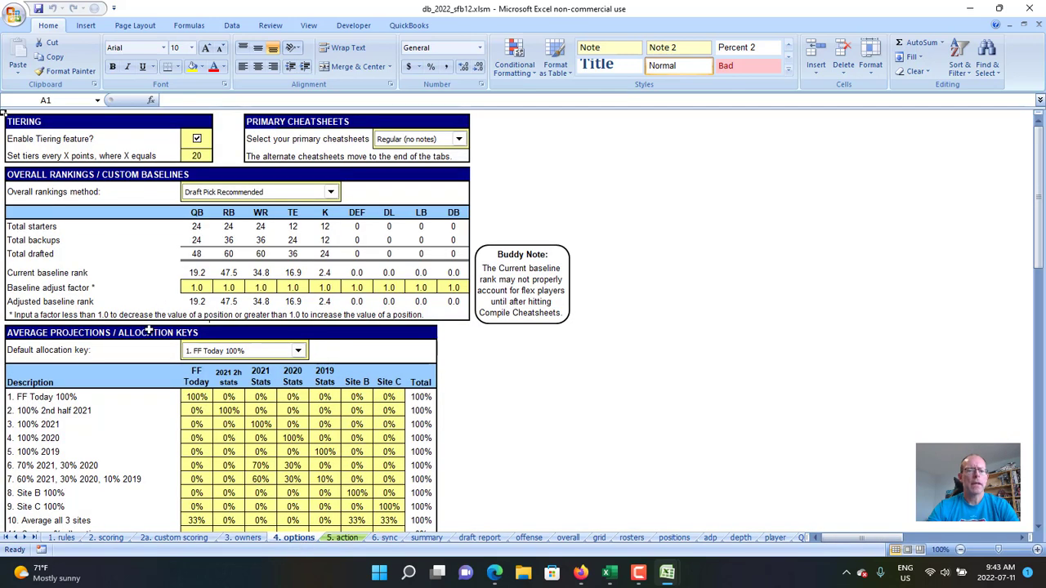
scroll(131, 353, down, 3)
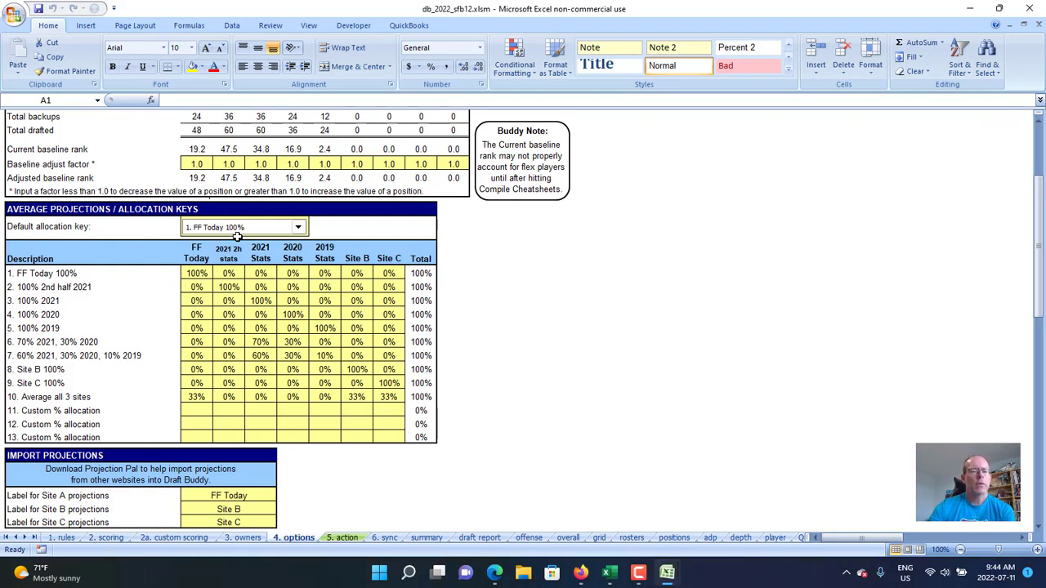
click(298, 228)
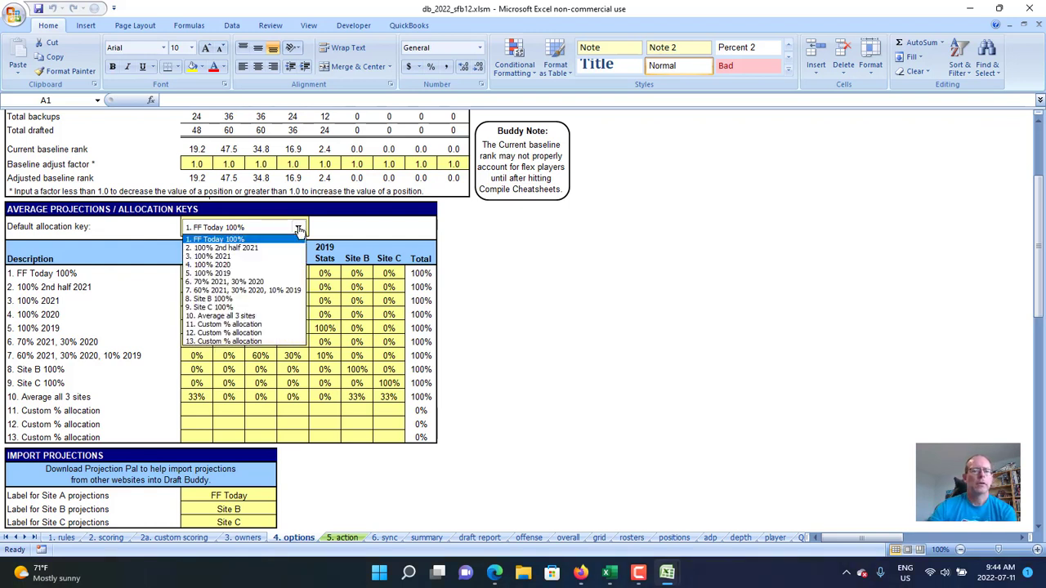
click(280, 299)
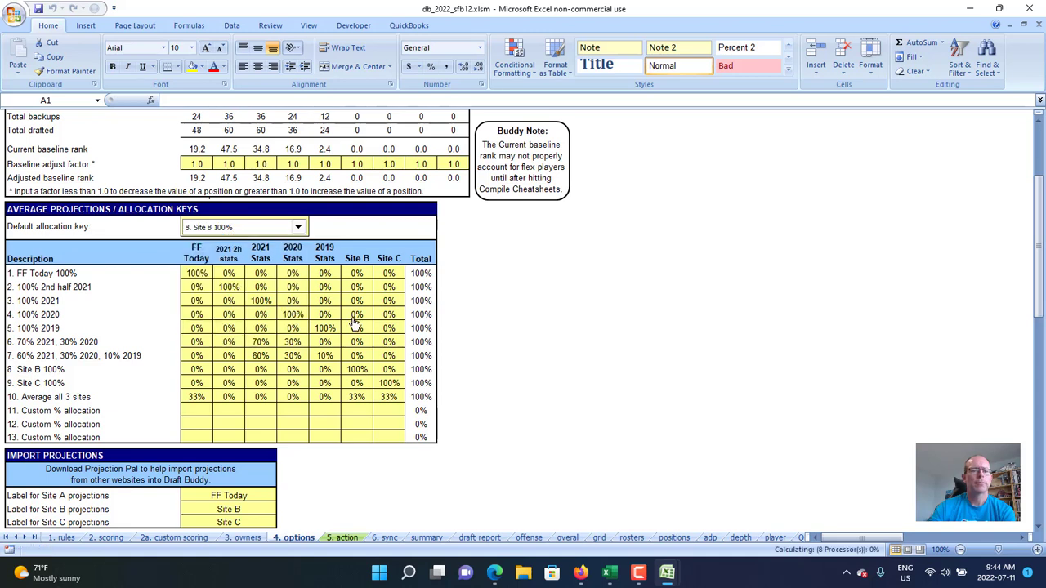
On the 4. options sheet, set the label for Site B projections to 4for4.com
click(235, 510)
text(4f)
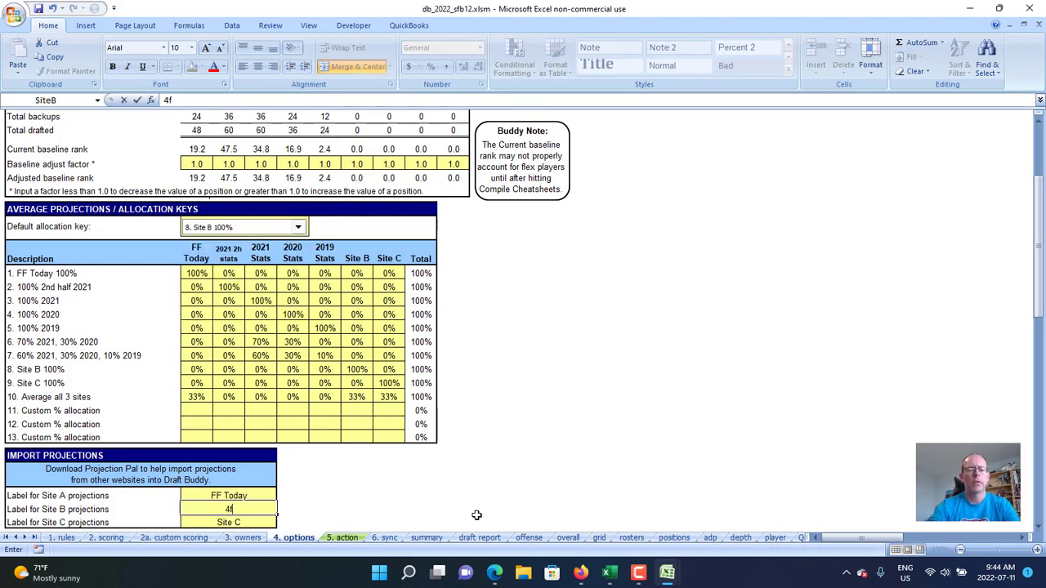
text(or4.)
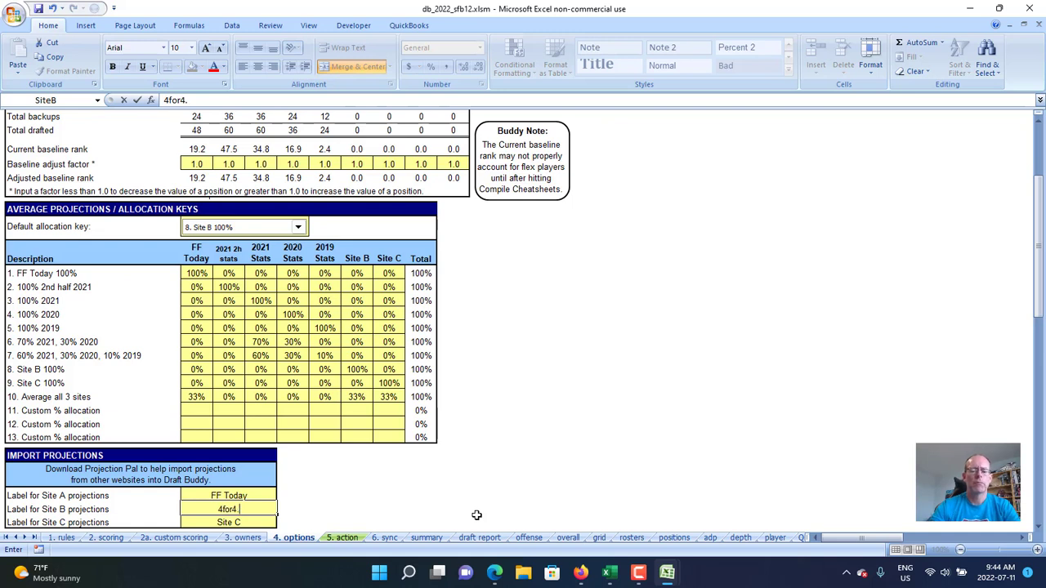
text(com)
key(Return)
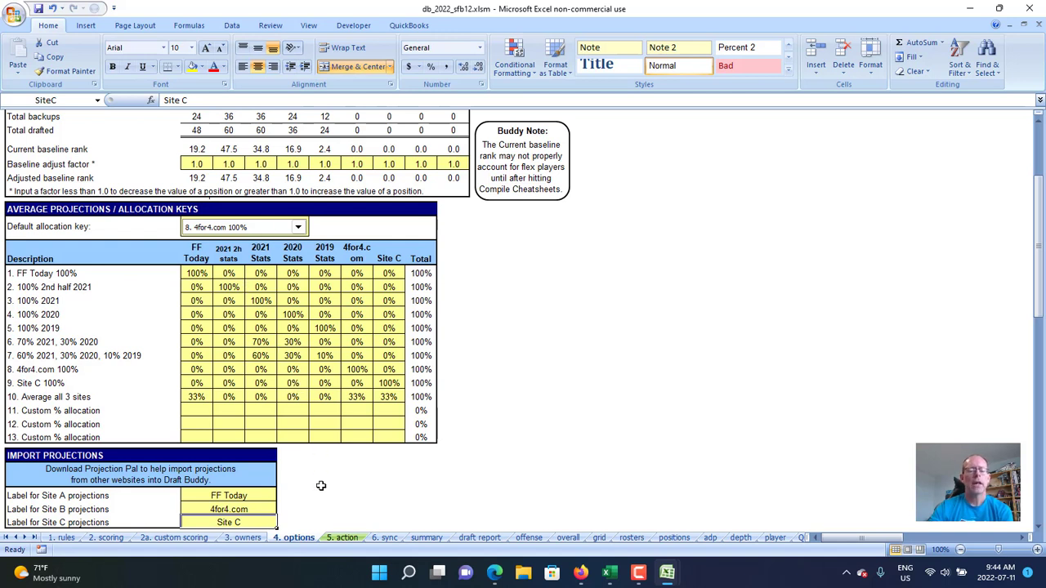
On the 2a. custom scoring sheet, rename the first QB custom field as Passing 1D
click(343, 537)
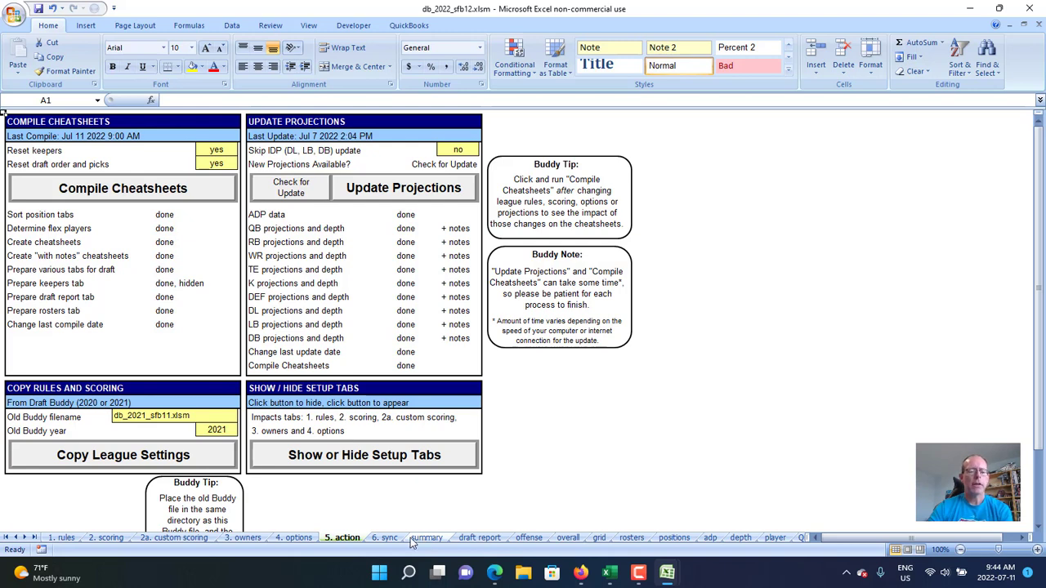
click(175, 538)
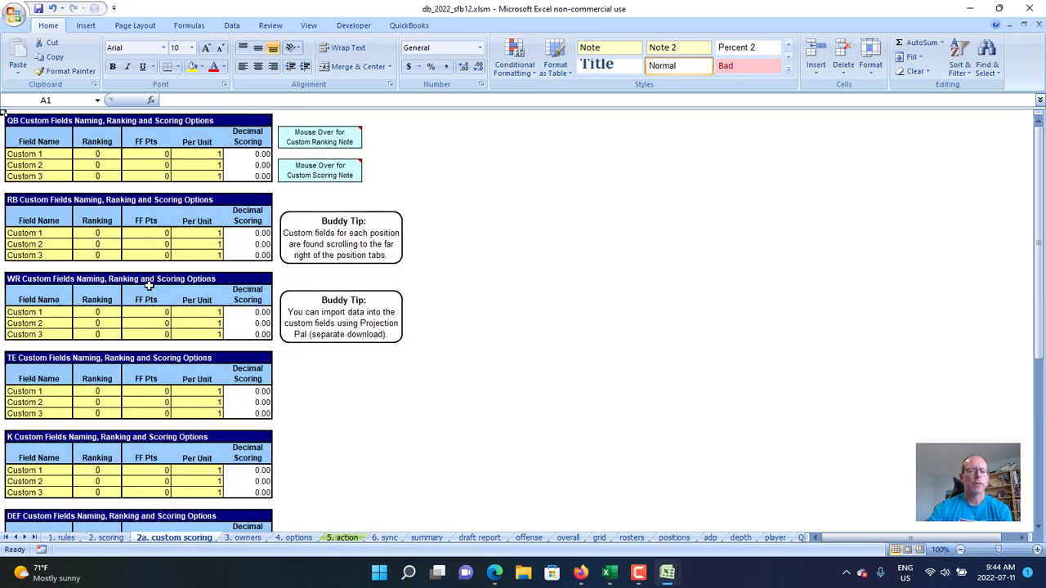
click(54, 153)
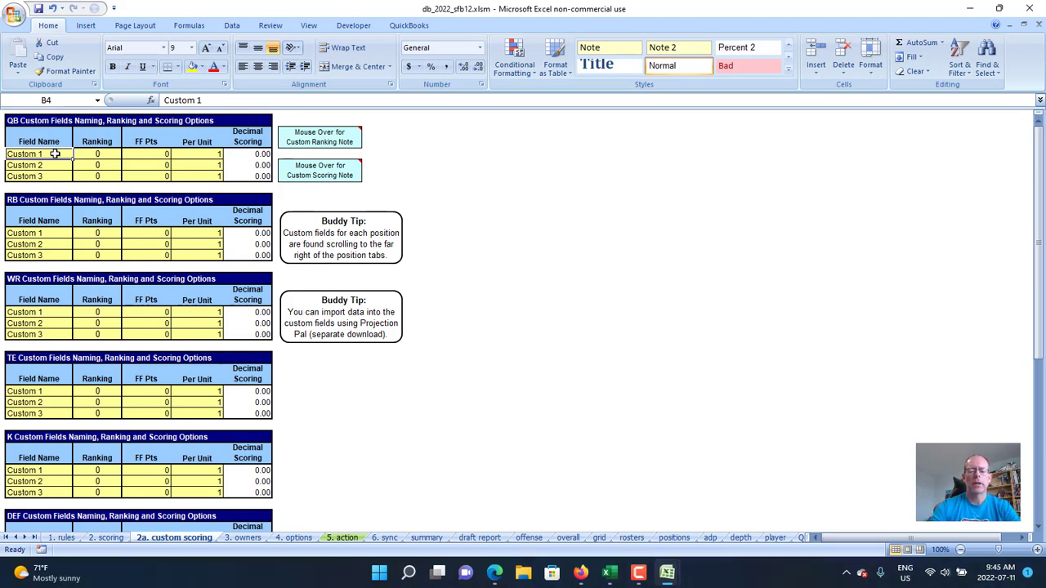
text(Pa)
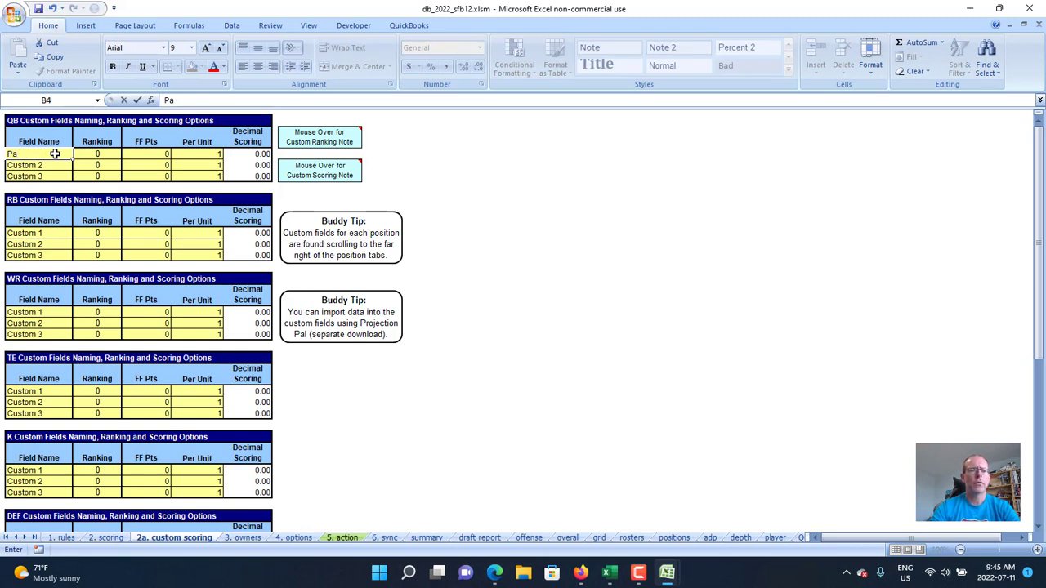
text(ssing)
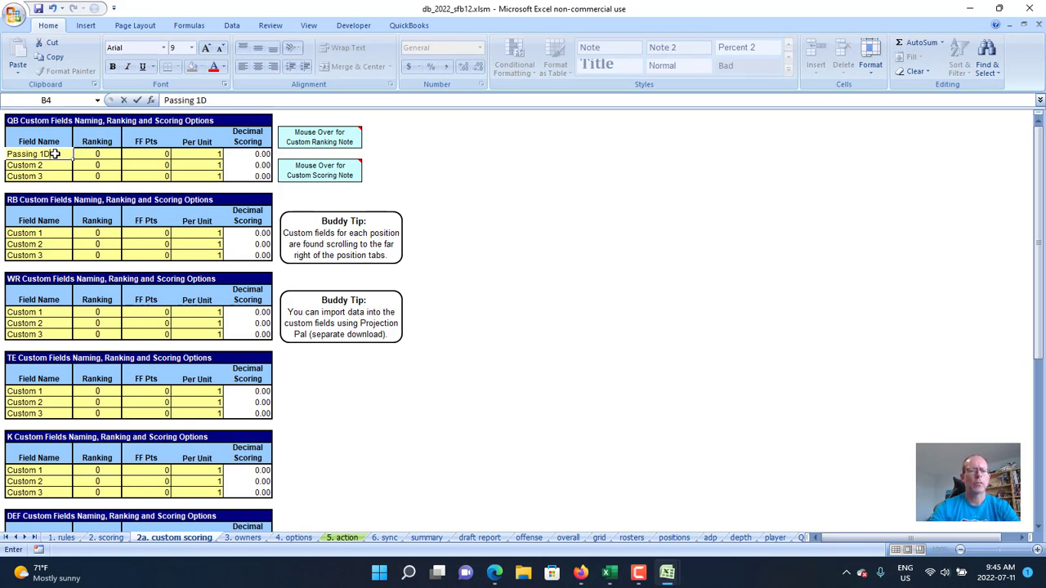
text( 1D)
key(Return)
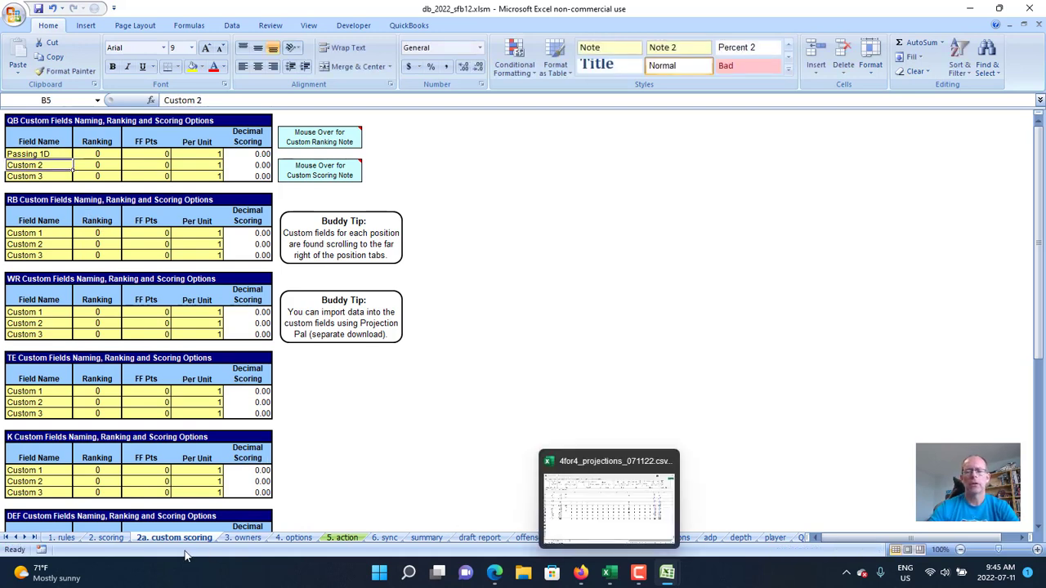
Check the custom field headings on the QB sheet, including the cell that Passing 1D is linked to
click(35, 538)
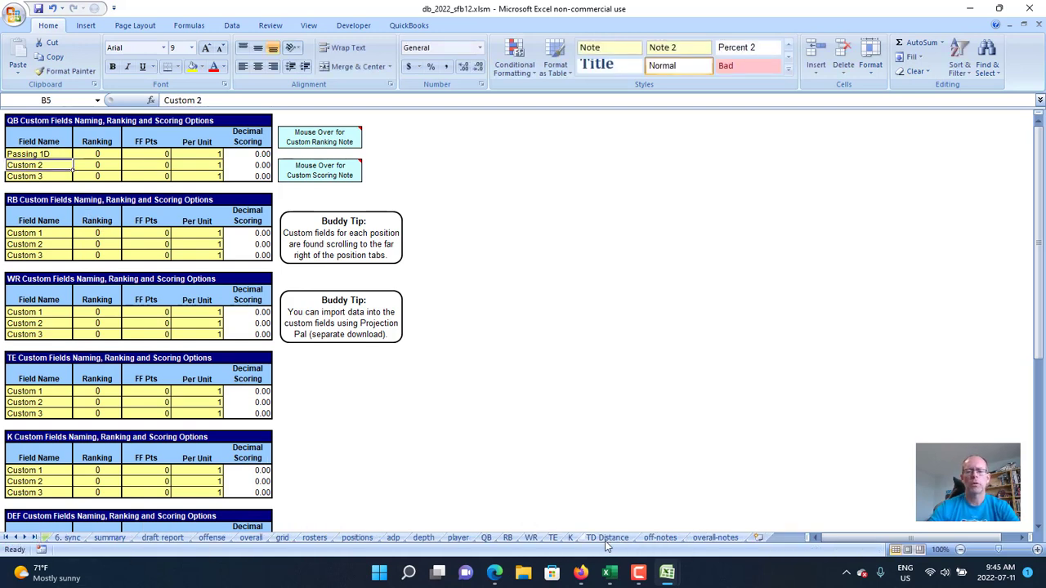
click(486, 537)
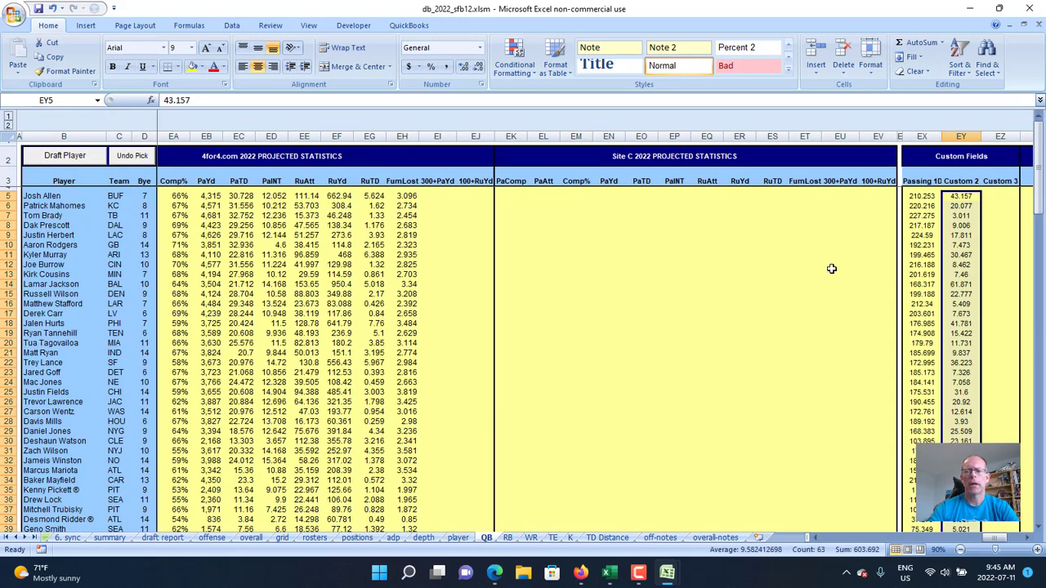
click(923, 181)
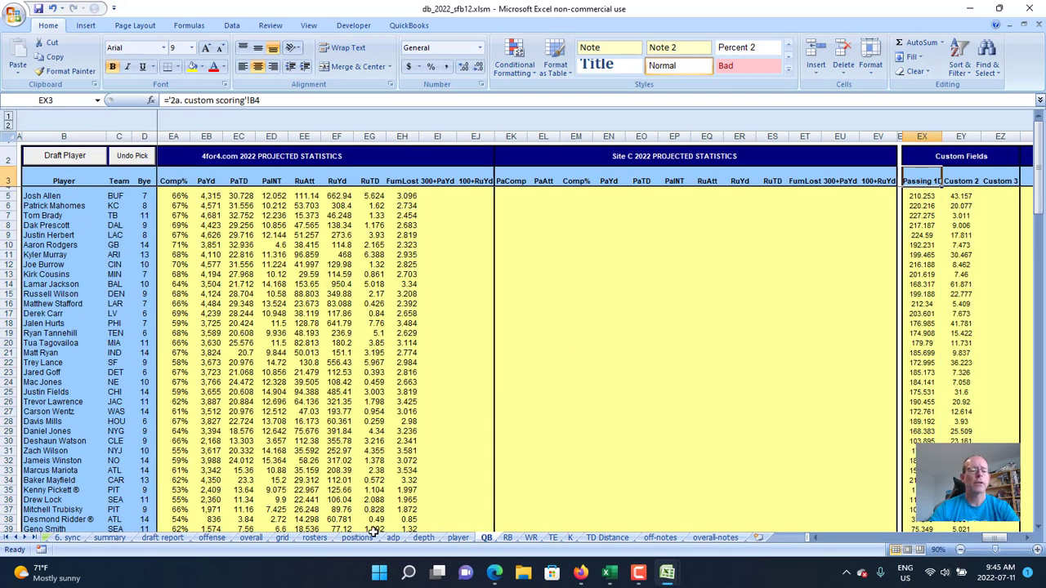
click(7, 537)
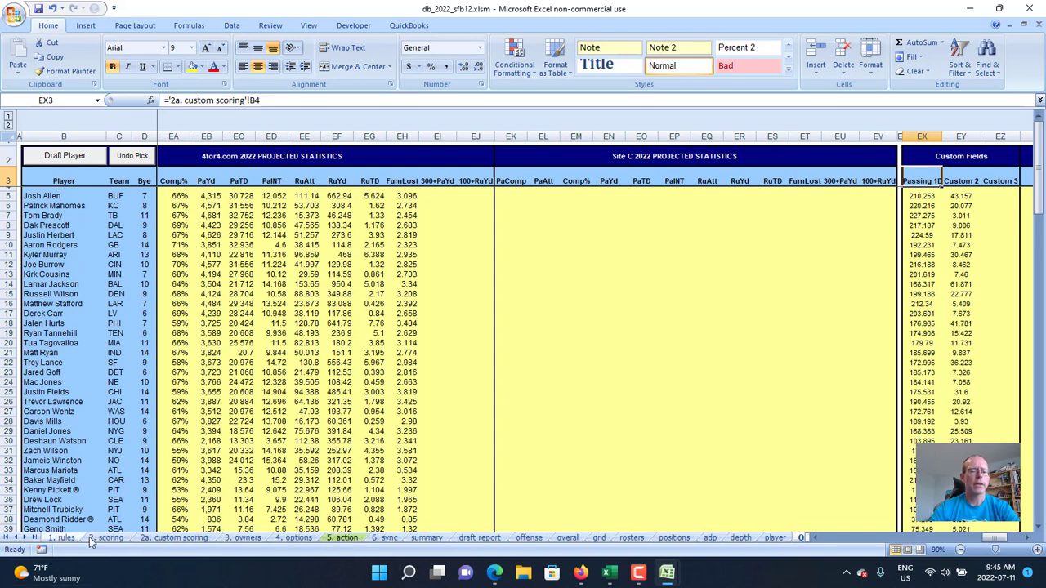
On the 2a. custom scoring sheet, rename the second QB custom field as Rushing 1D and set its FF Pts to 0.5
click(180, 538)
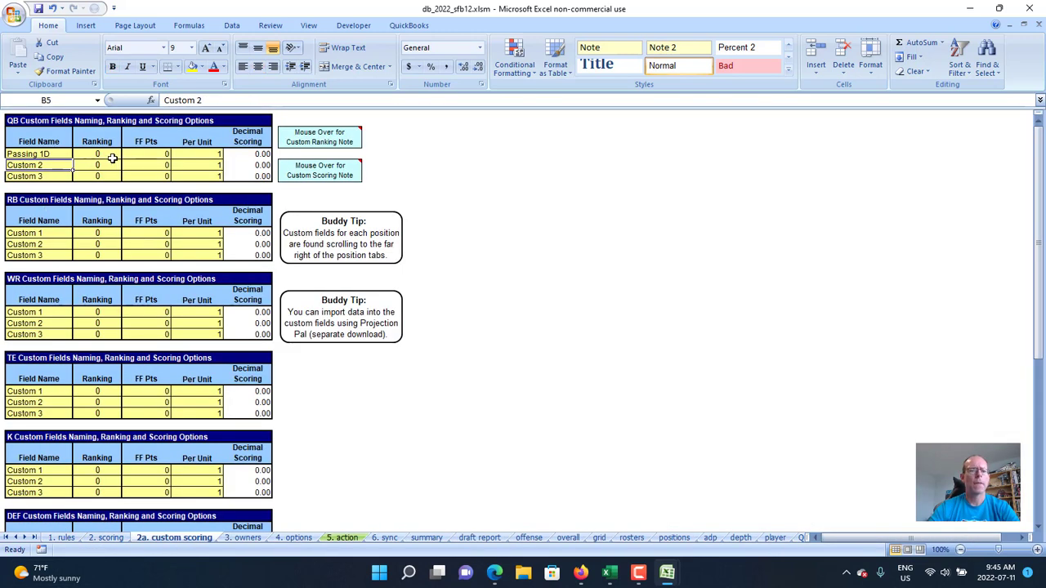
click(151, 154)
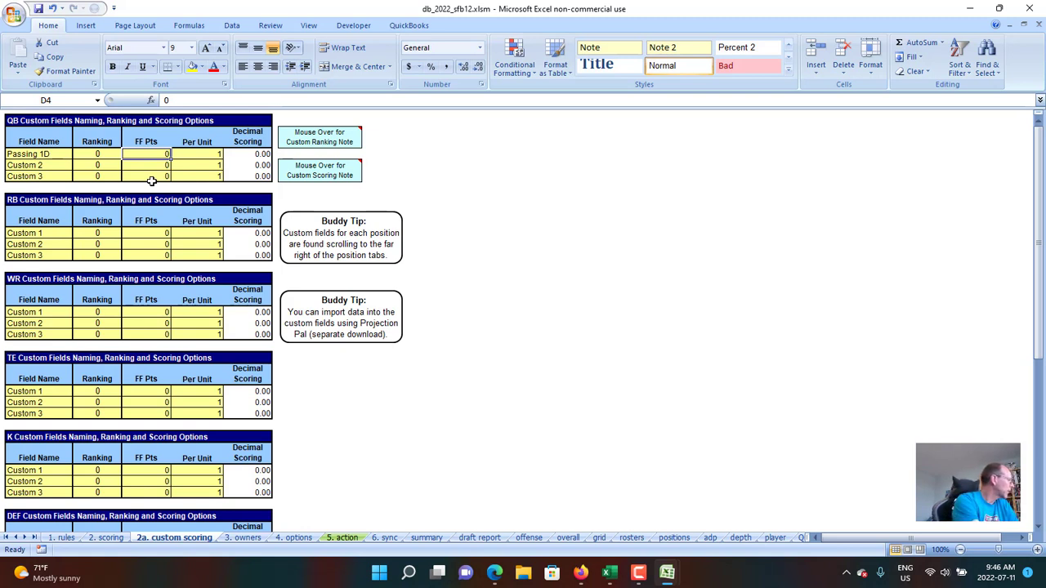
click(28, 165)
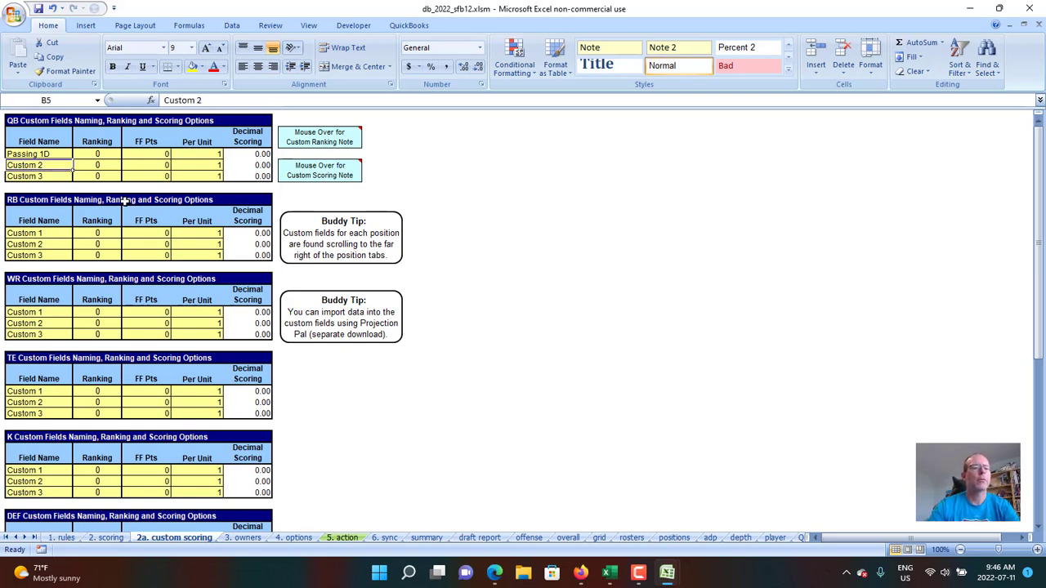
text(Rushing 1)
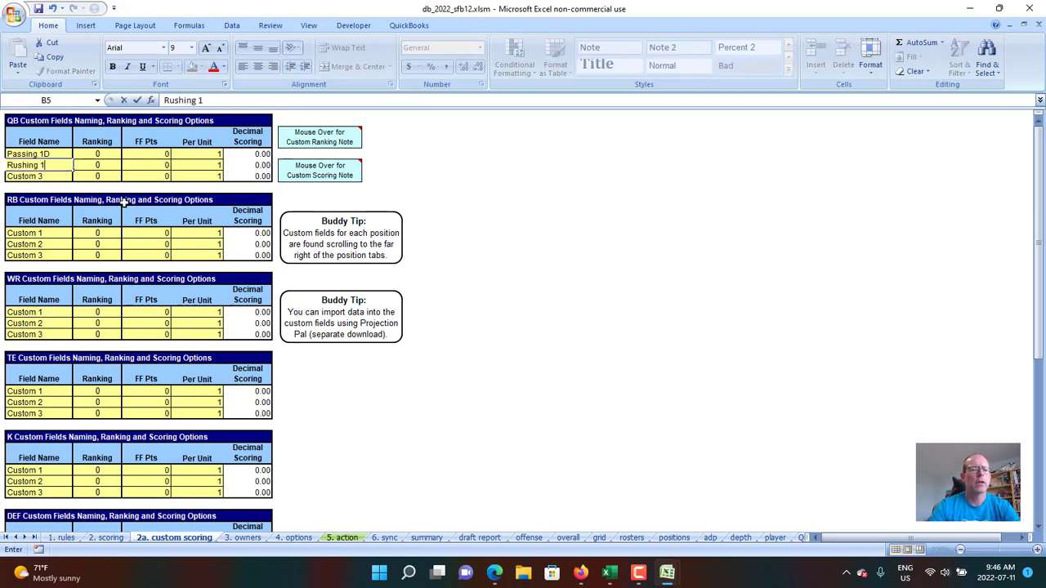
text(D)
key(Tab)
key(Tab)
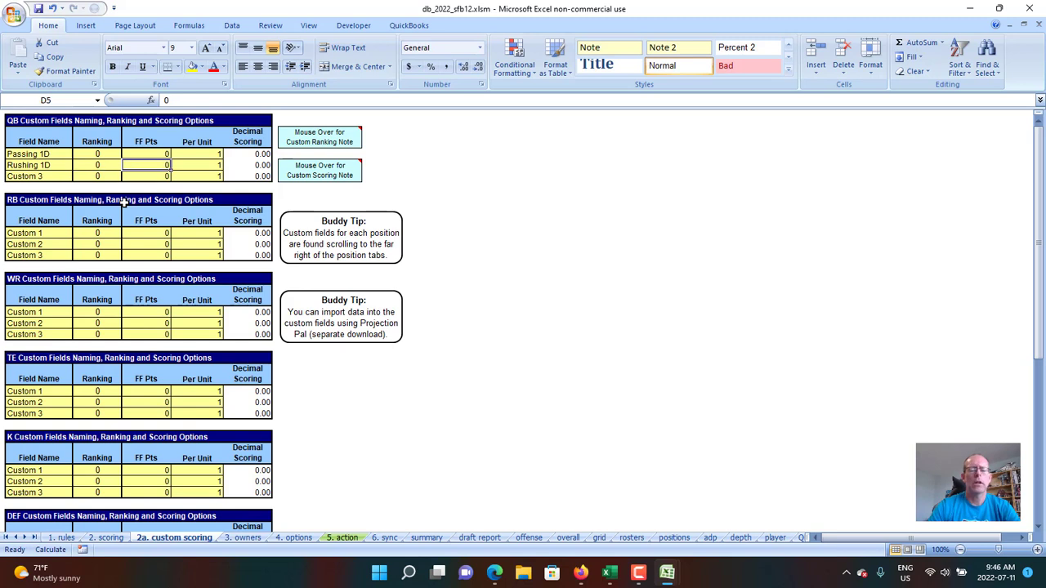
text(.5)
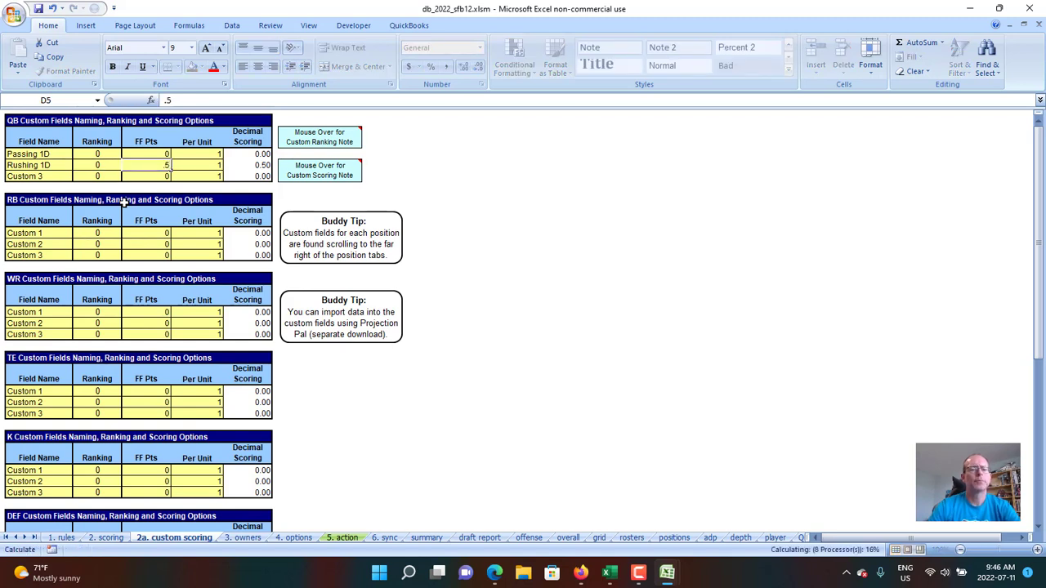
key(Return)
key(Down)
key(Down)
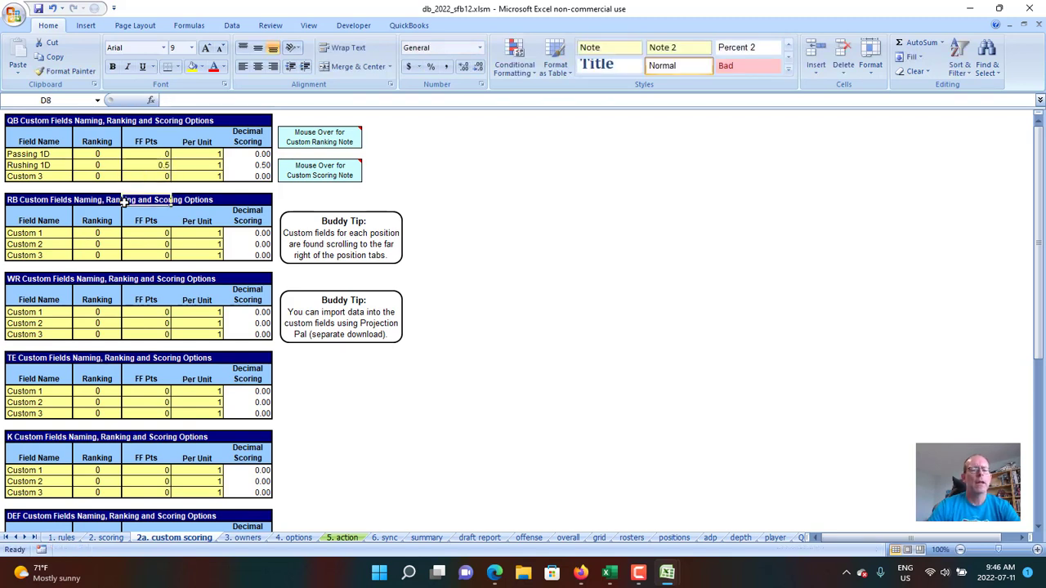
key(Up)
key(Up)
key(Up)
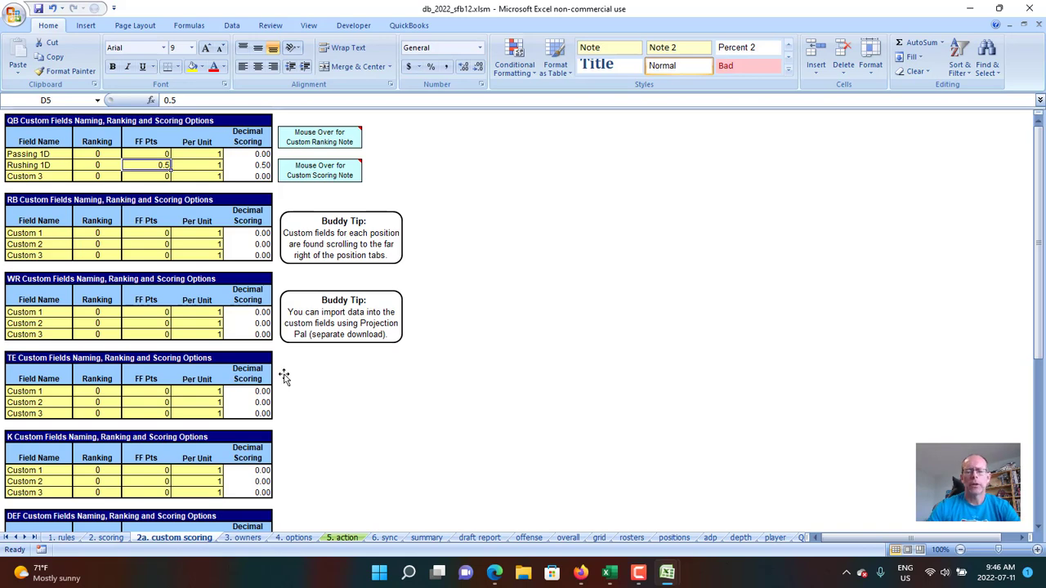
On the QB sheet, examine Josh Allen's 2022 Projected points and his Rushing 1D custom field value
click(34, 538)
click(488, 539)
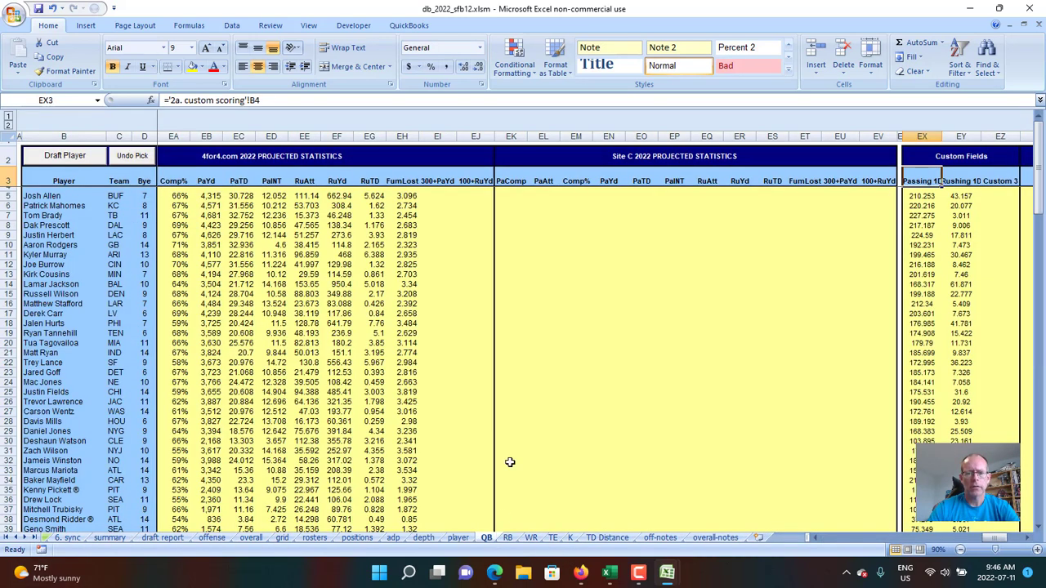
mouse_move(833, 541)
mouse_down()
mouse_move(863, 536)
mouse_move(828, 543)
mouse_up()
click(328, 196)
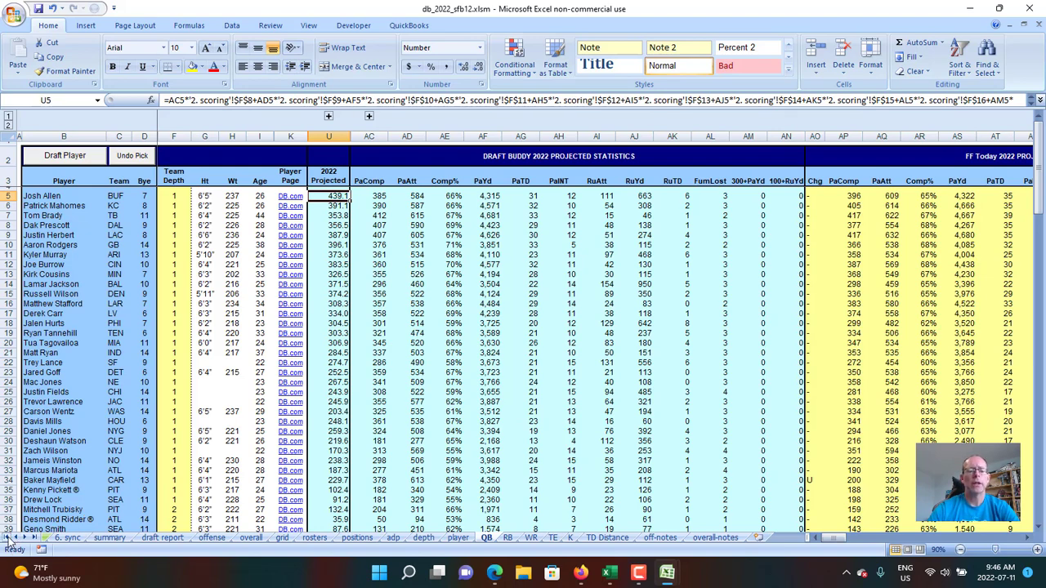
drag(835, 539, 996, 537)
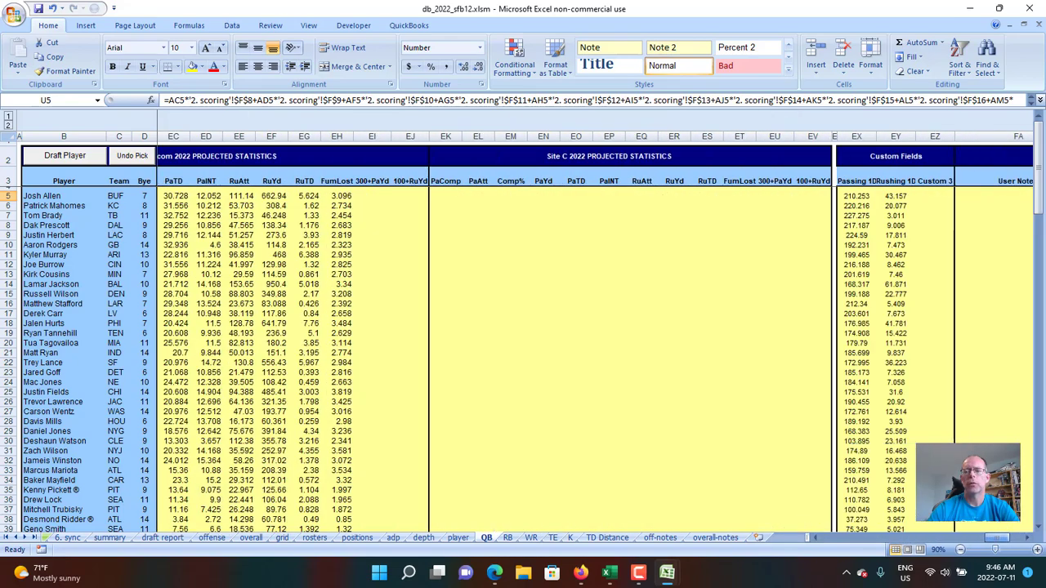
click(897, 196)
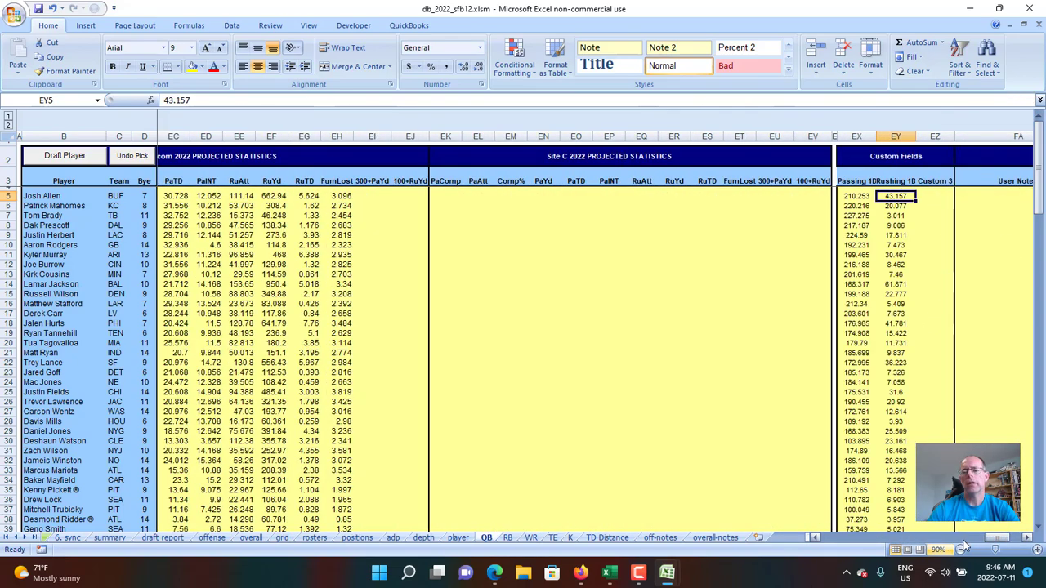
drag(998, 538, 835, 552)
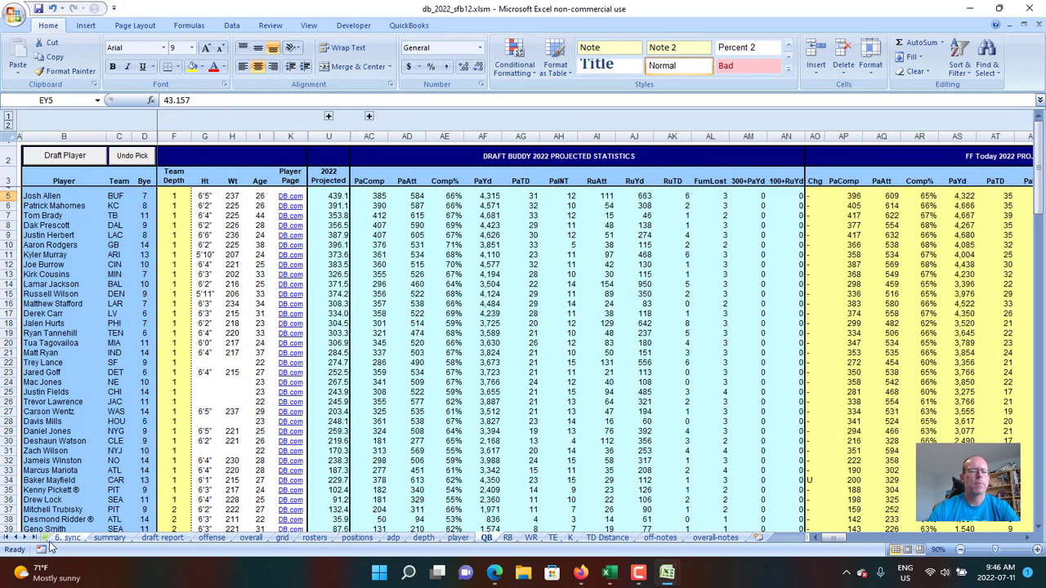
Set the QB Rushing 1D field's FF Pts to 0 and check Josh Allen's 2022 Projected points on the QB sheet
click(8, 538)
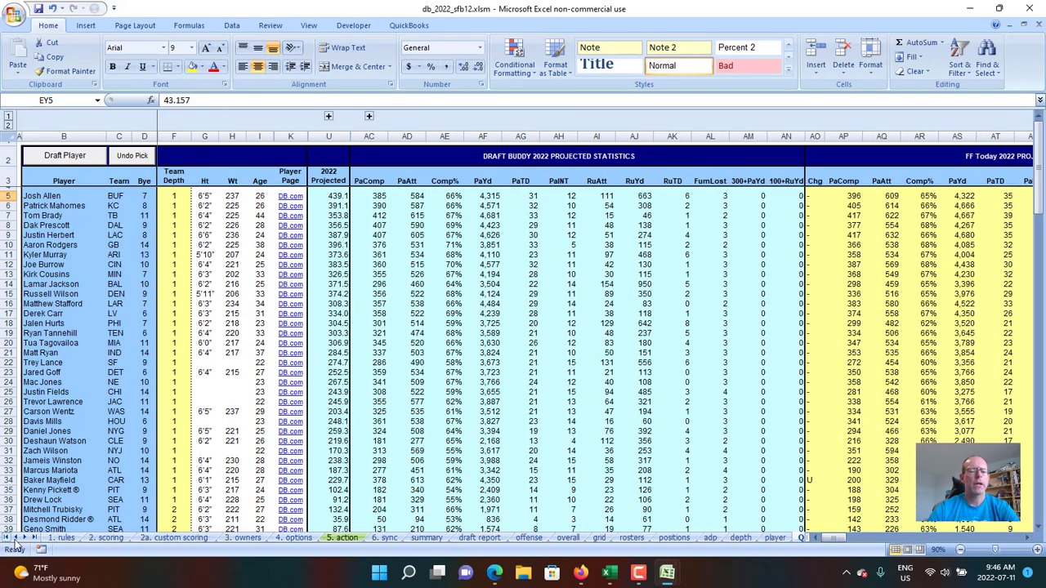
click(162, 541)
text(0)
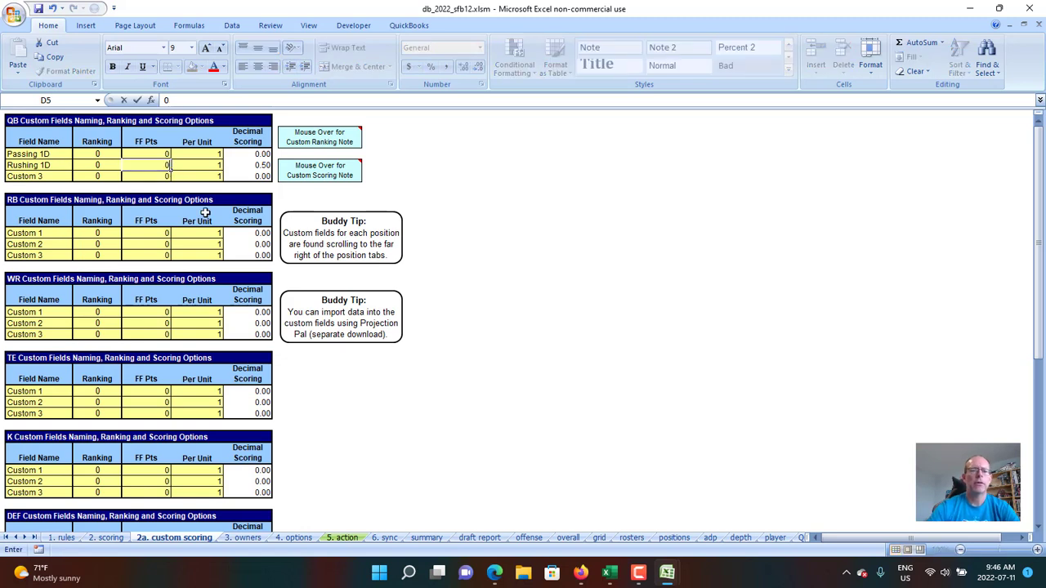
key(Return)
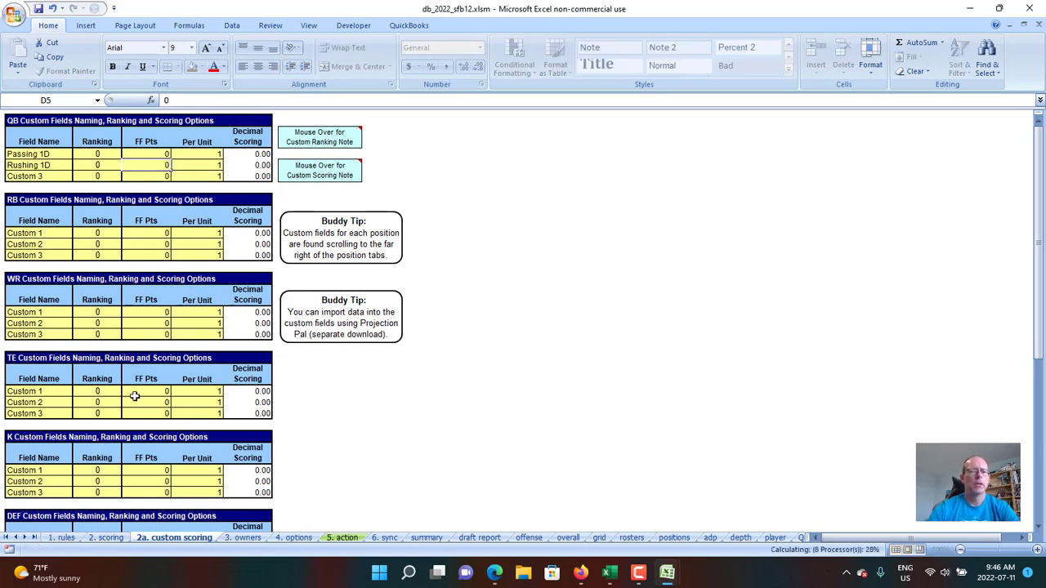
click(802, 539)
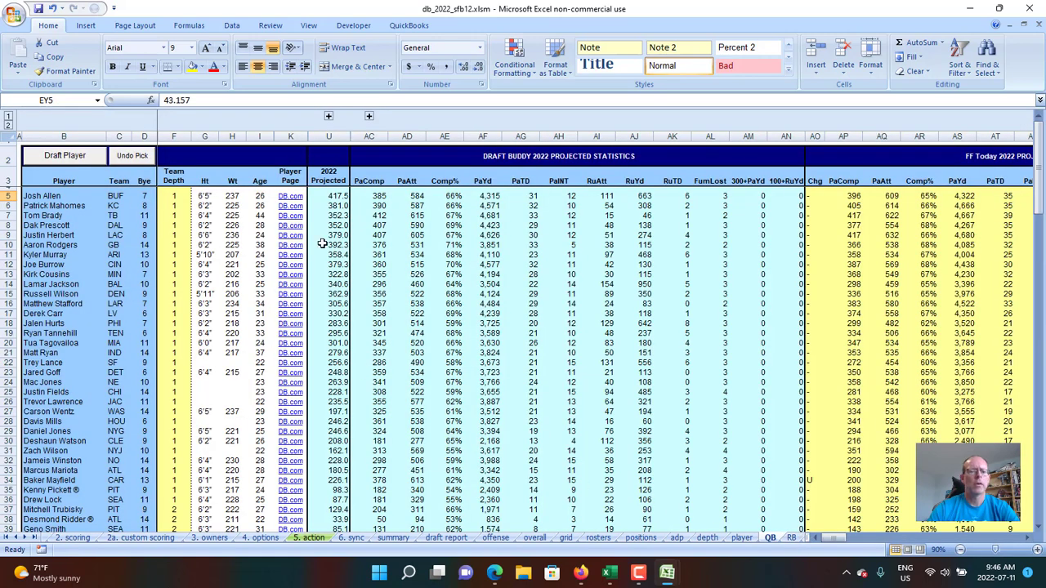
click(335, 197)
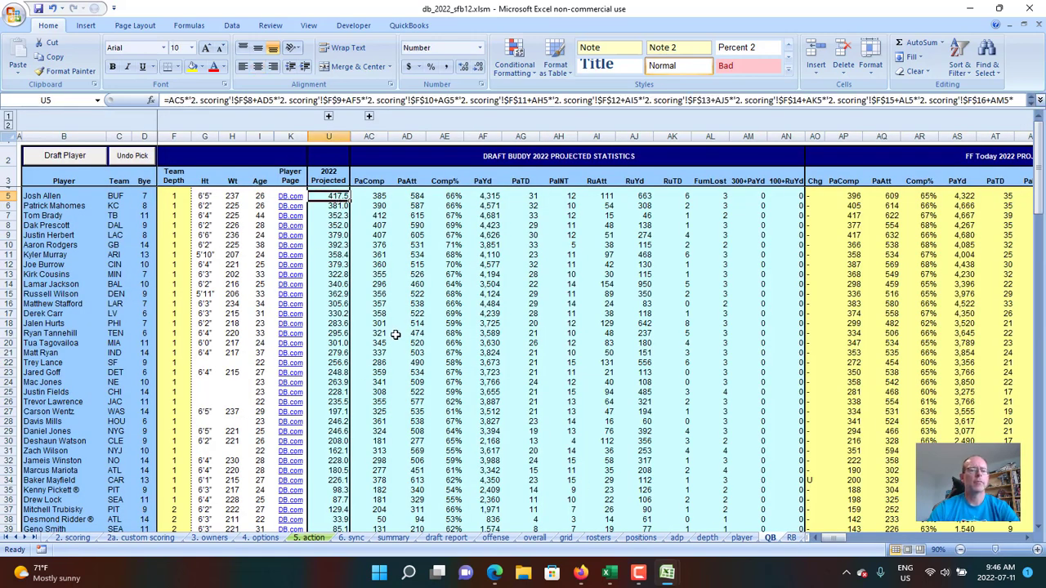
Set the QB Rushing 1D field's FF Pts back to 0.5 and review the 2022 Projected points on the QB sheet
click(141, 539)
click(154, 164)
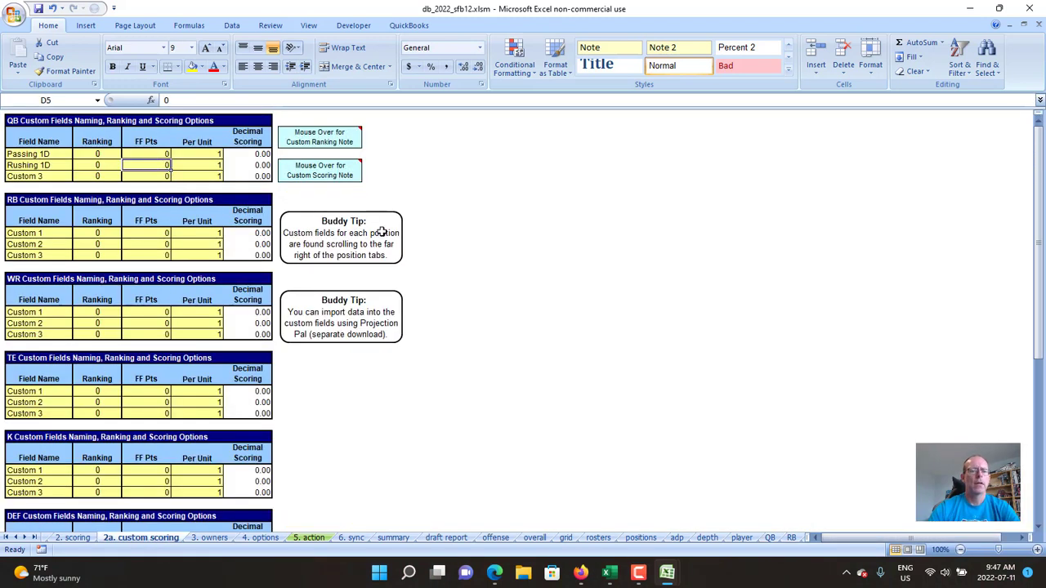
text(.5)
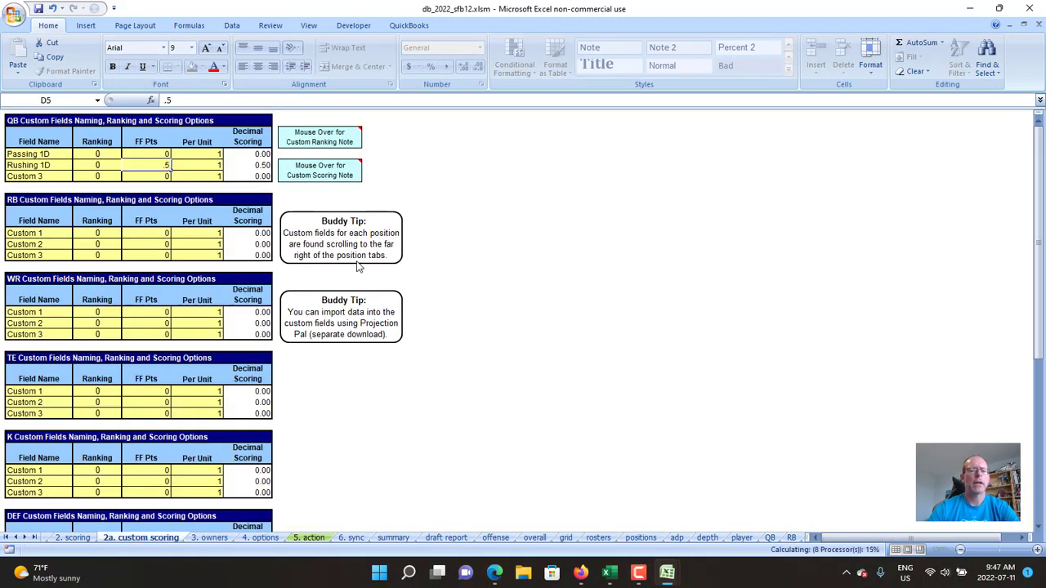
key(Return)
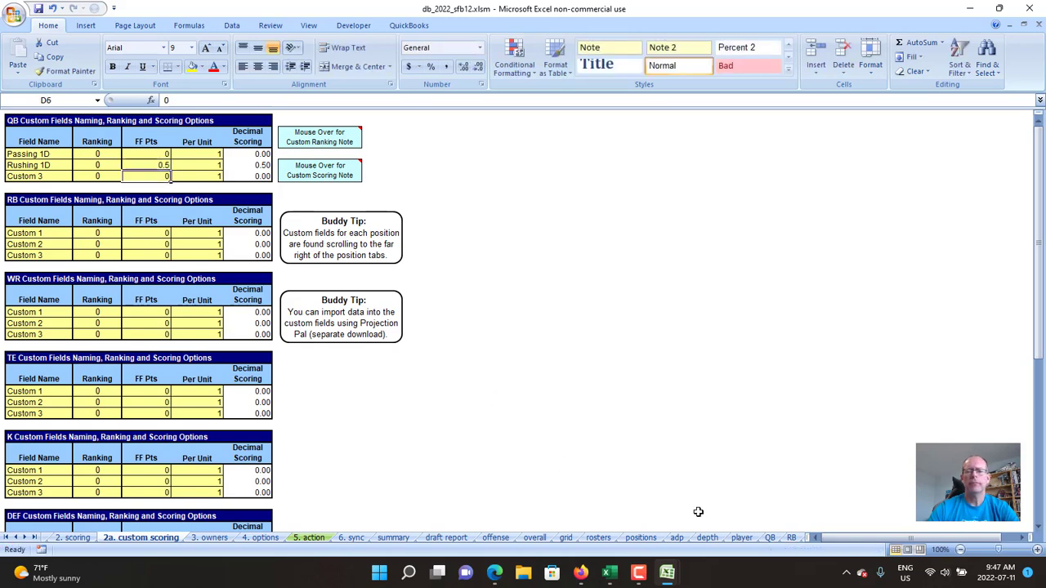
click(770, 538)
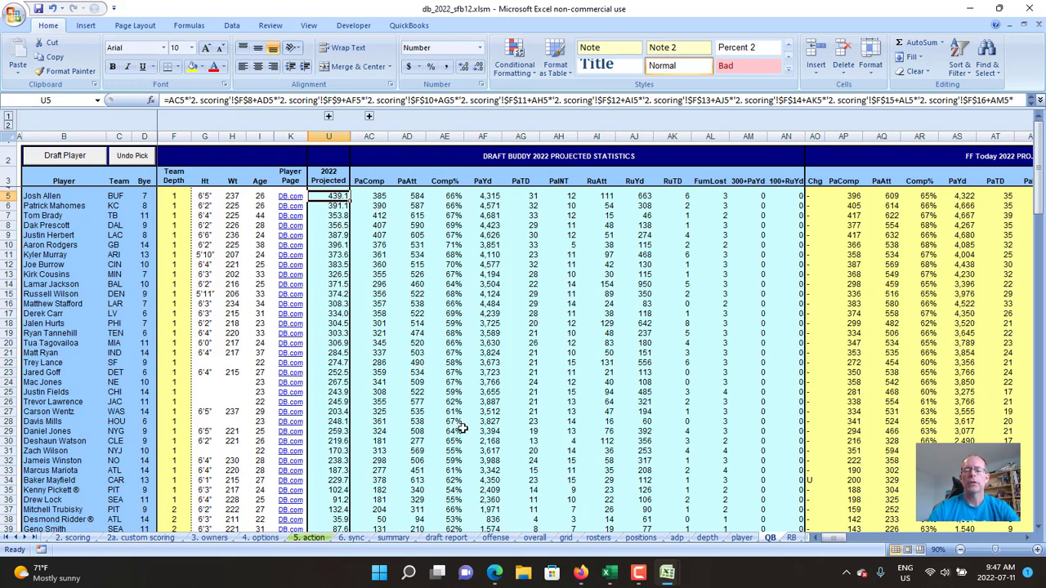
On the offense sheet, check Josh Allen's FF Pts value in the quarterback rankings
click(495, 538)
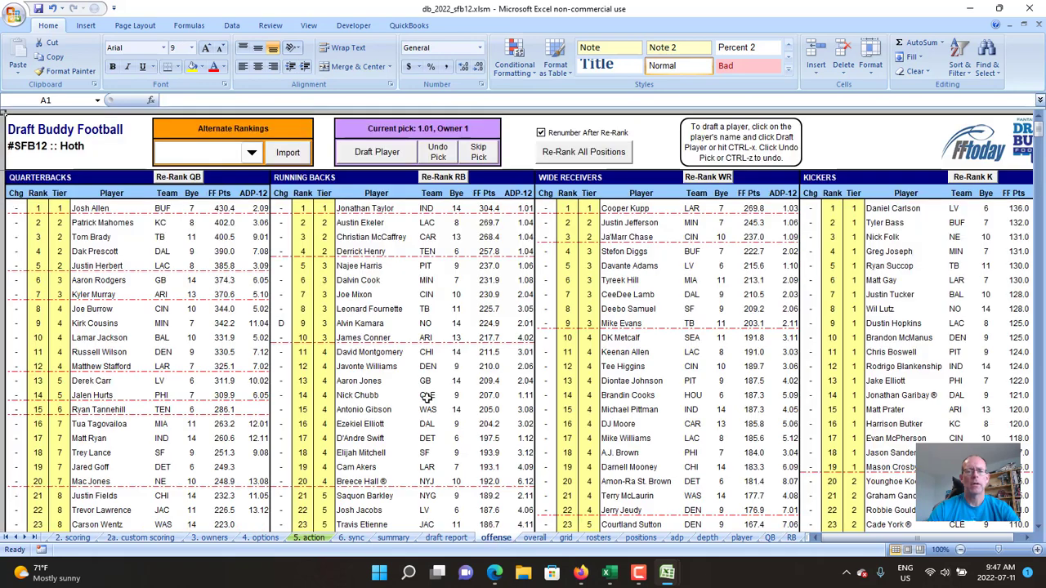
click(226, 208)
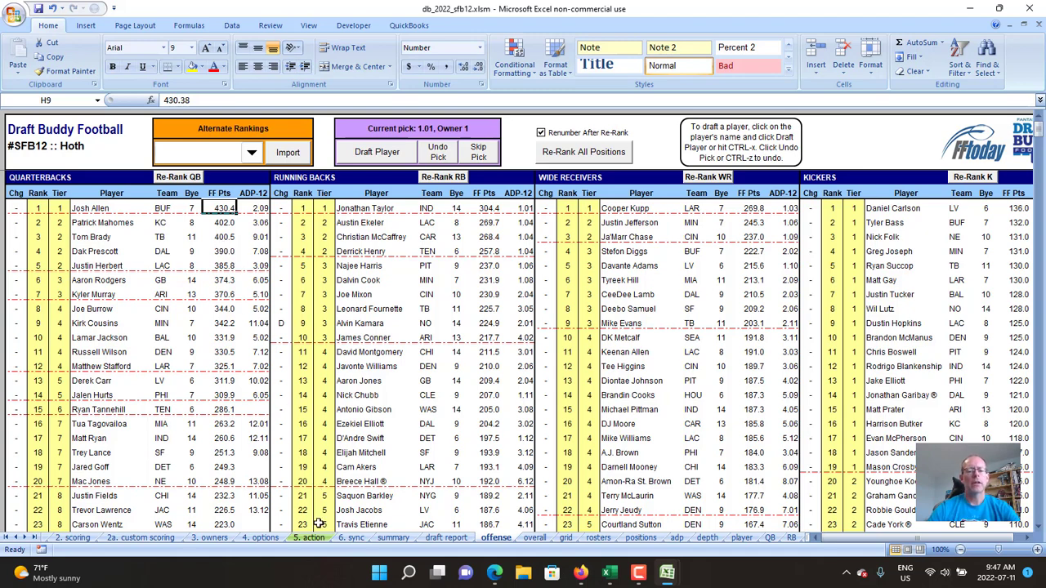
On the 2a. custom scoring sheet, rename the first two RB custom fields as Rushing 1D and Receiving 1D
click(135, 536)
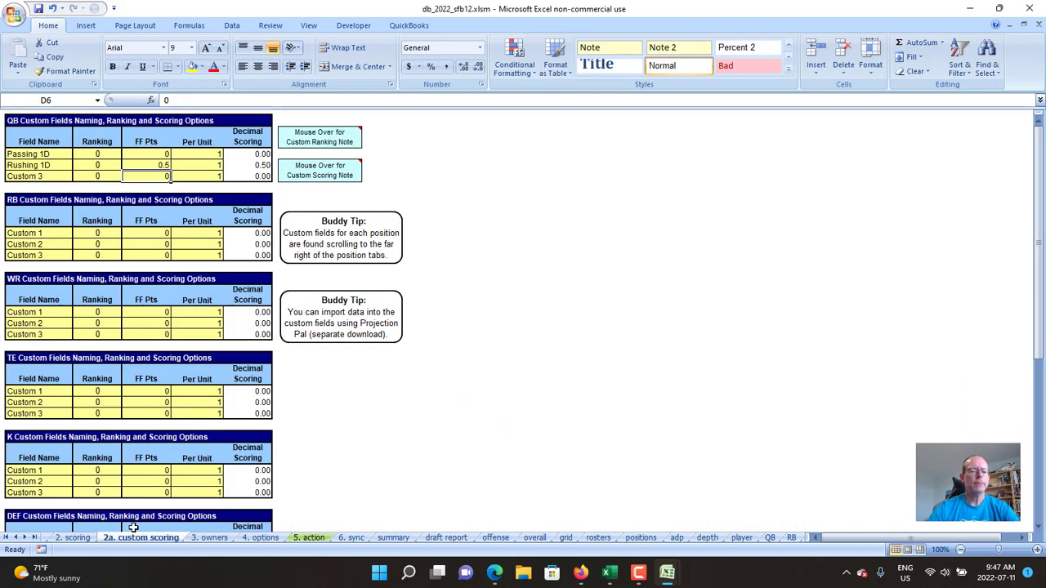
click(25, 233)
text(Rushing)
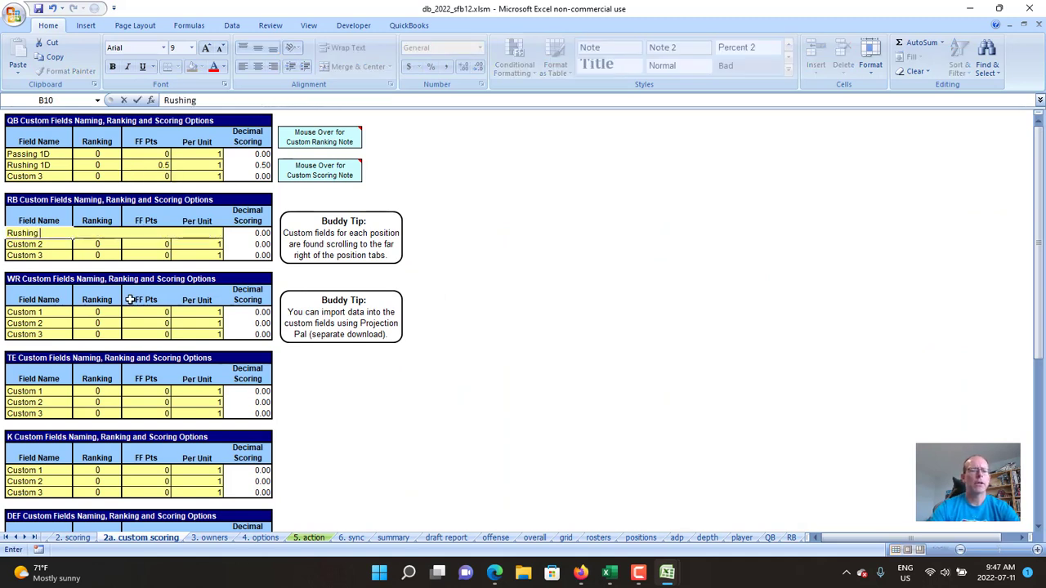
key(Return)
key(Return)
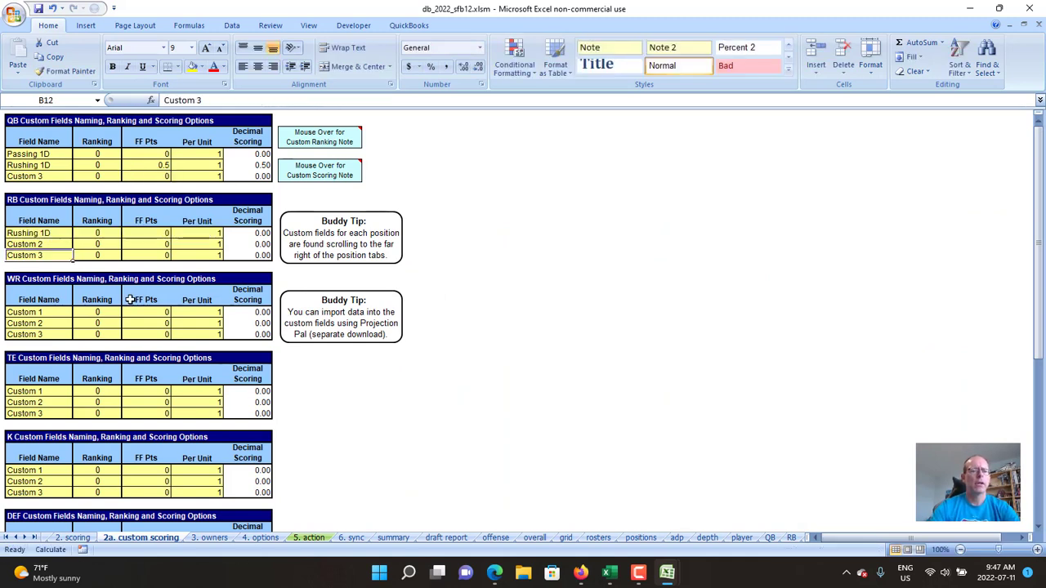
key(Up)
text(R)
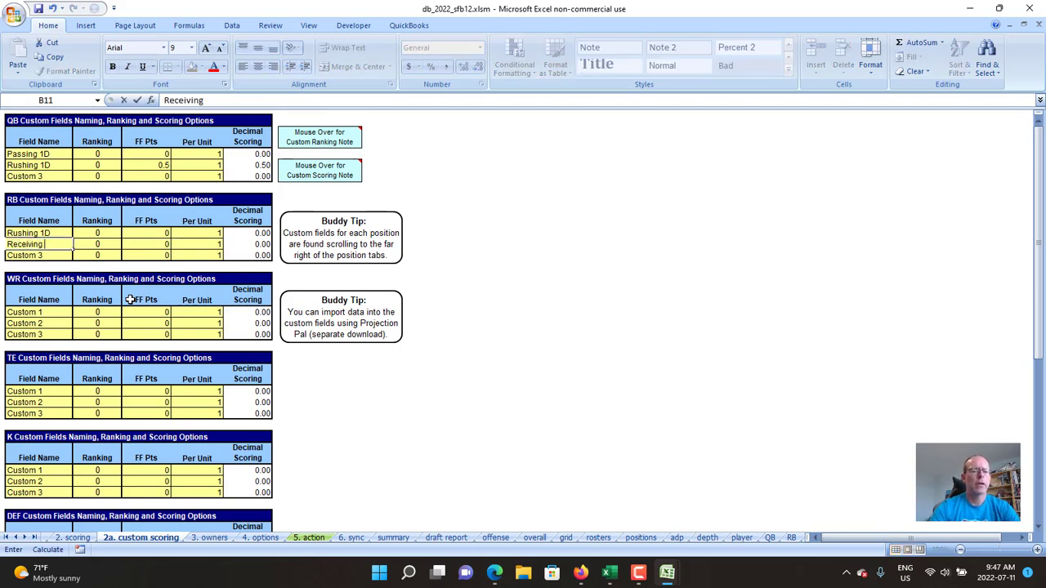
text(eceiving 1D)
Set the FF Pts of the RB Rushing 1D and Receiving 1D custom fields to 0.5 each
key(Up)
key(Right)
key(Right)
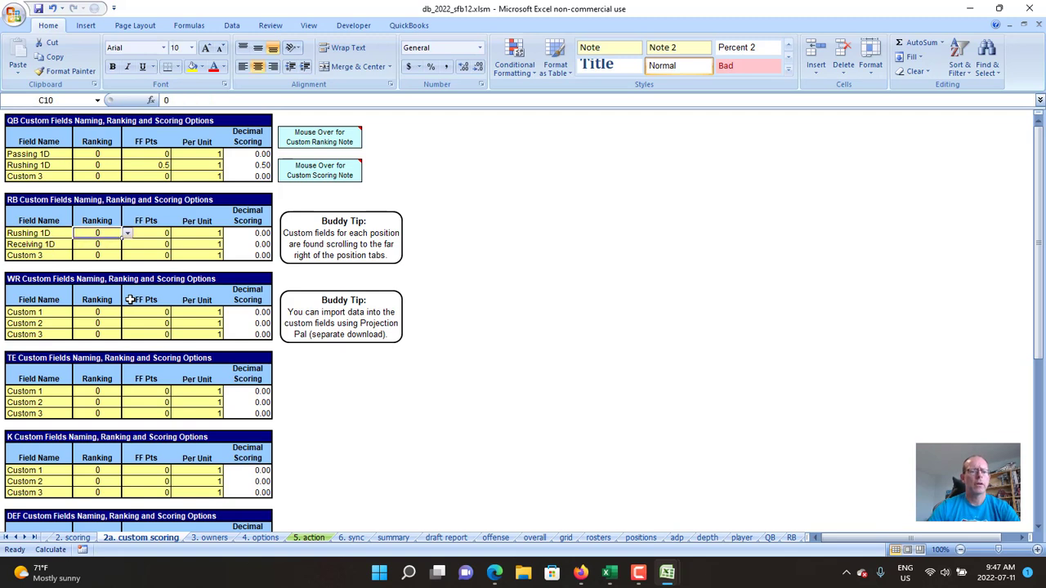
text(.5)
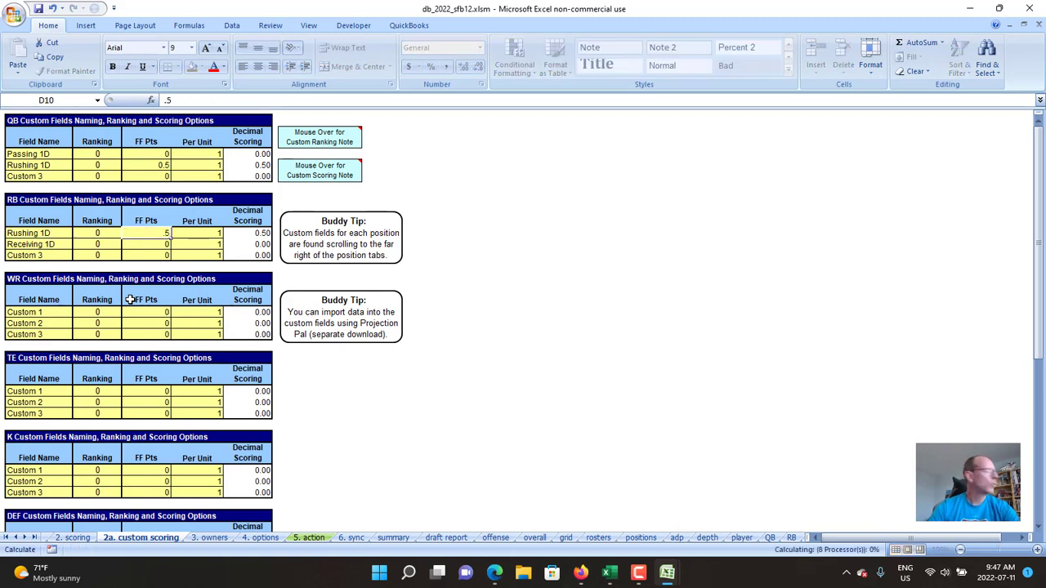
key(Return)
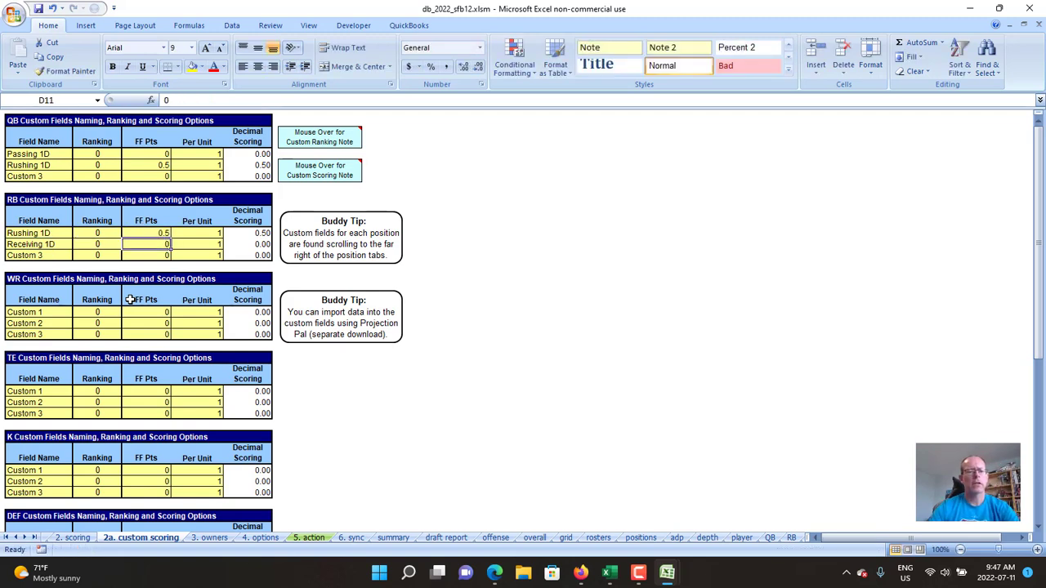
text(.5)
key(Return)
key(Return)
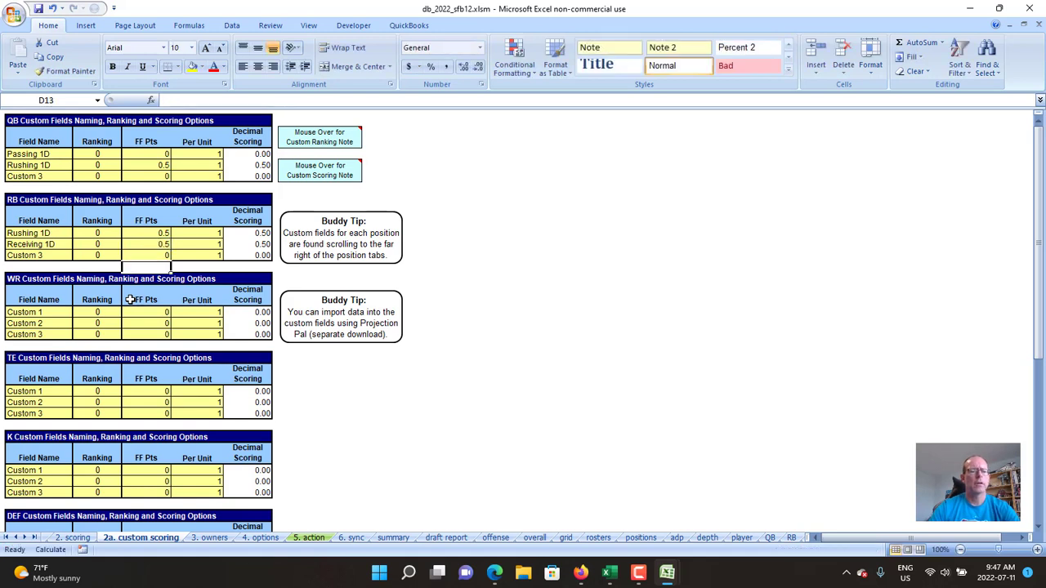
Copy the RB field names Rushing 1D and Receiving 1D onto the first two WR custom fields
key(Down)
key(Left)
key(Up)
key(Up)
key(Left)
key(Up)
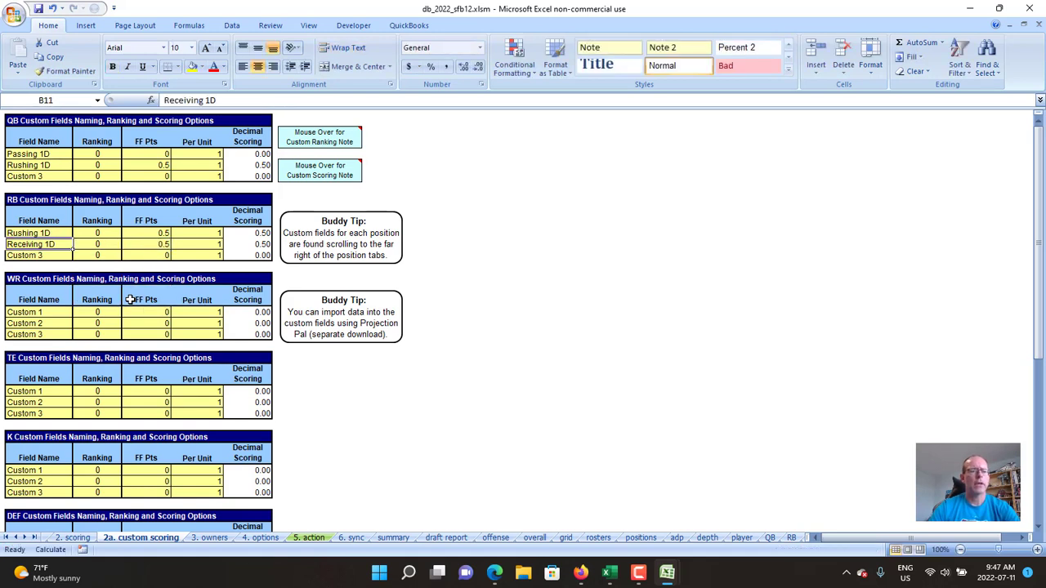
key(Up)
key(shift+Down)
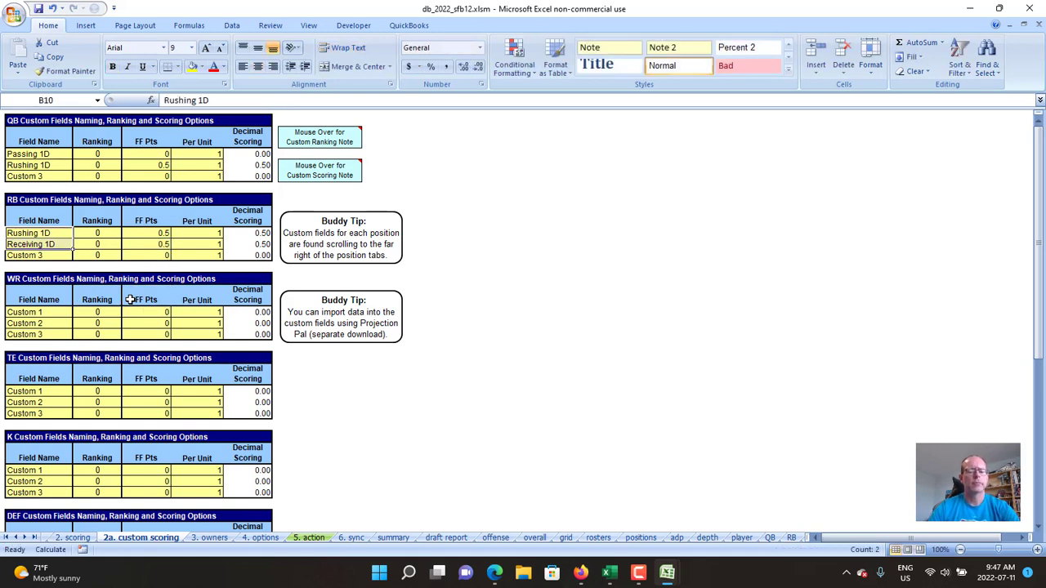
key(ctrl+c)
key(Down)
key(Down)
key(Down)
key(Down)
key(Down)
key(Down)
key(ctrl+v)
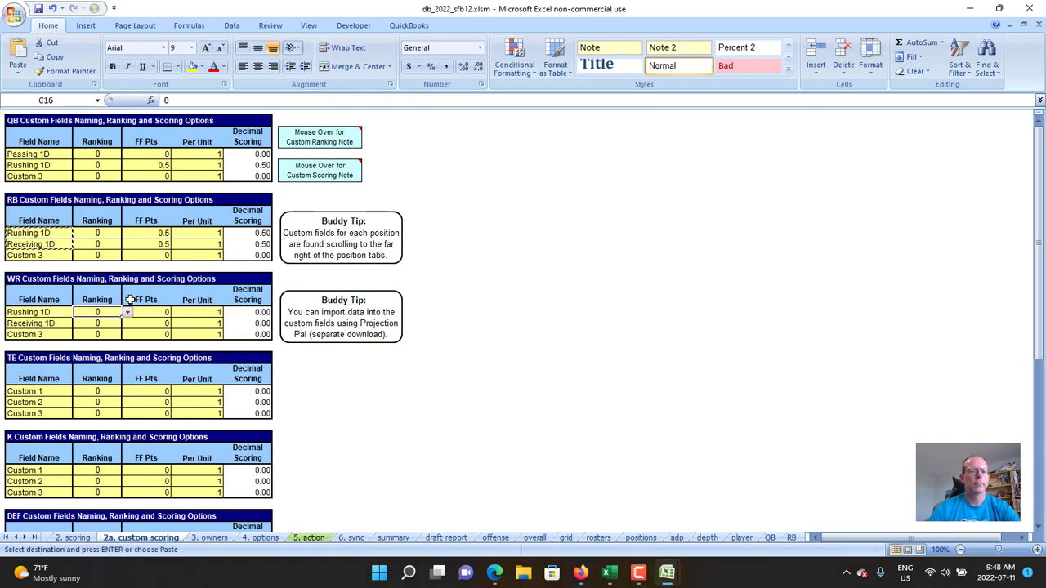
Set the FF Pts of the first two WR custom fields to 0.5 each
key(Right)
key(Right)
text(.5)
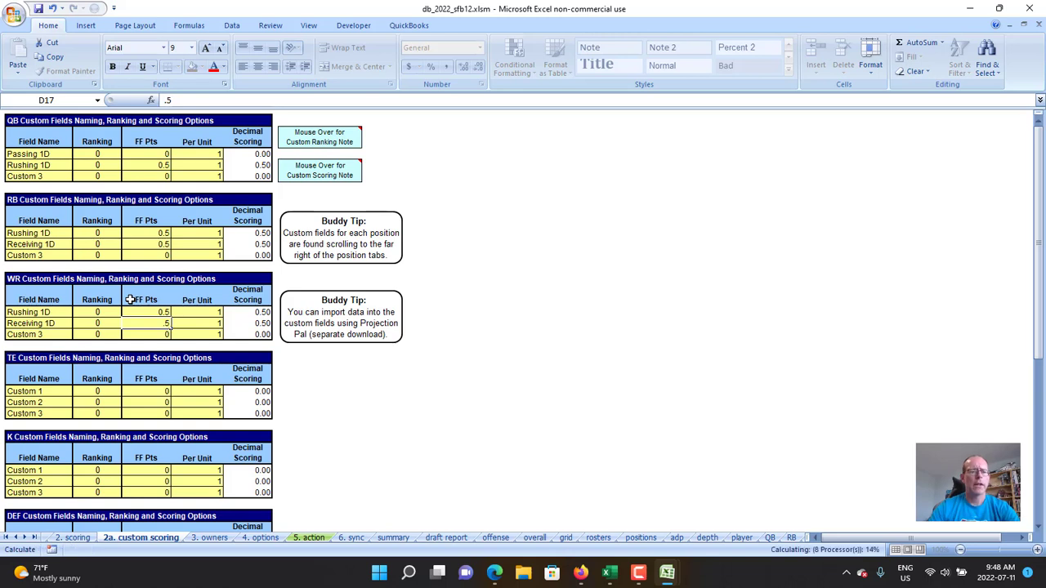
key(Return)
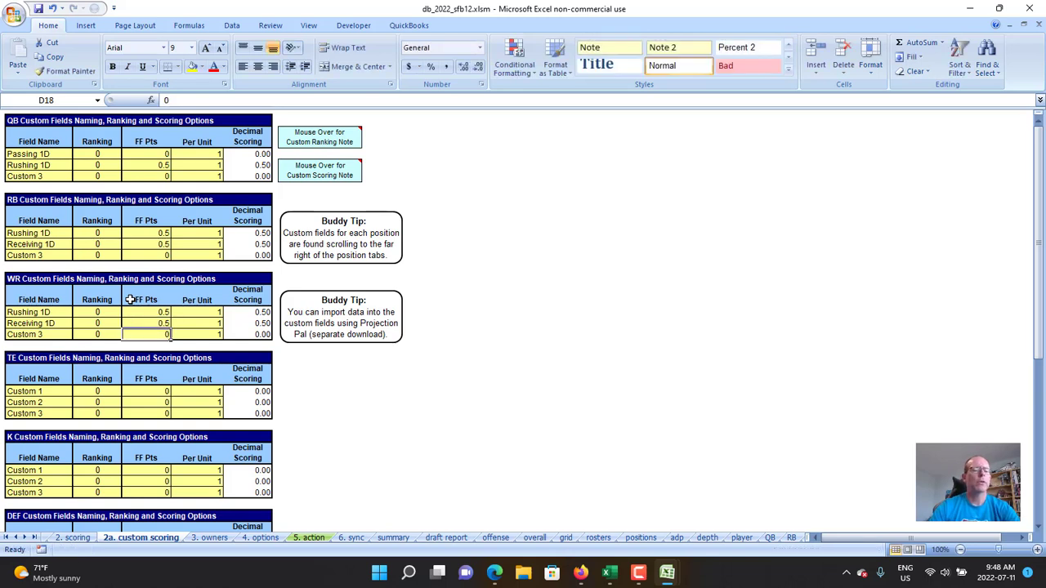
Rename the first WR custom field as Receiving 1D
key(Up)
key(Left)
key(Left)
key(Up)
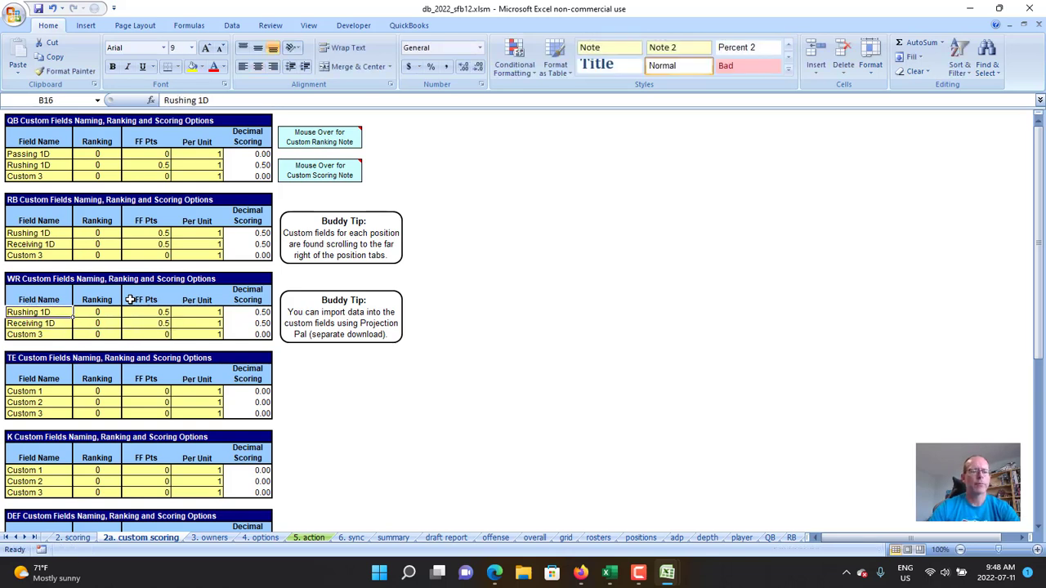
text(Receiv)
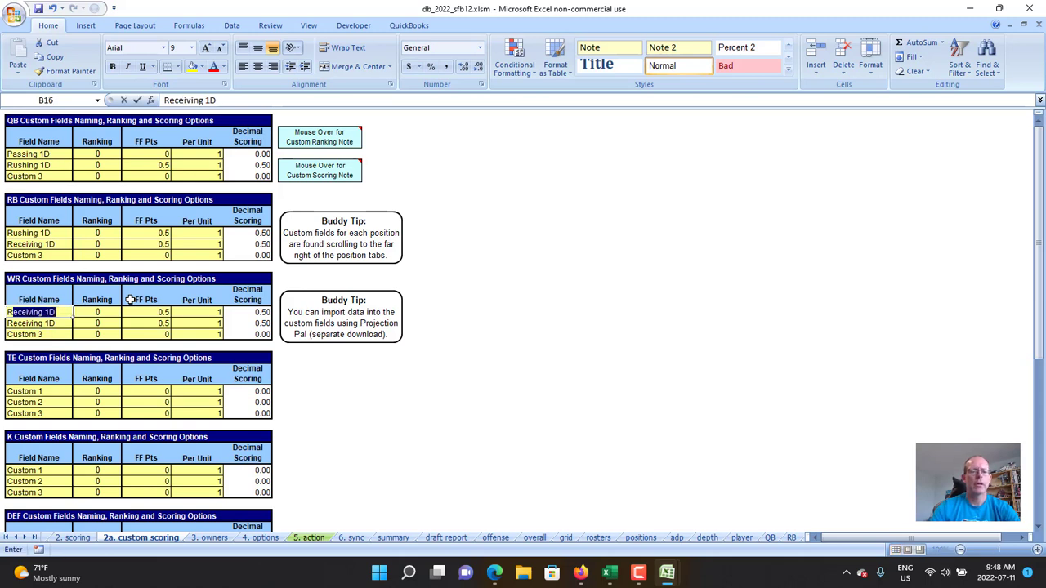
key(Return)
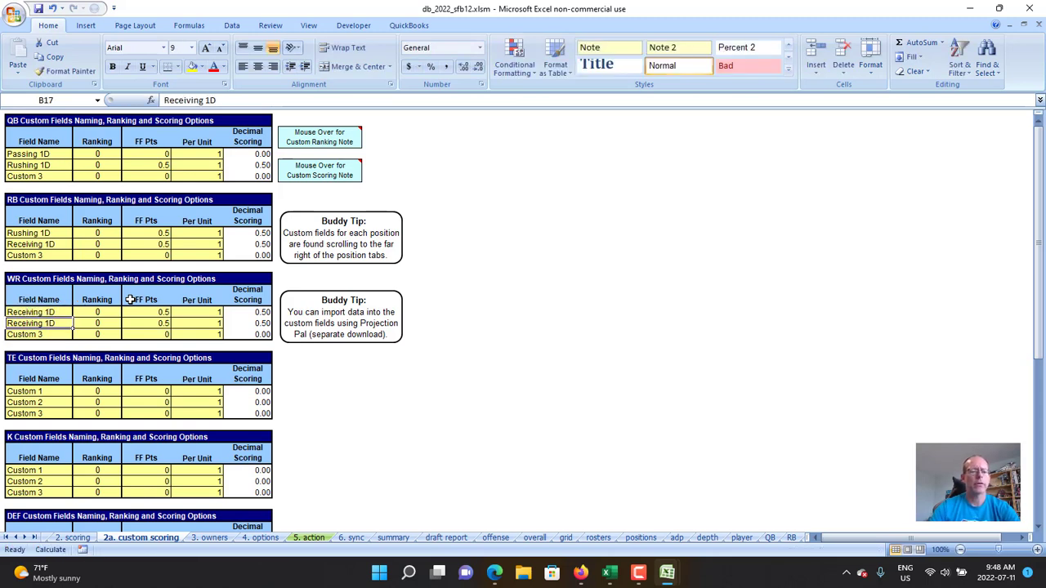
Rename the second WR custom field as Custom 2 and set its FF Pts to 0
text(Customt)
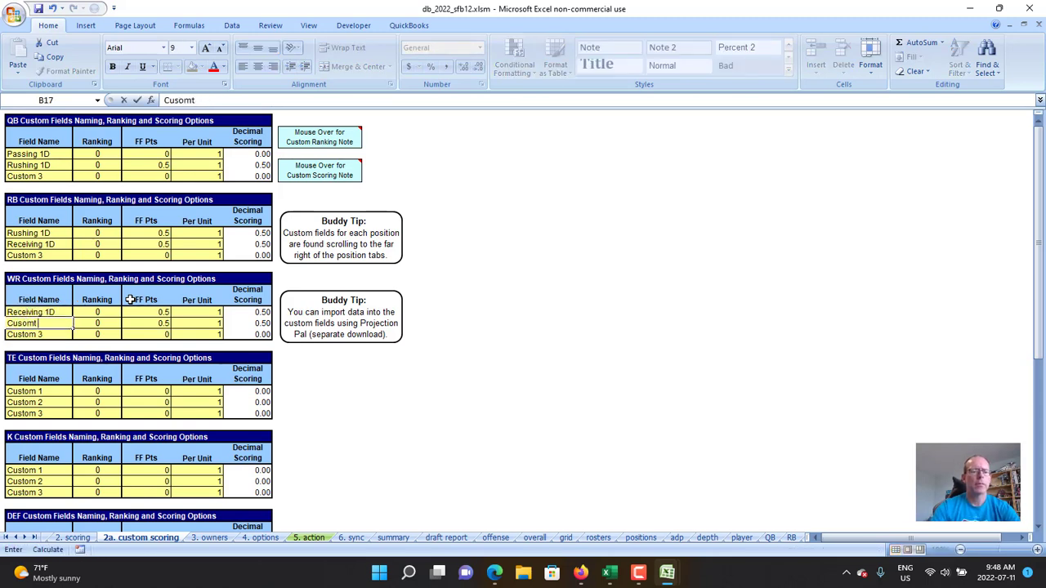
key(BackSpace)
key(BackSpace)
text(stom 2)
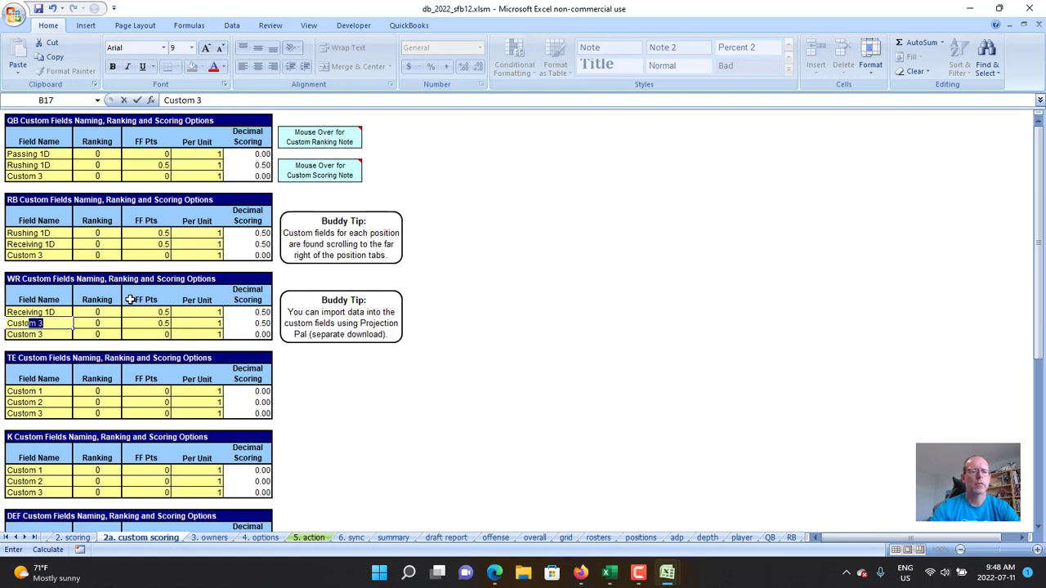
key(Tab)
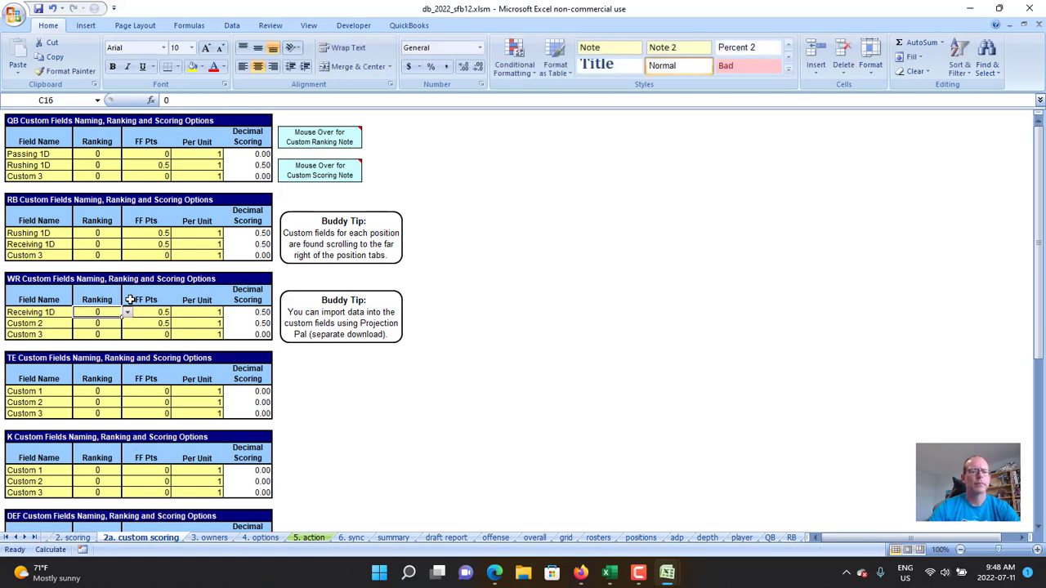
key(Tab)
text(0)
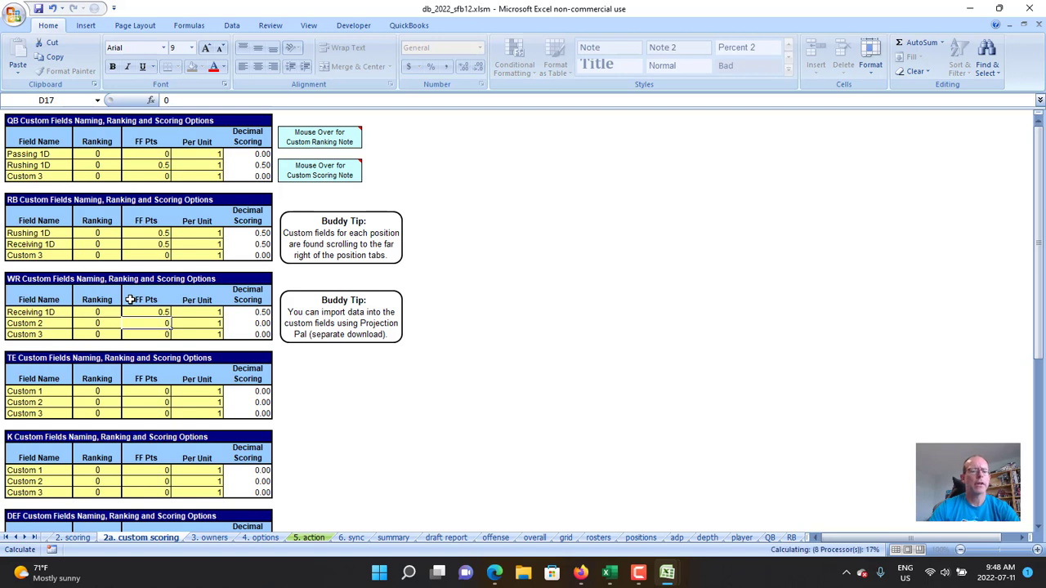
Rename the first TE custom field as Receiving 1D
key(Down)
key(Down)
key(Down)
key(Down)
key(Down)
key(Left)
key(Left)
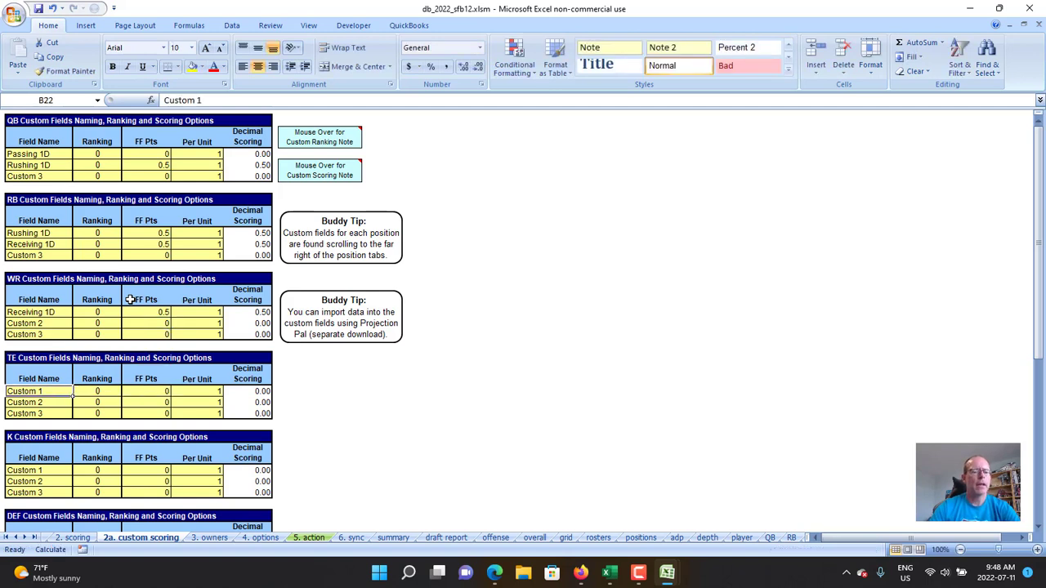
text(Reciv)
key(BackSpace)
key(BackSpace)
text(ei)
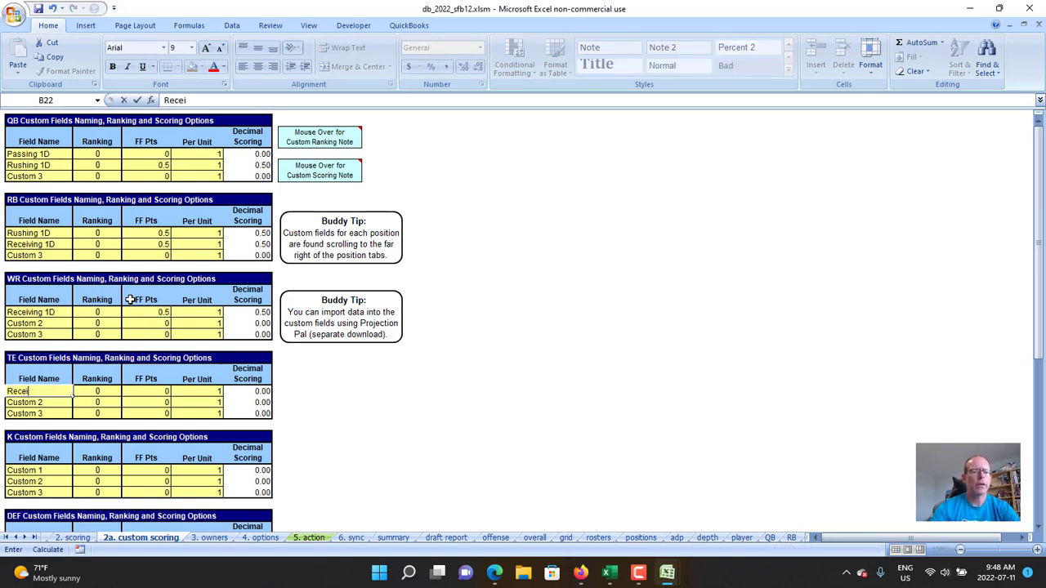
text(ving 1D)
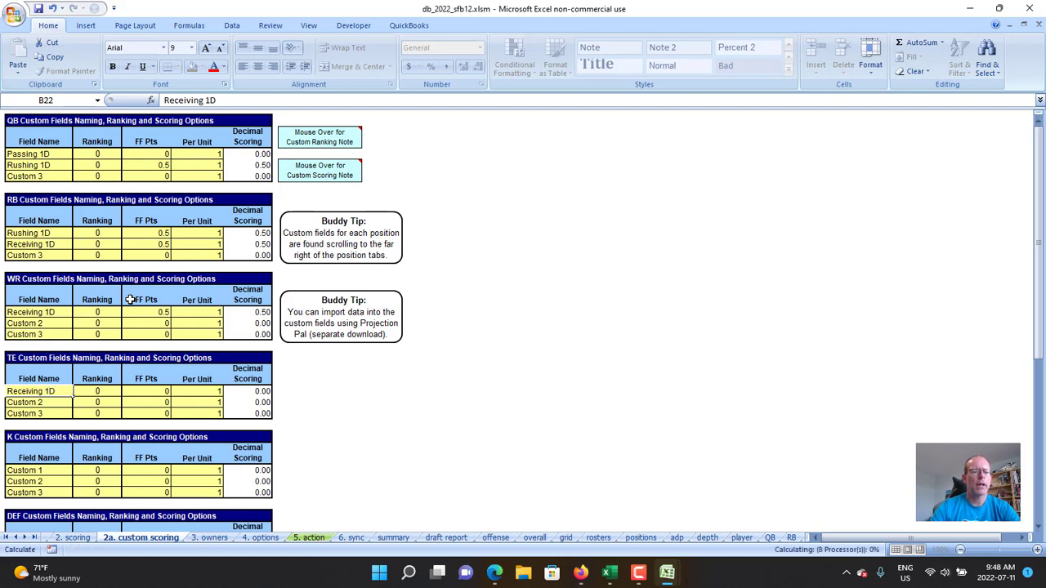
Set the TE Receiving 1D custom field's FF Pts to 1
key(Tab)
key(Tab)
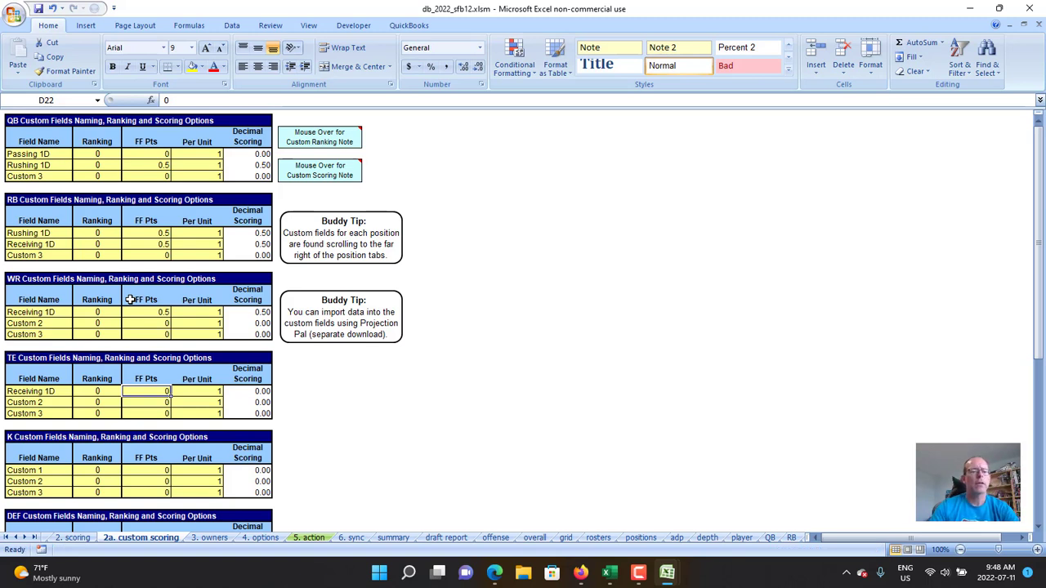
text(1)
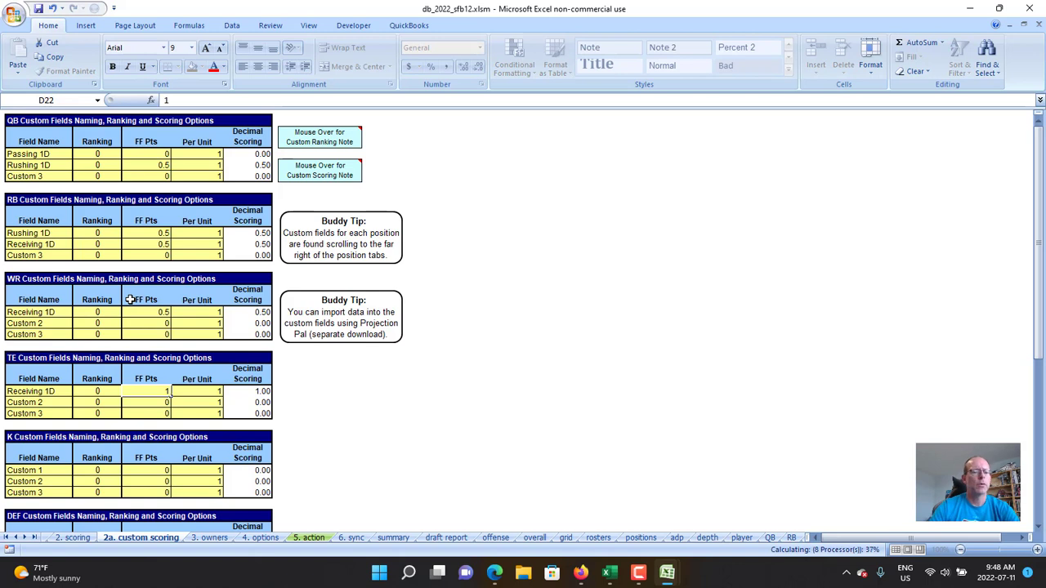
key(Return)
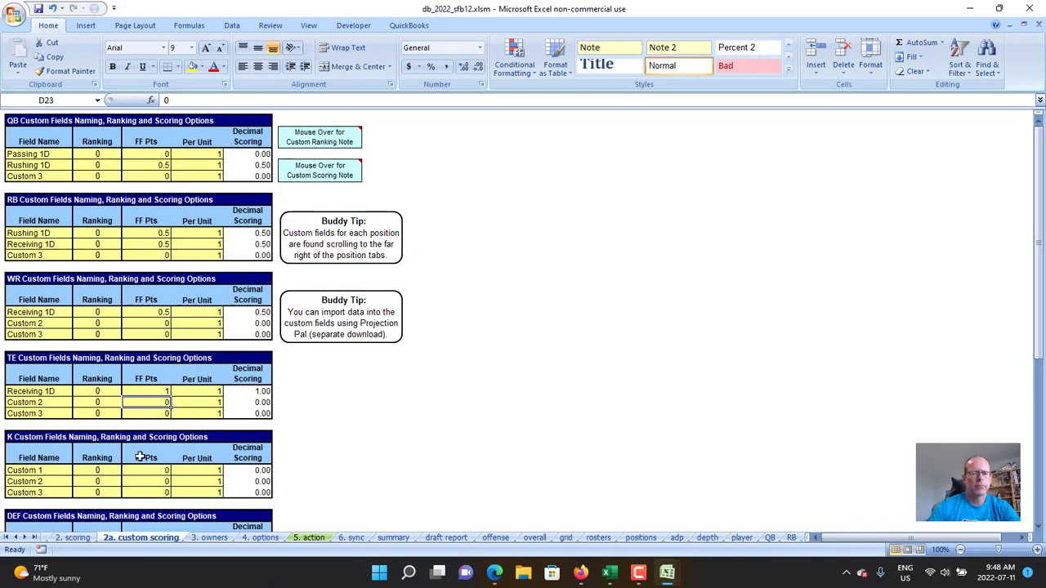
On the 2. scoring sheet, set the running backs' Rushing TDs FF Pts to 5.5
click(74, 538)
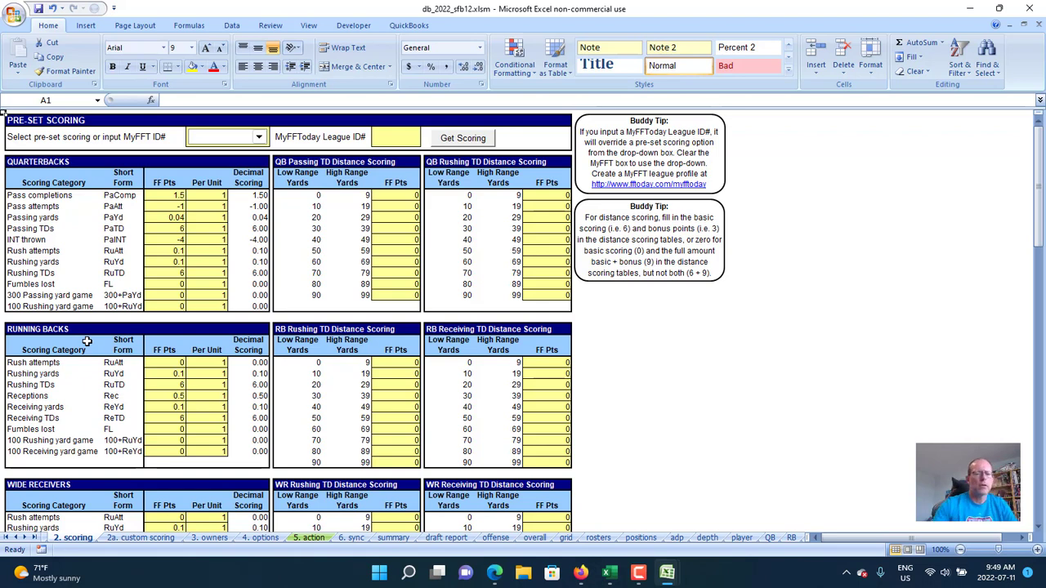
click(172, 386)
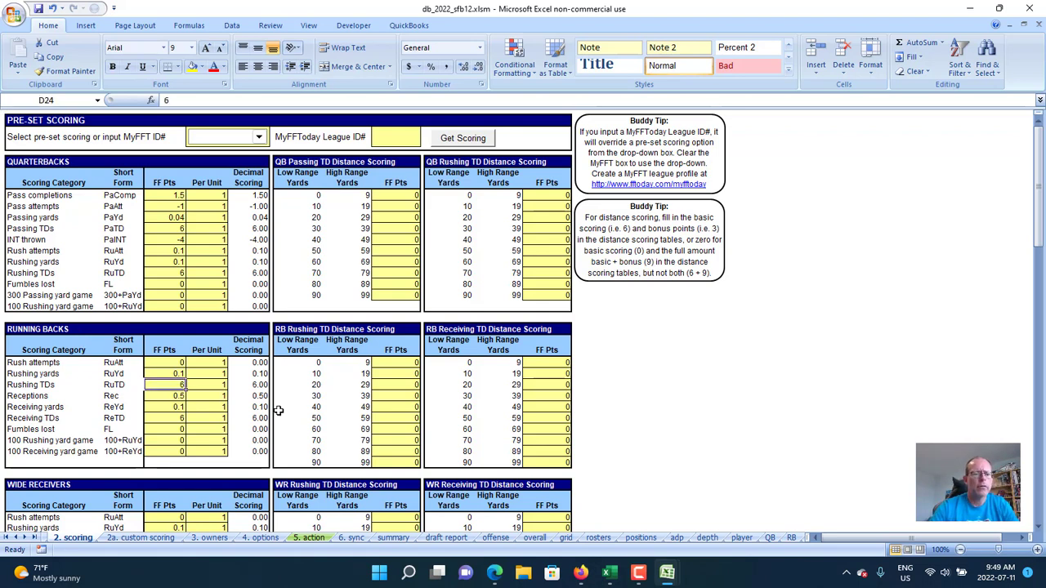
text(5.5)
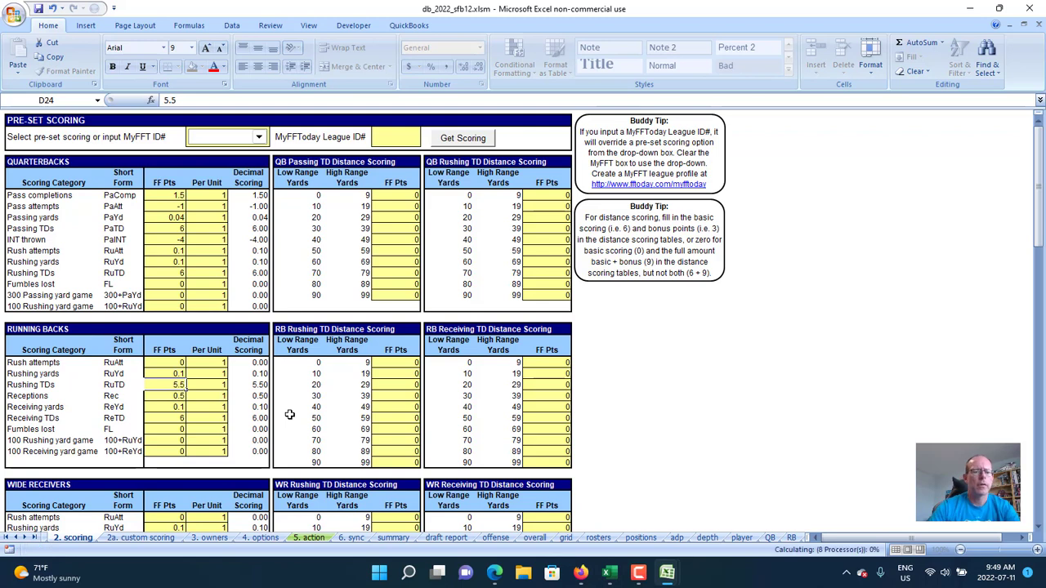
key(Return)
Set the wide receivers' Rushing TDs FF Pts to 5.5 on the 2. scoring sheet
key(Down)
key(Down)
key(Down)
key(Down)
key(Down)
key(Down)
key(Down)
key(Down)
key(Down)
key(Down)
key(Down)
key(Down)
key(Down)
key(Down)
key(Down)
key(Down)
key(Down)
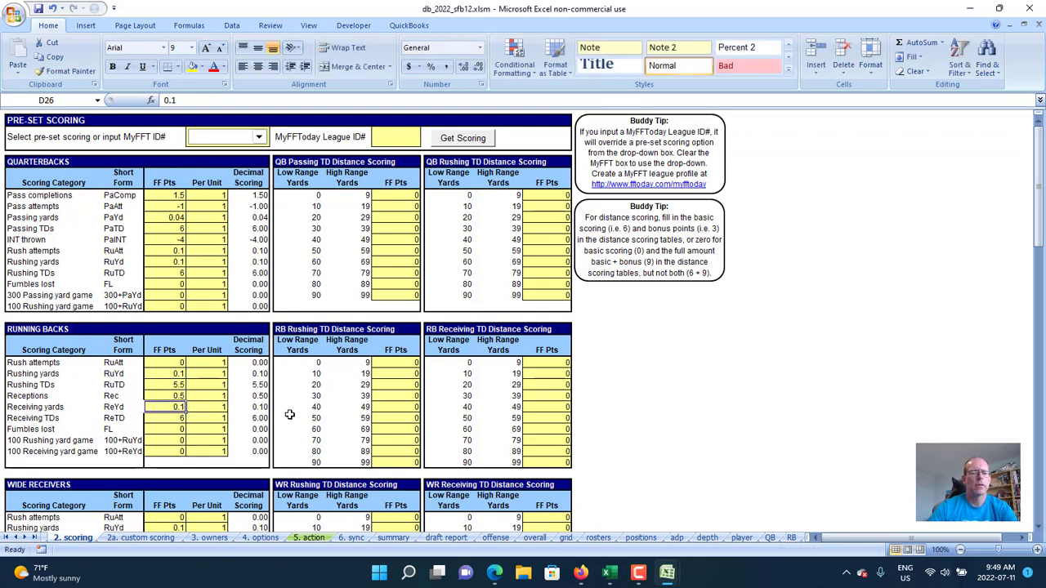
key(Up)
key(Up)
key(Up)
key(Up)
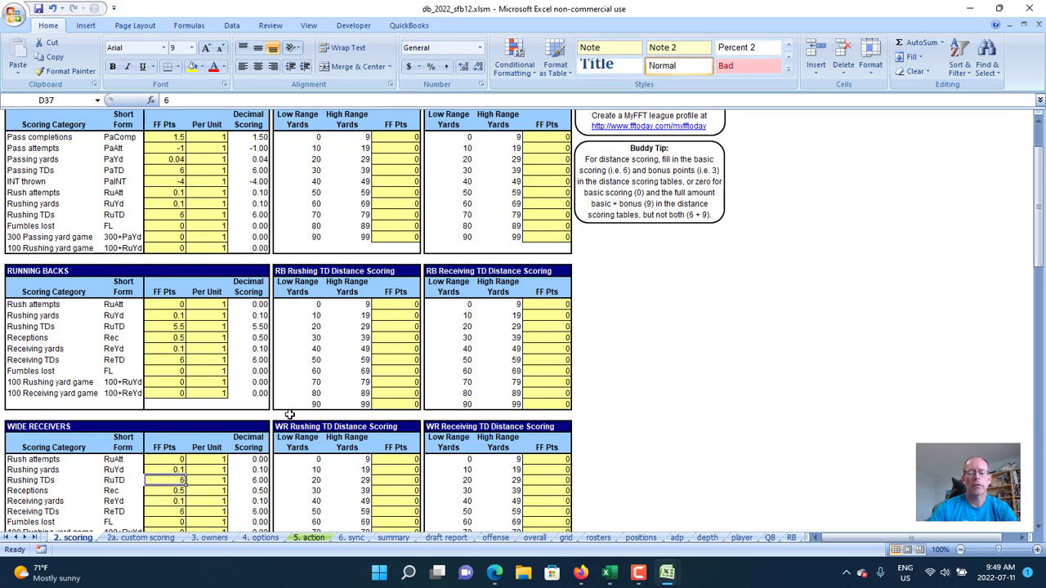
text(5.5)
key(ctrl+Return)
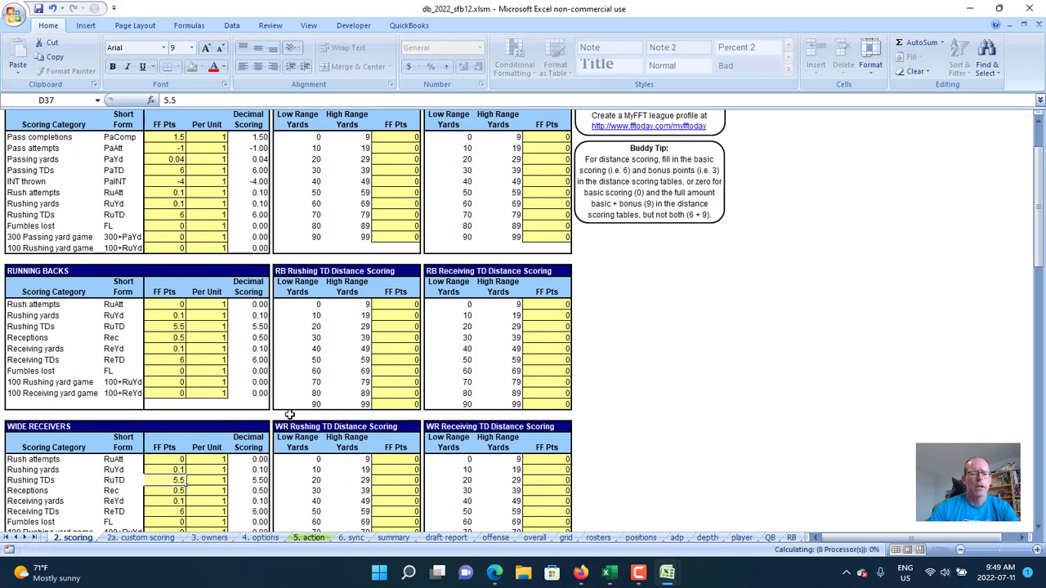
key(Down)
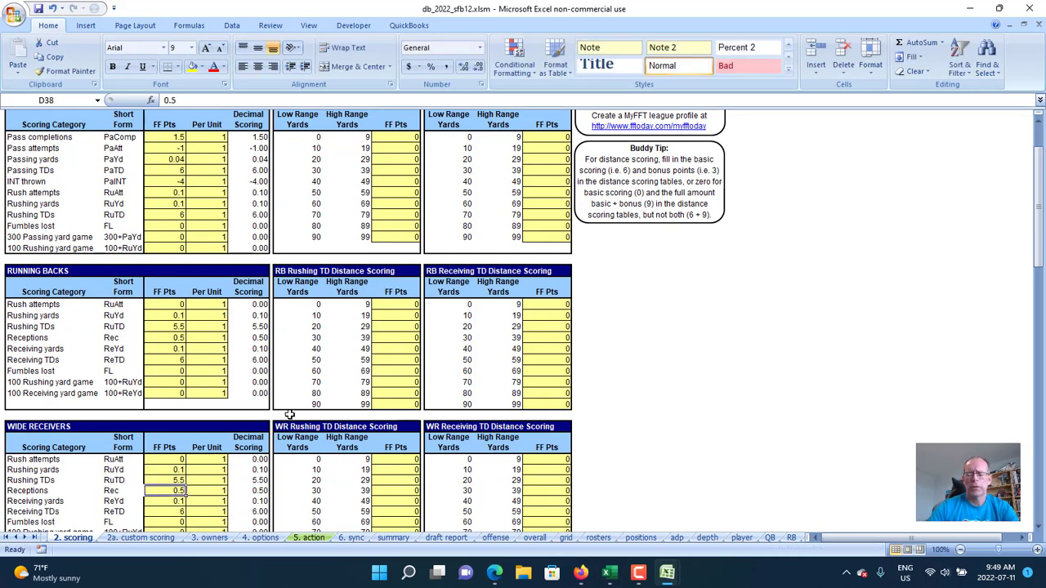
Set the wide receivers' Receiving TDs FF Pts to 5.5 on the 2. scoring sheet
key(Down)
key(Down)
key(Down)
key(Down)
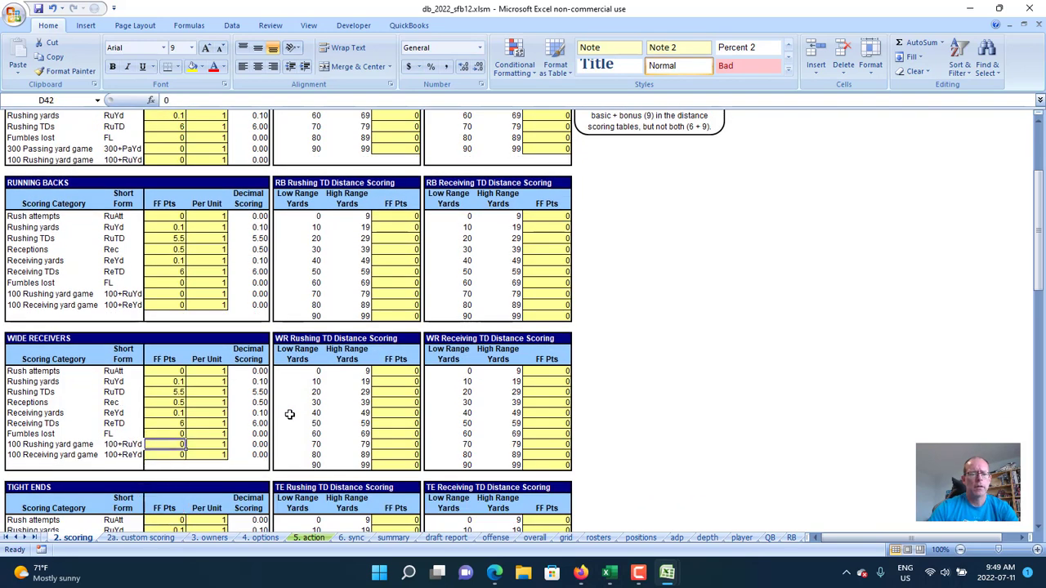
key(Up)
key(Up)
text(5.5)
key(ctrl+Return)
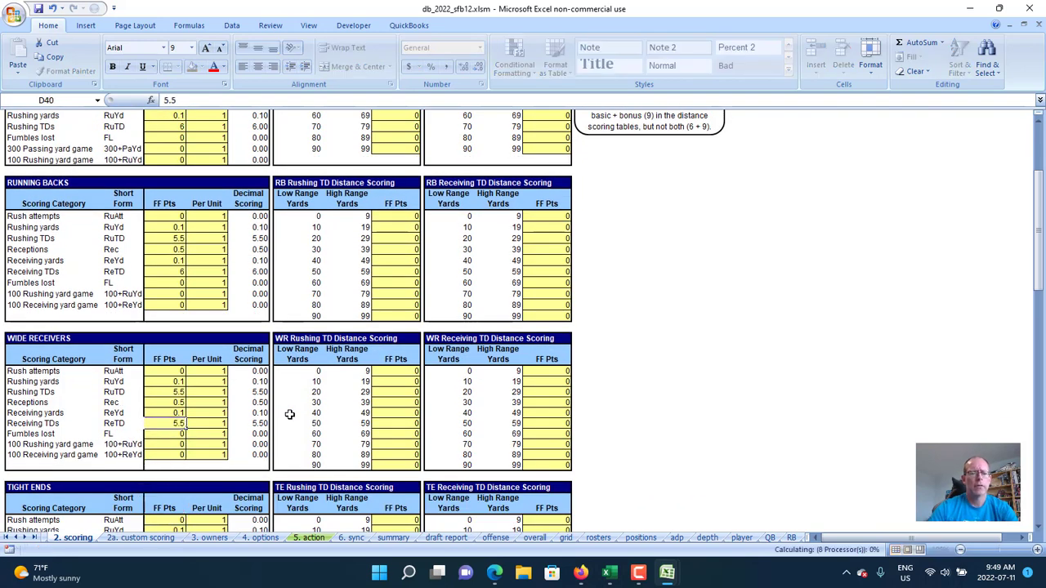
Set the running backs' Receiving TDs FF Pts to 5.5
key(Up)
key(Up)
key(Up)
key(Up)
key(Up)
key(Up)
key(Up)
key(Up)
key(Up)
key(Up)
key(Up)
key(Up)
key(Up)
text(5.5)
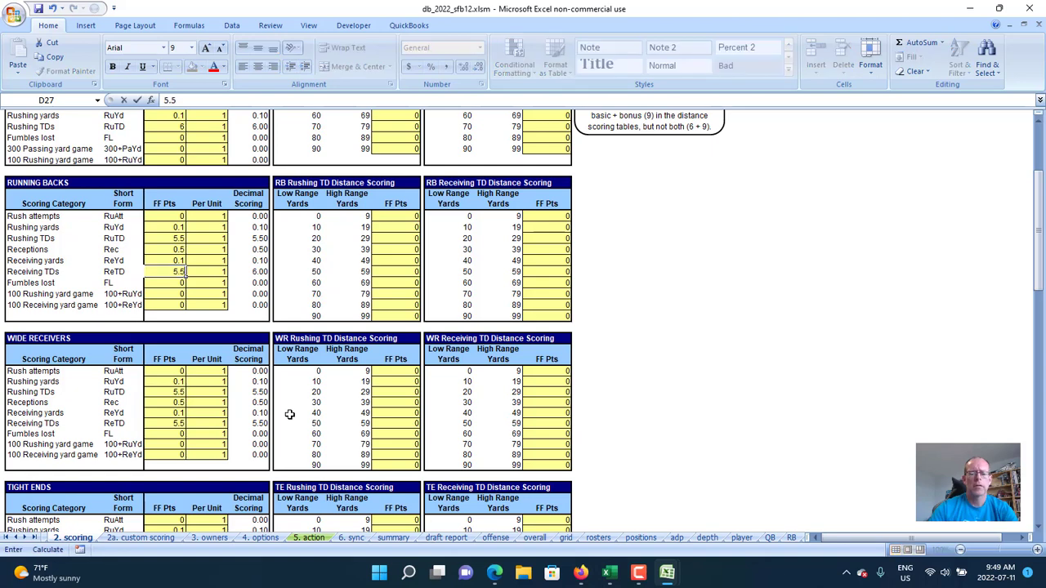
key(ctrl+Return)
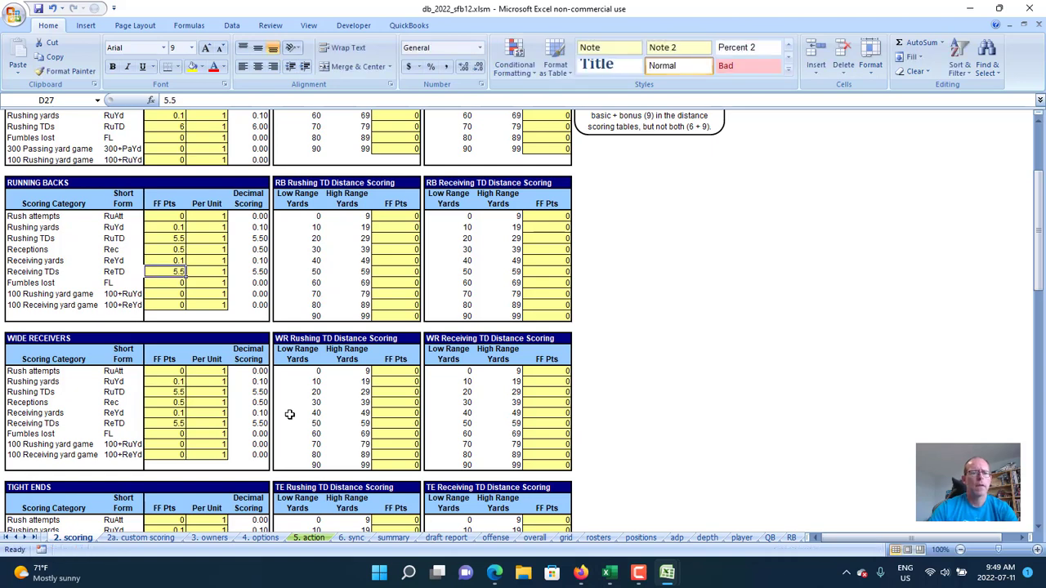
Set the quarterbacks' Rushing TDs FF Pts to 5.5
key(Up)
key(Up)
key(Up)
key(Up)
key(Up)
key(Up)
key(Up)
key(Up)
key(Up)
key(Up)
key(Up)
key(Up)
text(5.5)
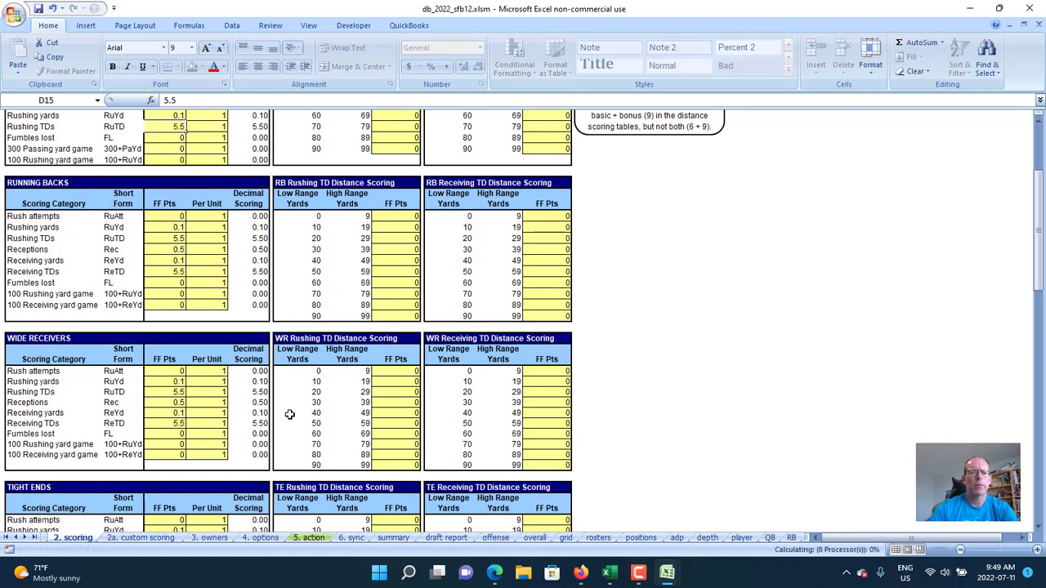
key(ctrl+Return)
Recalculate the workbook and set the quarterbacks' Rush attempts FF Pts to 0
key(Up)
key(Up)
key(Up)
key(Up)
key(Up)
key(Up)
key(Up)
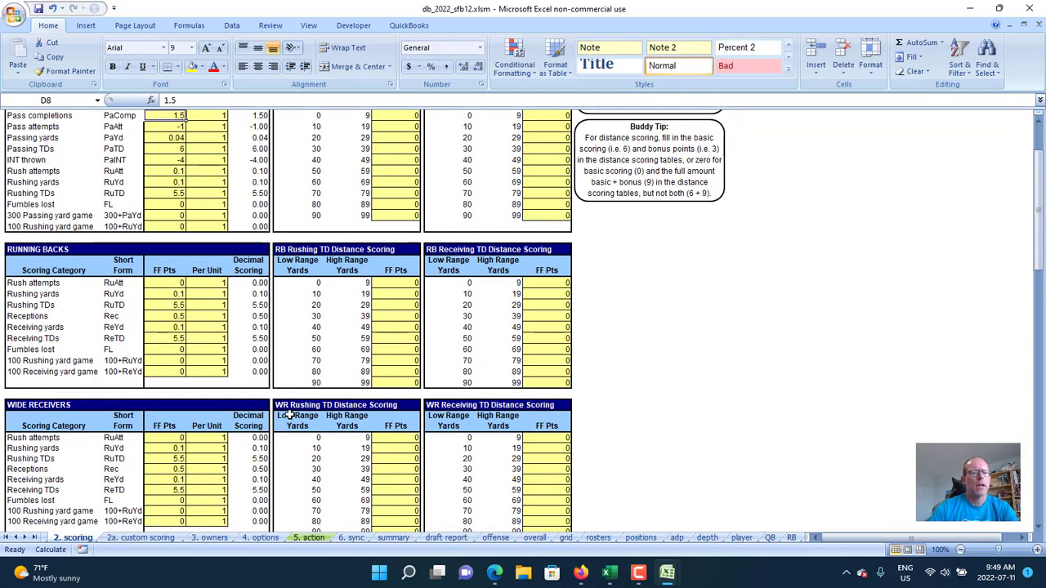
key(Down)
key(Down)
key(Down)
key(Down)
key(Down)
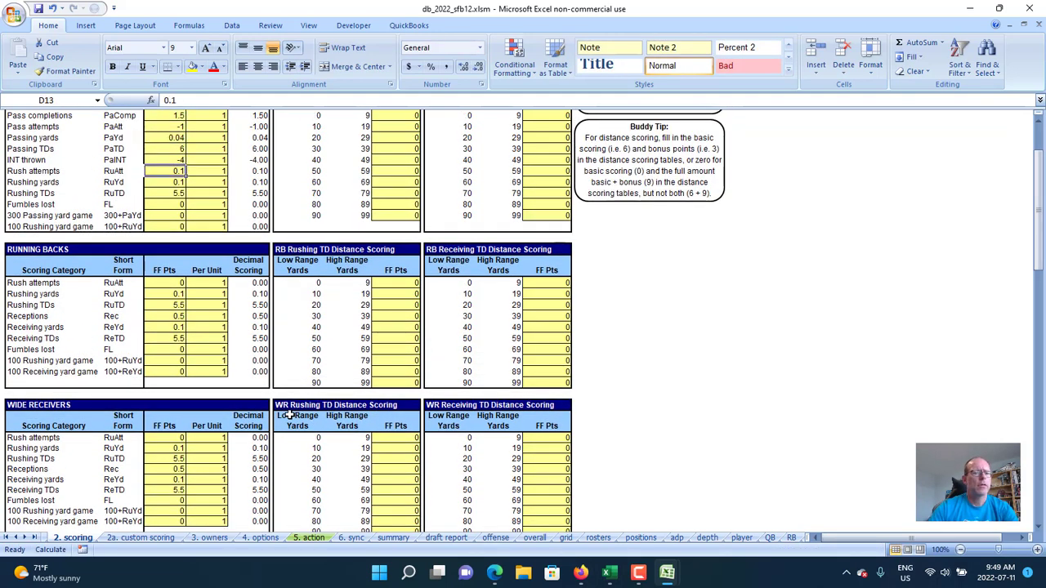
key(F9)
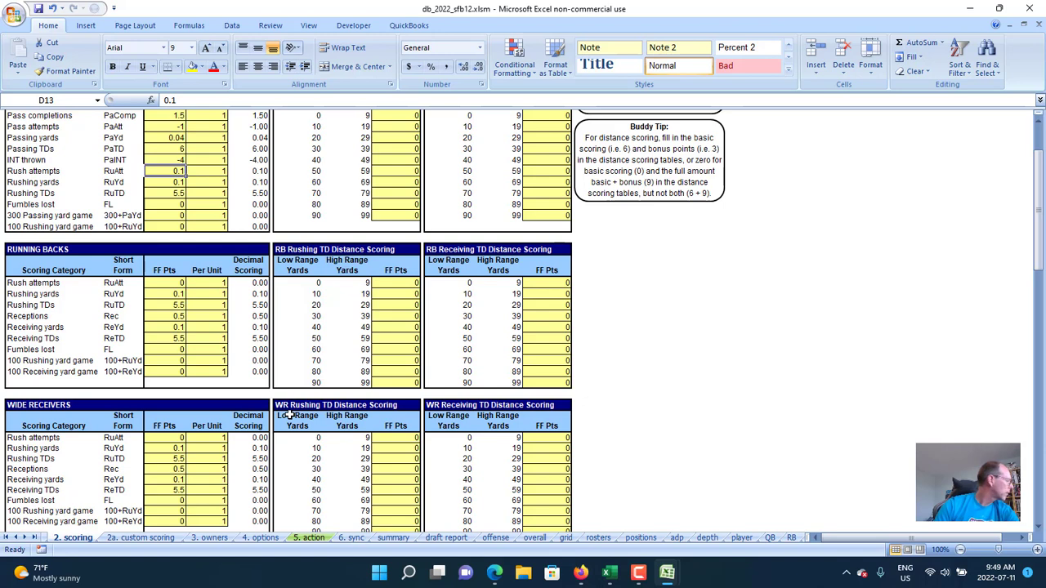
text(0)
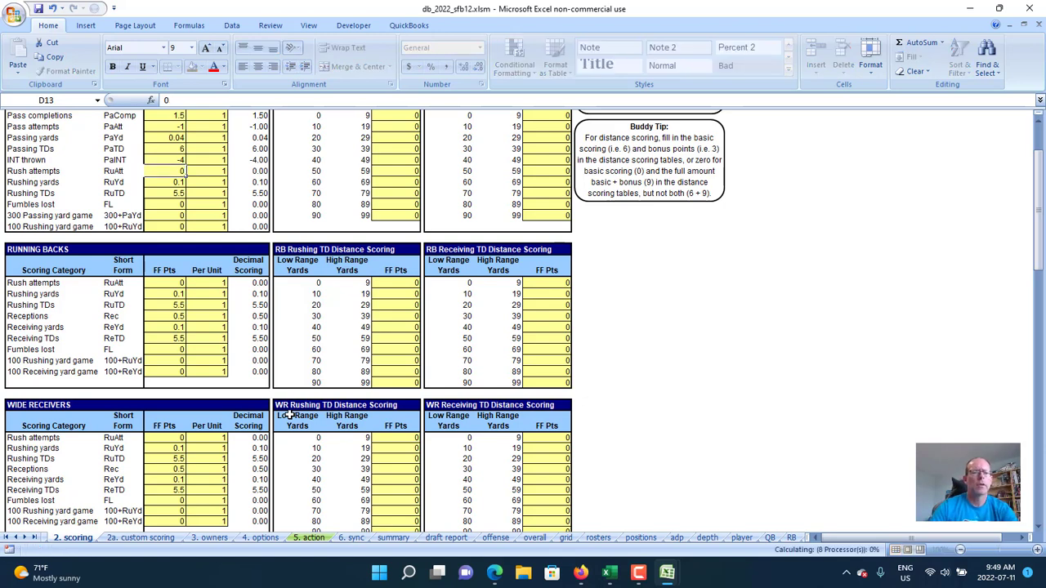
key(Up)
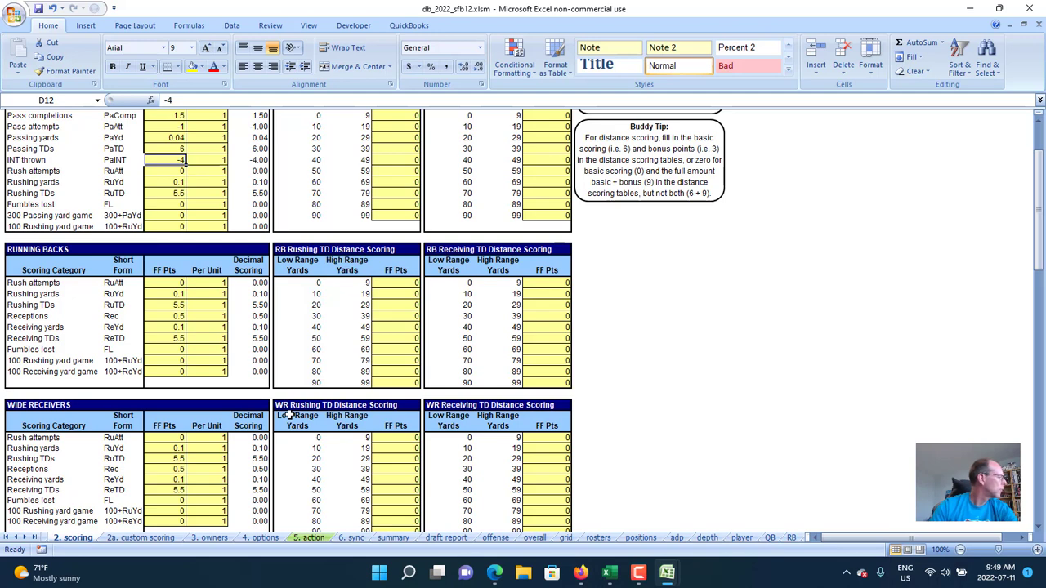
Review the FF Pts values in the running back, wide receiver and tight end scoring tables
key(Down)
key(Down)
key(Down)
key(Down)
key(Down)
key(Down)
key(Down)
key(Down)
key(Down)
key(Down)
key(Down)
key(Down)
key(Down)
key(Down)
key(Down)
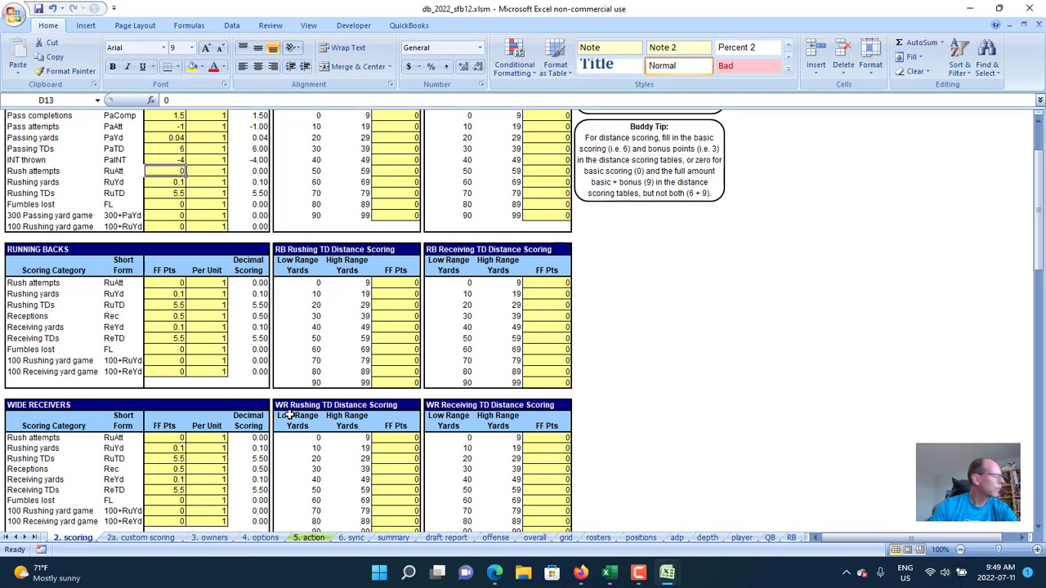
key(Down)
key(Down)
key(Down)
key(Down)
key(Down)
key(Down)
key(Down)
key(Down)
key(Down)
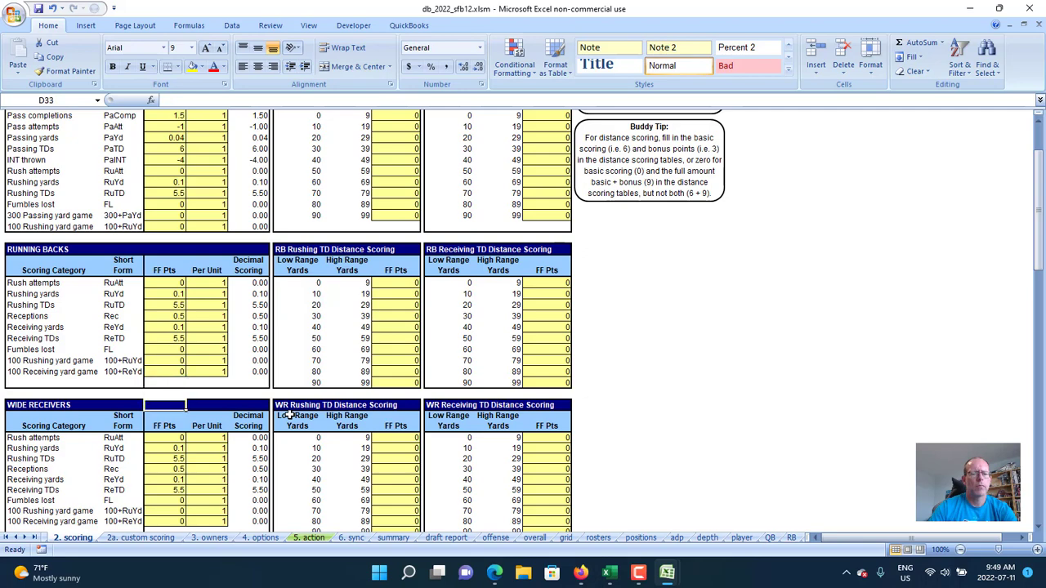
key(Down)
key(Down)
key(Down)
key(Down)
key(Down)
key(Down)
key(Down)
key(Down)
key(Down)
key(Down)
key(Down)
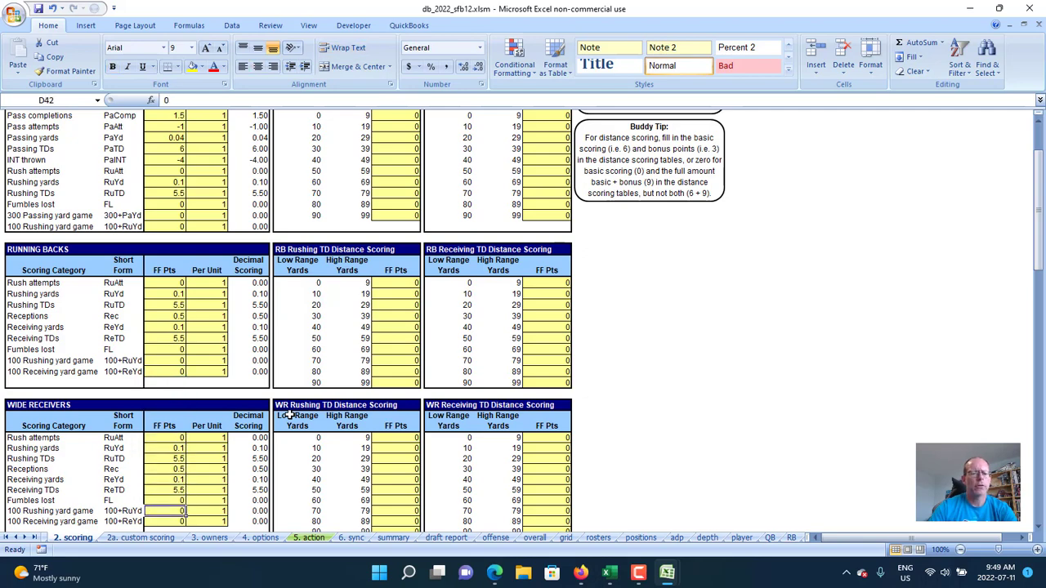
key(Down)
key(Down)
key(Down)
key(Down)
key(Down)
key(Down)
key(Down)
key(Down)
key(Down)
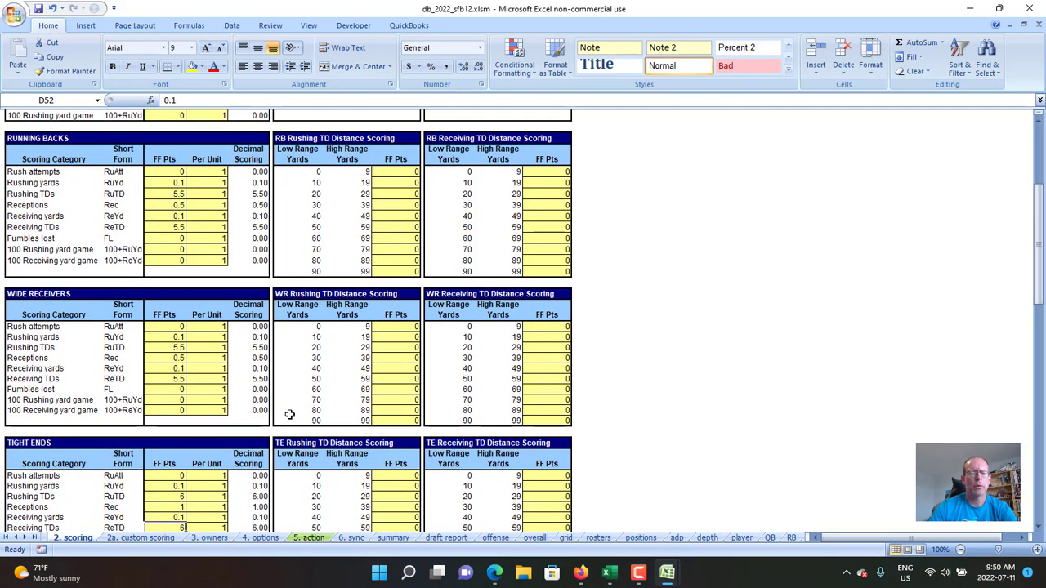
key(Up)
key(Up)
key(Up)
key(Up)
key(Up)
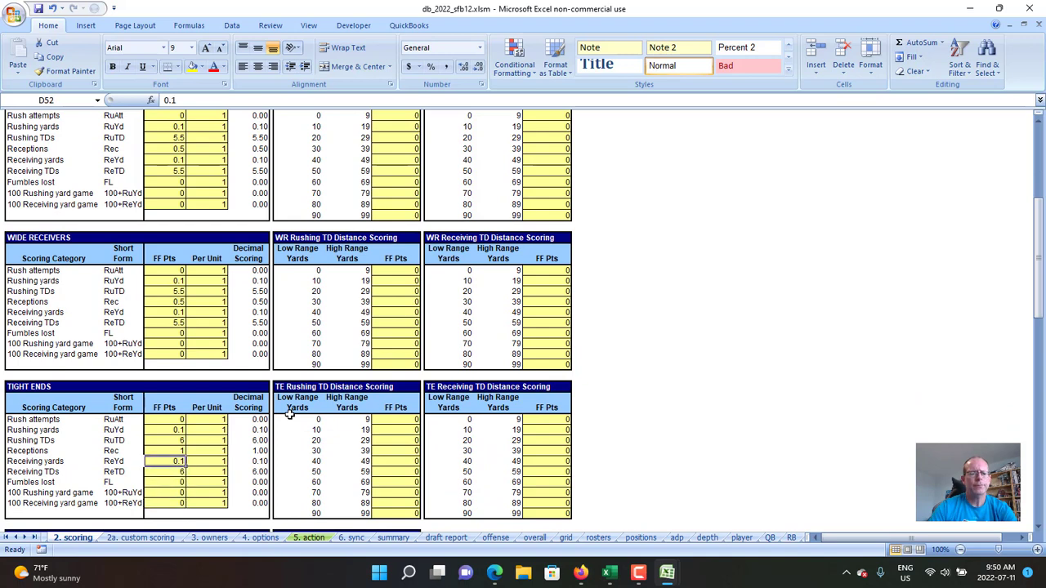
key(Up)
key(Up)
key(Up)
key(Up)
key(Up)
key(Up)
key(Up)
key(Up)
key(Up)
key(Up)
key(Up)
key(Up)
key(Up)
key(Up)
key(Up)
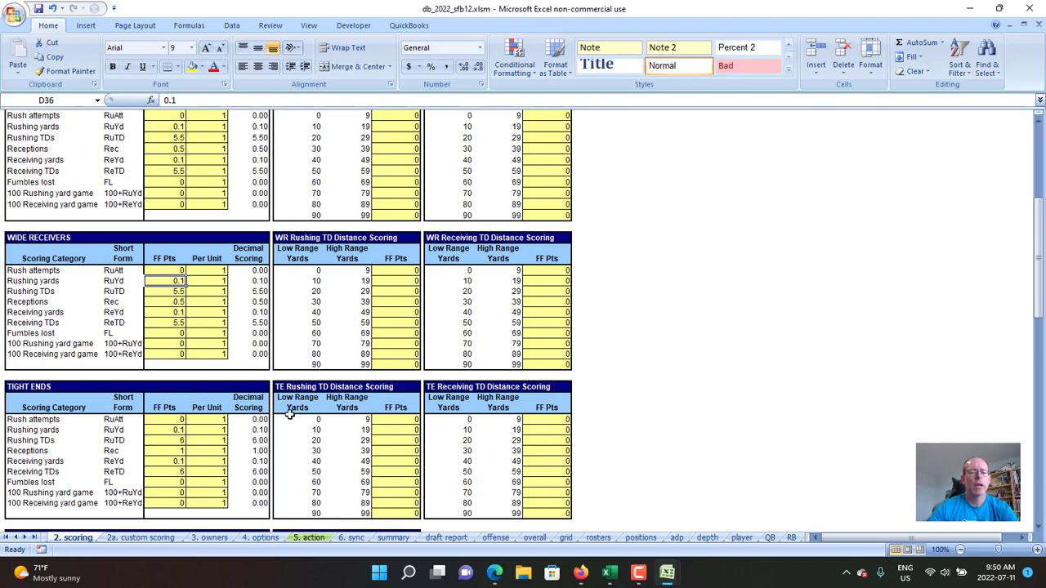
Set the tight ends' Receiving TDs and Rushing TDs FF Pts to 5
click(164, 471)
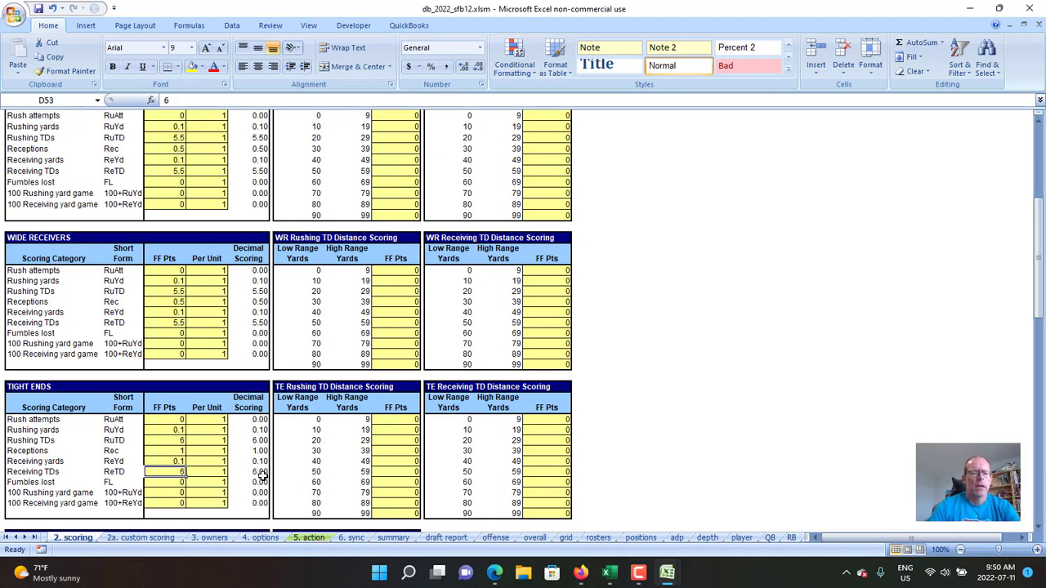
text(5)
key(Up)
key(Up)
key(Up)
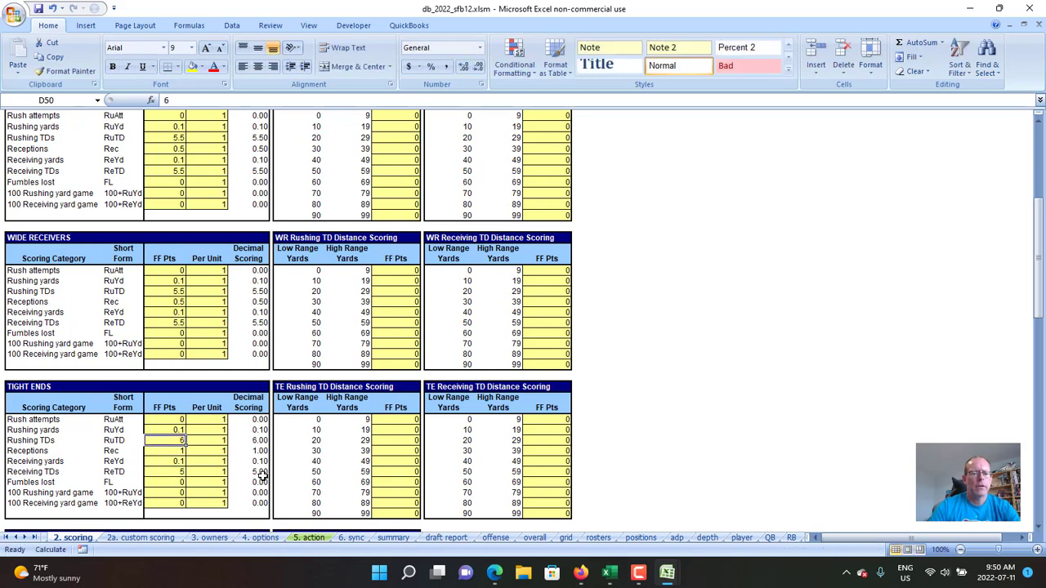
text(5)
key(Return)
key(Up)
key(Up)
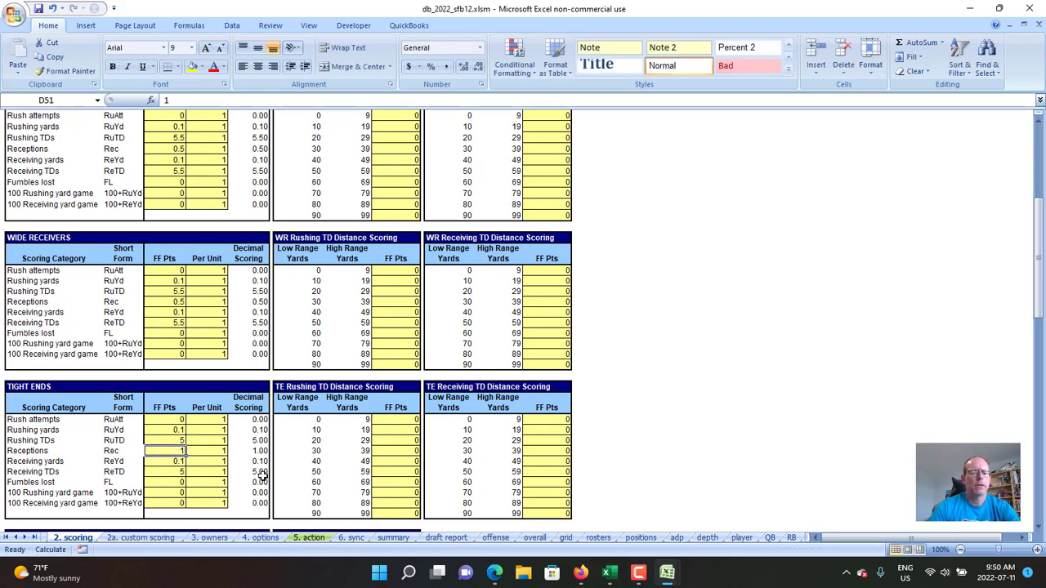
key(Down)
key(Down)
key(Up)
key(Up)
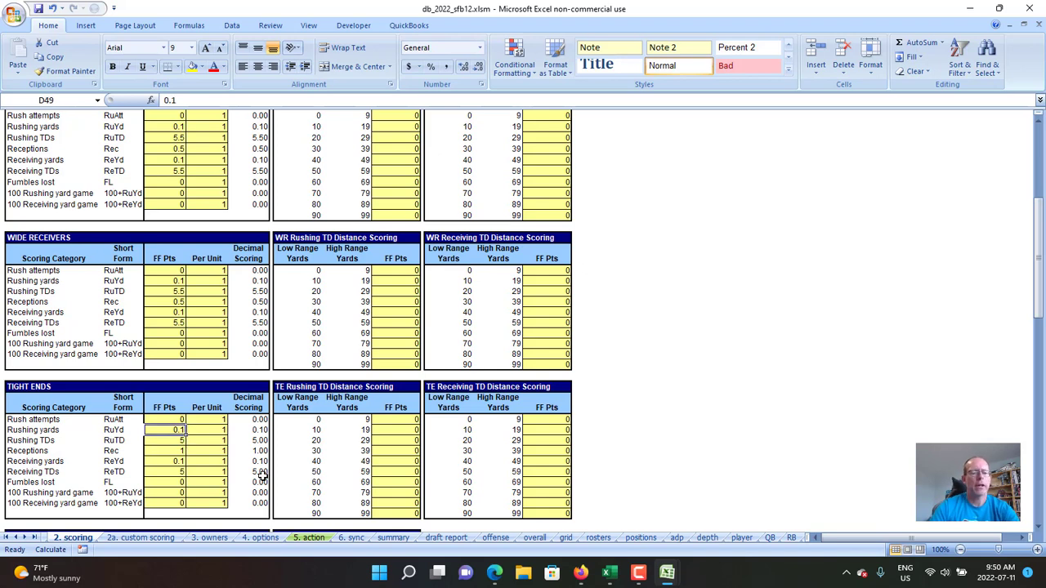
key(Down)
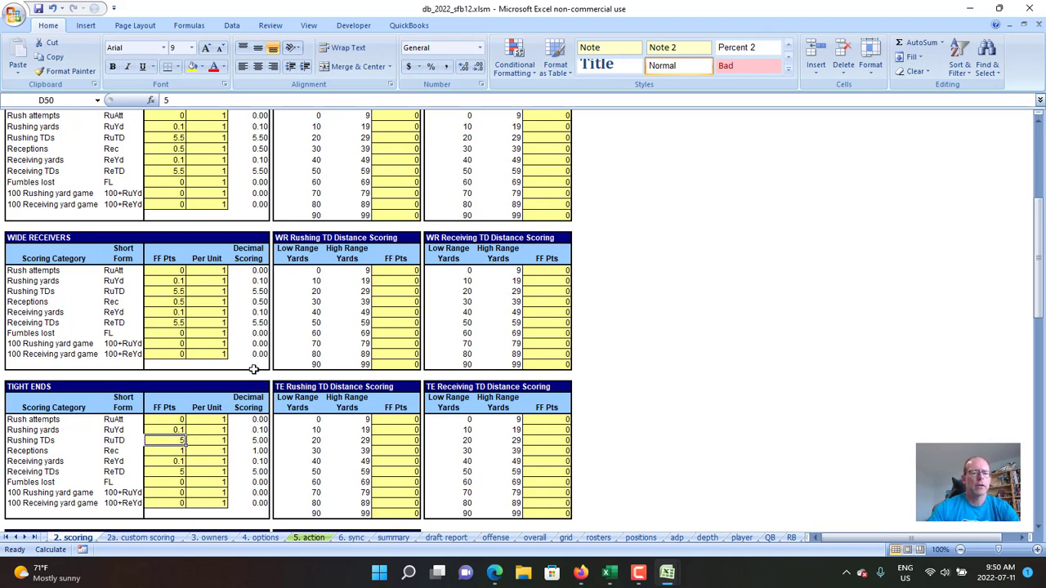
Compile the cheatsheets from the 5. action sheet using the revised scoring
scroll(245, 433, down, 3)
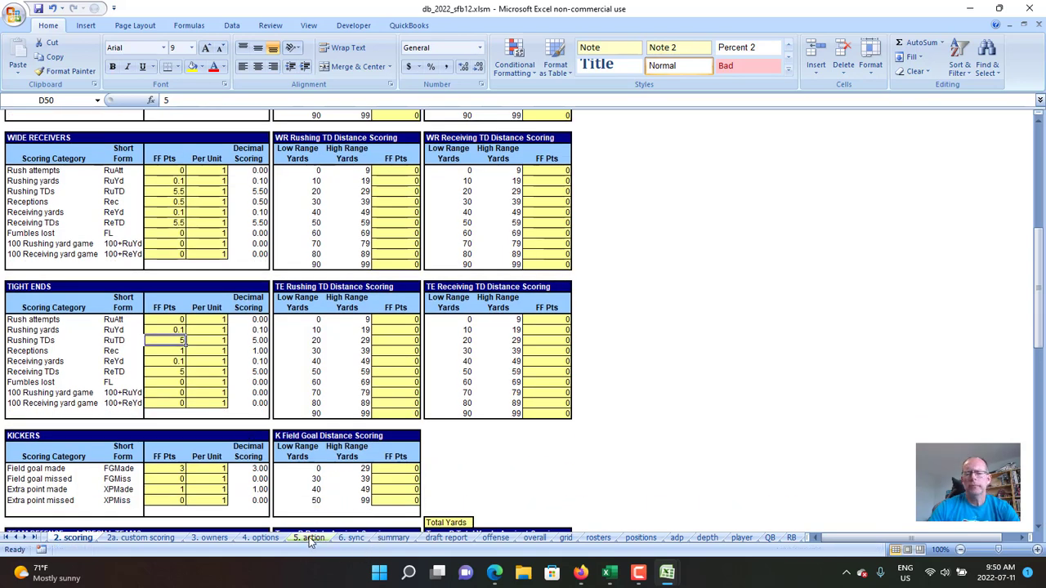
click(311, 539)
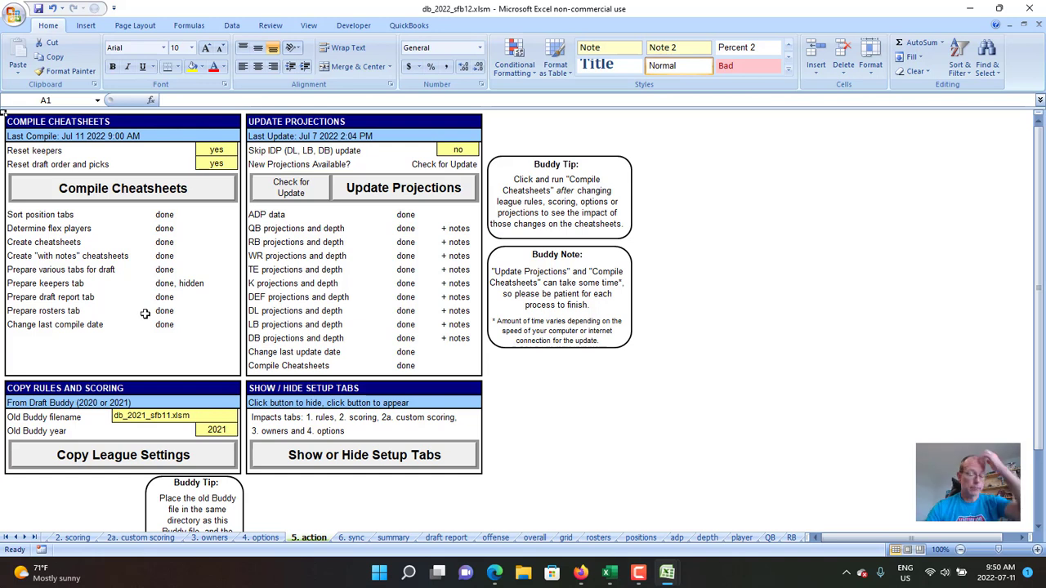
click(137, 189)
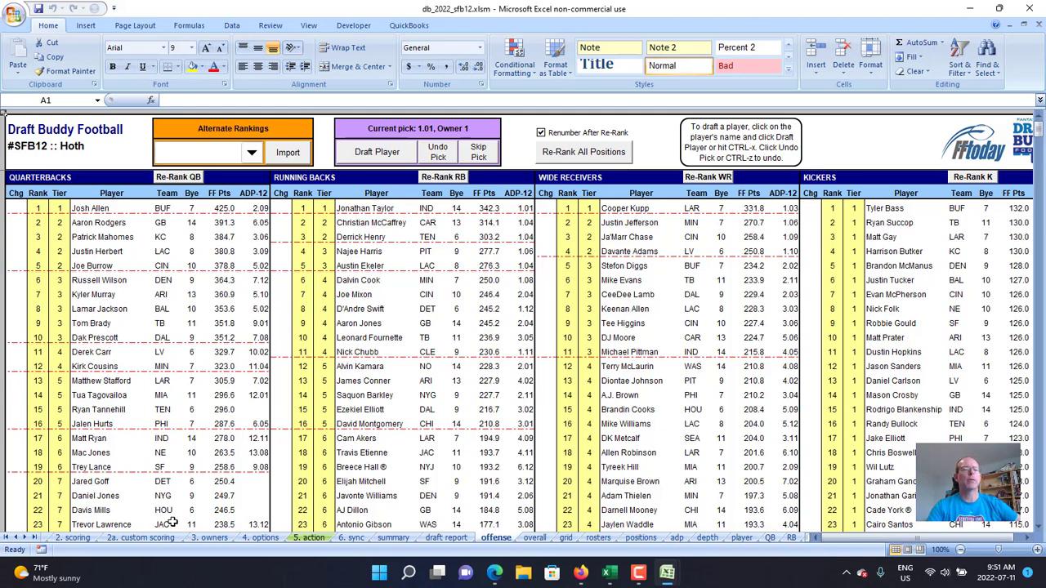
Inspect the top quarterback's projected points on the QB and offense sheets, and view the overall rankings
click(770, 538)
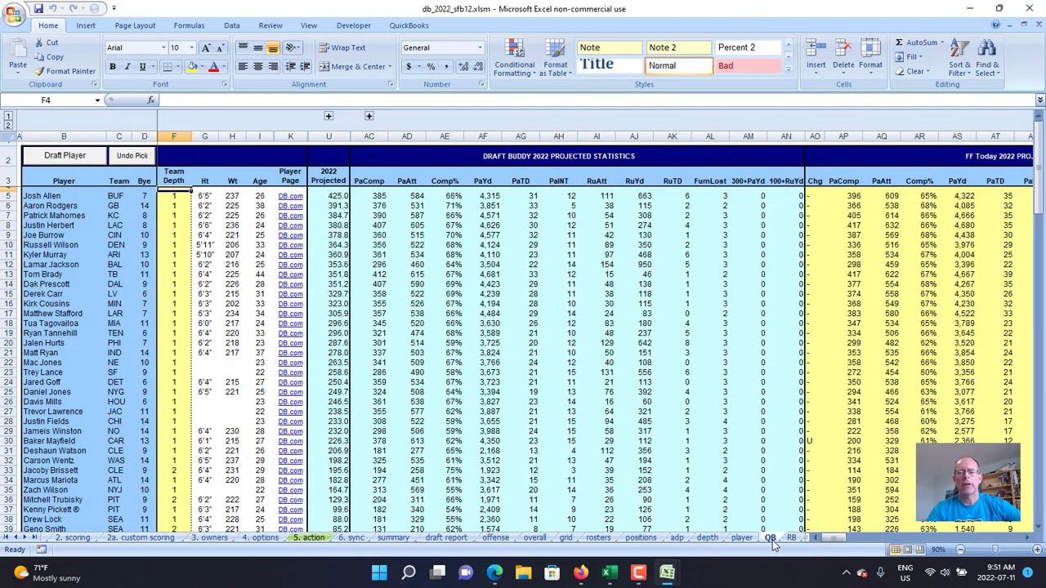
click(335, 199)
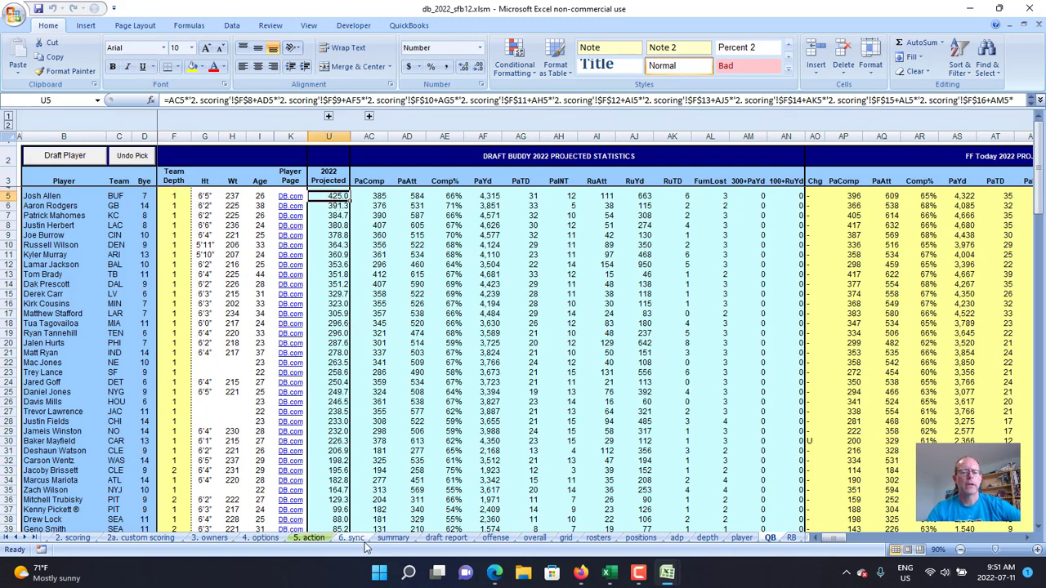
click(492, 539)
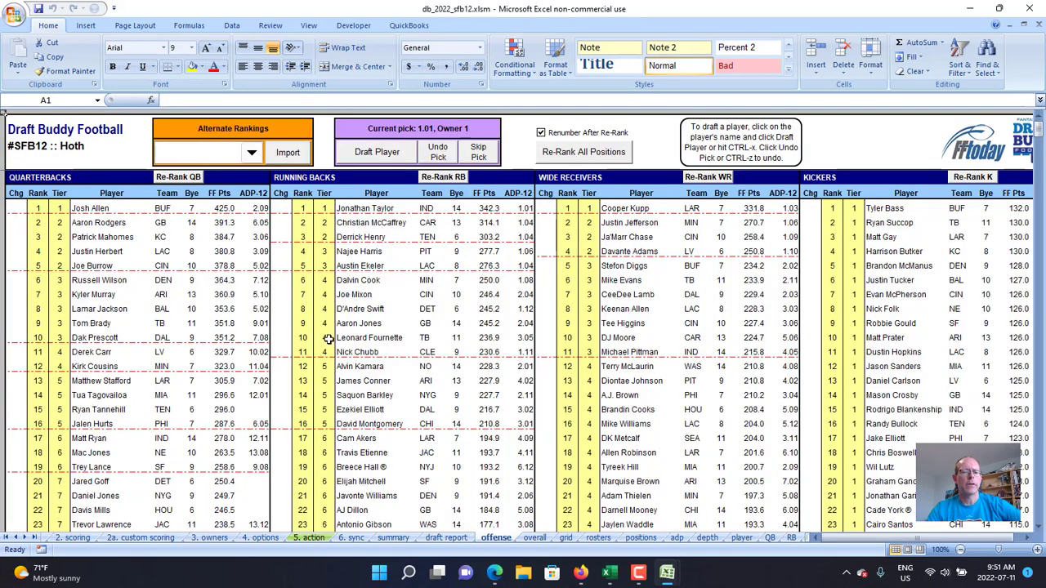
click(223, 209)
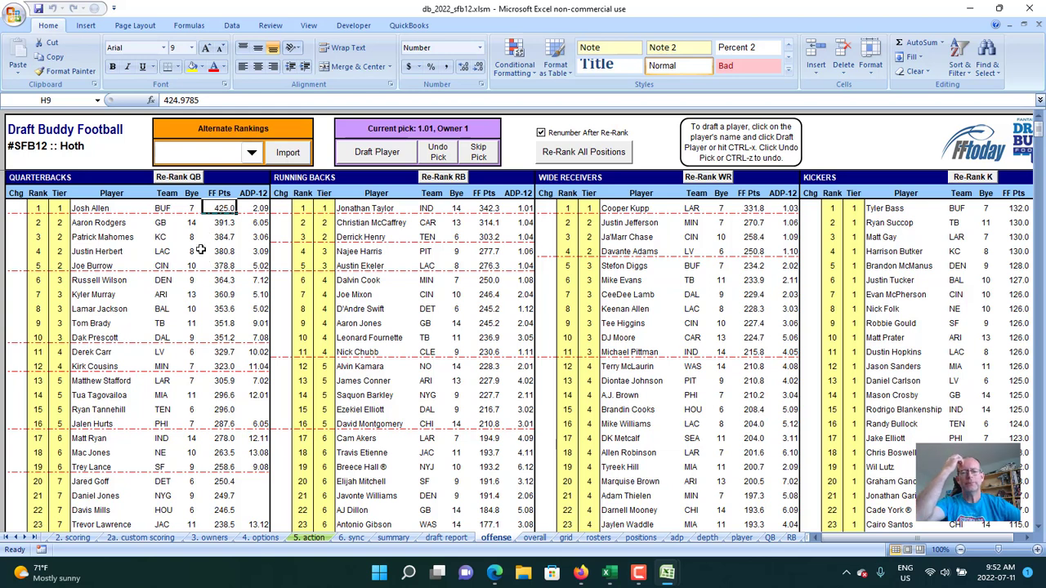
click(536, 540)
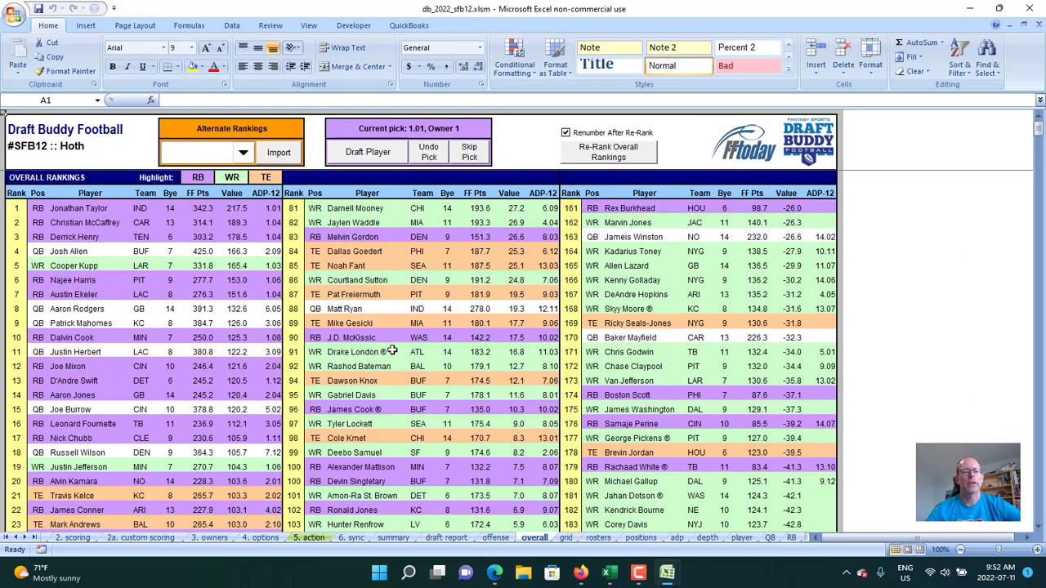